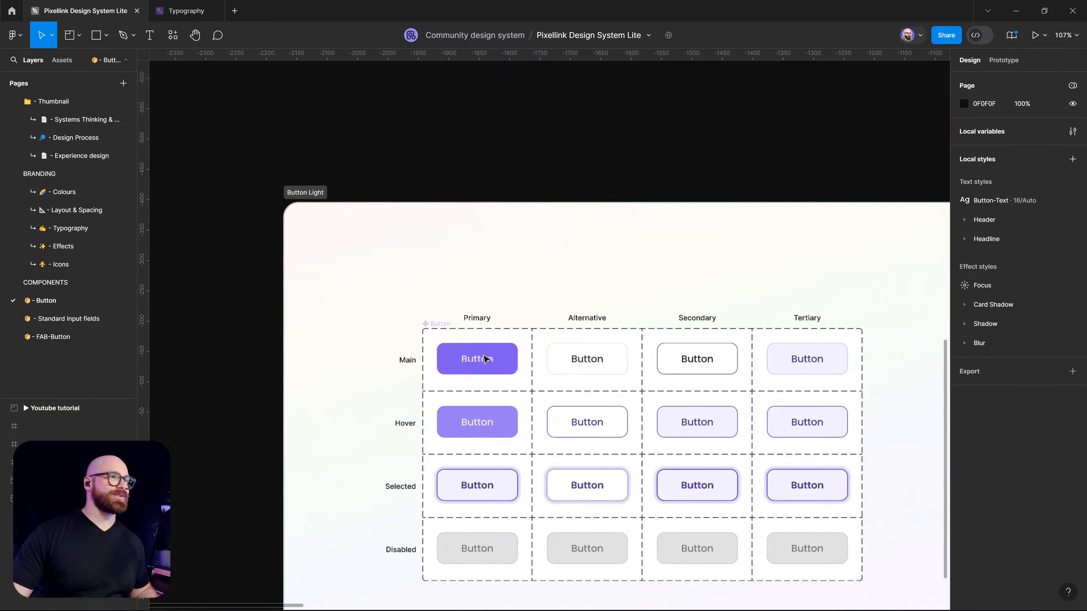
- Copy the label text of the Primary Main button onto the empty canvas beside the Button Light frame
click(492, 364)
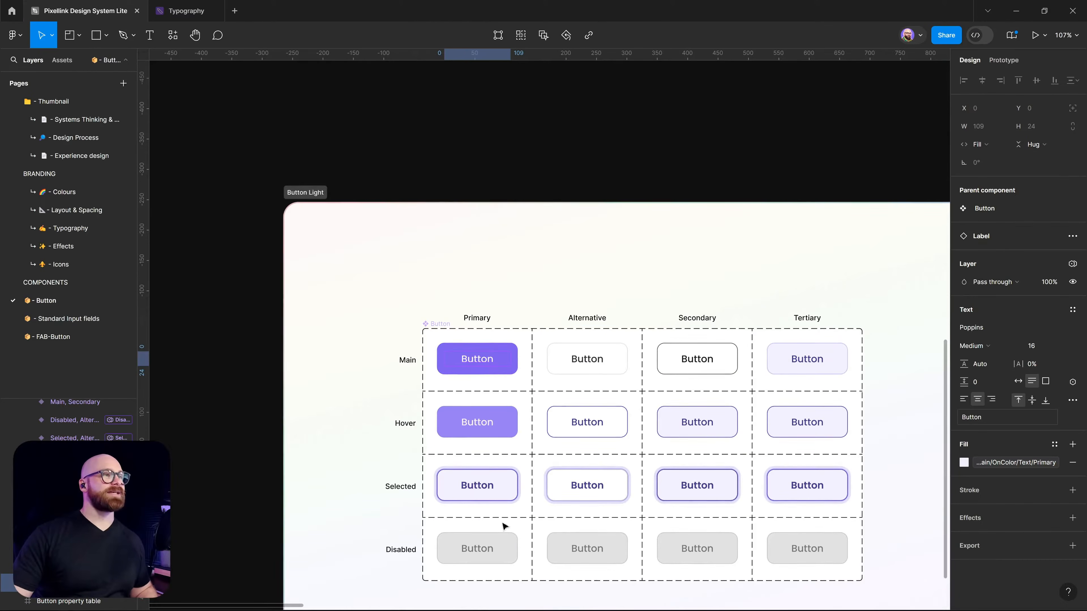
scroll(539, 383, down, 1)
scroll(539, 384, right, 1)
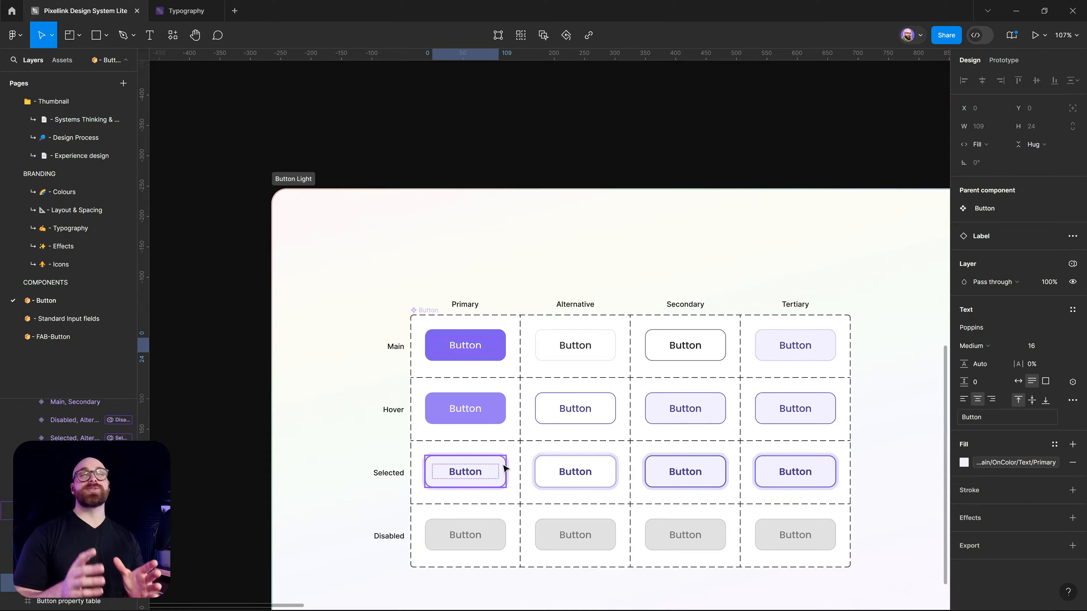
click(469, 346)
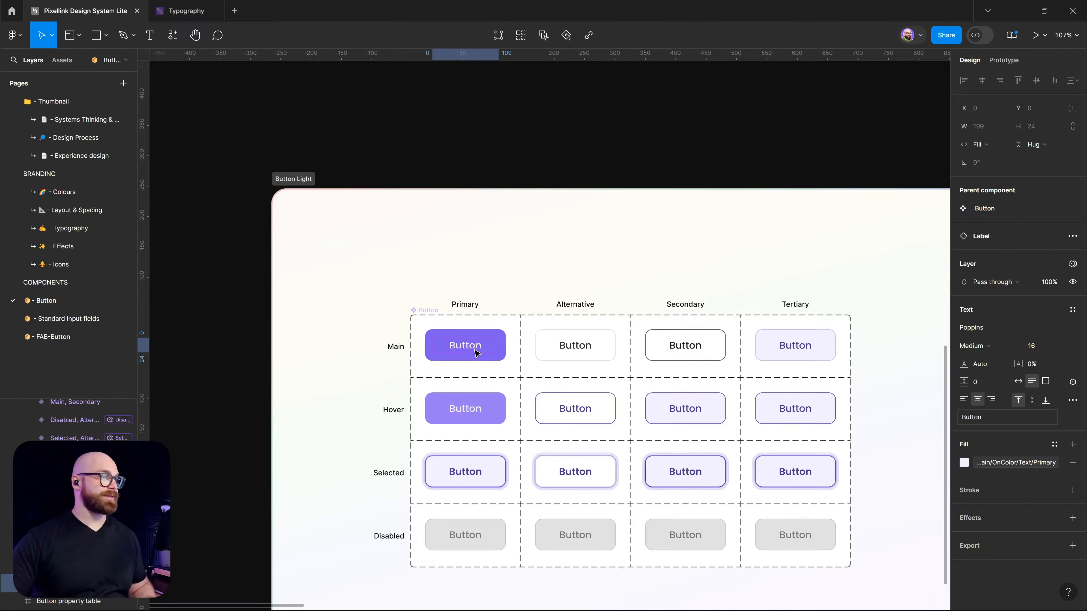
drag(474, 351, 228, 354)
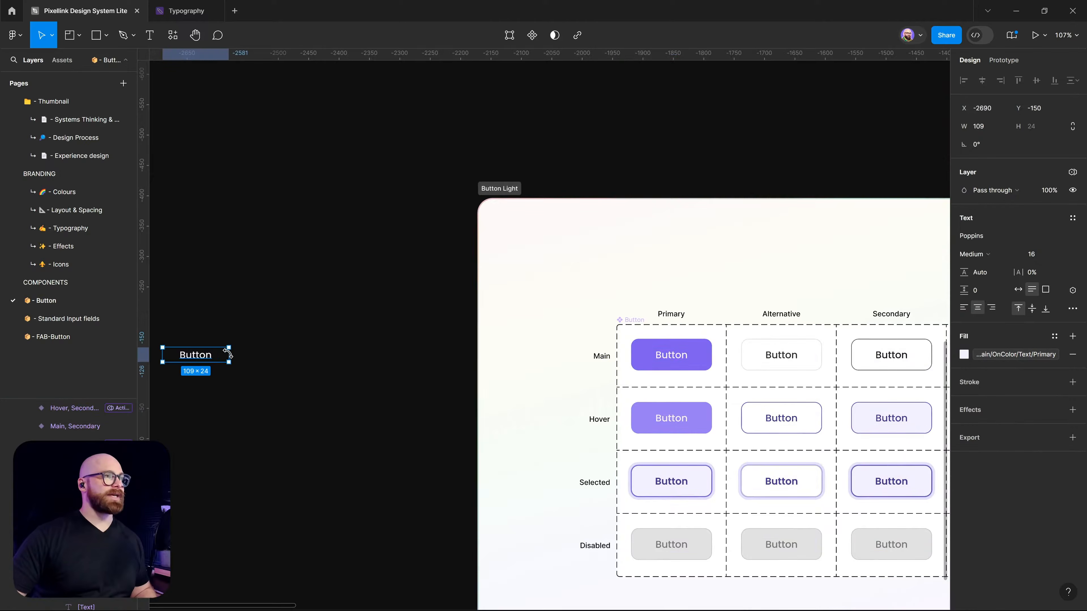
key(shift+2)
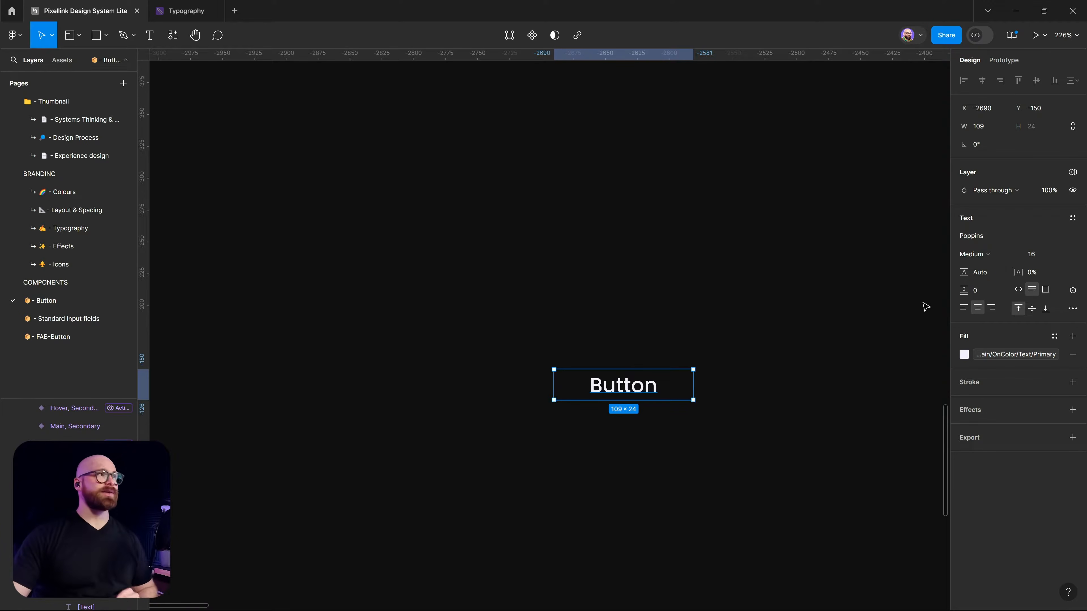
- Review the font family, weight and size entries in the Typography PLX local variable collection
click(853, 301)
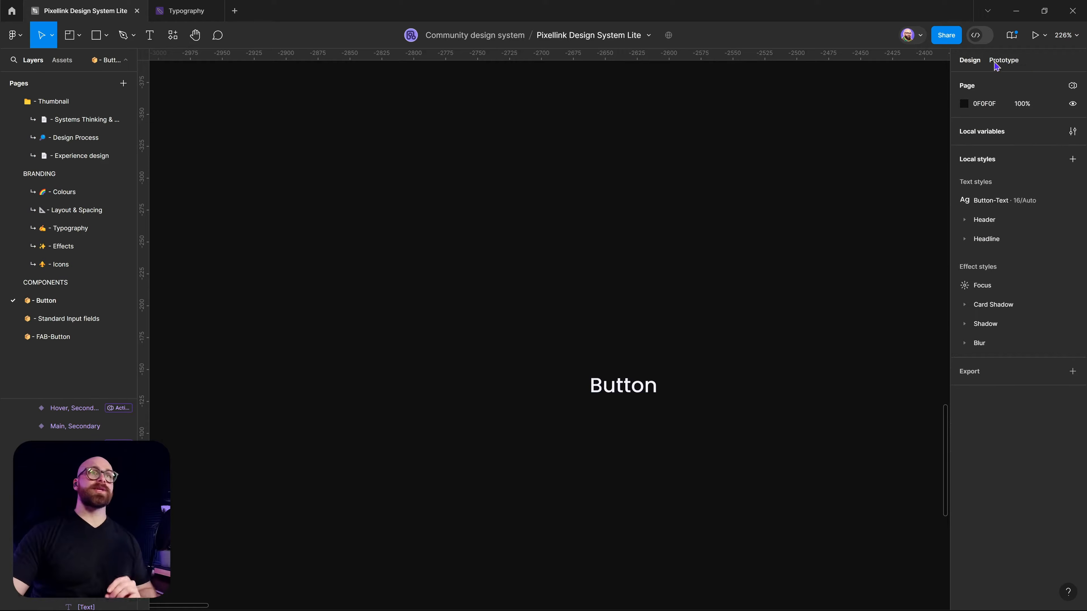
click(1072, 131)
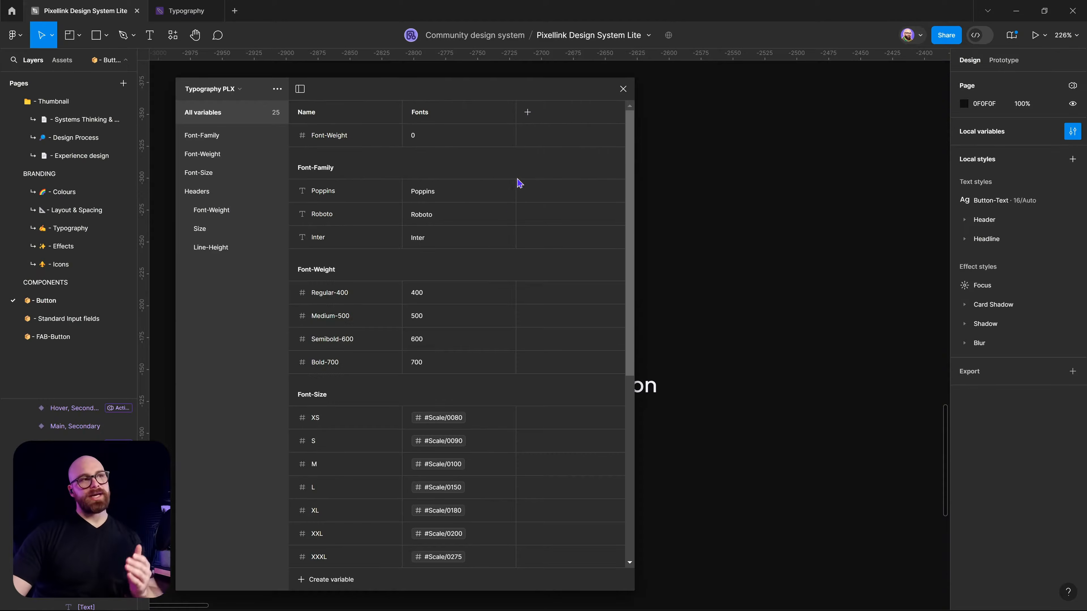
key(Escape)
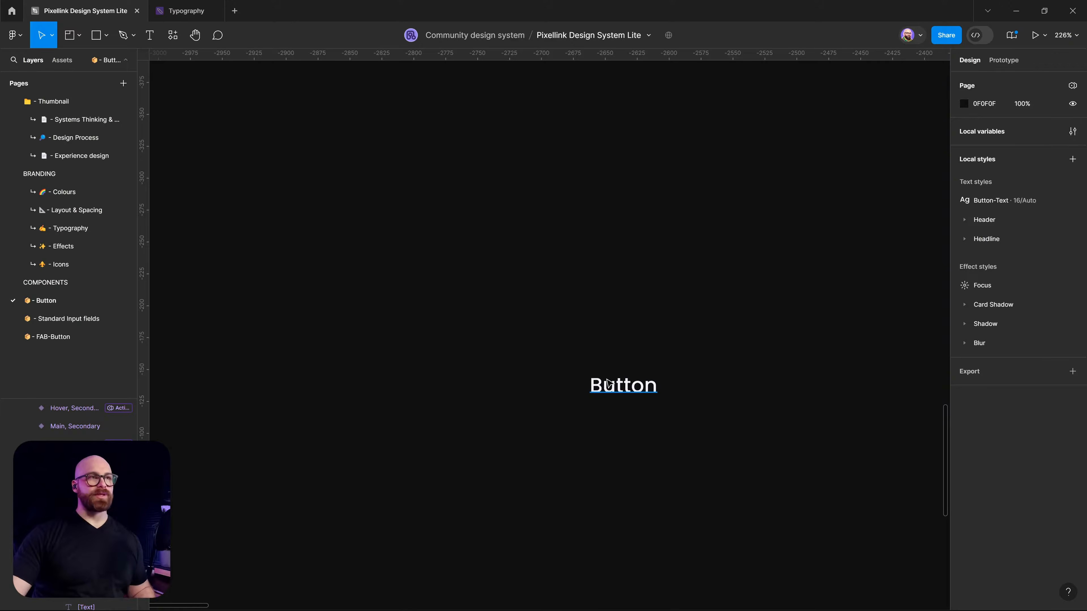
- Apply the Poppins font-family variable to the copied Button label
click(608, 384)
click(992, 237)
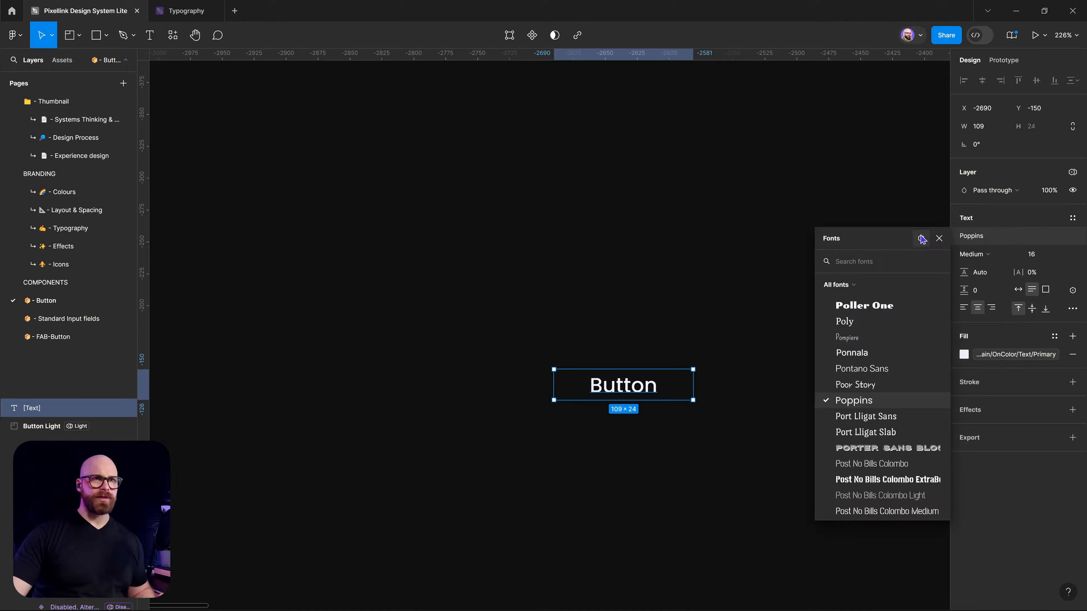
click(920, 238)
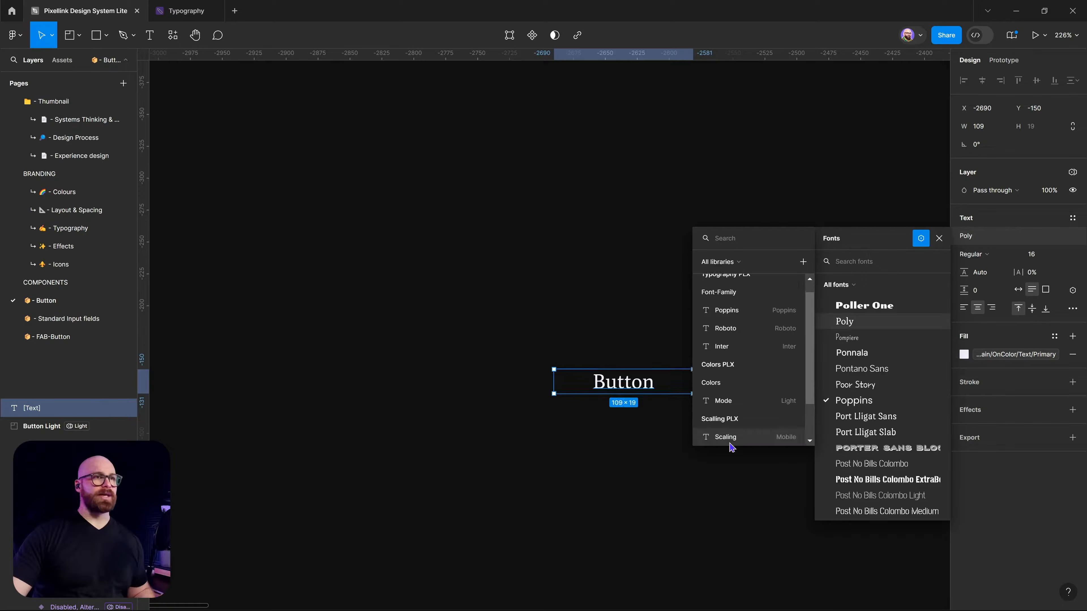
scroll(736, 432, down, 1)
click(727, 311)
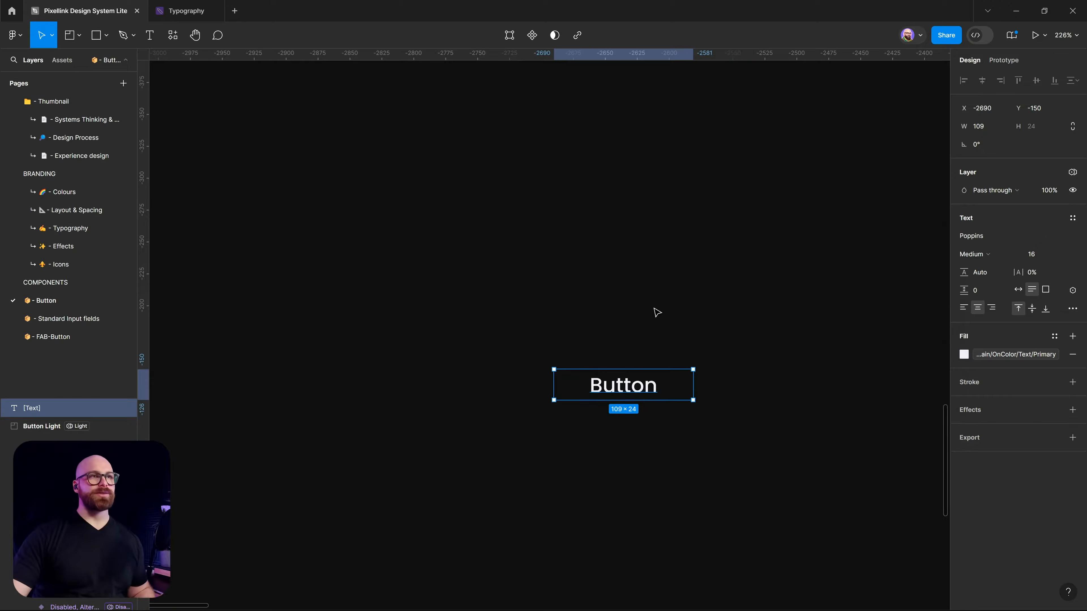
- Apply the Regular-400 font-weight variable to the copied Button label
click(997, 257)
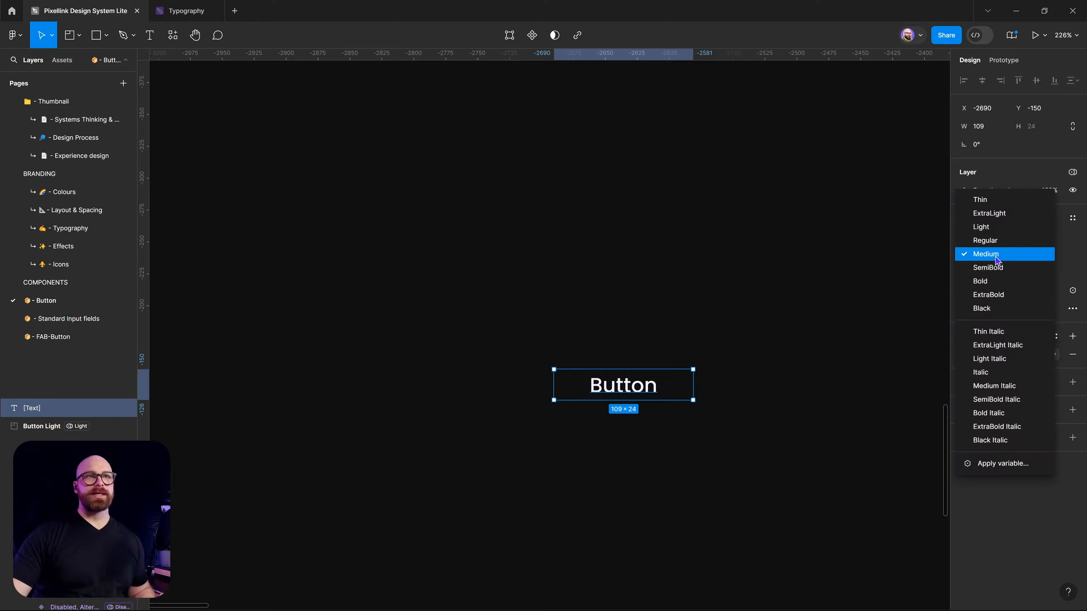
click(995, 466)
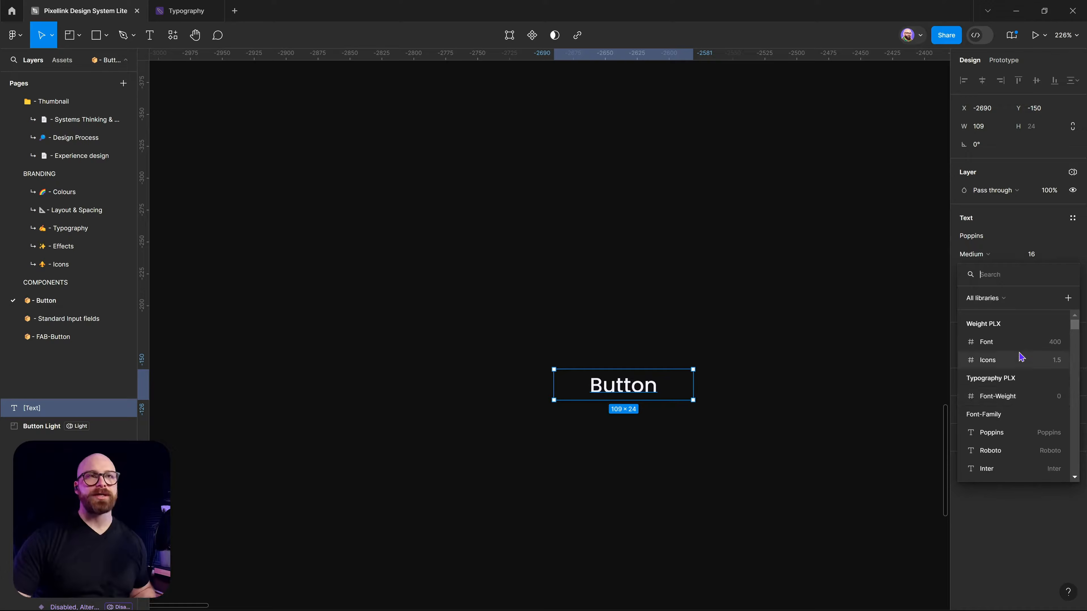
scroll(1021, 402, down, 2)
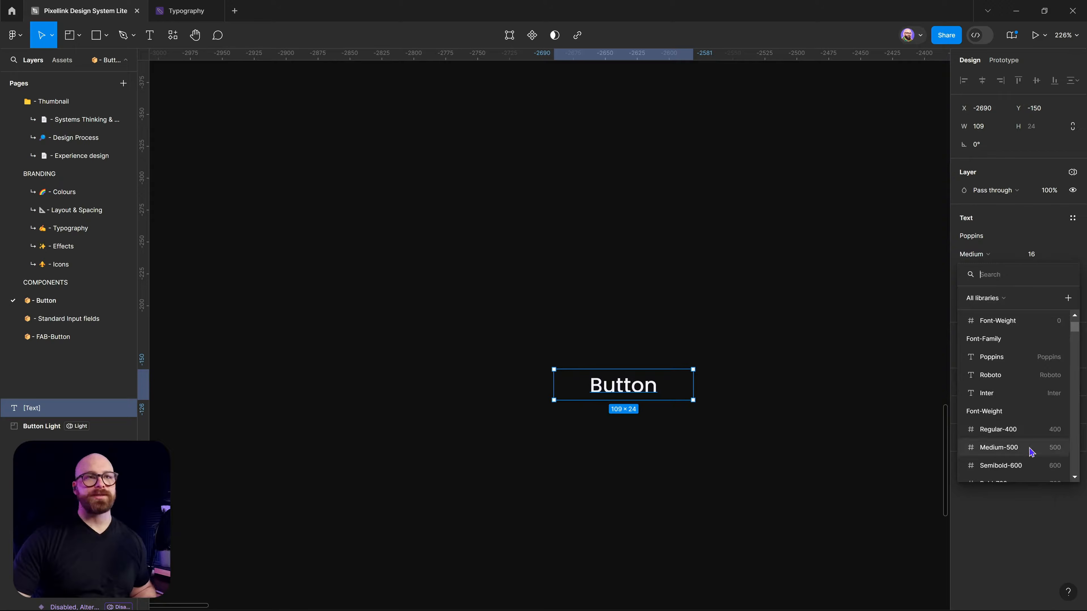
click(1002, 429)
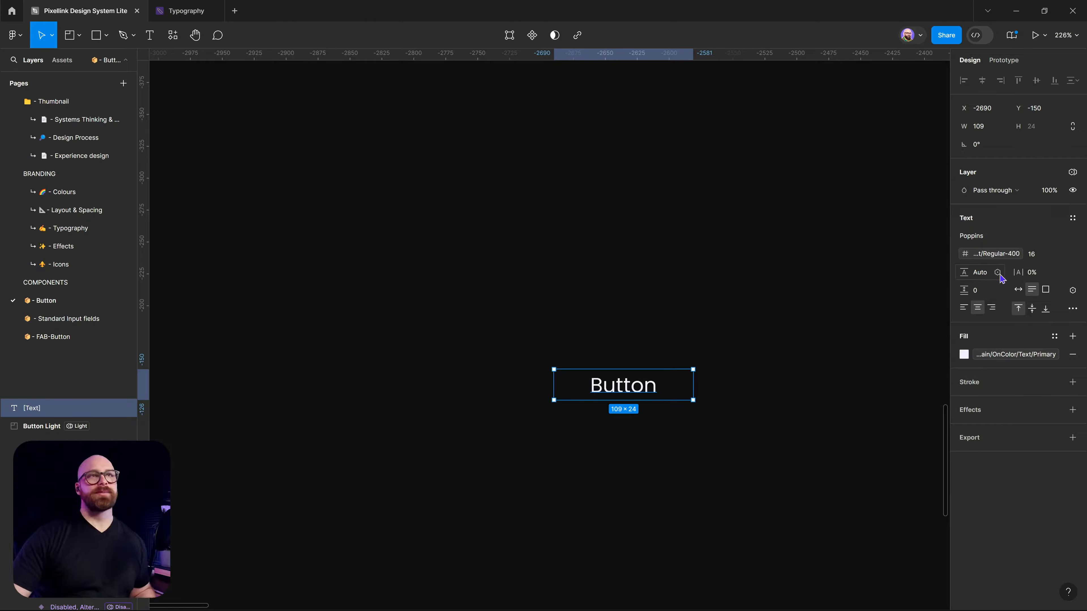
- Apply the M font-size variable (16) to the copied Button label
click(1063, 256)
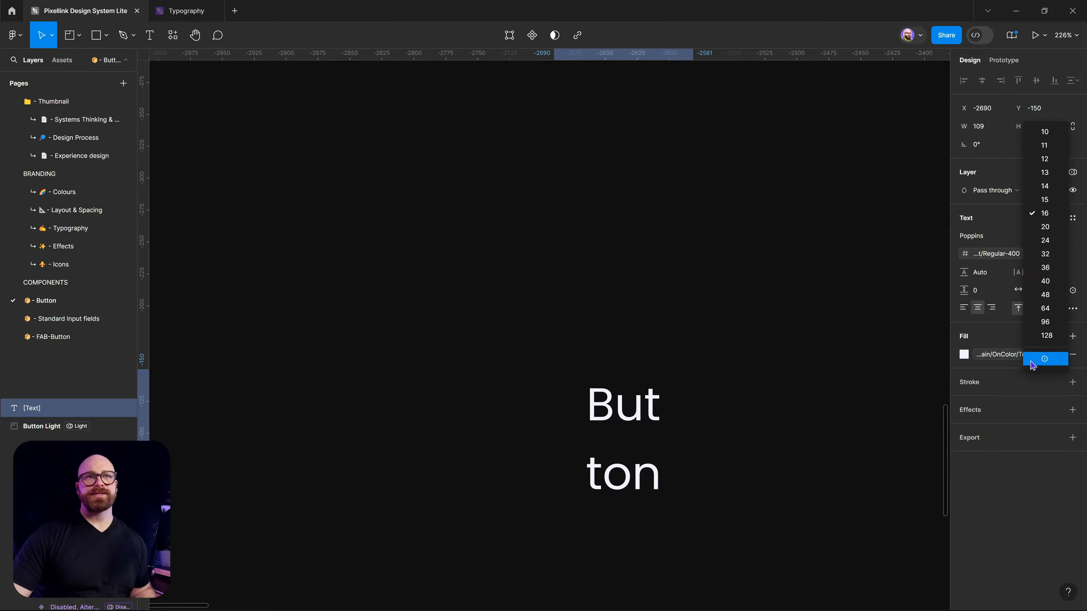
click(1045, 363)
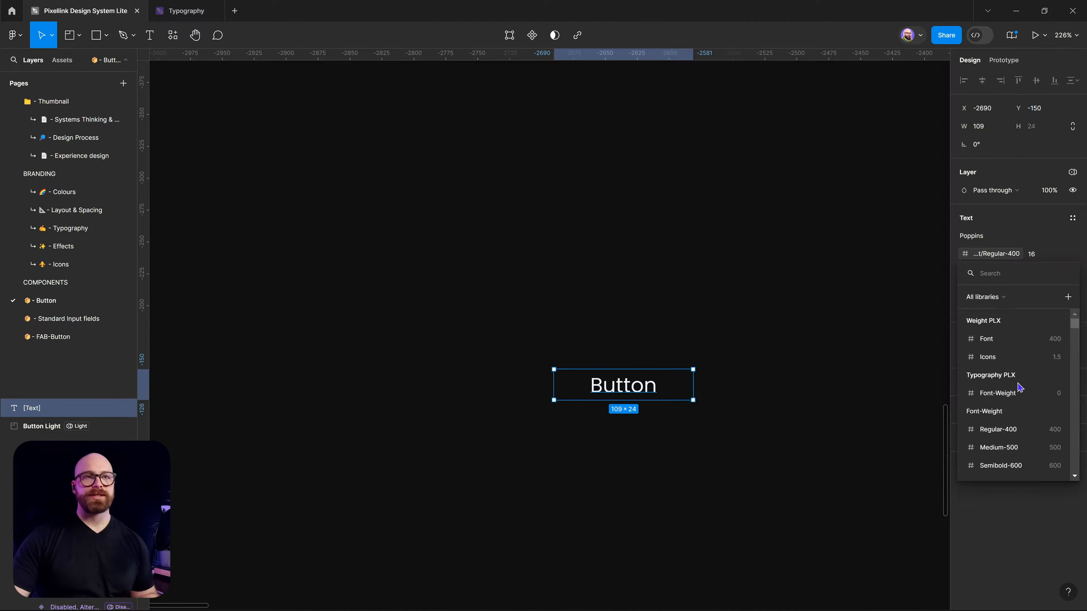
scroll(1017, 377, down, 3)
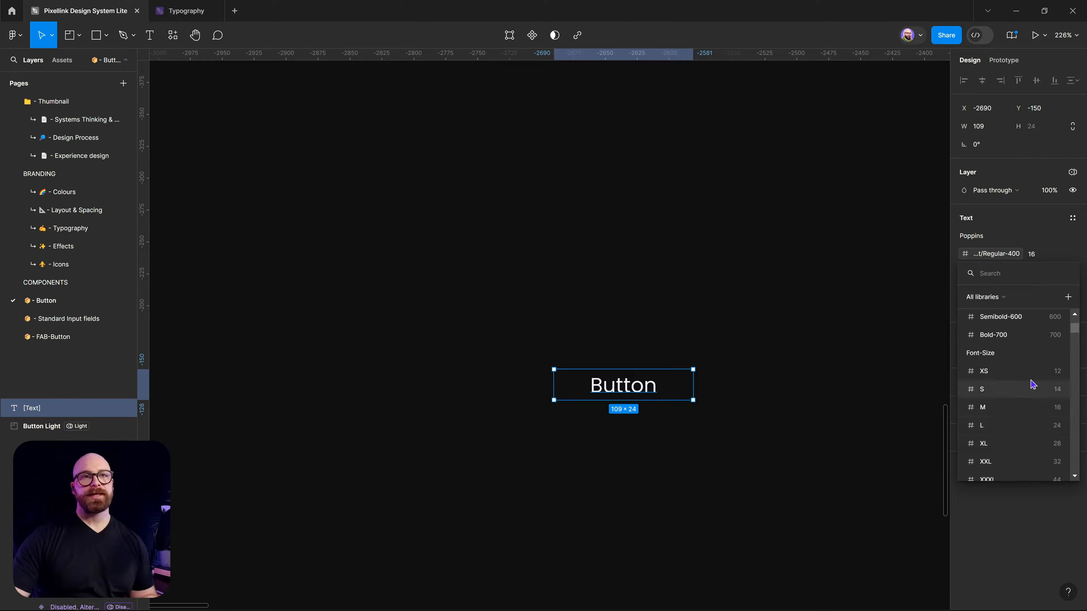
click(995, 409)
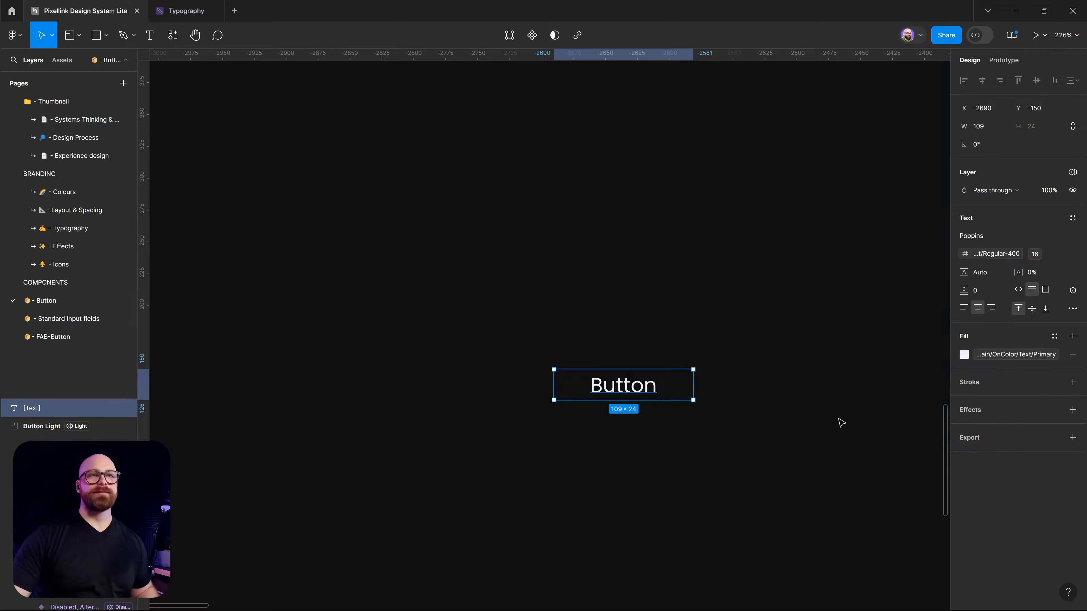
- Move the Button label to about X -2833, Y -187 and left-align its text
drag(650, 387, 469, 341)
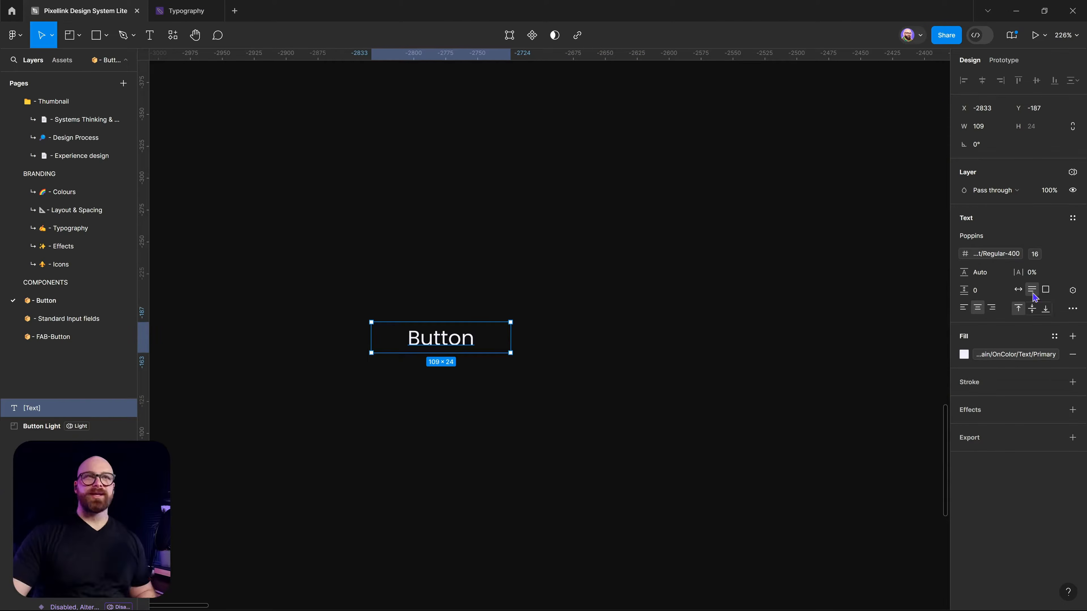
click(963, 307)
click(978, 307)
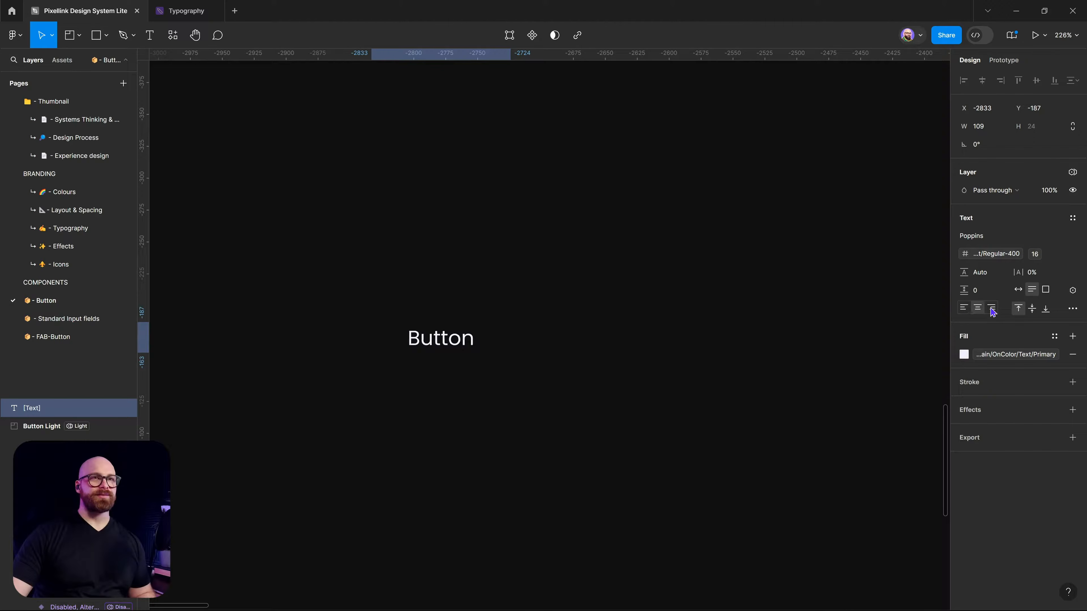
click(992, 307)
click(977, 307)
click(964, 307)
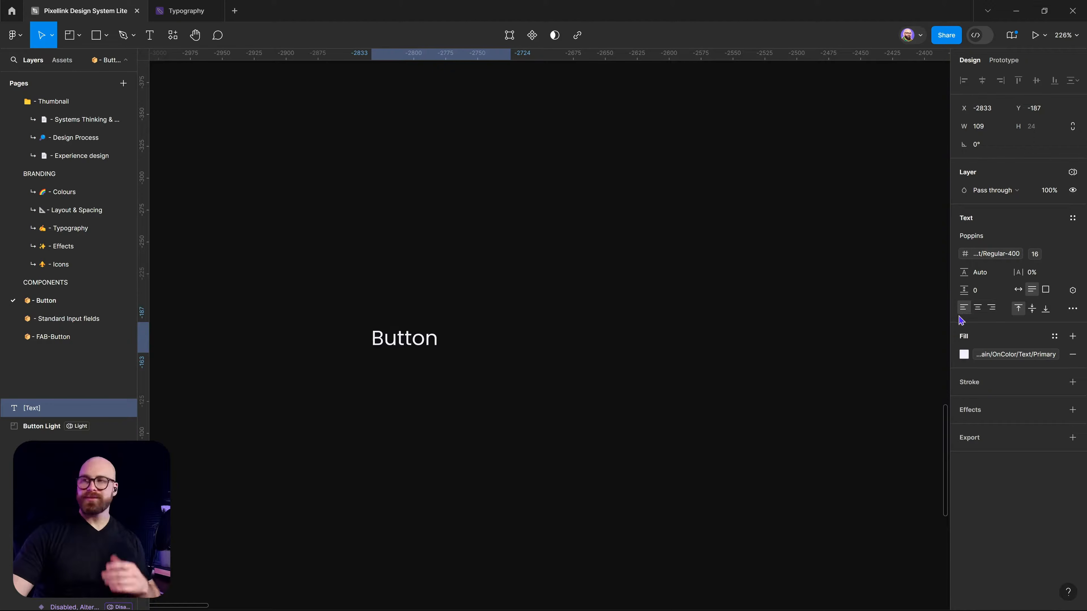
click(977, 308)
click(966, 309)
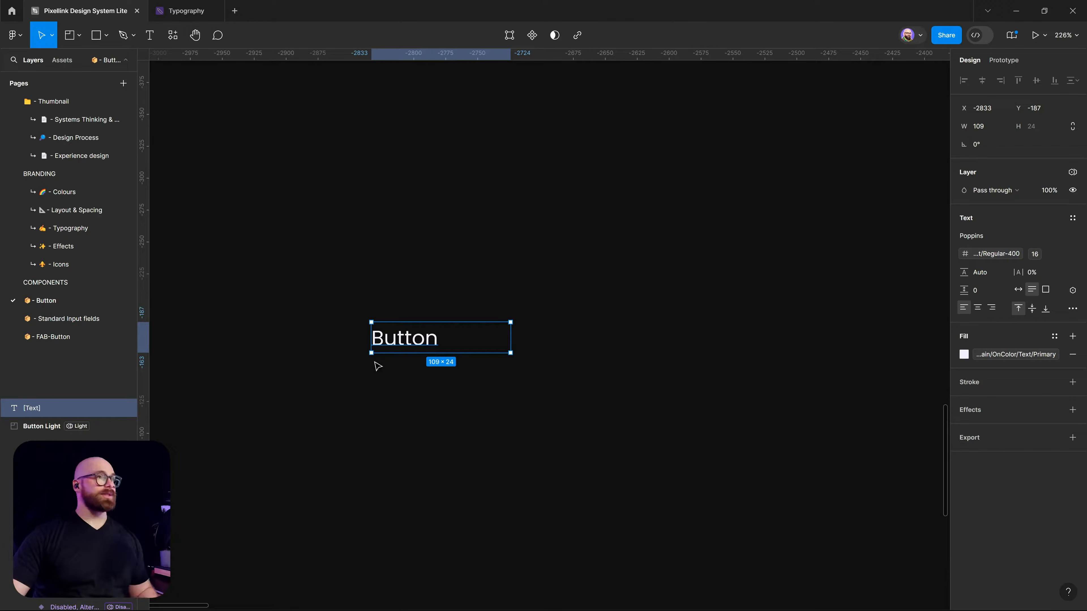
- Turn the Button label into a component and rename it Button-Text
right_click(389, 343)
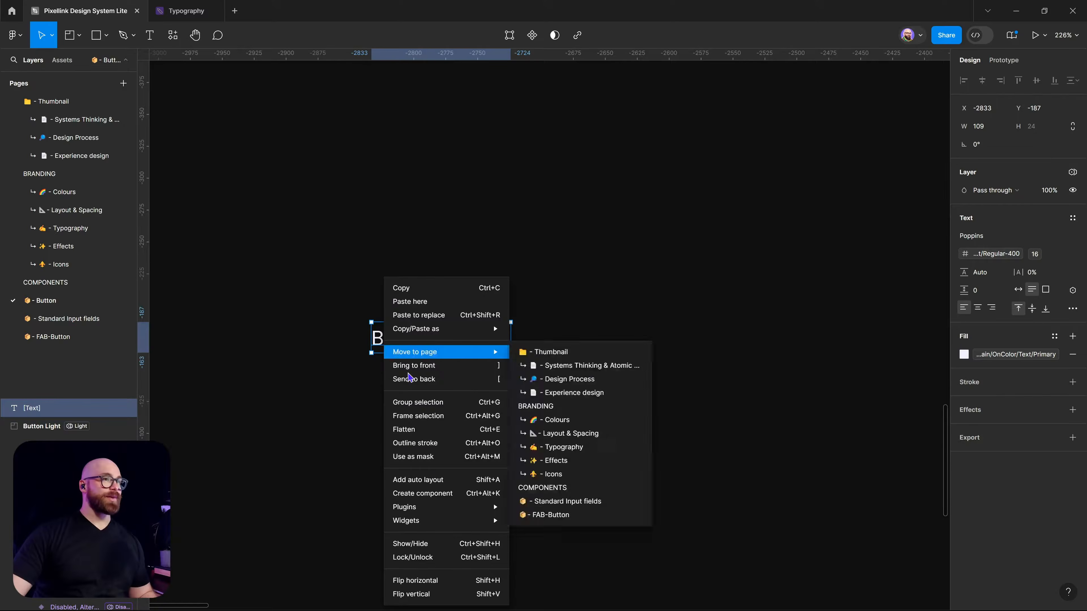
click(438, 494)
double_click(388, 318)
key(BackSpace)
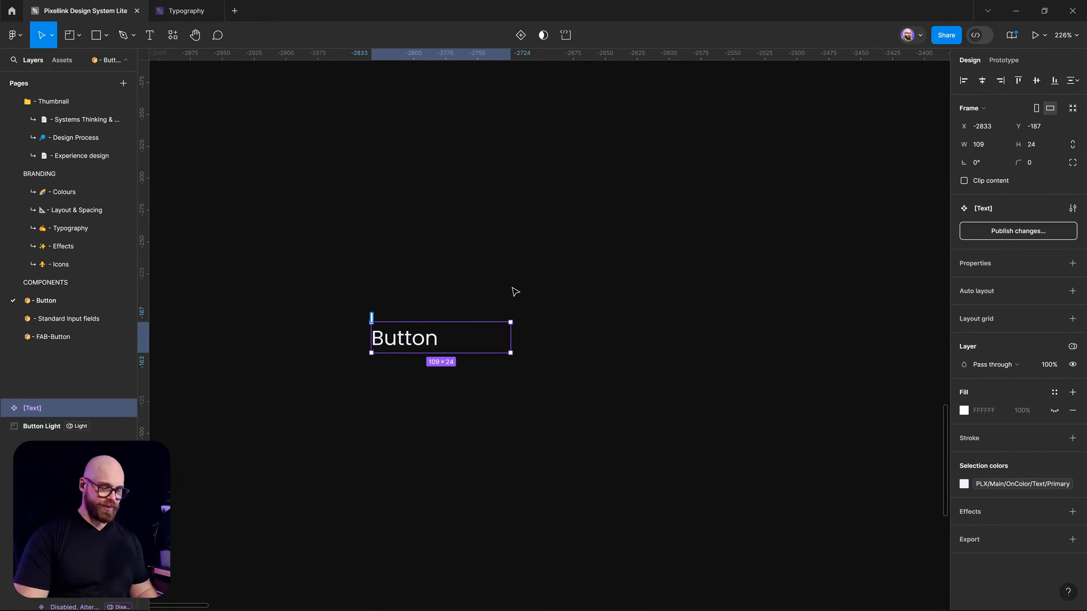
text(Butt)
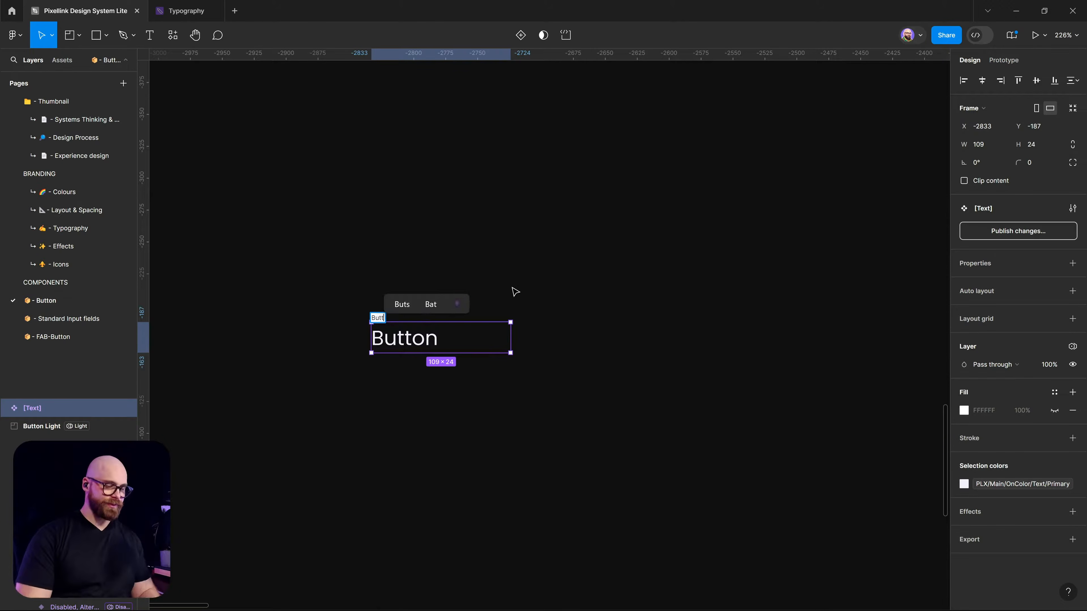
text(on)
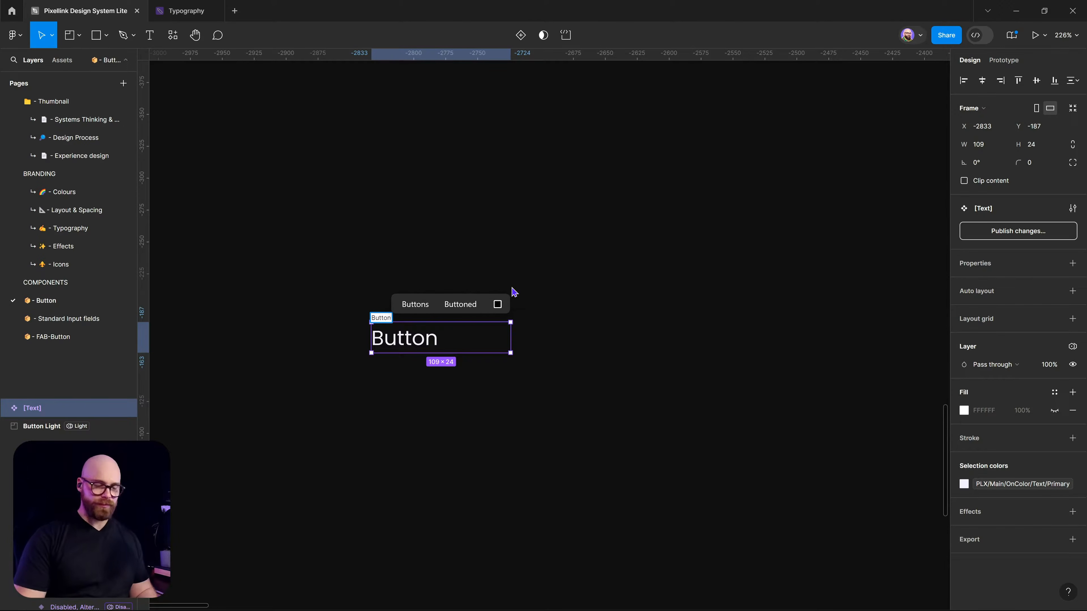
text(-Text)
key(Return)
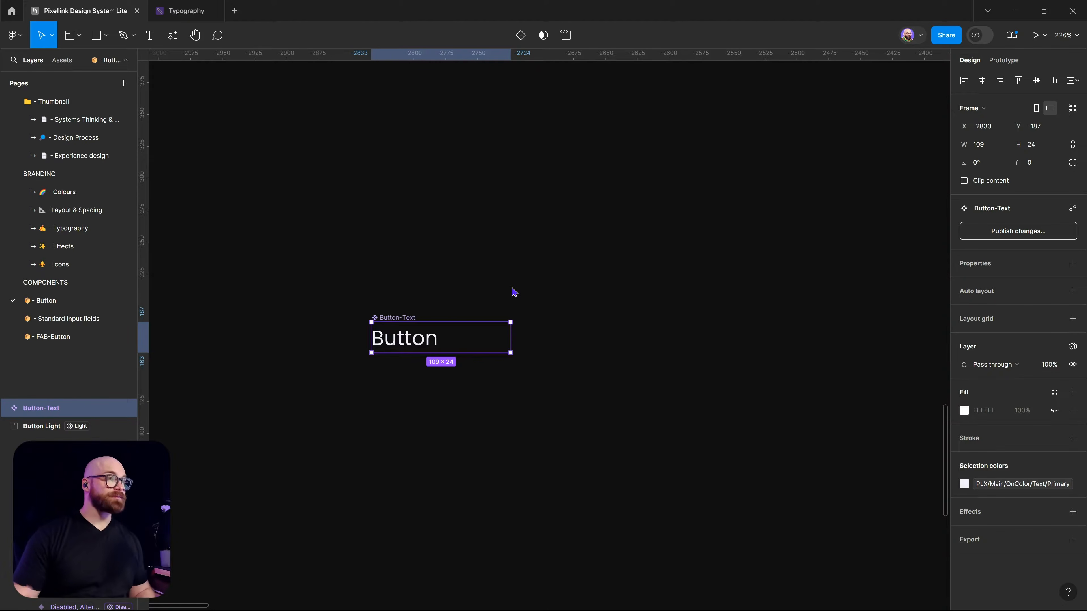
- Add a variant property to the Button-Text component and widen the component set to about 415
click(514, 292)
click(422, 318)
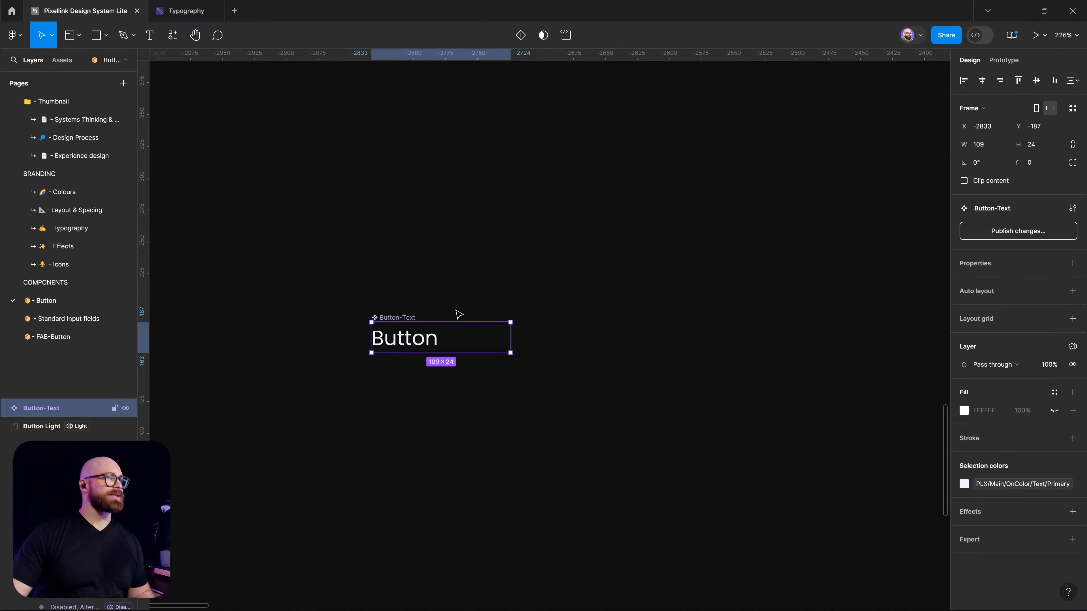
click(1073, 264)
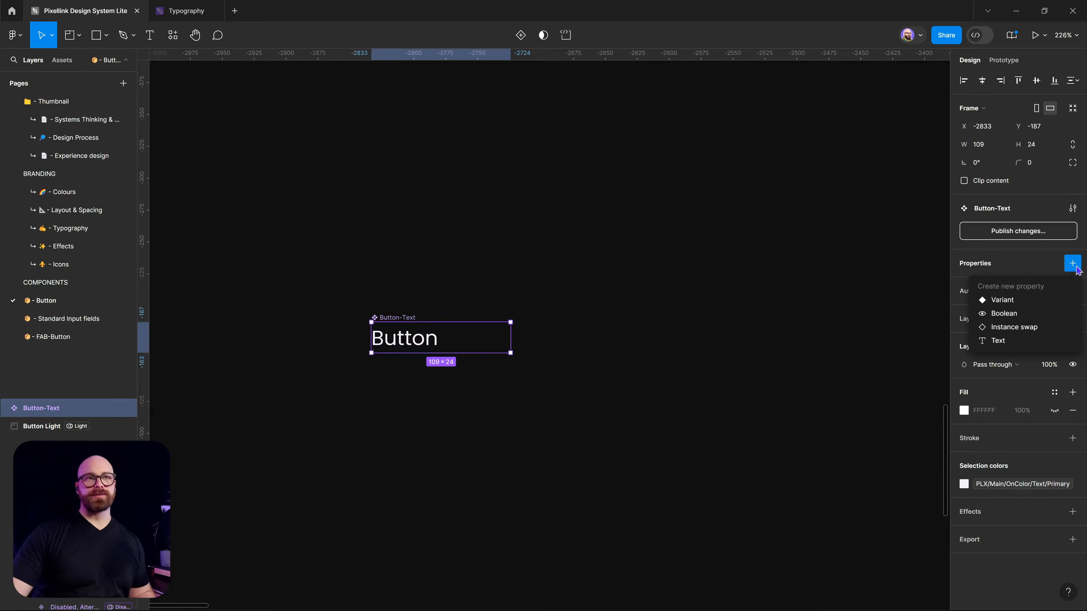
click(999, 300)
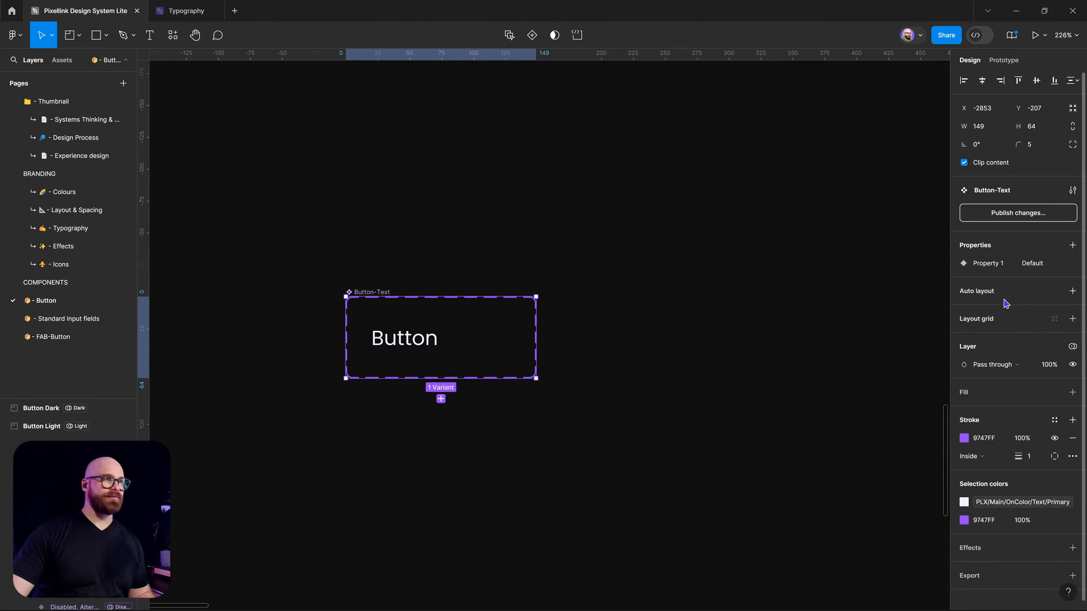
drag(535, 356, 875, 355)
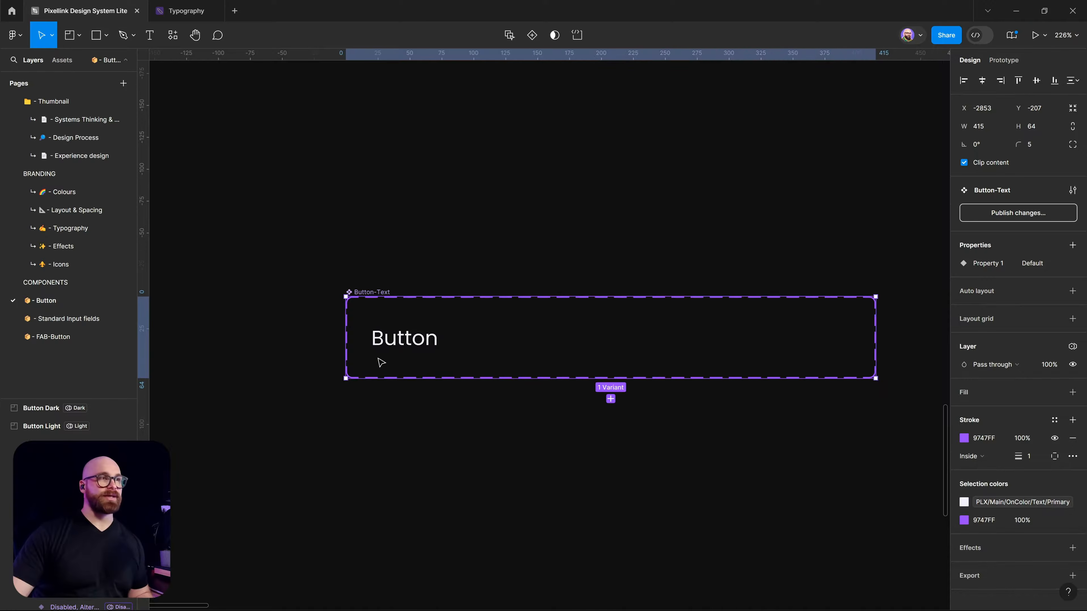
- Show the Default variant's white fill and recolour its Button text with the PLX/Main/OnColor/Detail/Tertiary variable
click(383, 347)
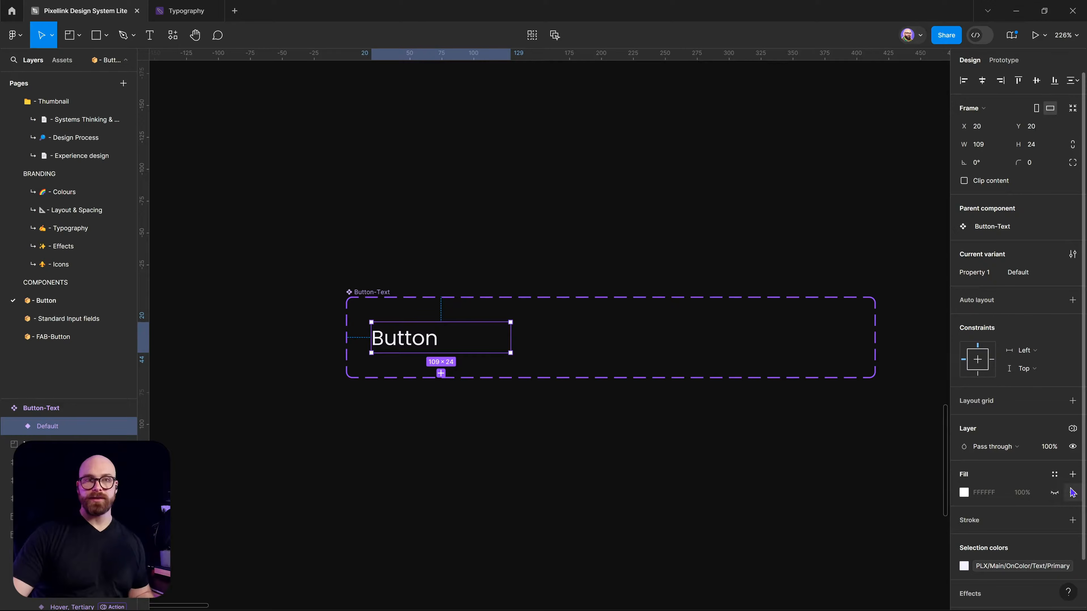
click(1054, 493)
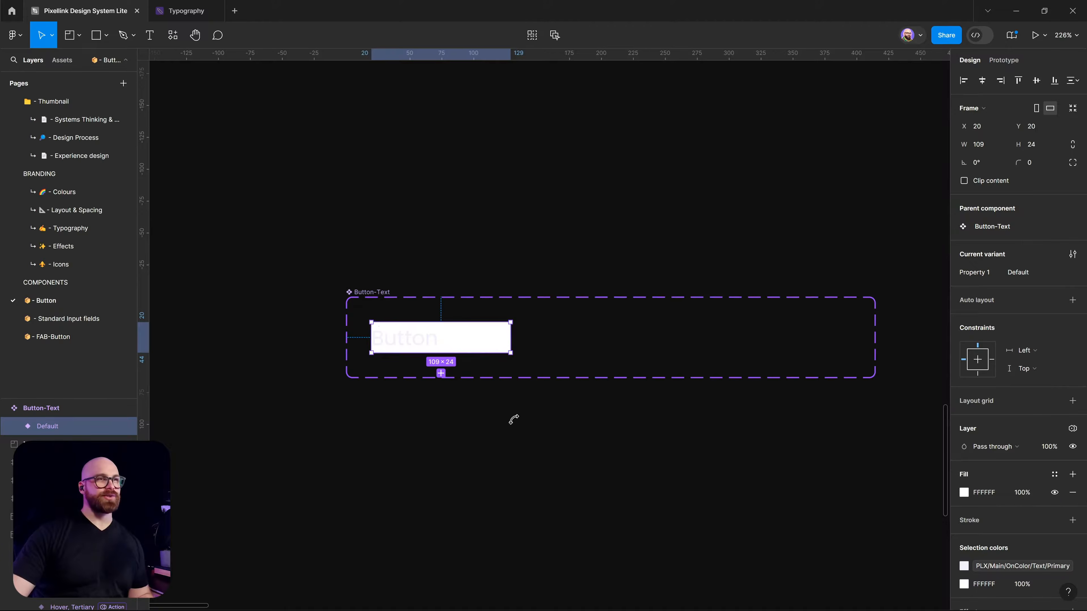
click(420, 346)
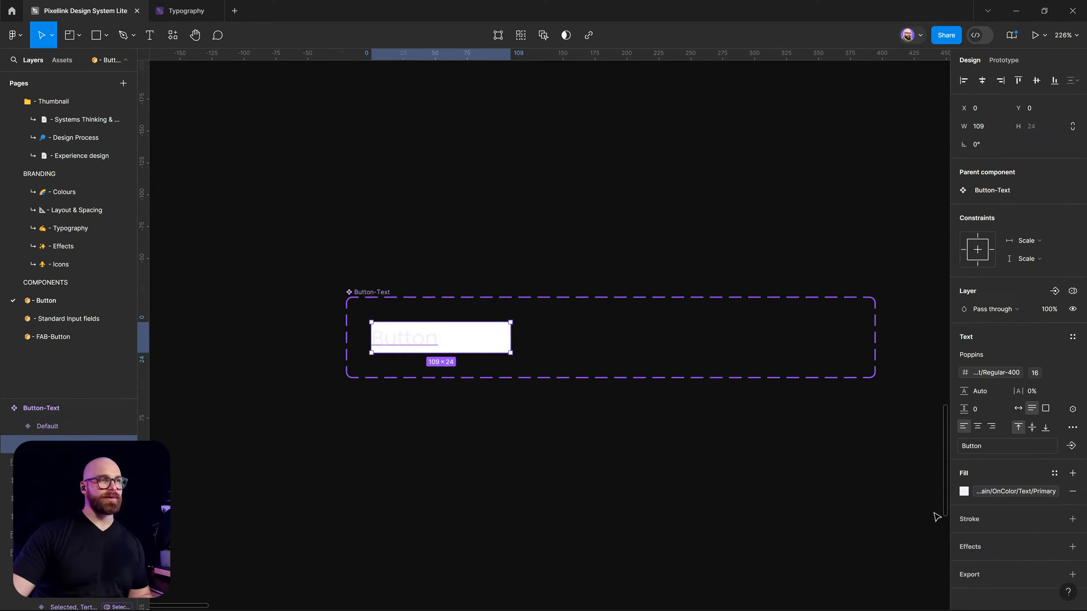
click(1024, 496)
click(872, 570)
key(Escape)
- Duplicate the Default variant beside the original and centre-align the text in the copy
click(382, 335)
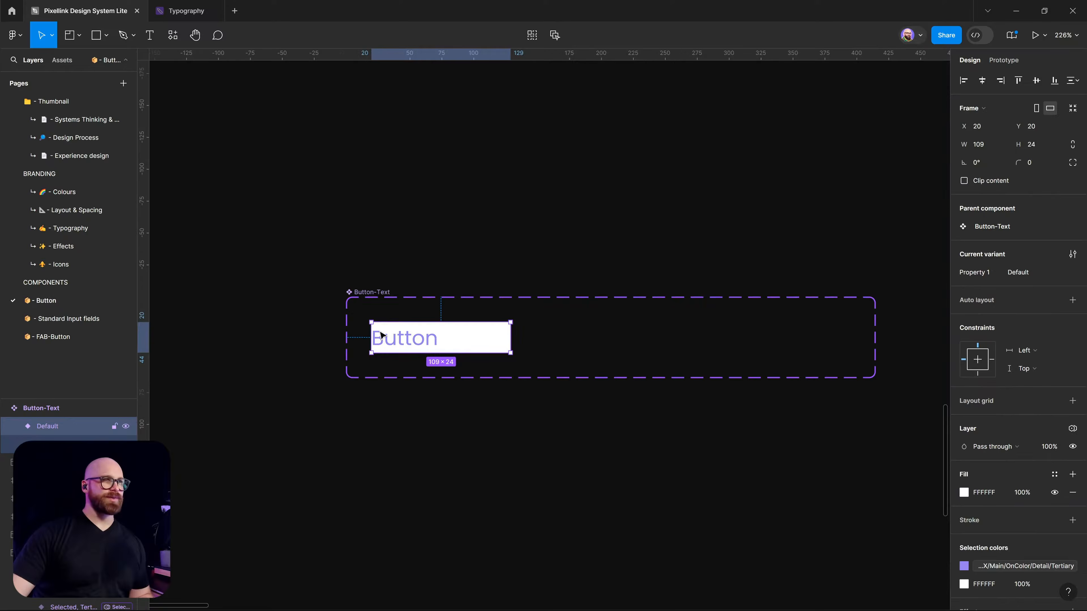
key(ctrl+d)
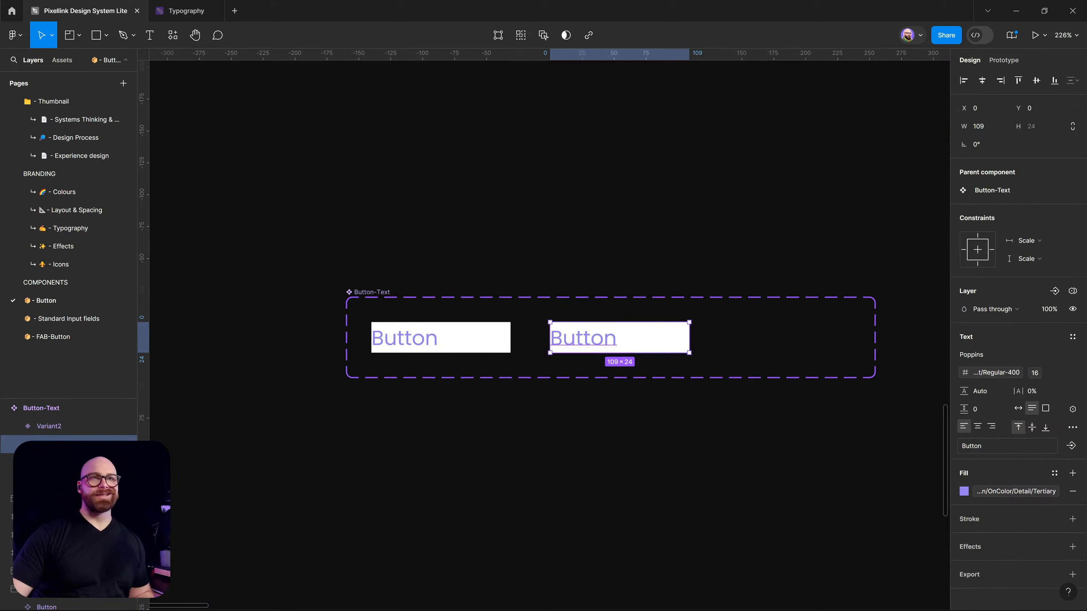
click(977, 427)
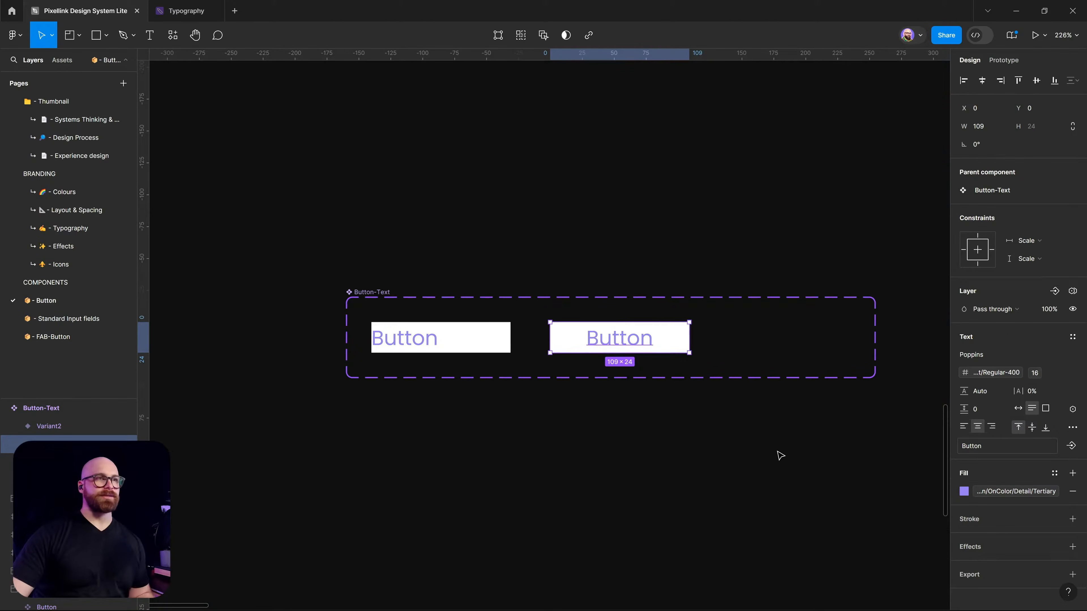
key(Escape)
- Copy the centred variant to its right, right-align the copy's text and shift the copy to X 291
drag(601, 339, 799, 344)
double_click(798, 345)
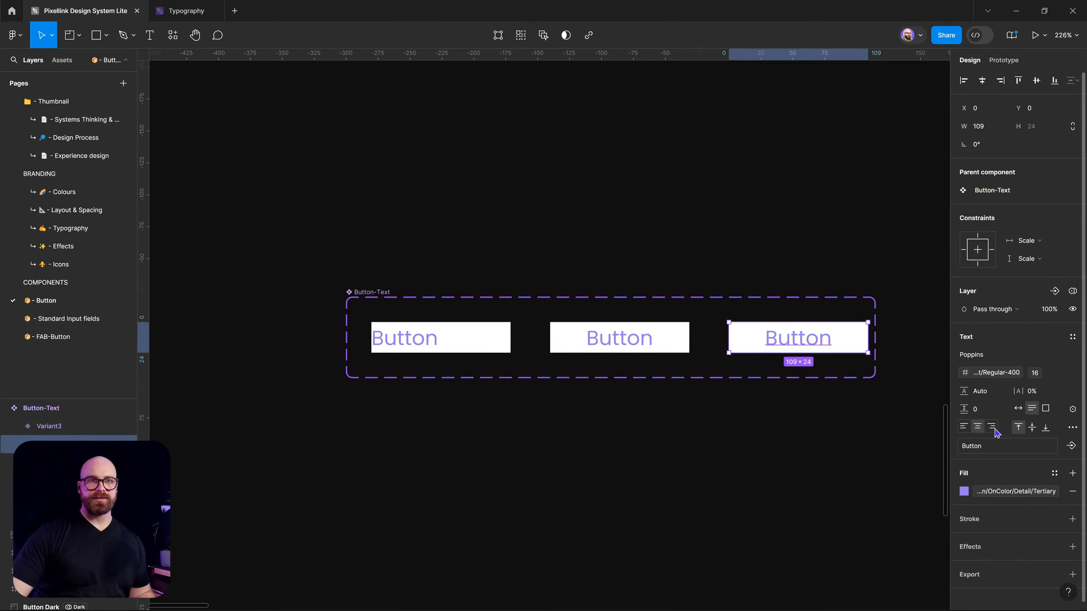
click(992, 426)
key(Escape)
click(794, 344)
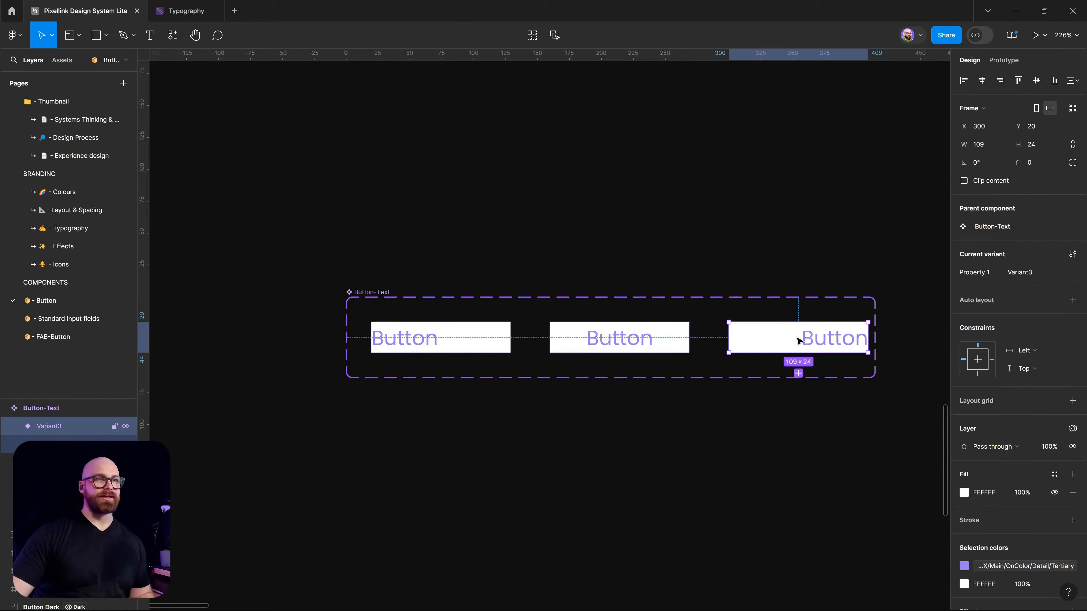
drag(794, 343, 788, 338)
click(556, 343)
click(499, 341)
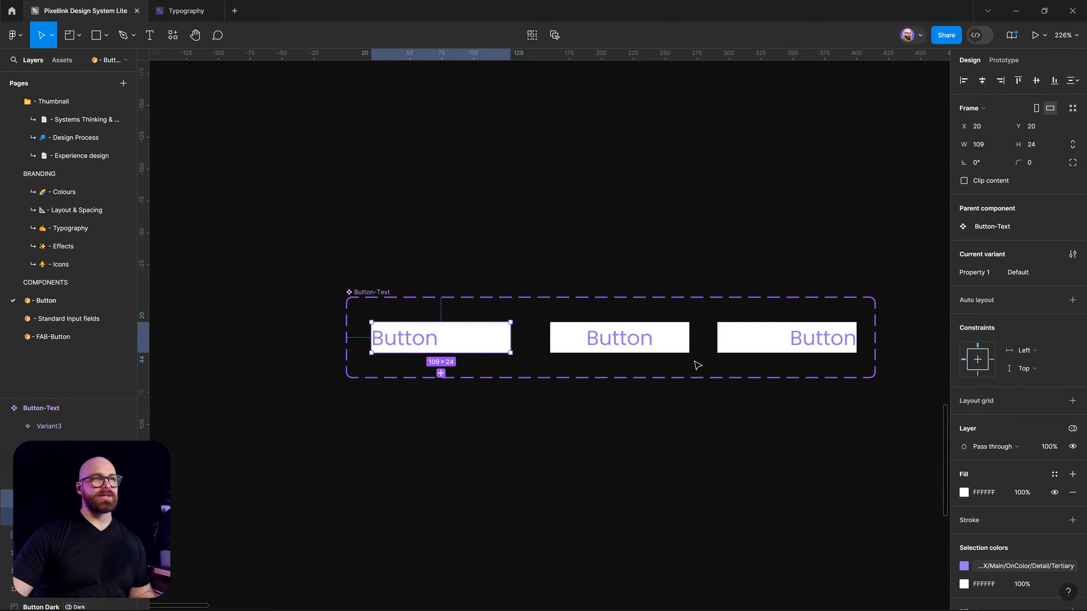
click(885, 230)
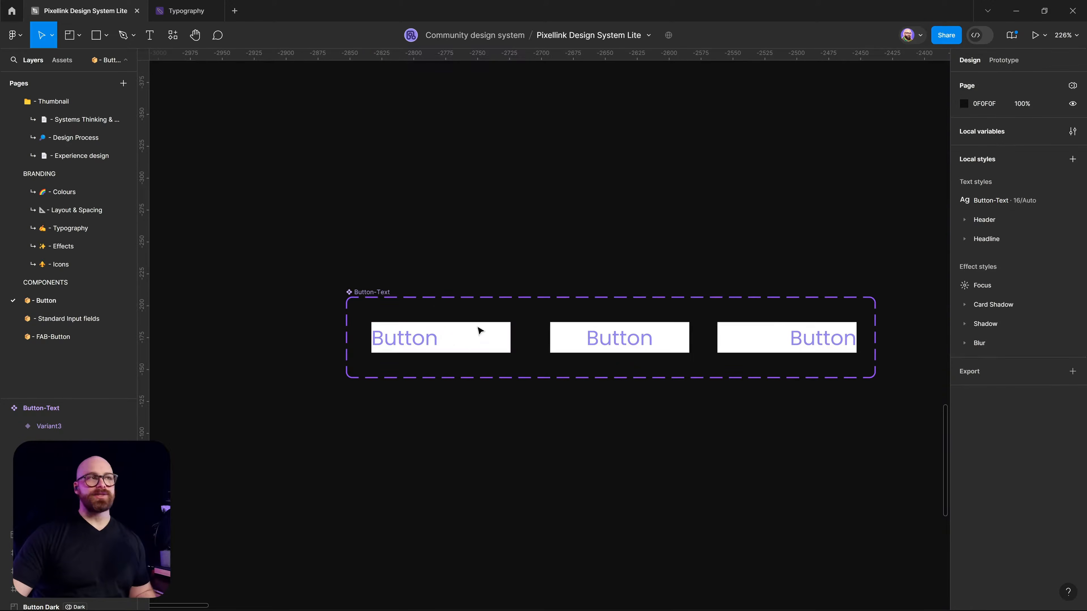
- Rename the Button-Text component set's variant property to Text alignment
click(384, 294)
double_click(1008, 263)
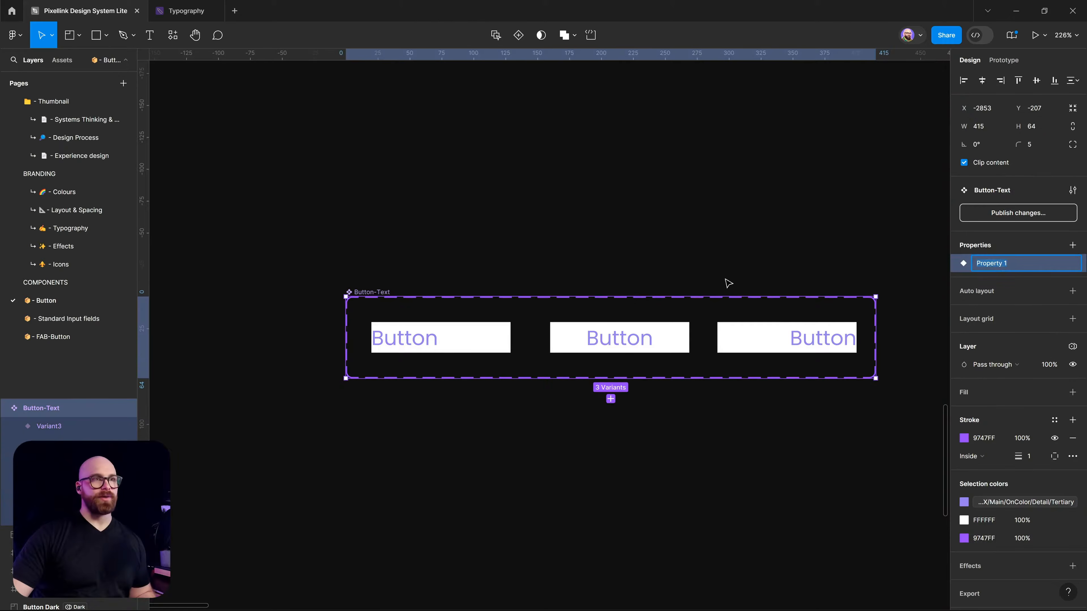
key(BackSpace)
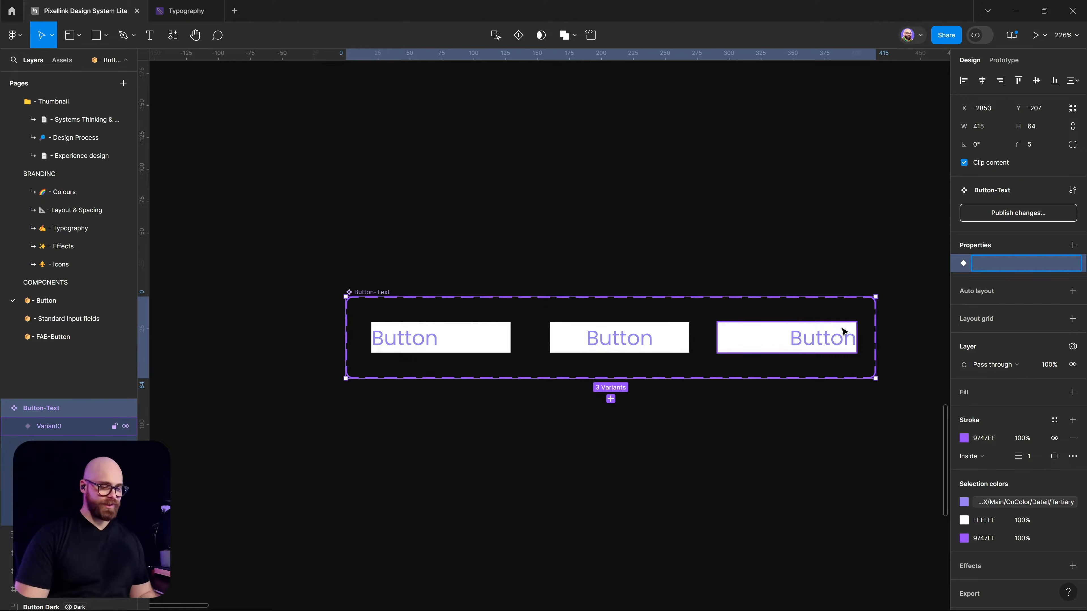
key(super+h)
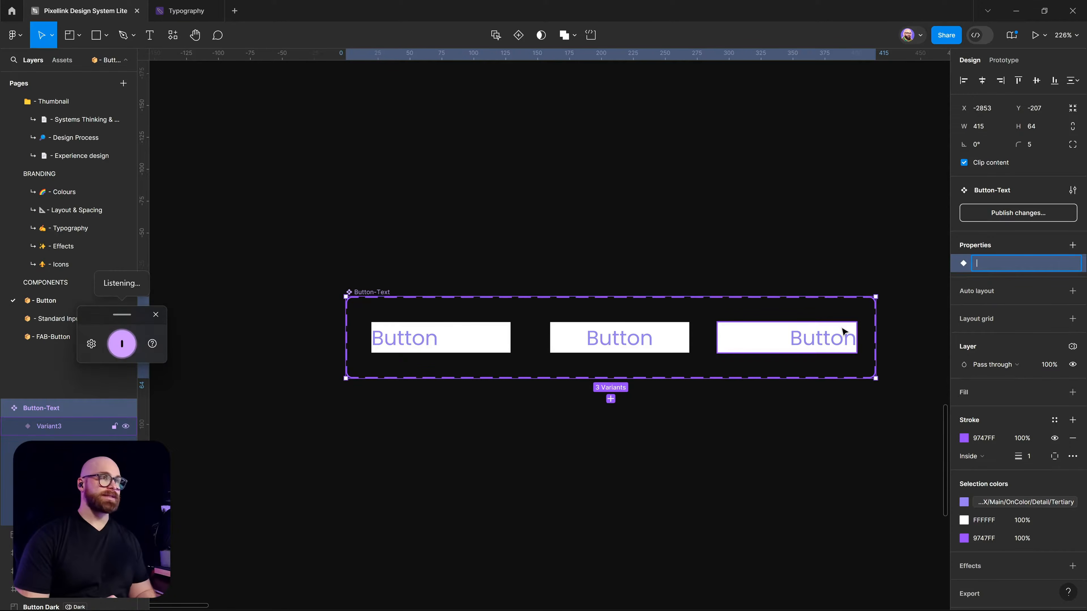
key(super+h)
key(Return)
- Set the Text alignment values of the three variants, in order, to Left, Centrer and Right
click(440, 342)
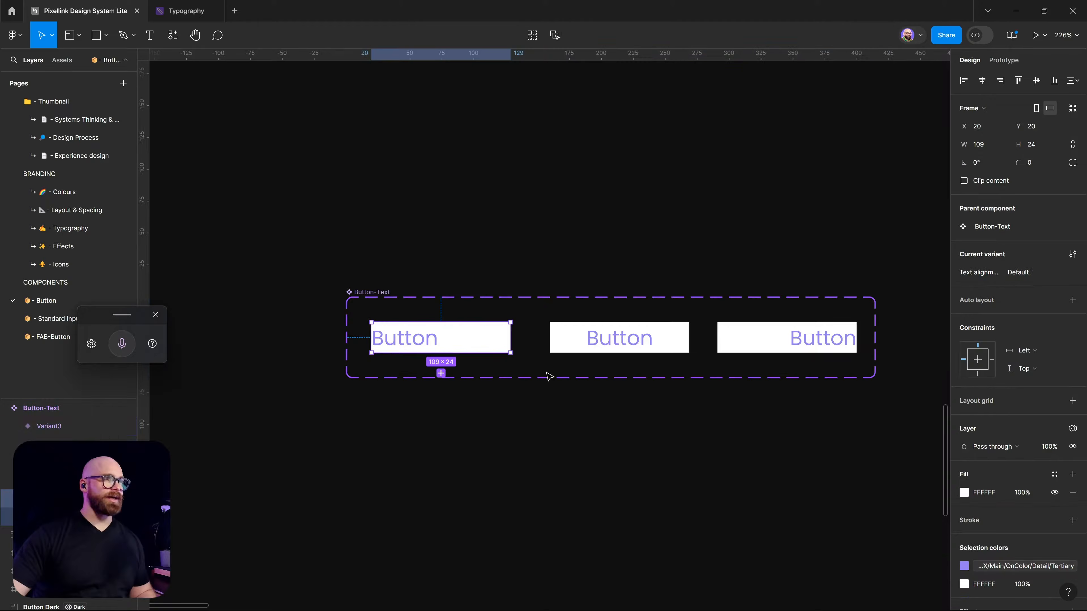
click(1018, 273)
text(Left)
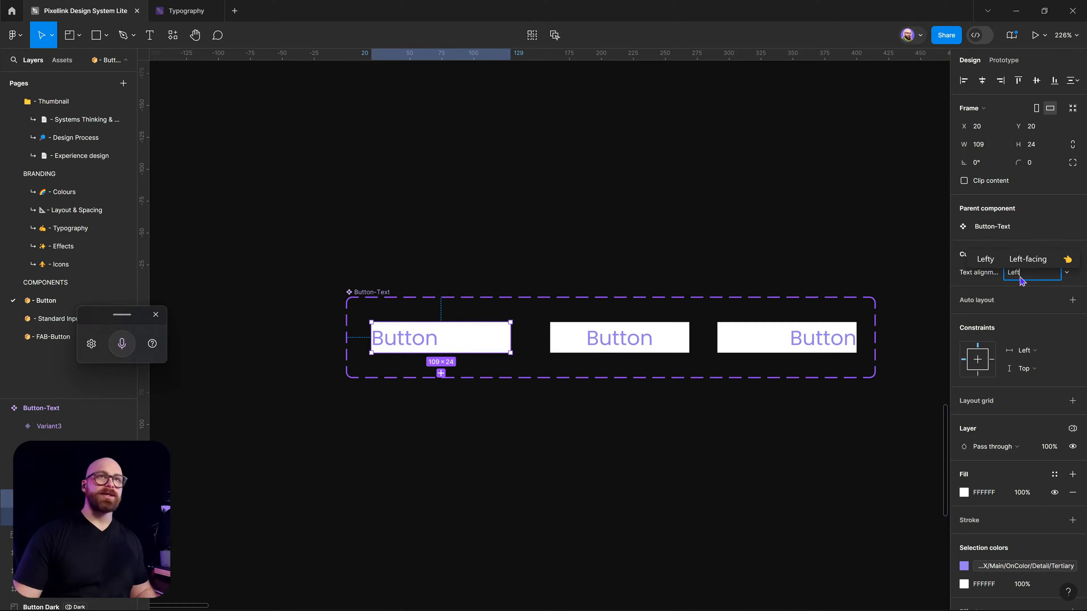
click(619, 383)
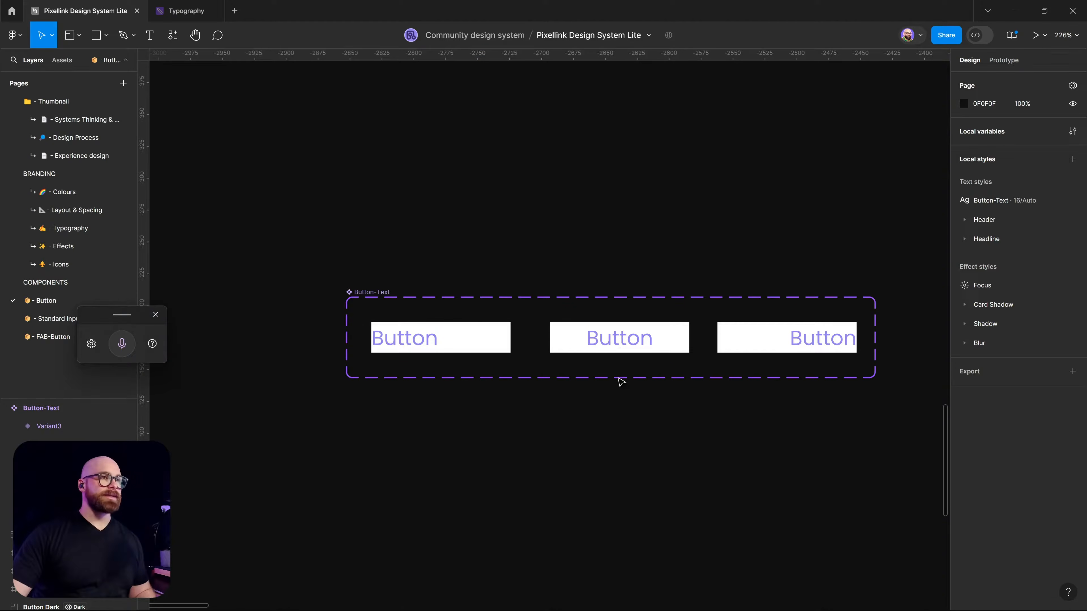
click(622, 351)
click(1018, 273)
text(Centrer)
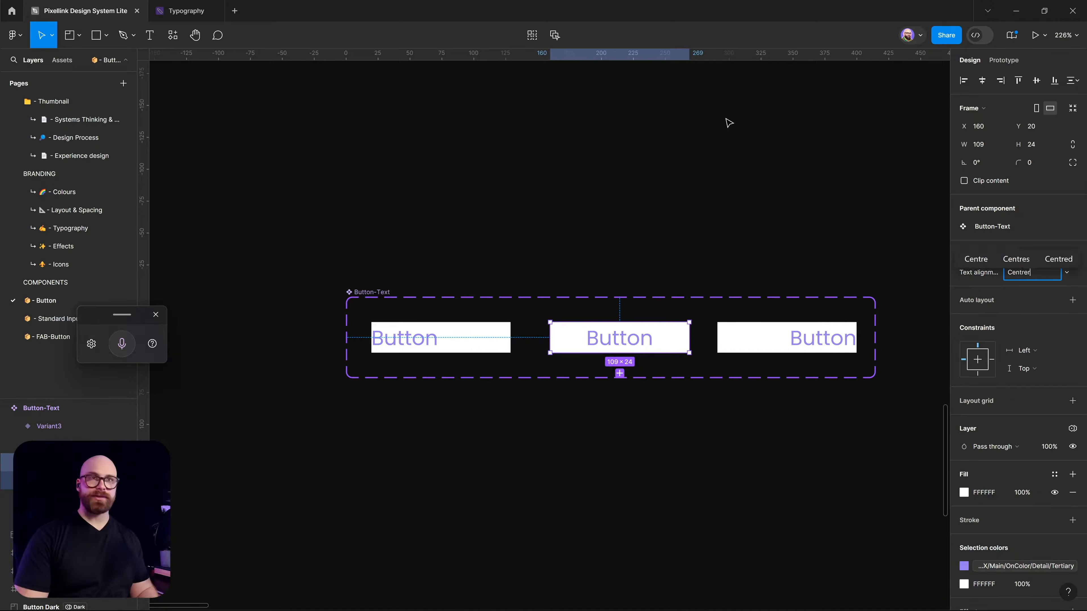
key(Return)
click(723, 338)
click(1026, 274)
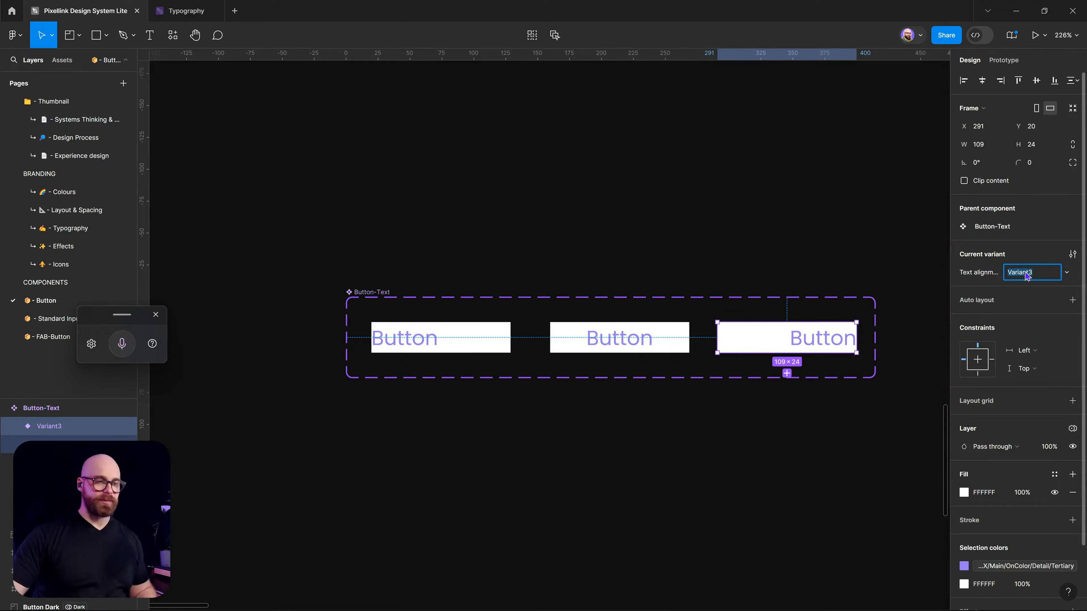
text(Right)
click(873, 214)
- Open the local variables window, widen it and move it clear of the Button-Text component set
scroll(807, 207, right, 2)
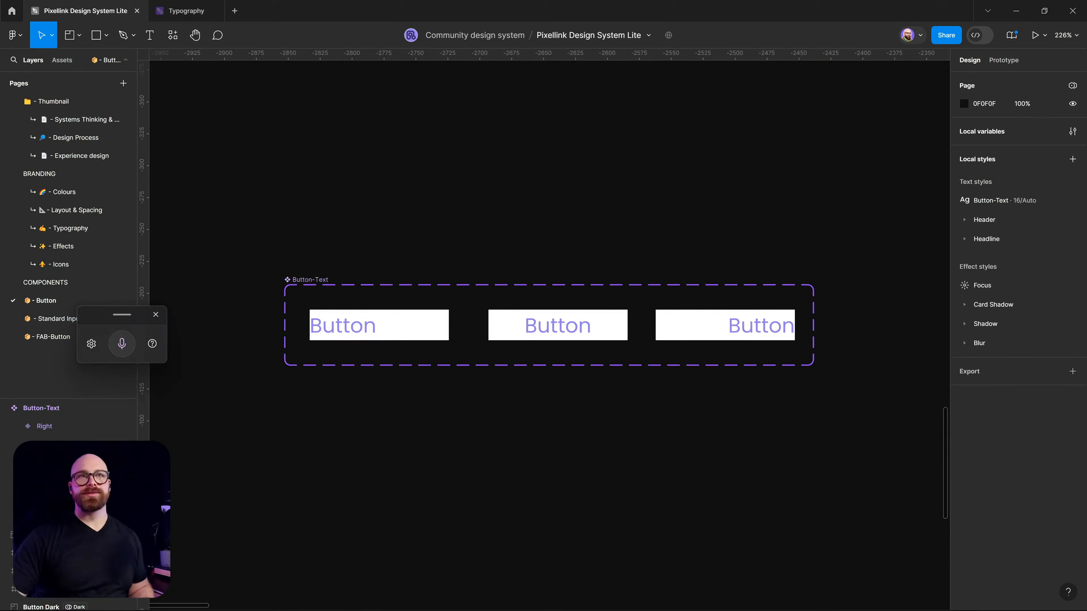
click(1072, 133)
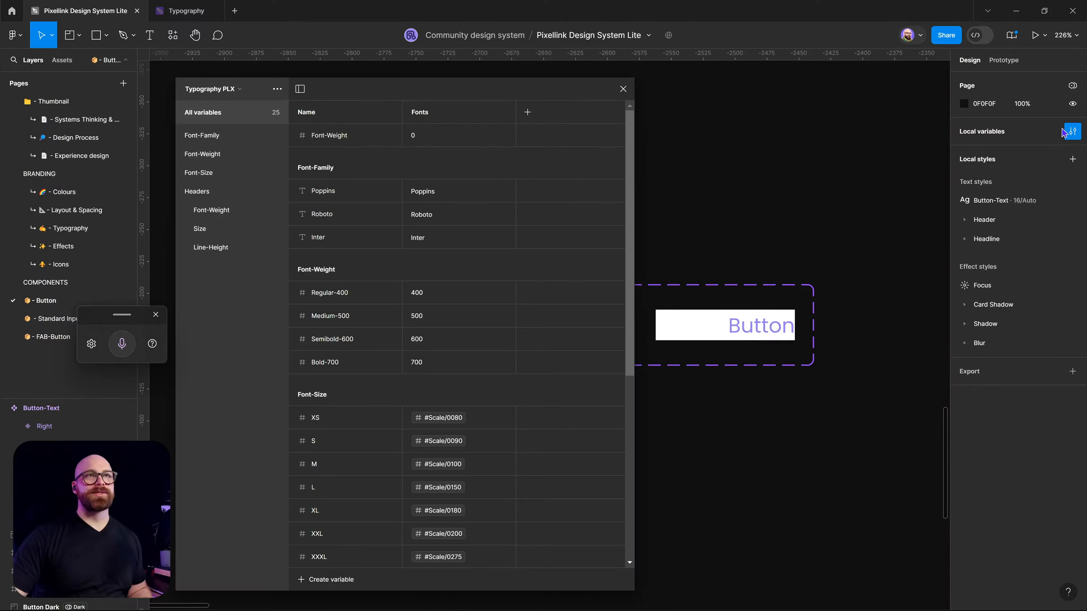
drag(635, 170, 777, 174)
scroll(841, 212, left, 1)
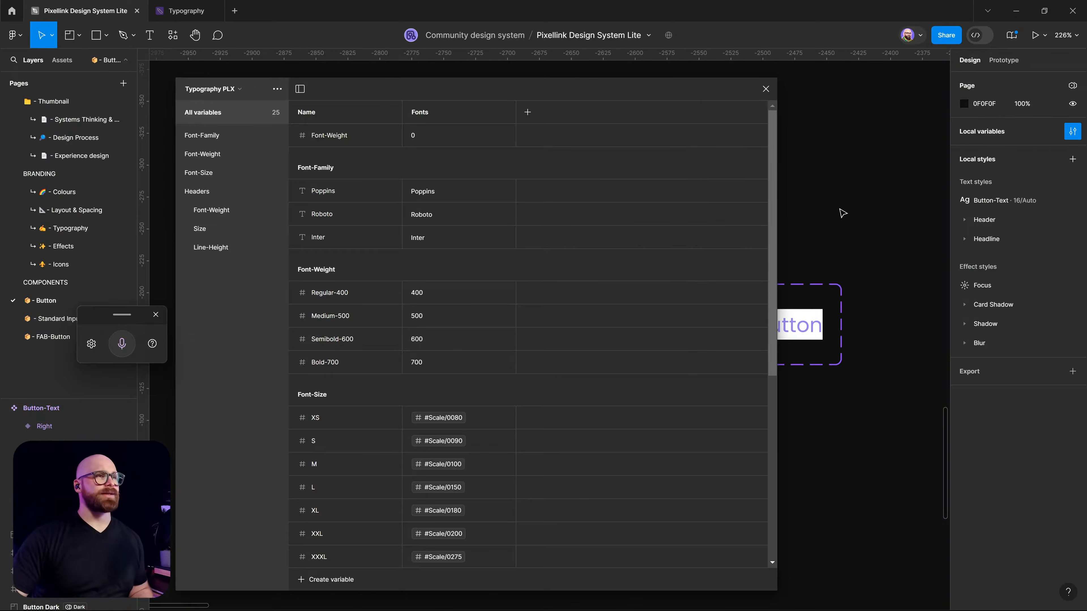
scroll(830, 203, down, 2)
drag(830, 203, 899, 232)
drag(575, 91, 409, 75)
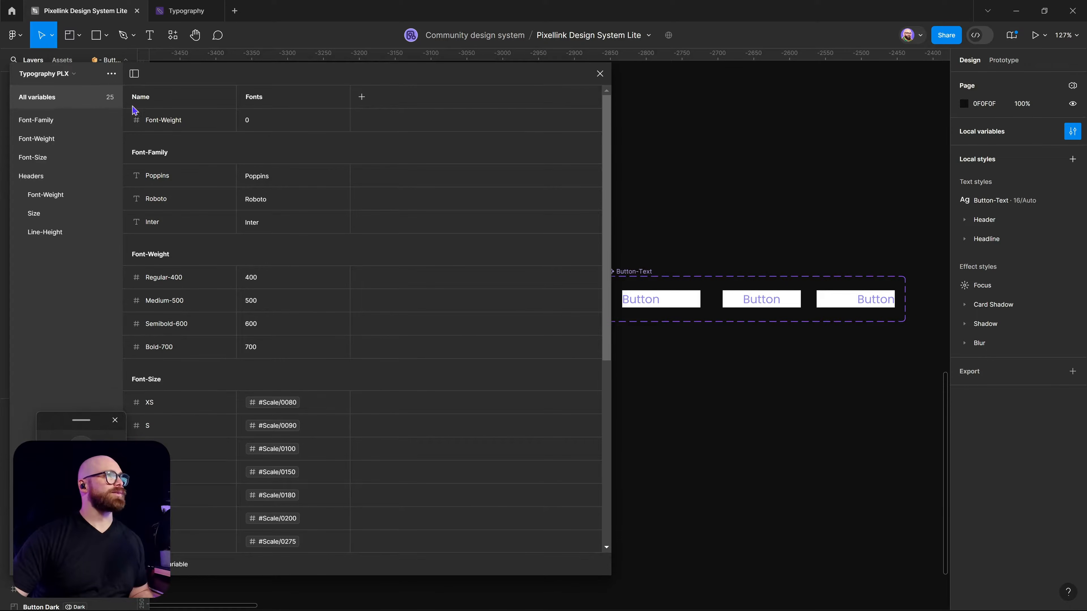
- Create a new variable collection containing a string variable named Text alignment with the value Left
click(111, 75)
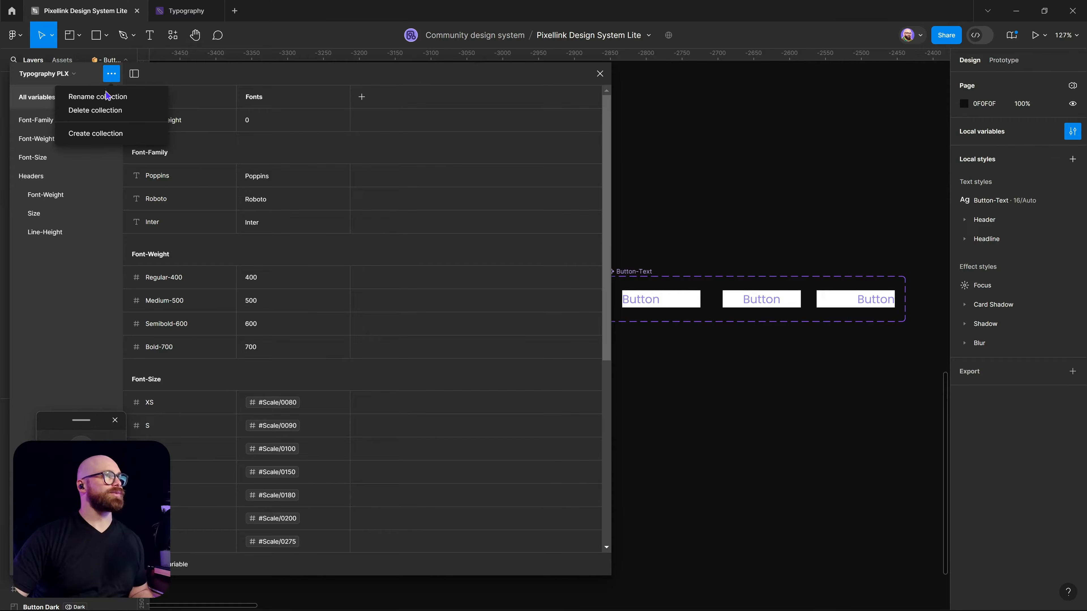
click(107, 134)
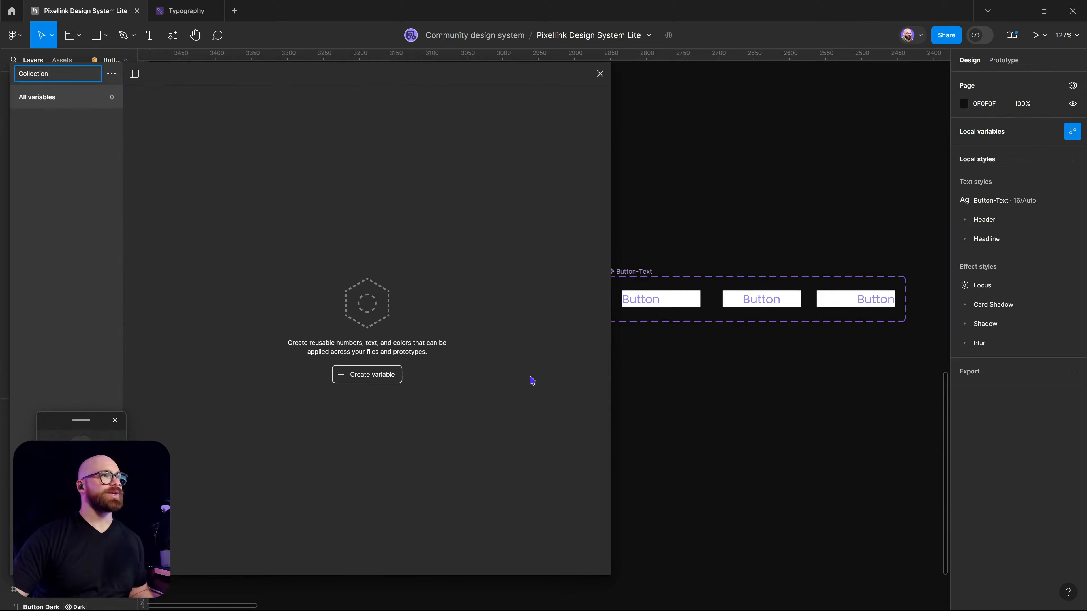
click(357, 378)
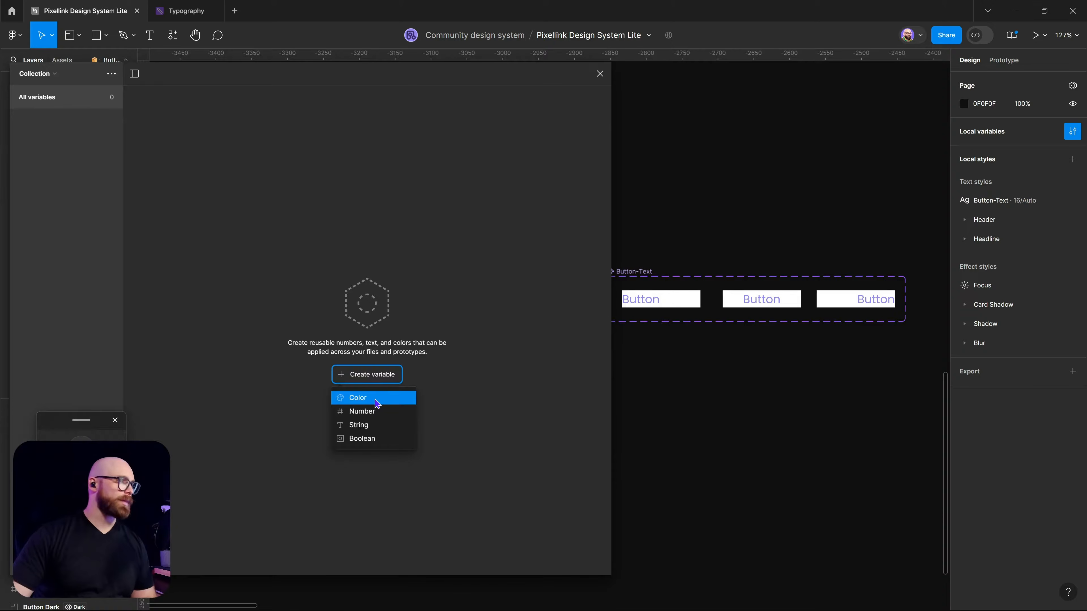
click(373, 425)
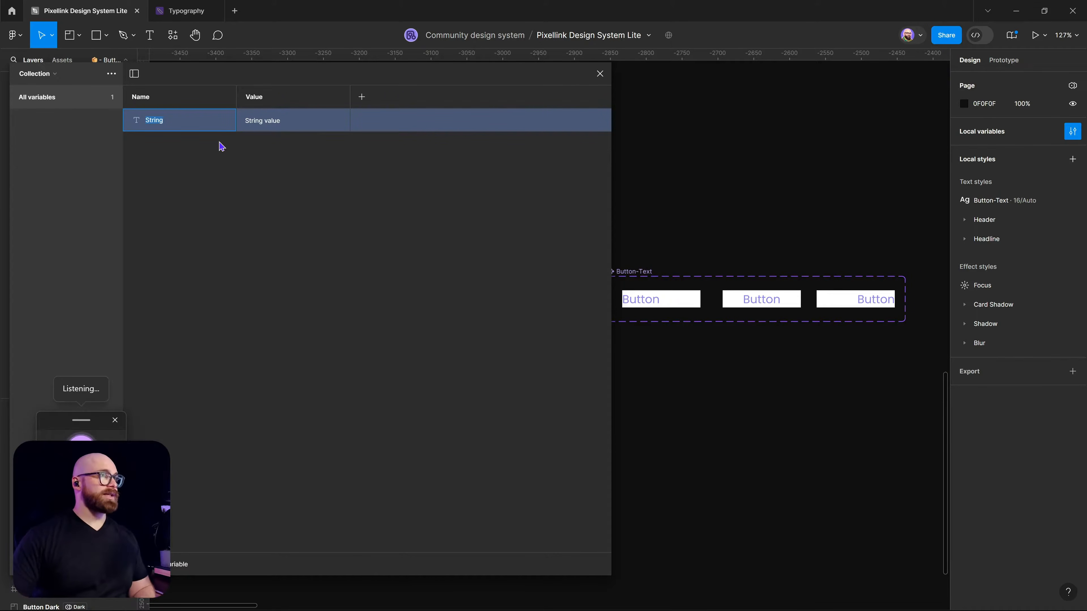
text(Text alignment)
key(Tab)
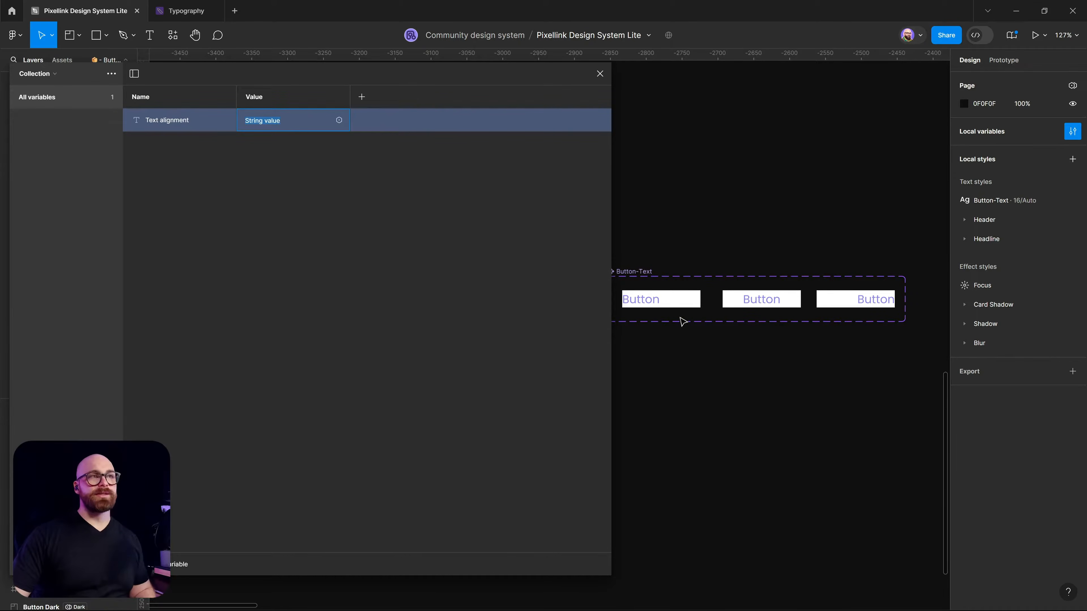
text(Left)
- Add two more modes to the collection, giving Text alignment the values Center in Mode 2 and Right in Mode 3
click(361, 97)
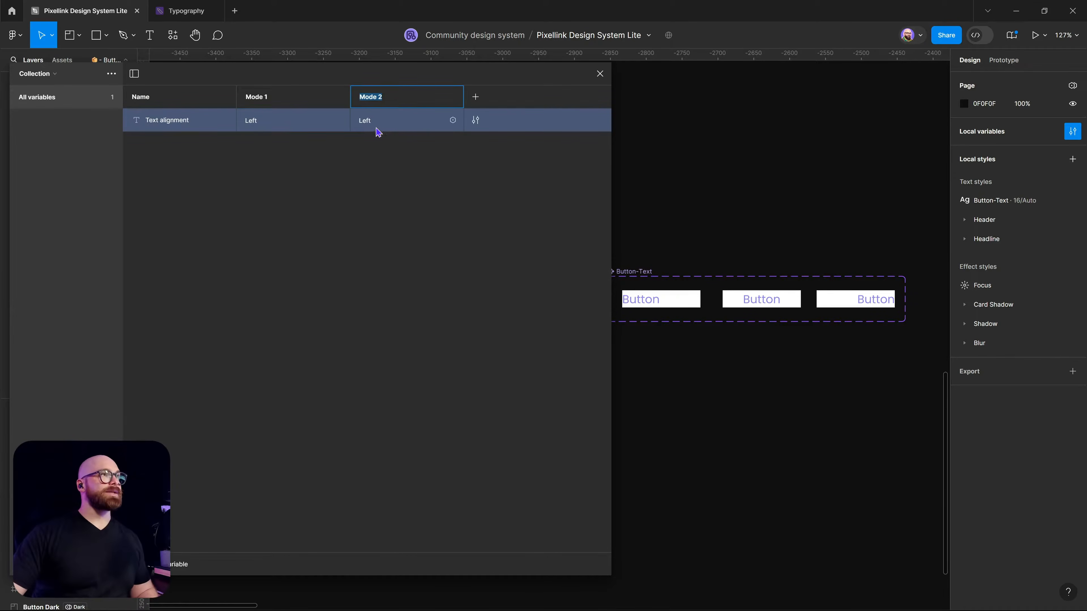
click(383, 127)
text(Center)
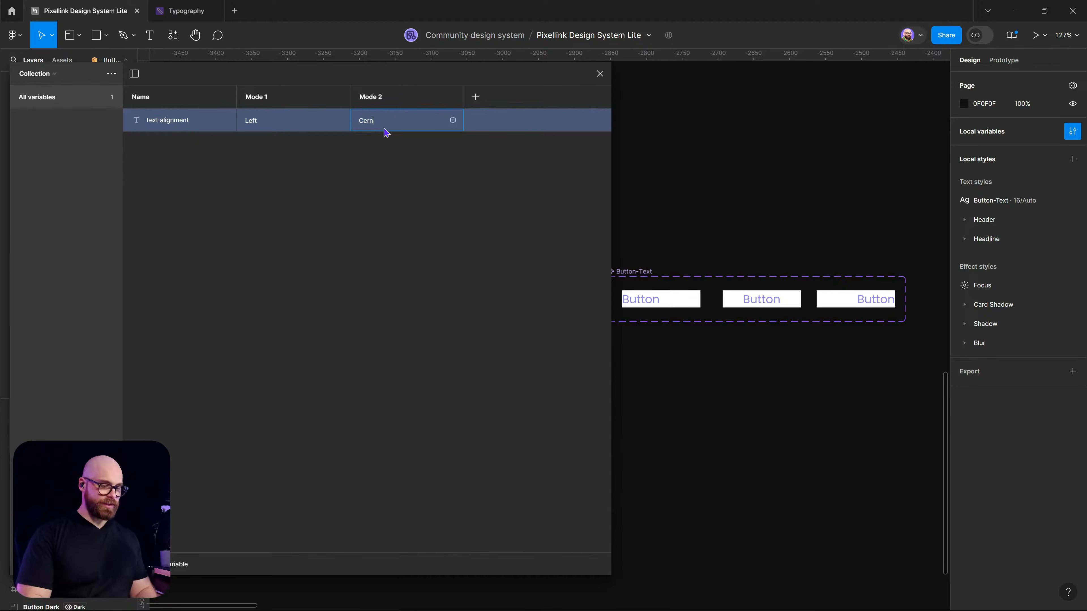
click(476, 97)
click(496, 122)
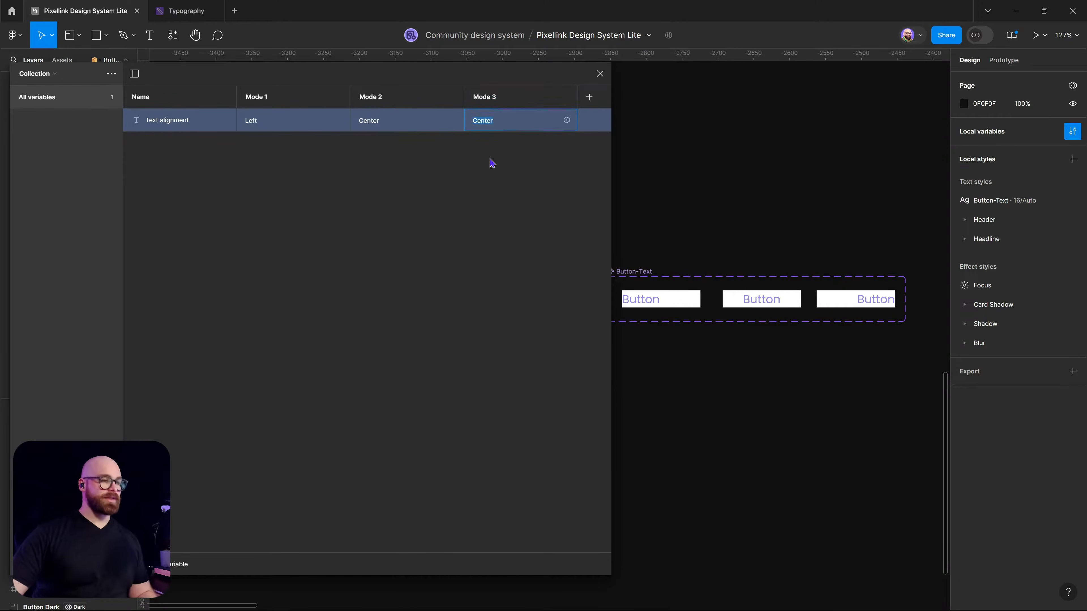
text(Right)
key(Tab)
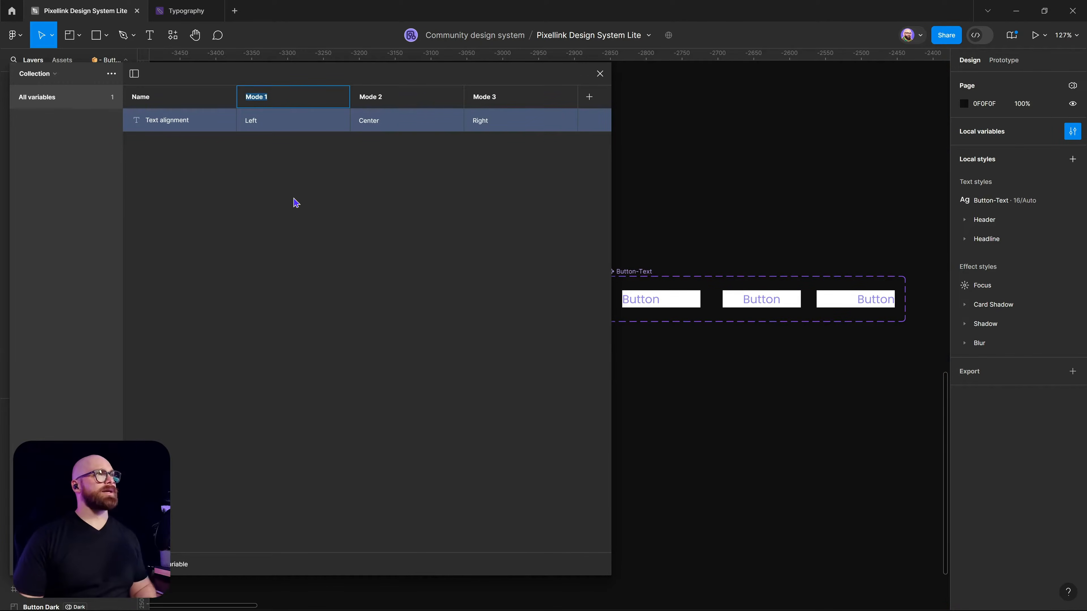
- Rename the collection's three modes to Left, Center and Right
text(Left)
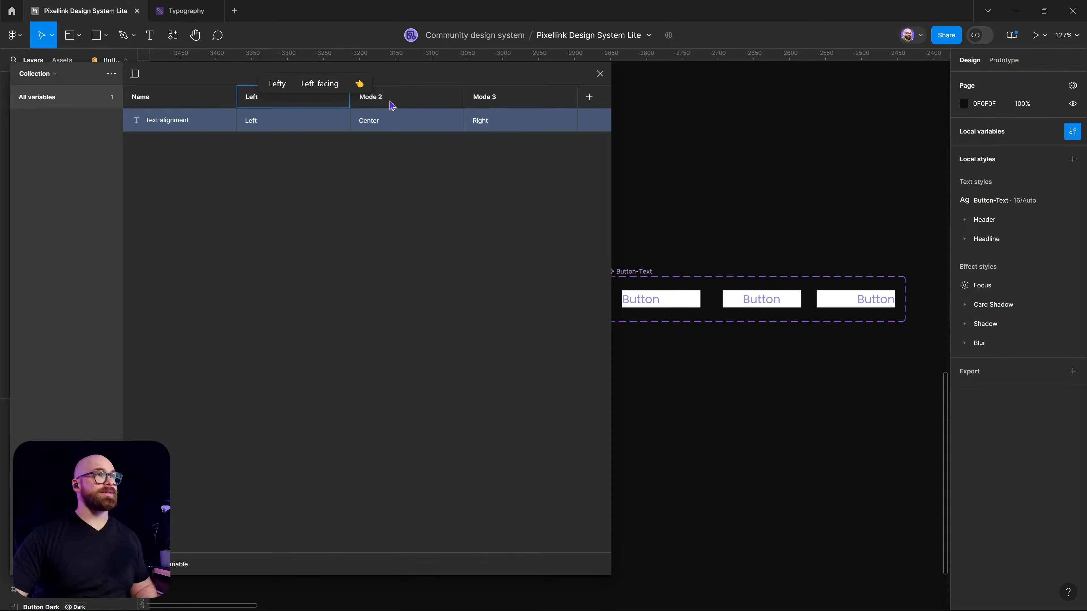
key(Tab)
text(Cent)
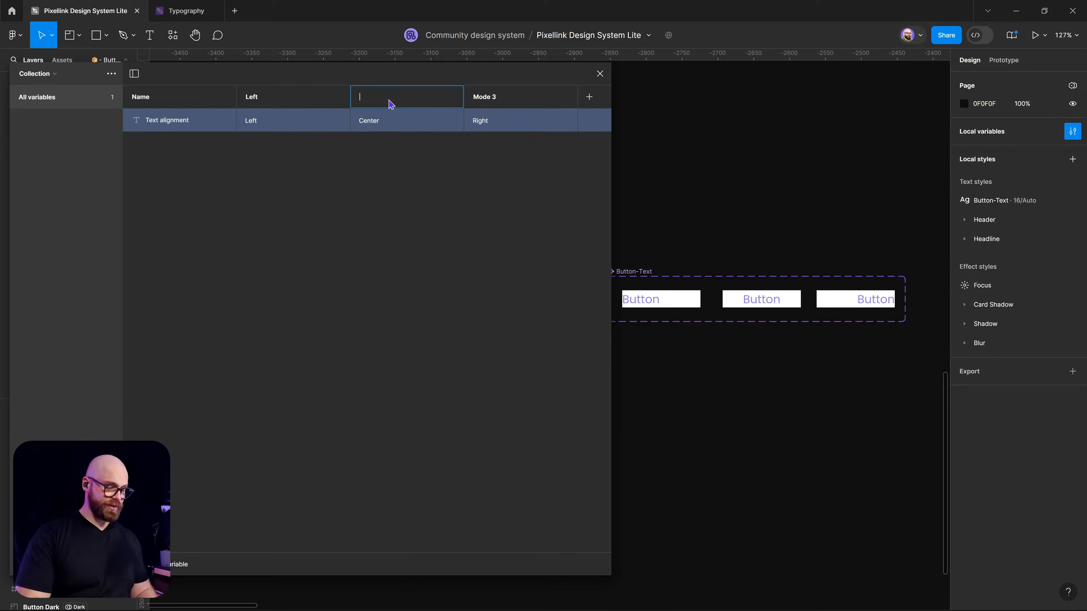
text(er)
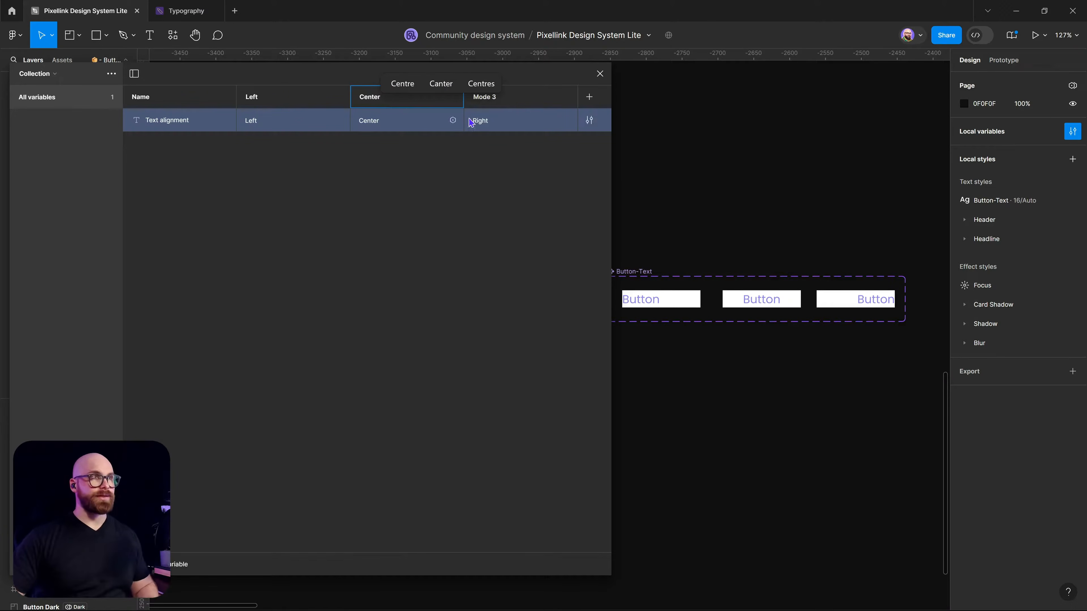
key(Tab)
text(Right)
key(Return)
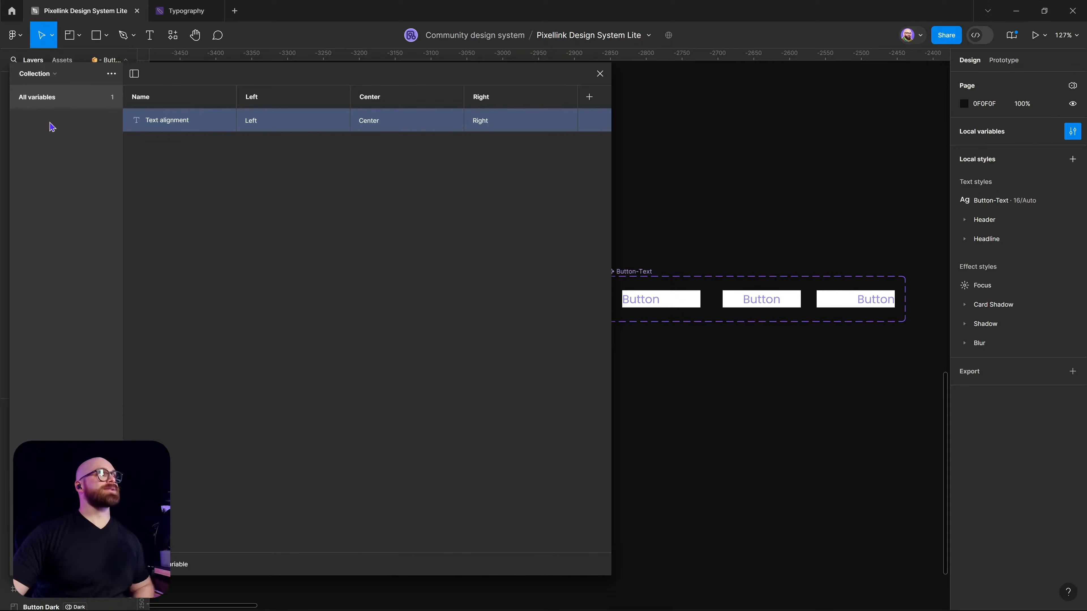
- Rename the new variable collection as Text-Alignment
click(34, 75)
click(111, 73)
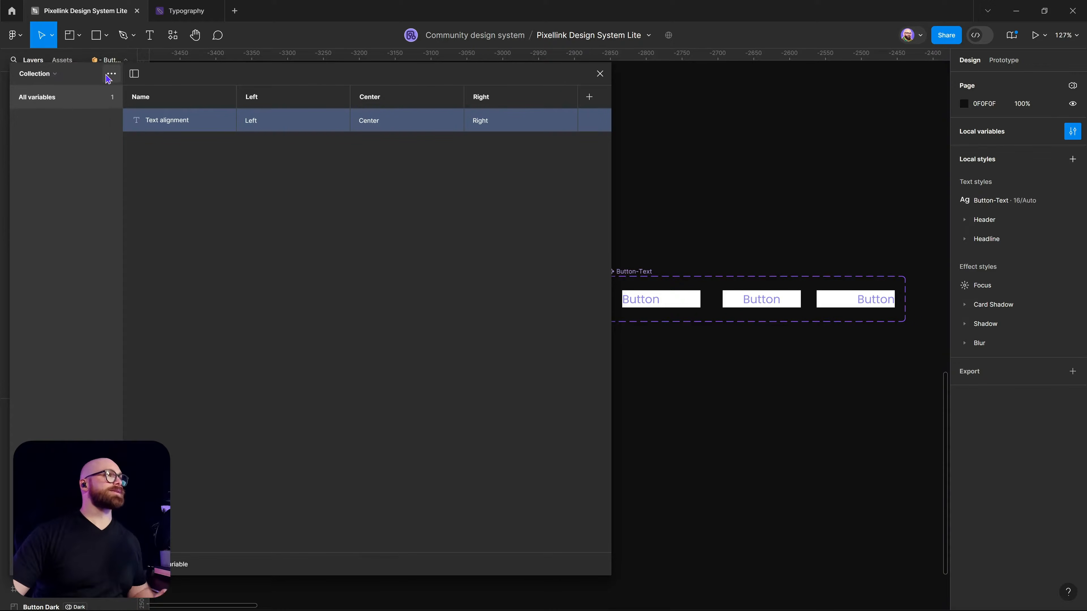
click(111, 74)
click(98, 103)
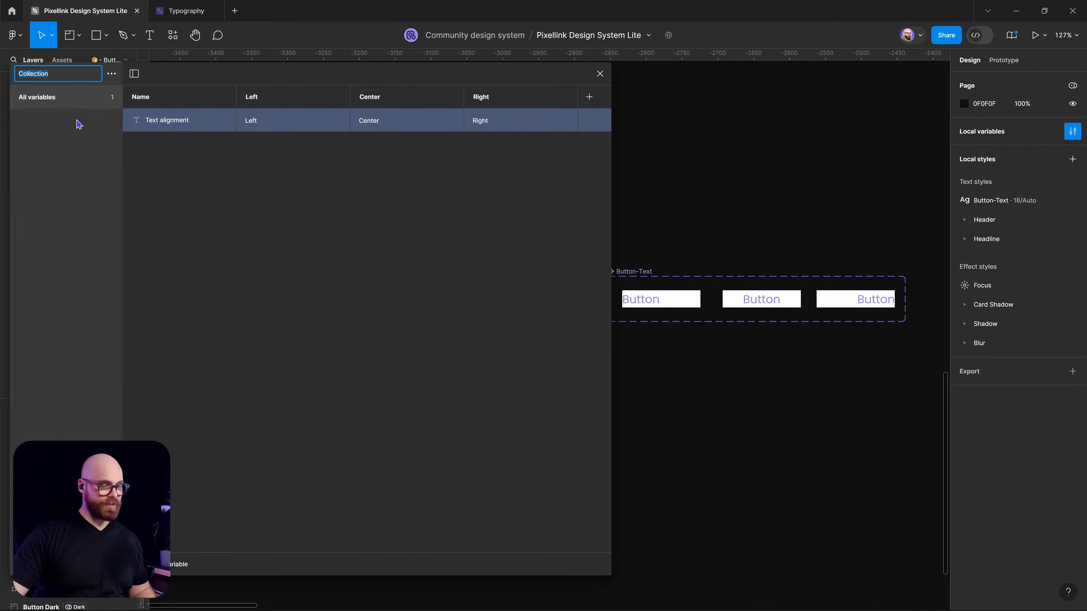
key(super+h)
text(Text alignment)
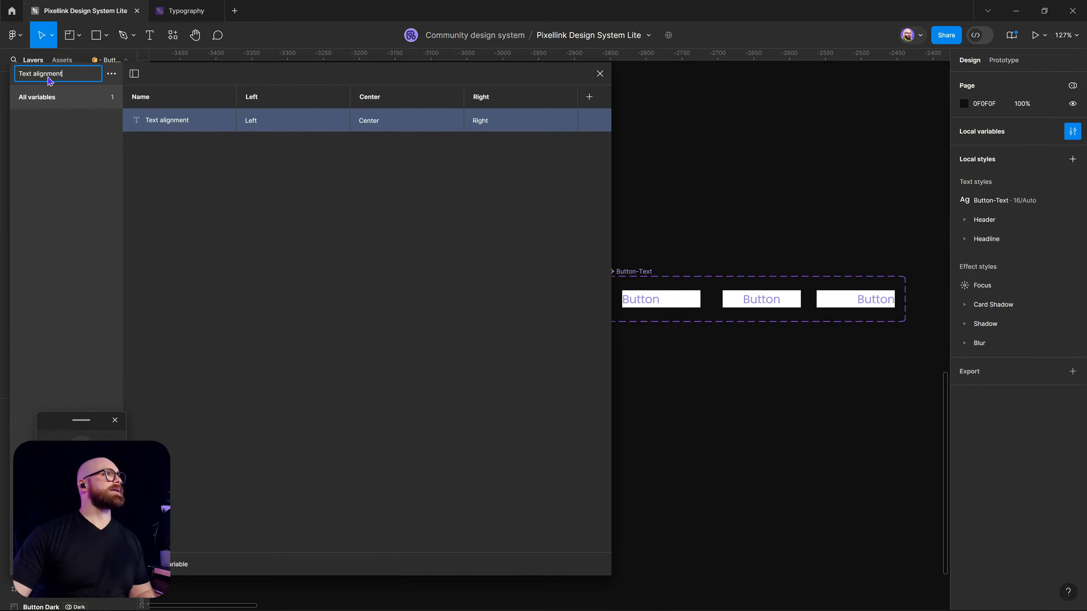
key(BackSpace)
text(-A)
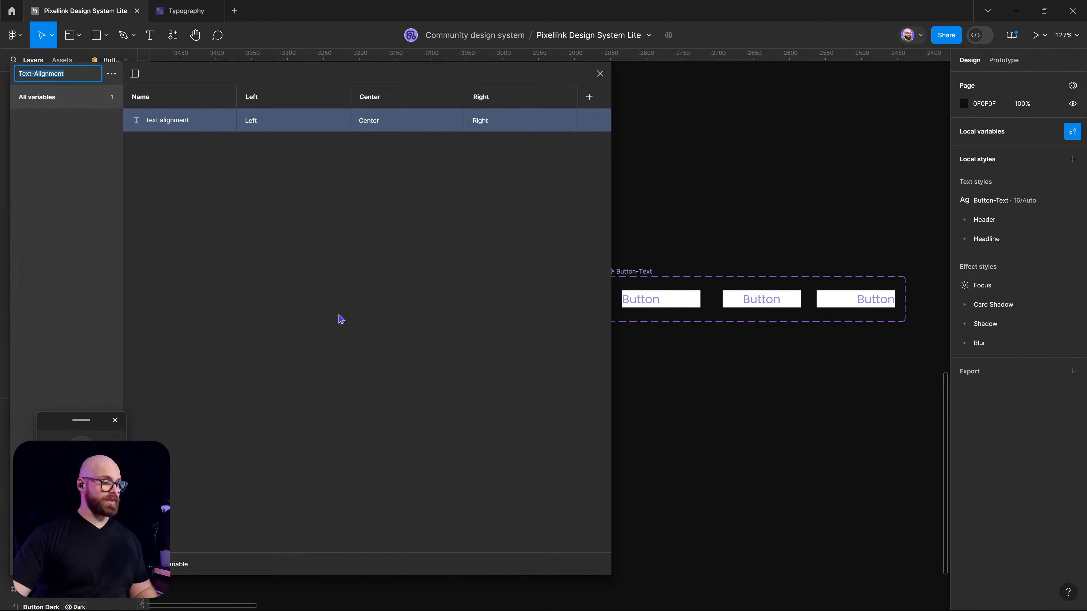
- Duplicate the Text alignment variable and gather both variables in a new group named Text-Alignment
right_click(204, 124)
click(205, 157)
shift+click(193, 125)
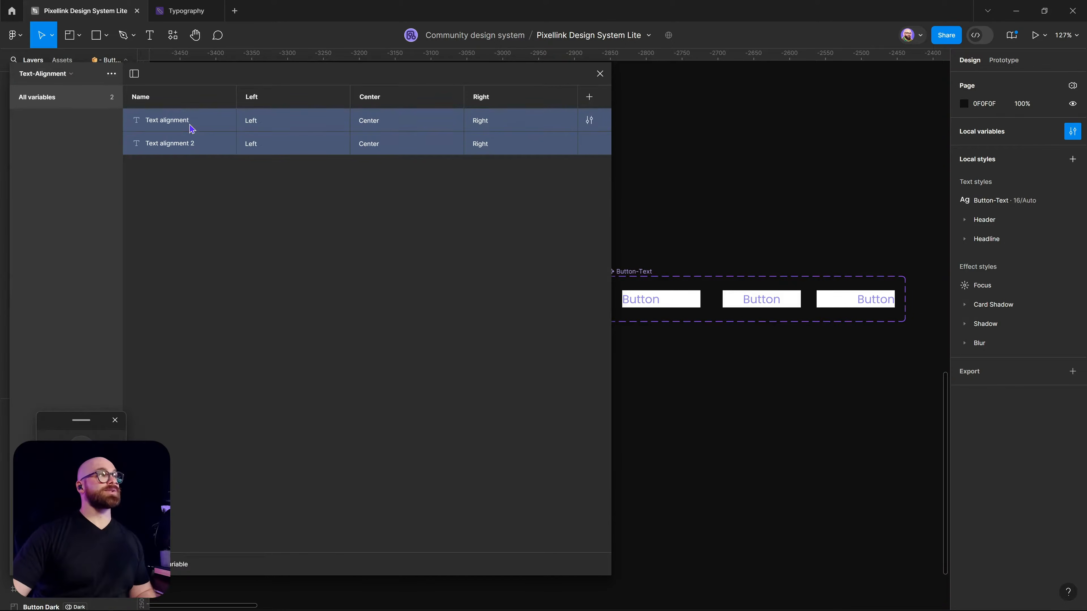
right_click(192, 125)
click(212, 133)
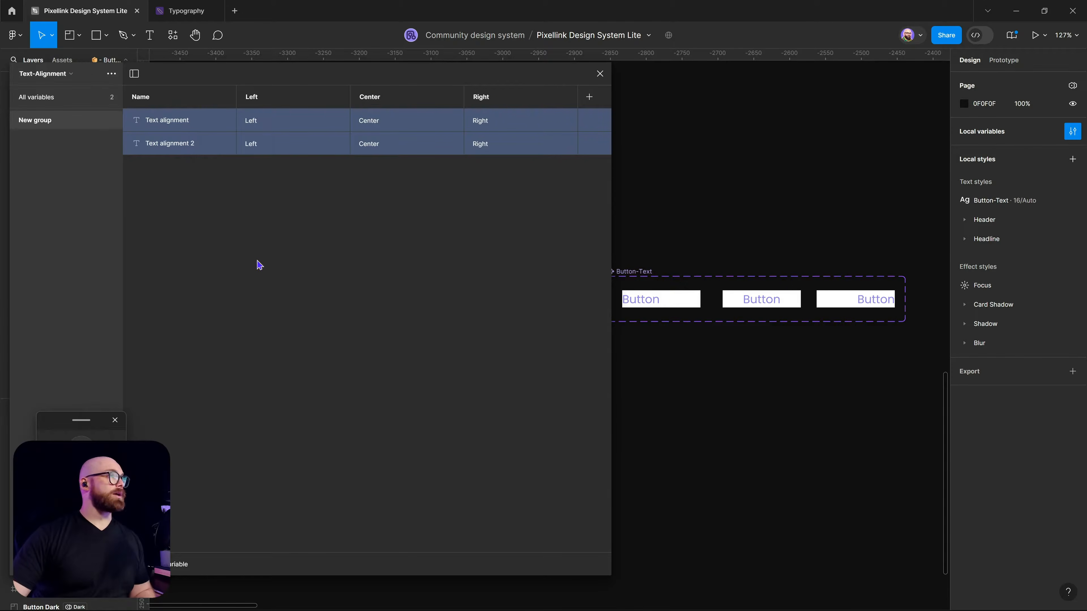
double_click(27, 121)
text(Text-Alignment)
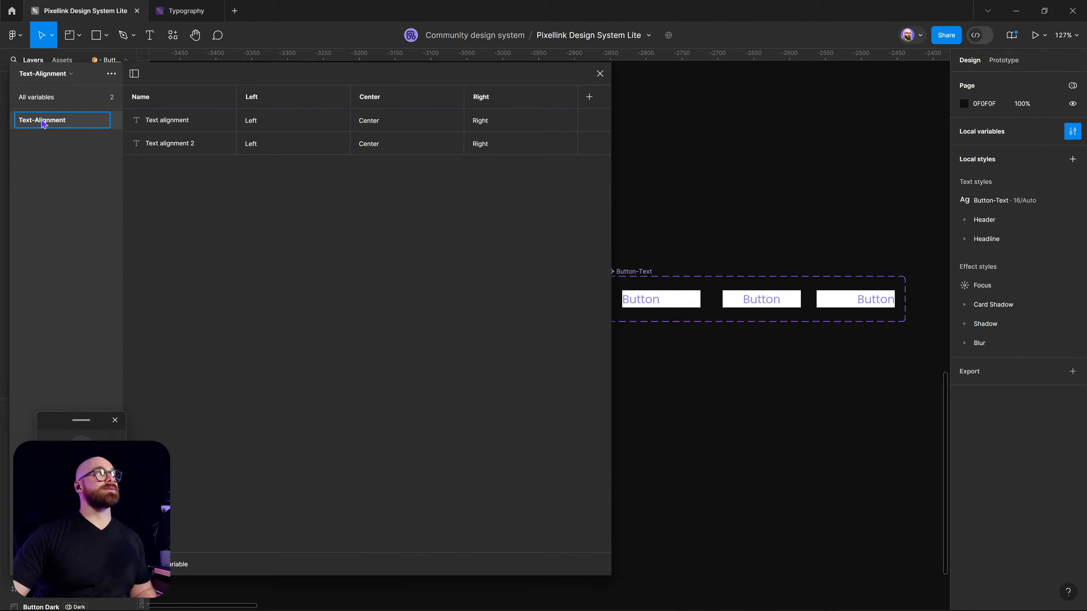
- Rename the duplicated variable as Text height alignment
click(174, 151)
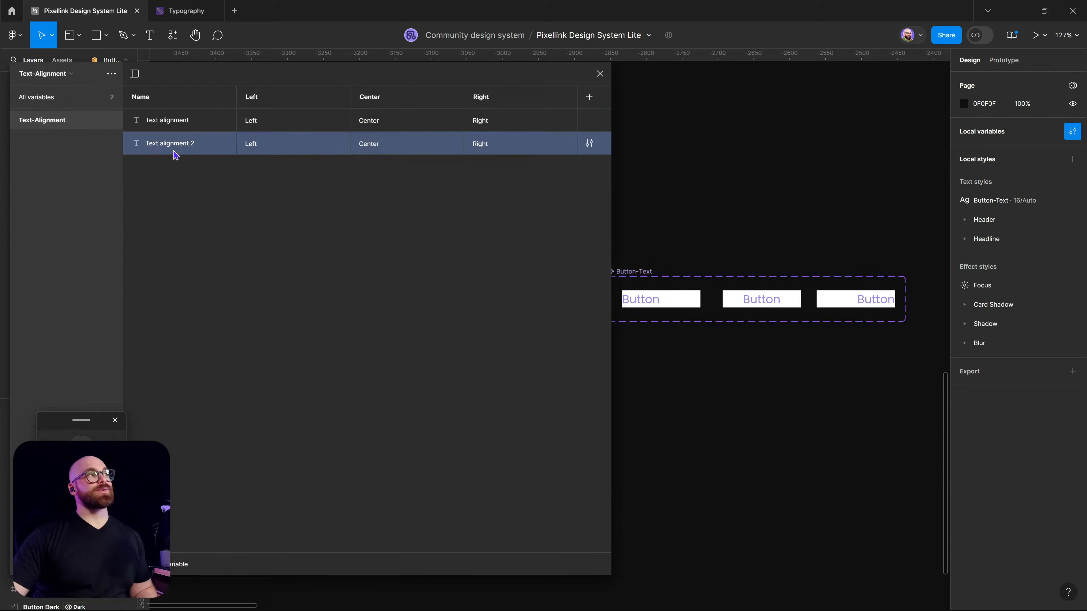
click(187, 124)
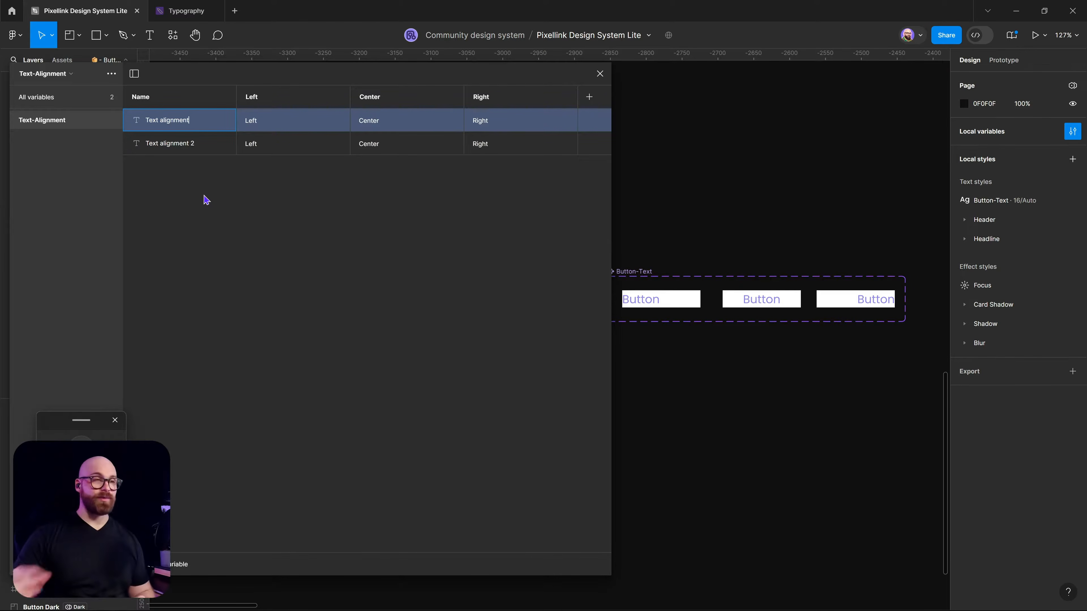
click(768, 300)
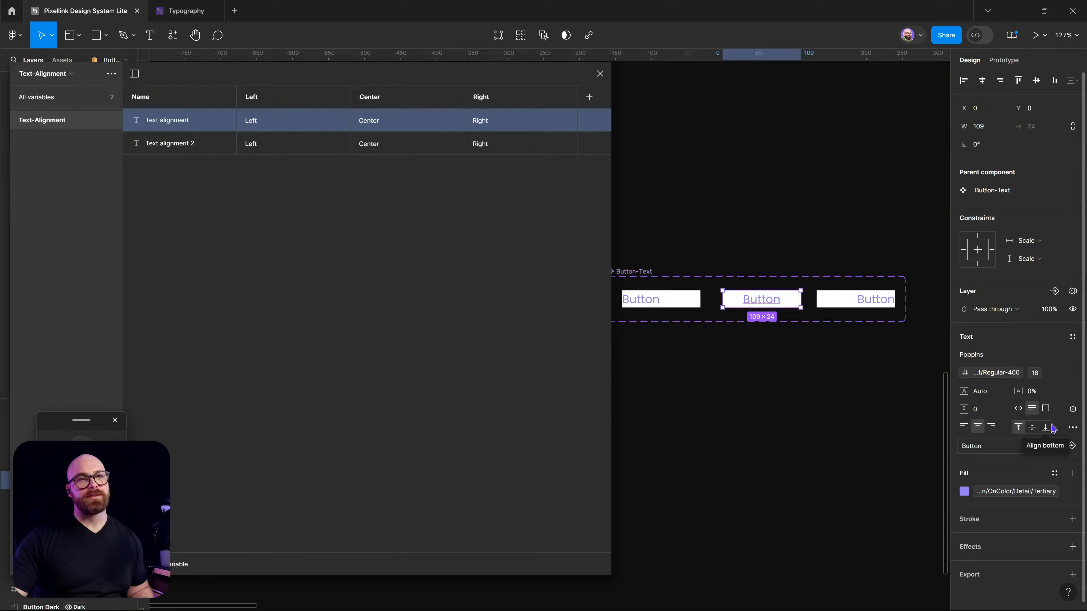
click(152, 143)
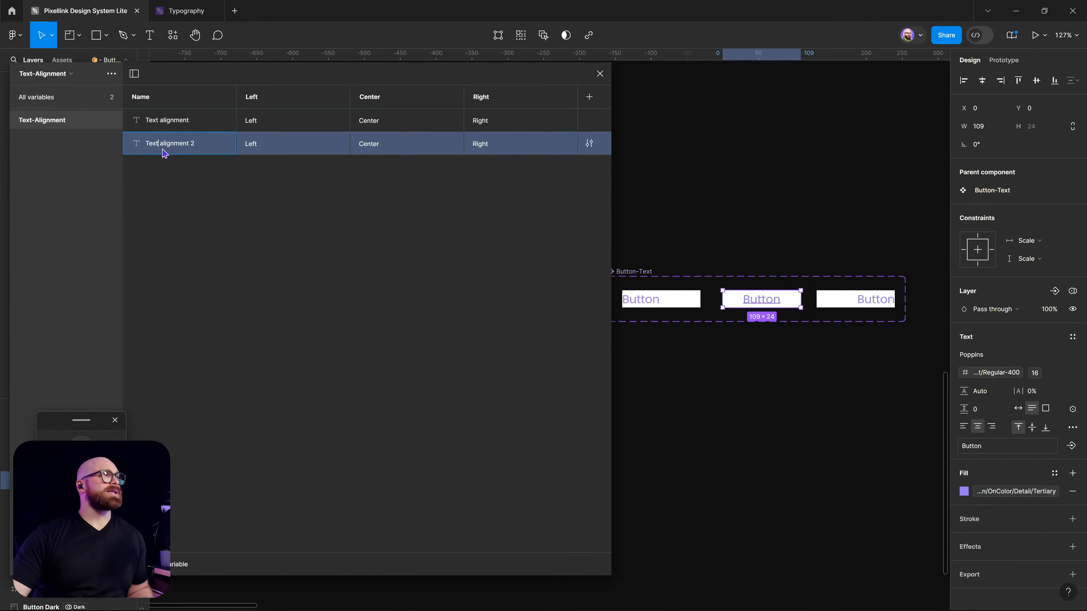
text(Text height alignment)
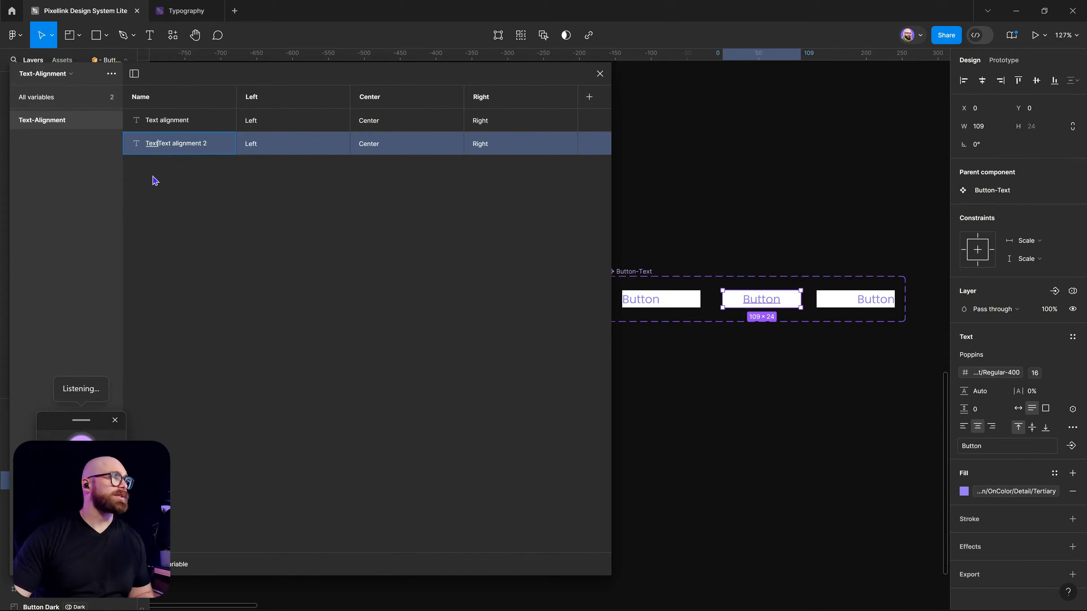
- Set the Text height alignment variable to Top in the Left mode and Bottm in the Right mode
double_click(266, 143)
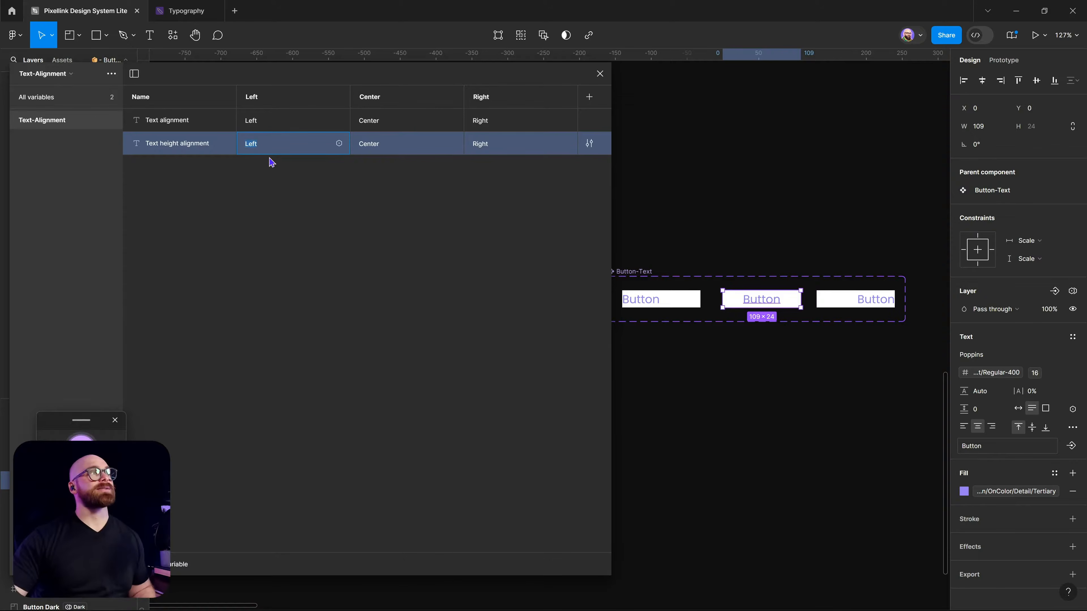
text(Top)
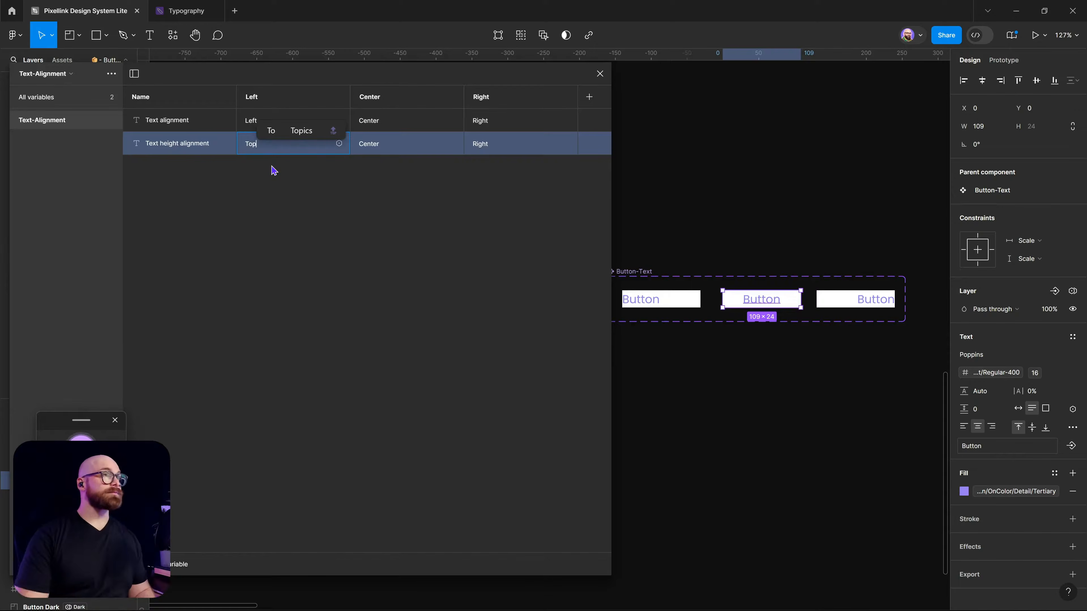
click(371, 165)
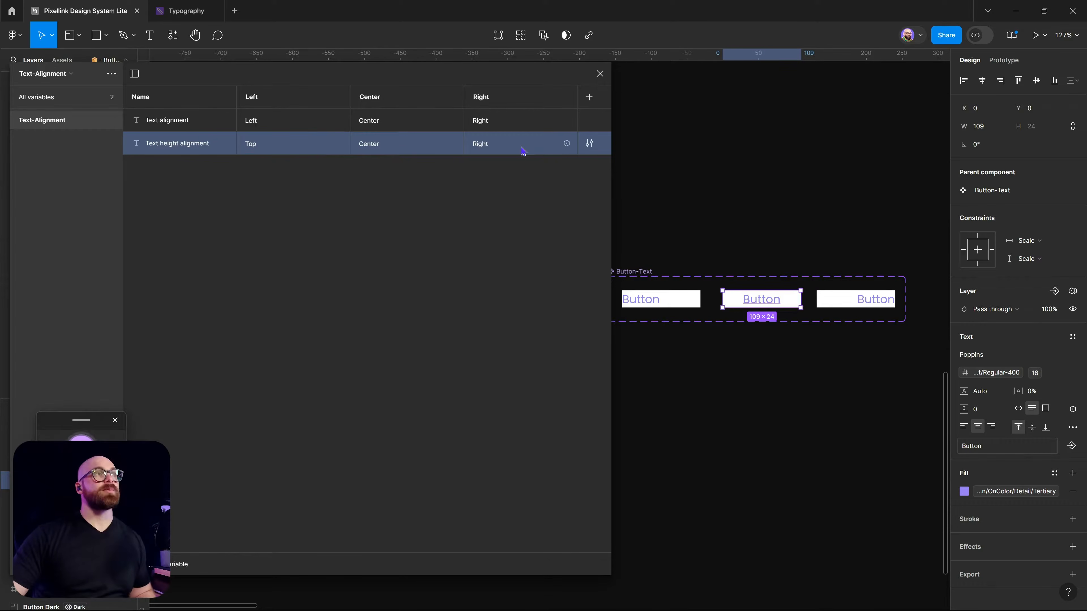
text(Bottm)
click(339, 245)
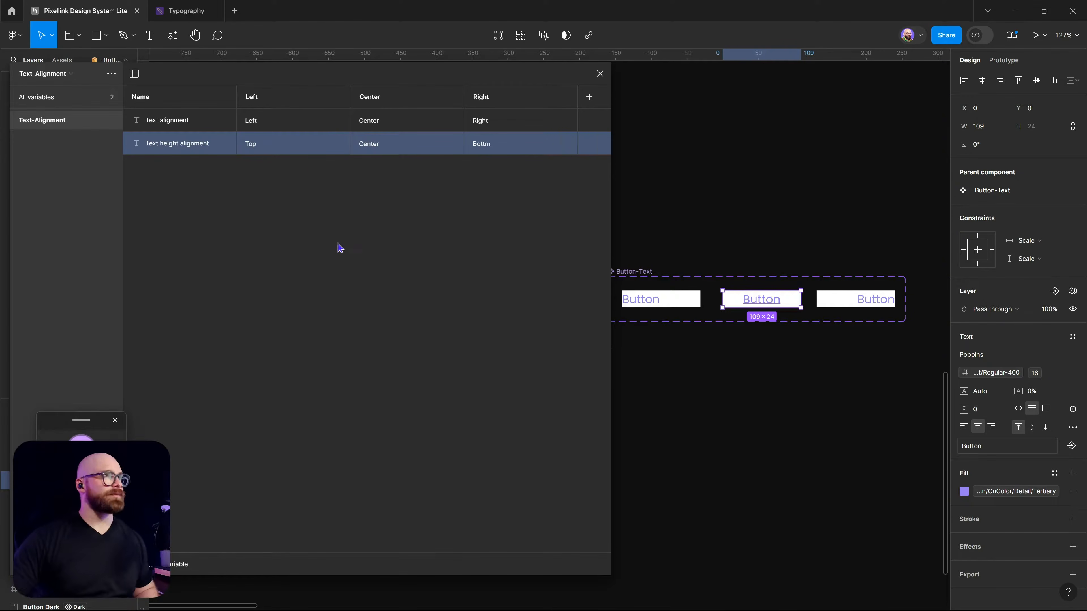
click(39, 121)
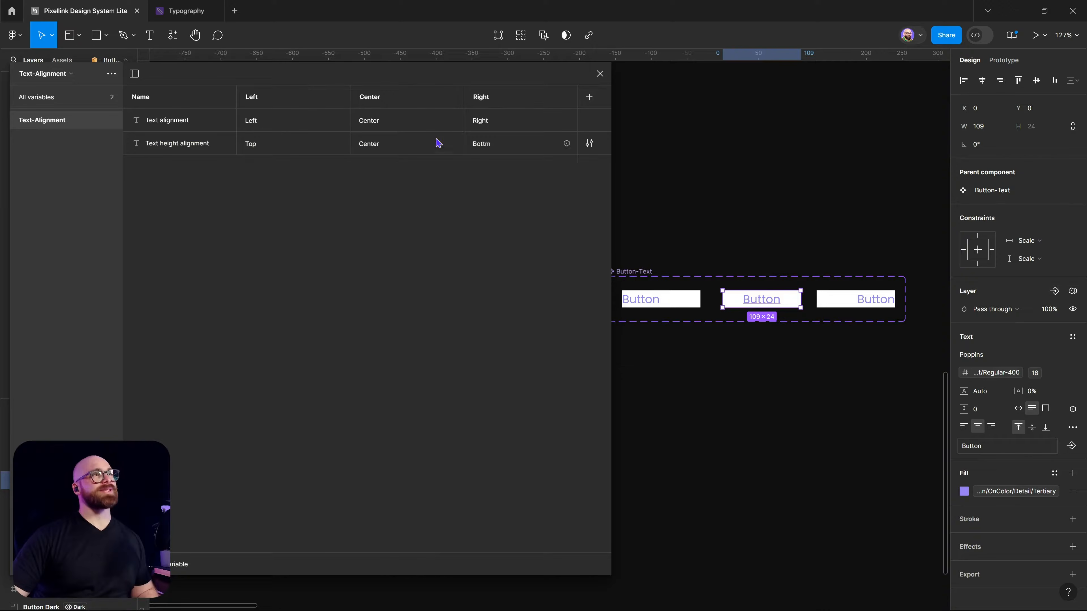
- Place an instance of the left-aligned Button-Text variant just below its original in the component set
click(770, 451)
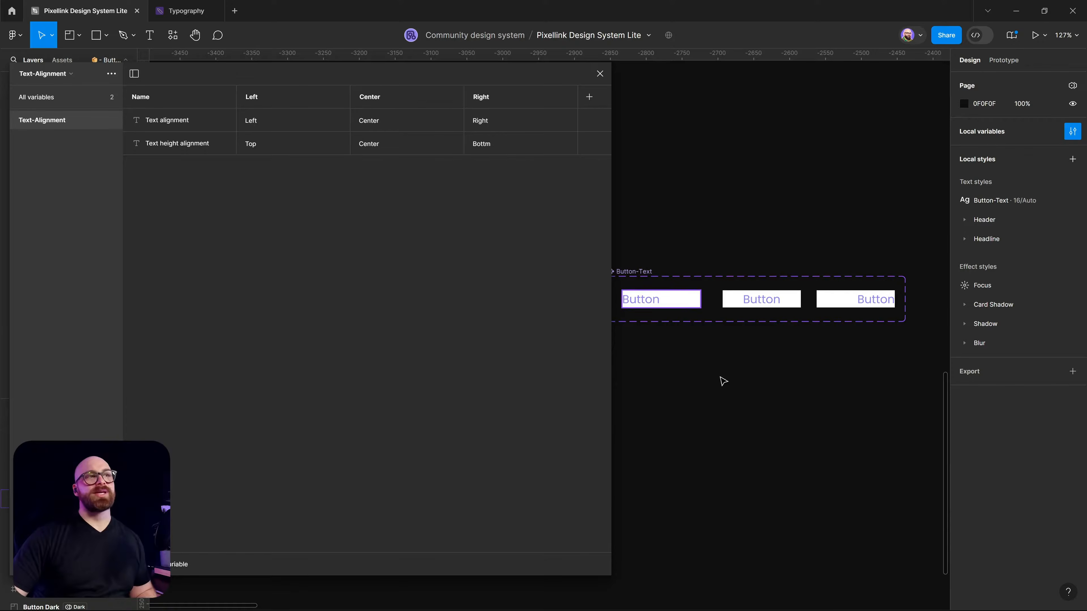
click(676, 299)
drag(732, 348, 757, 296)
drag(683, 246, 711, 326)
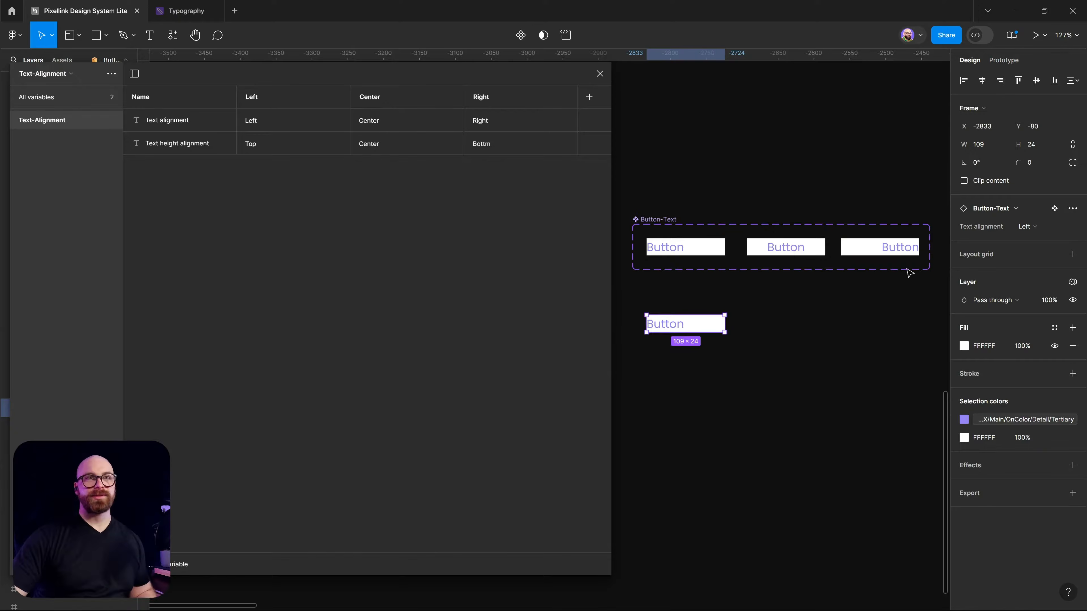
- Bind the instance's Text alignment property to the Text alignment variable, finding it with the search term "text"
click(1073, 226)
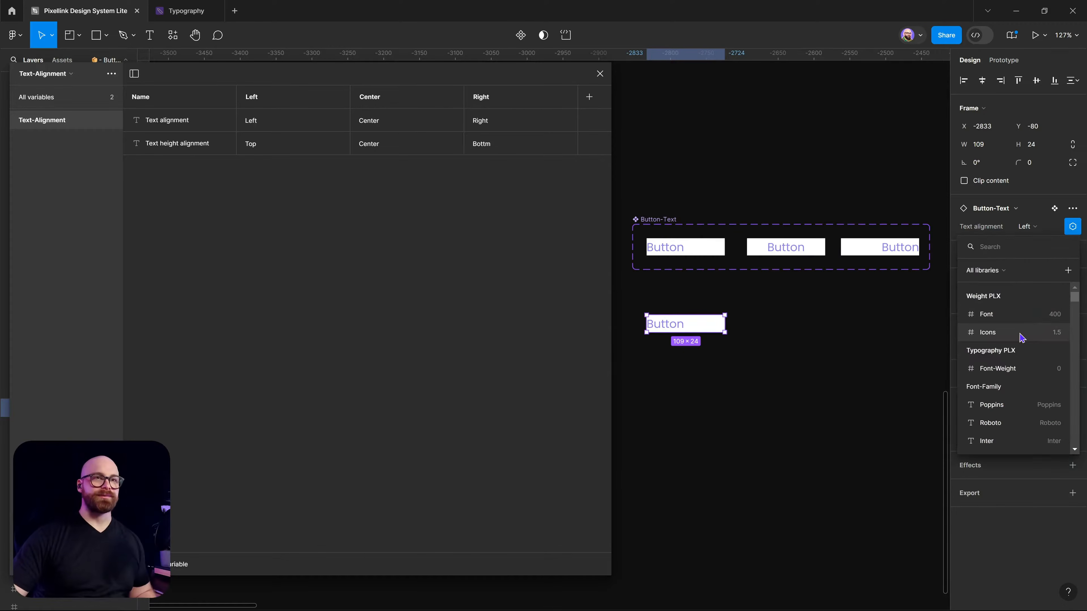
text(text)
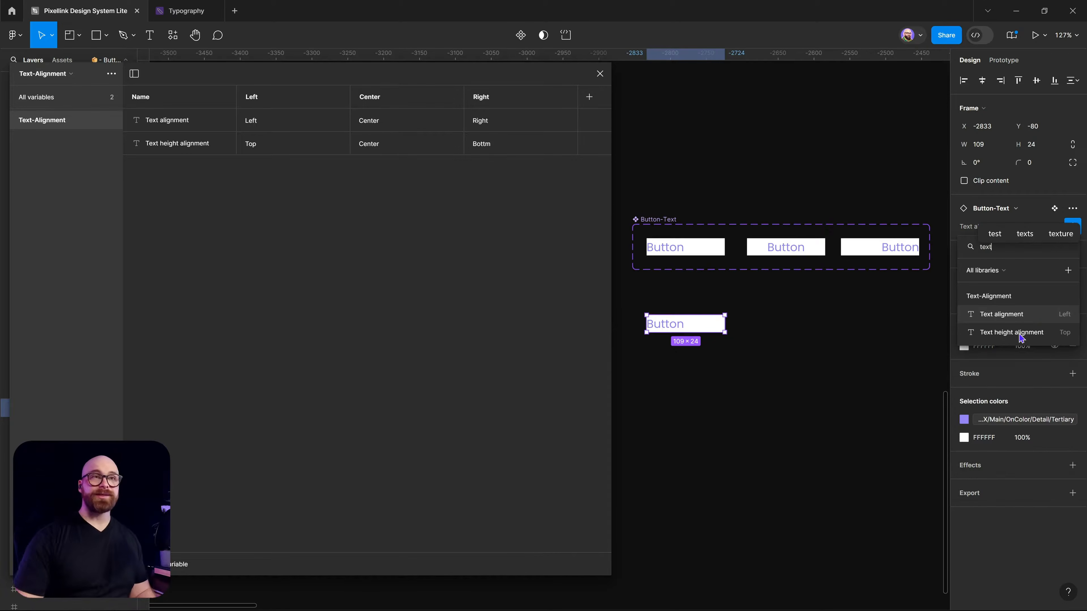
click(1012, 315)
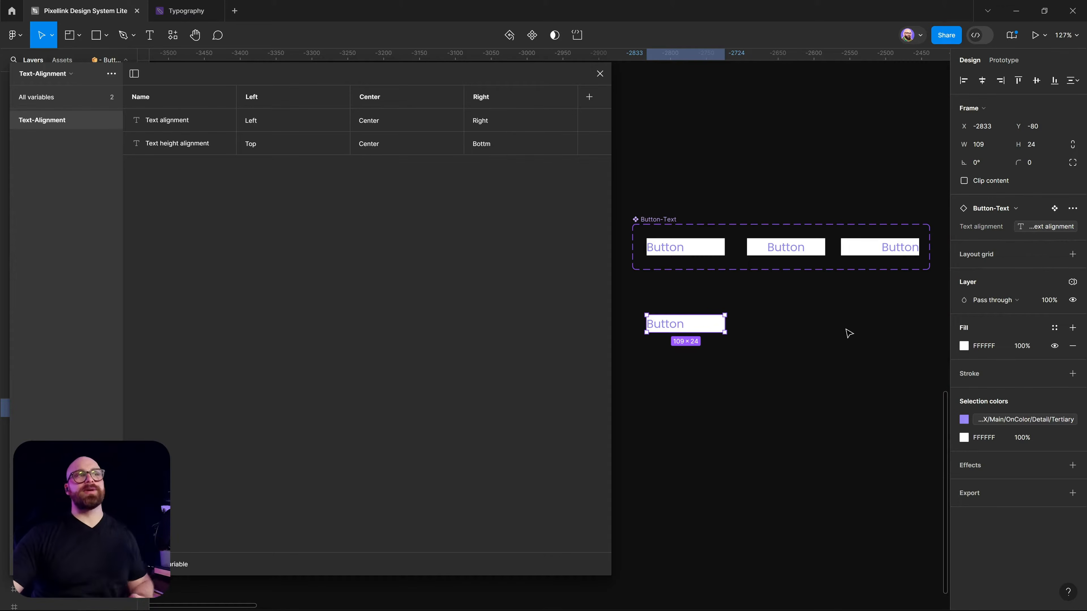
- Switch the Button-Text instance's Text-Alignment mode through Center and Left, ending on Right
click(711, 343)
click(692, 323)
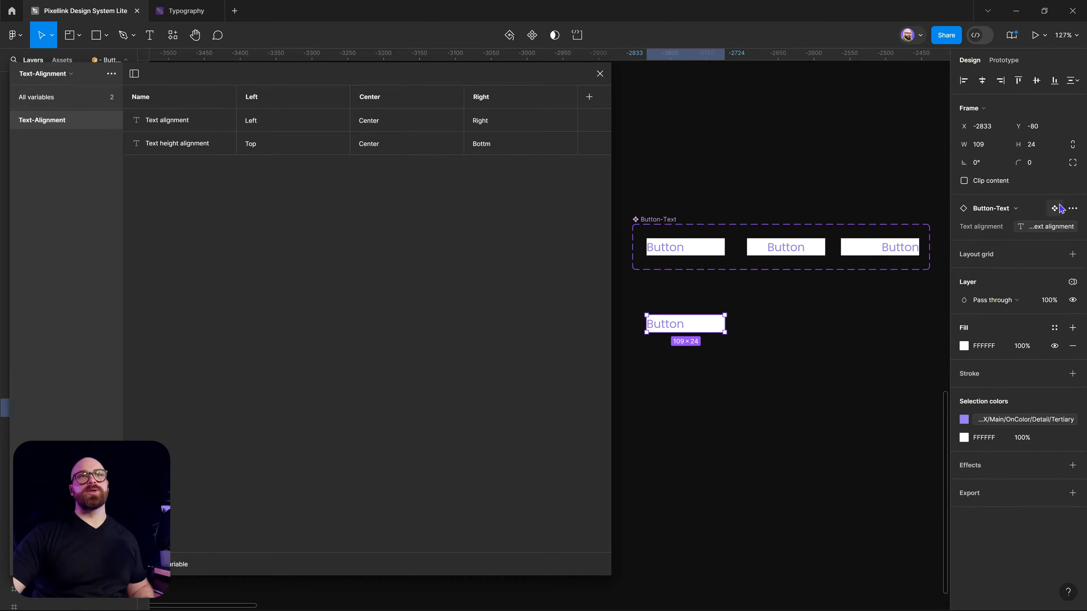
click(1072, 282)
mouse_move(1004, 324)
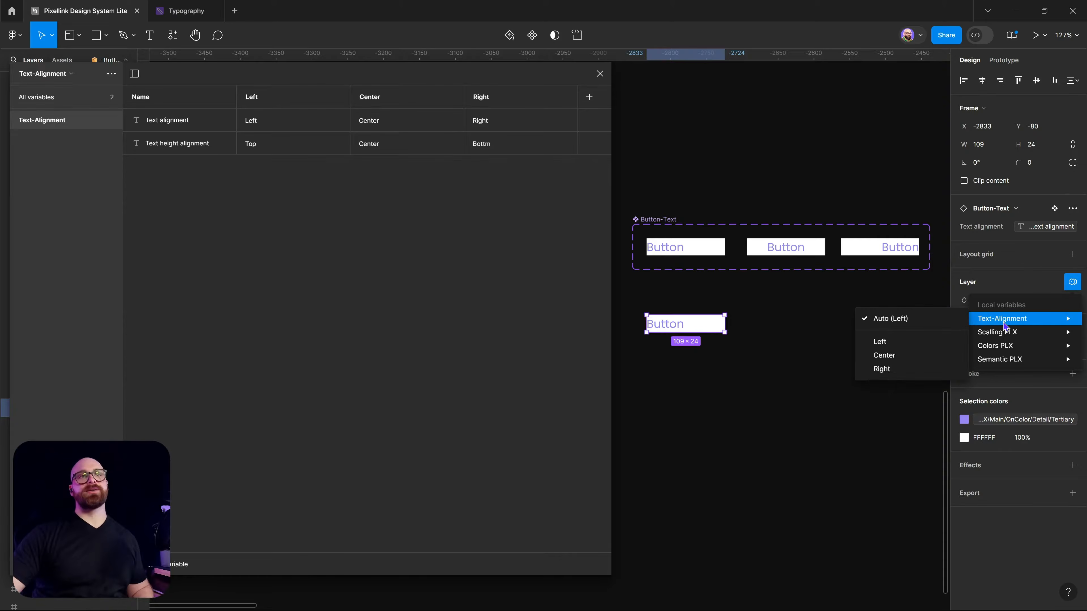
click(911, 355)
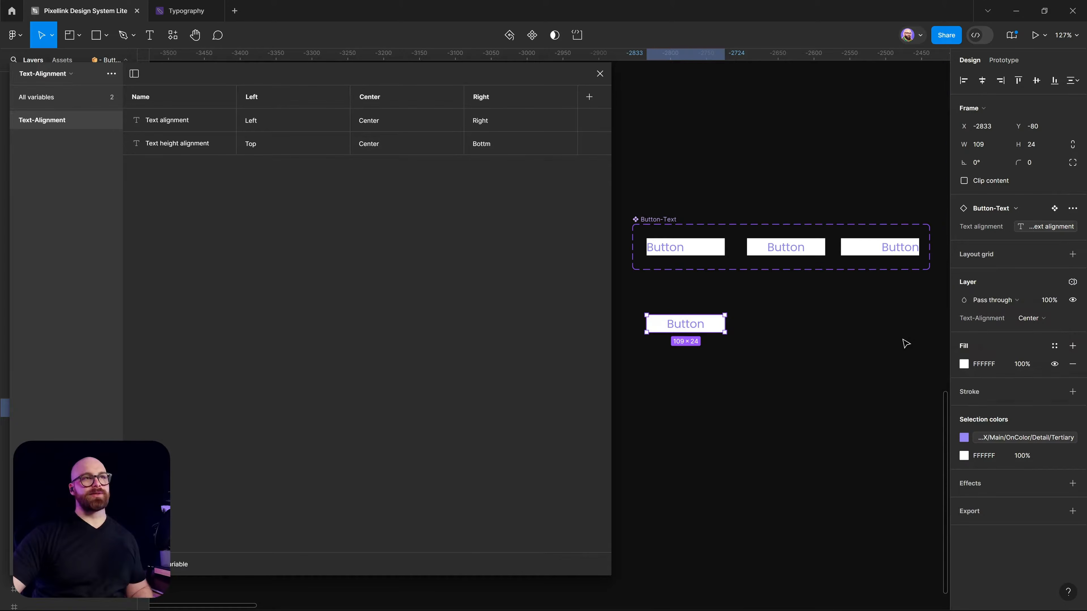
click(1020, 322)
click(992, 305)
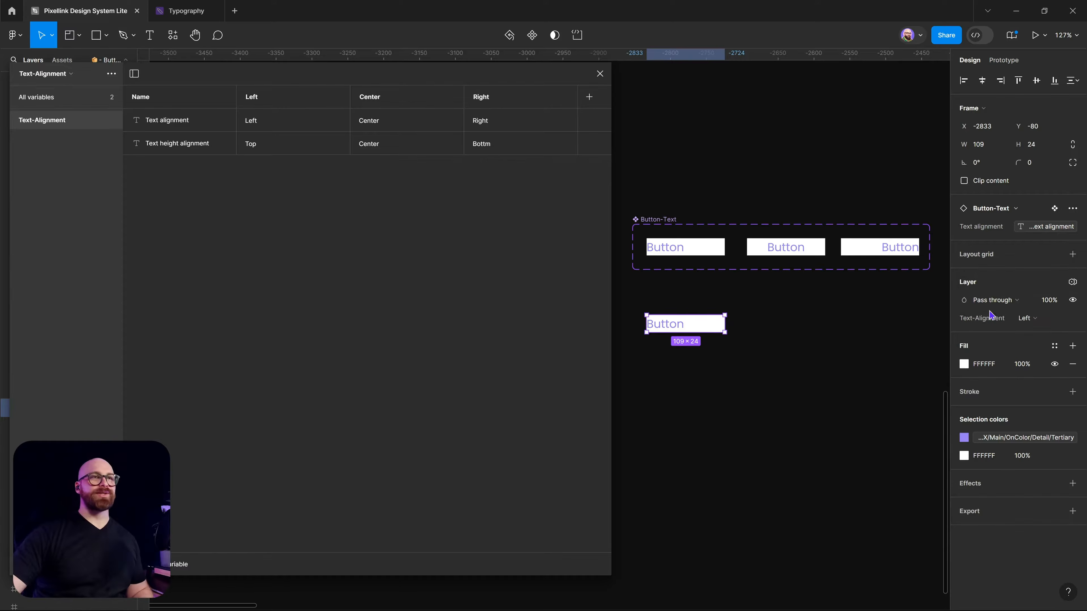
click(1019, 319)
click(1019, 345)
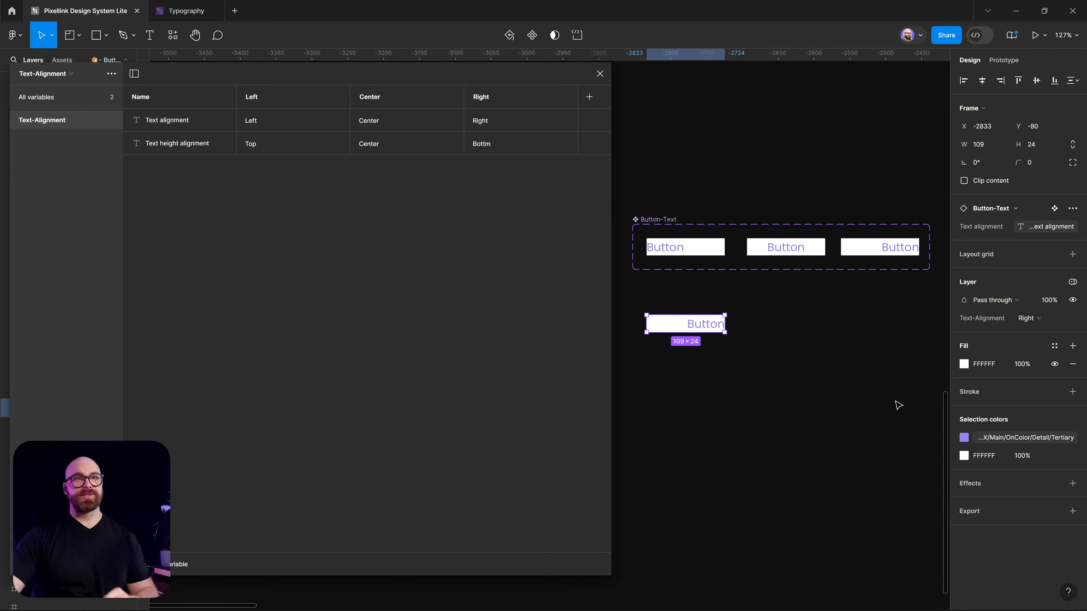
- Examine the button text's typography settings and the variables in the Typography PLX and Scalling PLX collections
ctrl+click(671, 253)
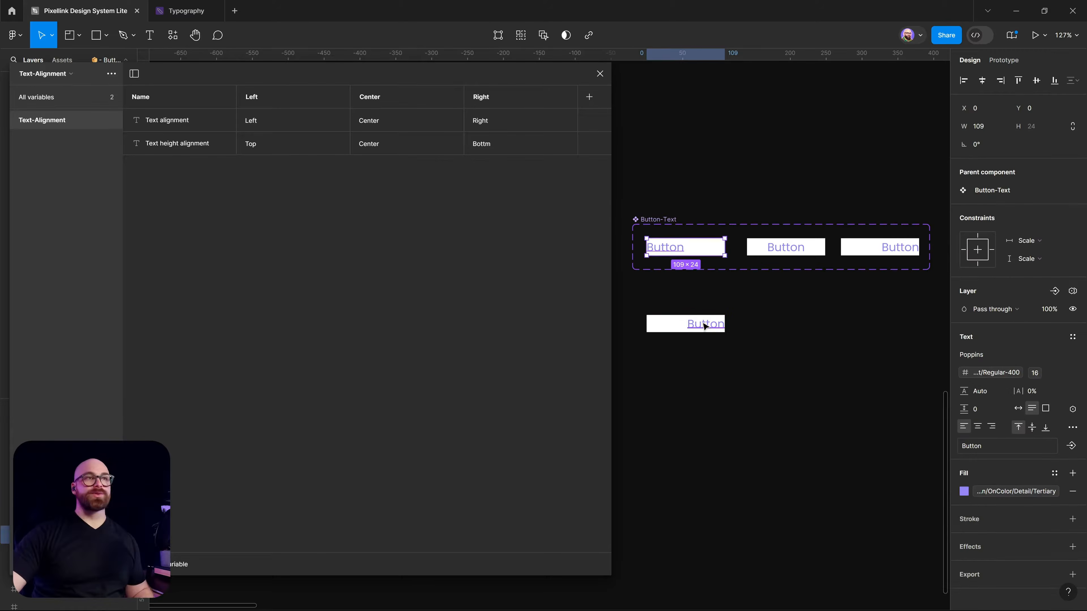
ctrl+click(699, 324)
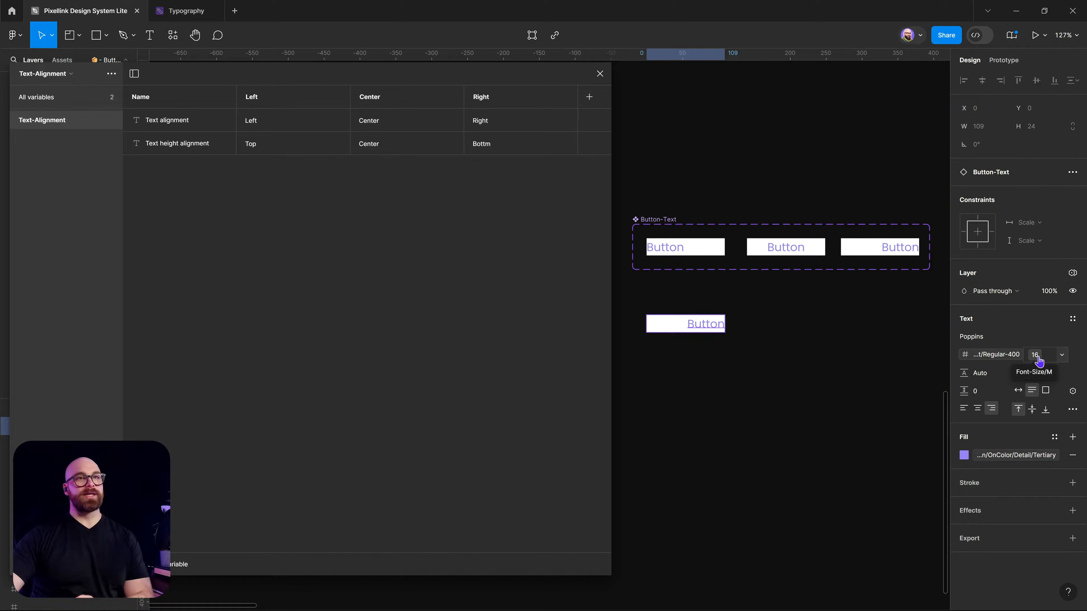
click(57, 75)
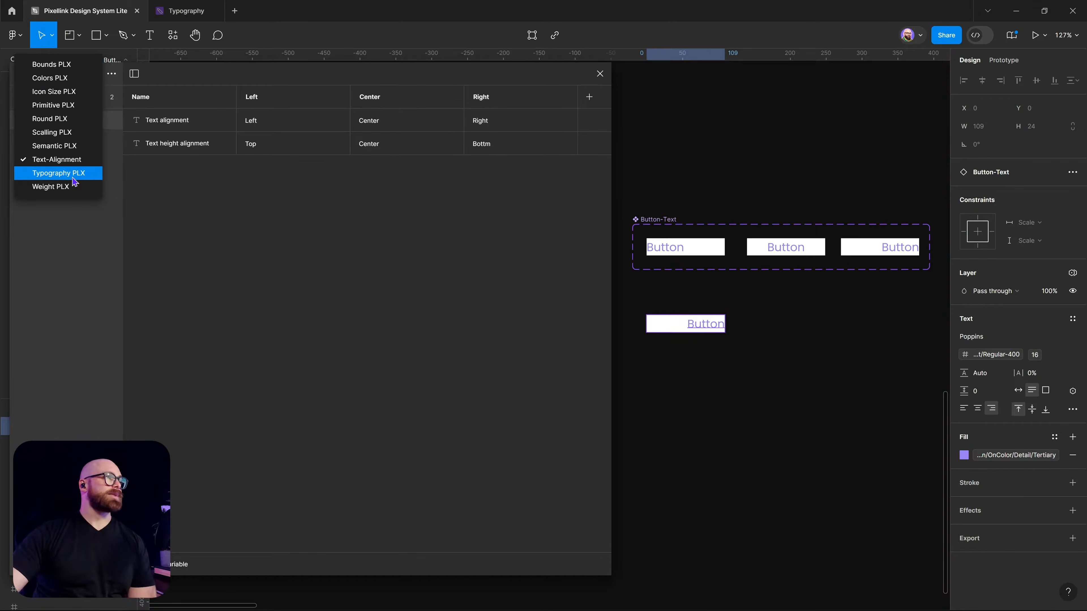
click(64, 173)
scroll(319, 334, down, 2)
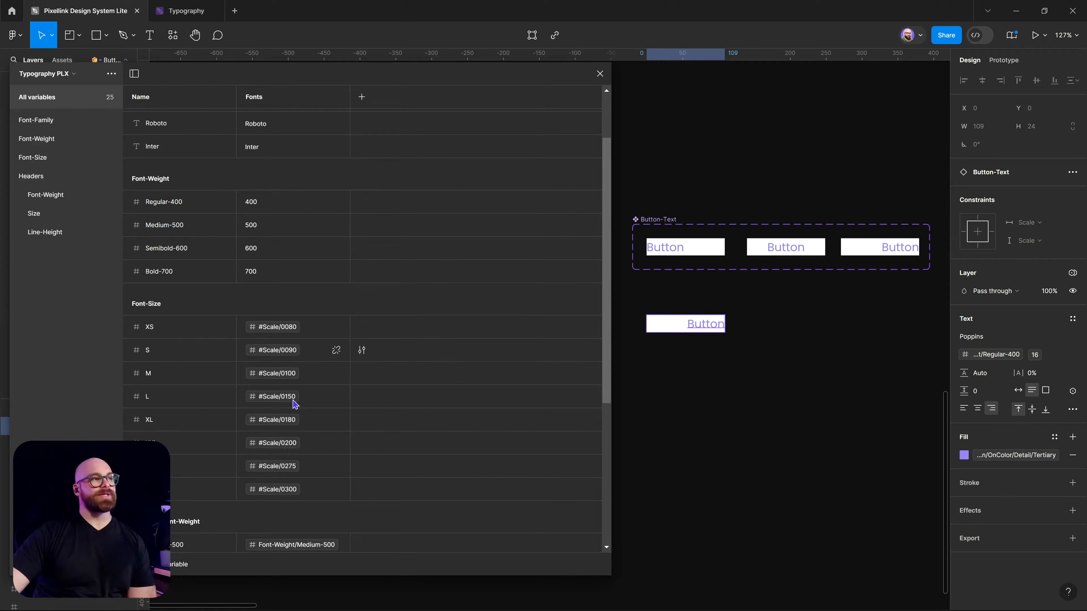
click(68, 76)
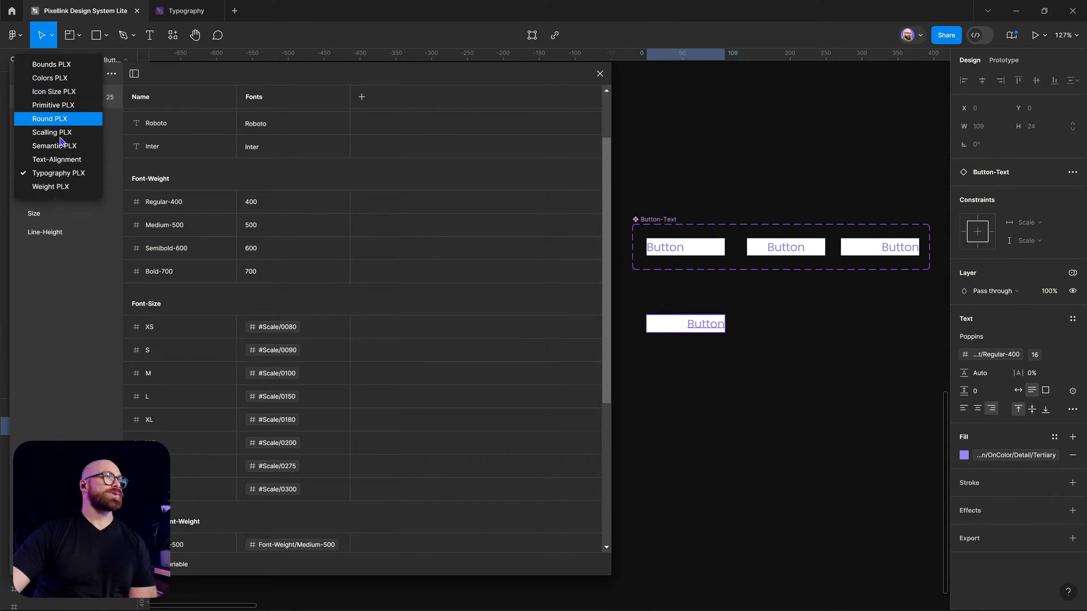
click(67, 161)
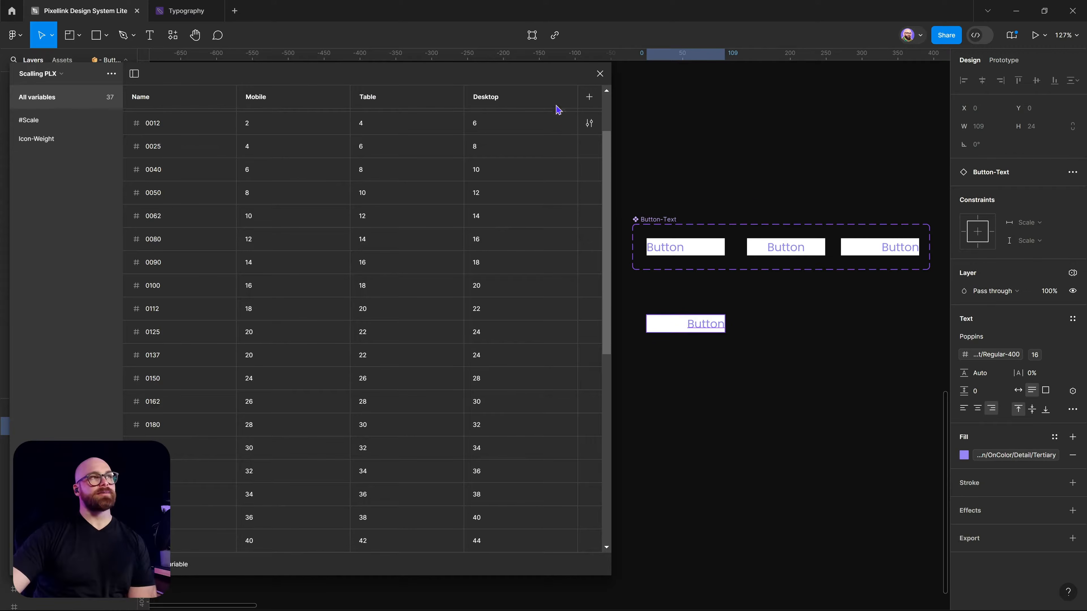
- Close the local variables window and return to the Button-Text components on the canvas
click(599, 74)
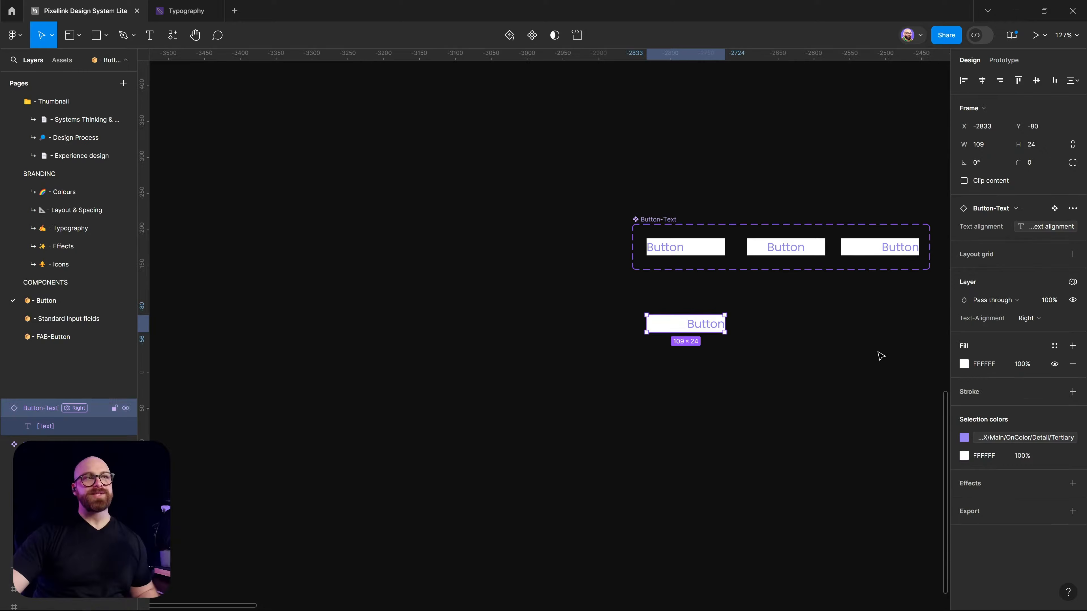
scroll(658, 368, down, 3)
scroll(587, 335, right, 3)
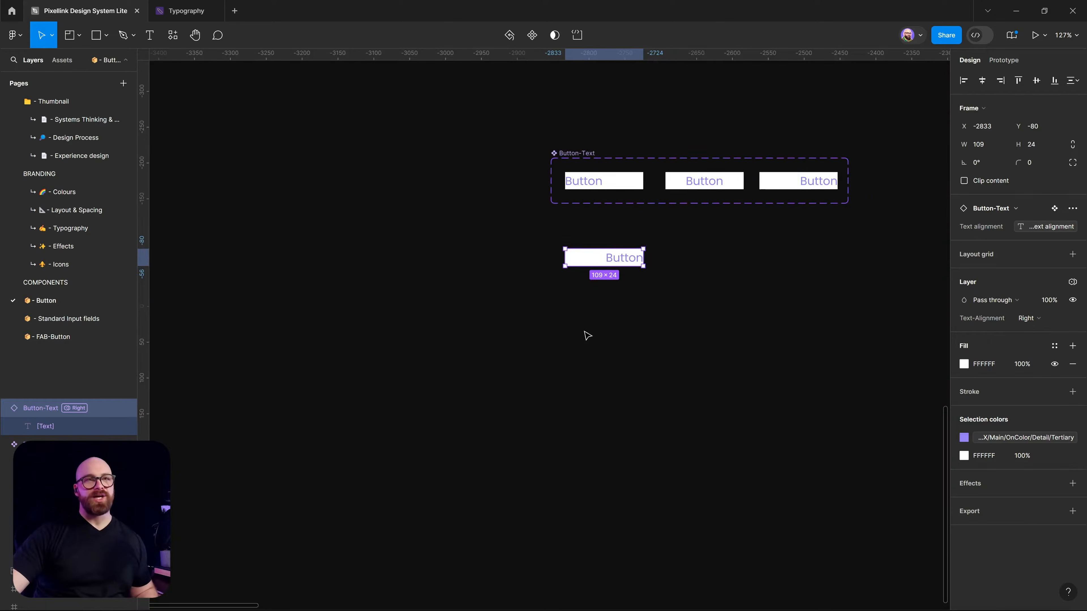
- Switch the Button-Text instance's Text-Alignment mode from Right through Center to Left
click(1043, 322)
click(1042, 322)
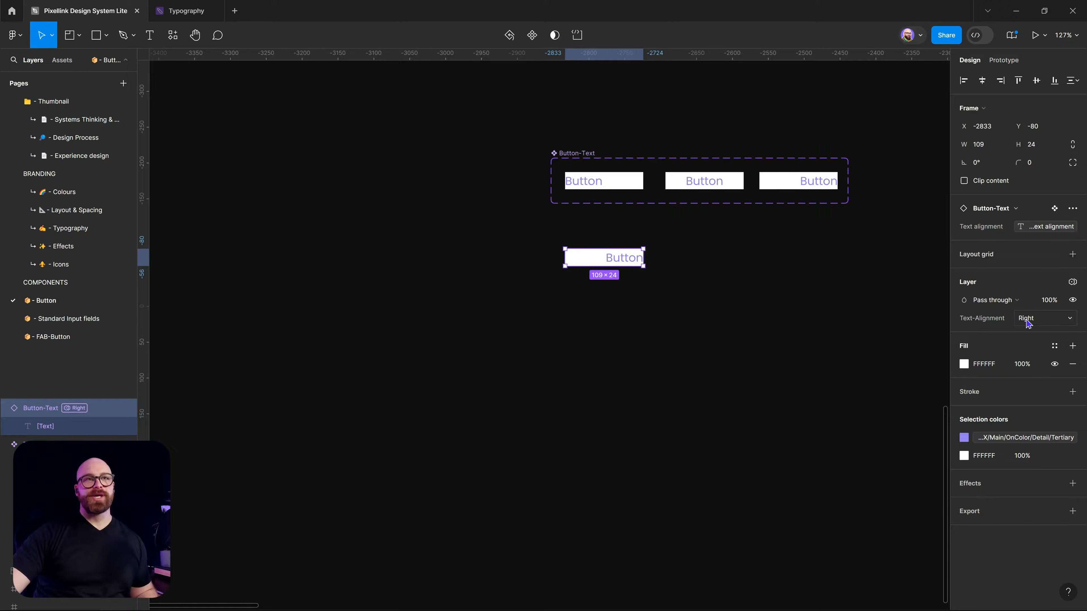
click(1040, 322)
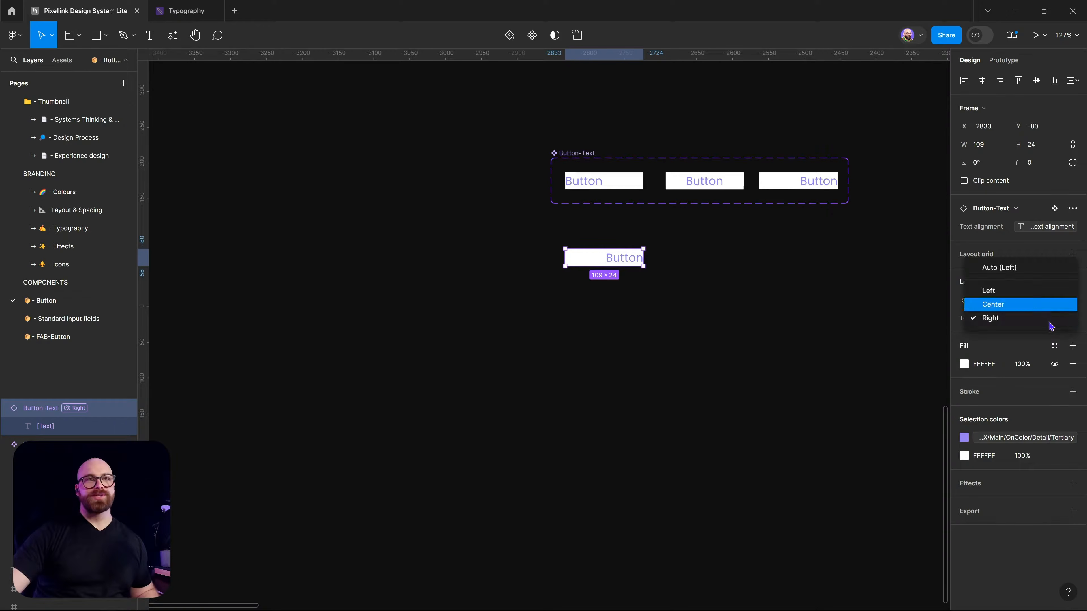
click(1042, 304)
click(1045, 318)
click(1037, 305)
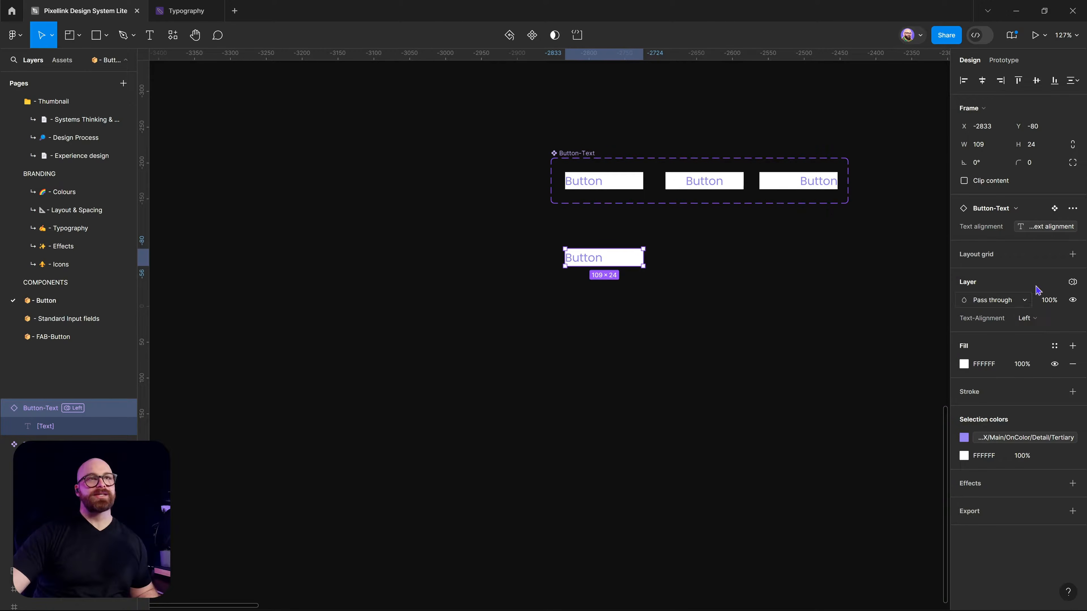
- Apply the Desktop mode of the Scalling PLX collection to the Button-Text instance and check the scaled text
click(1073, 282)
mouse_move(1002, 362)
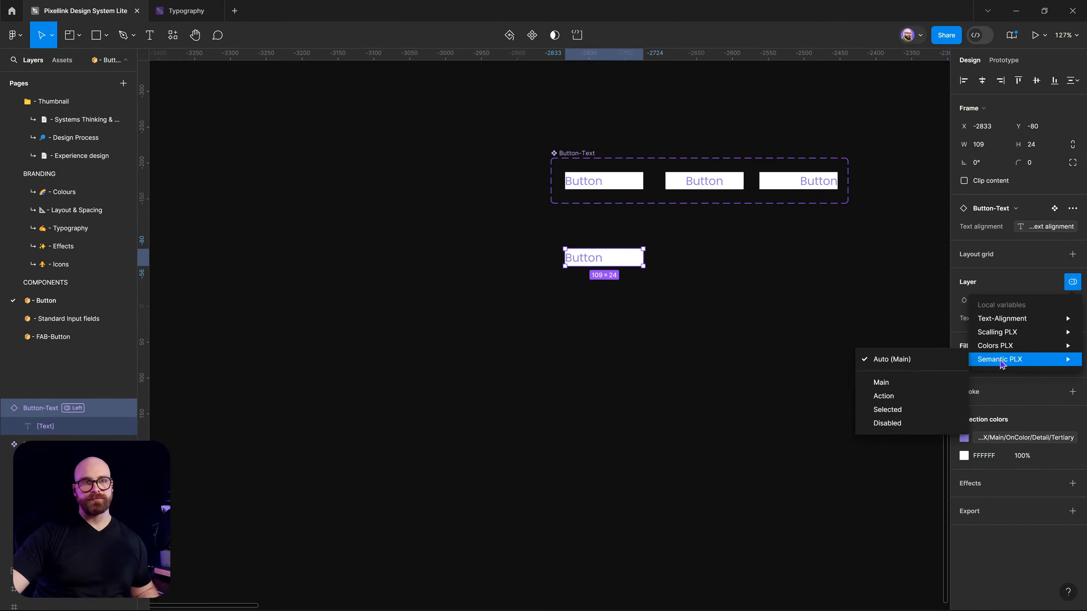
mouse_move(995, 336)
click(891, 383)
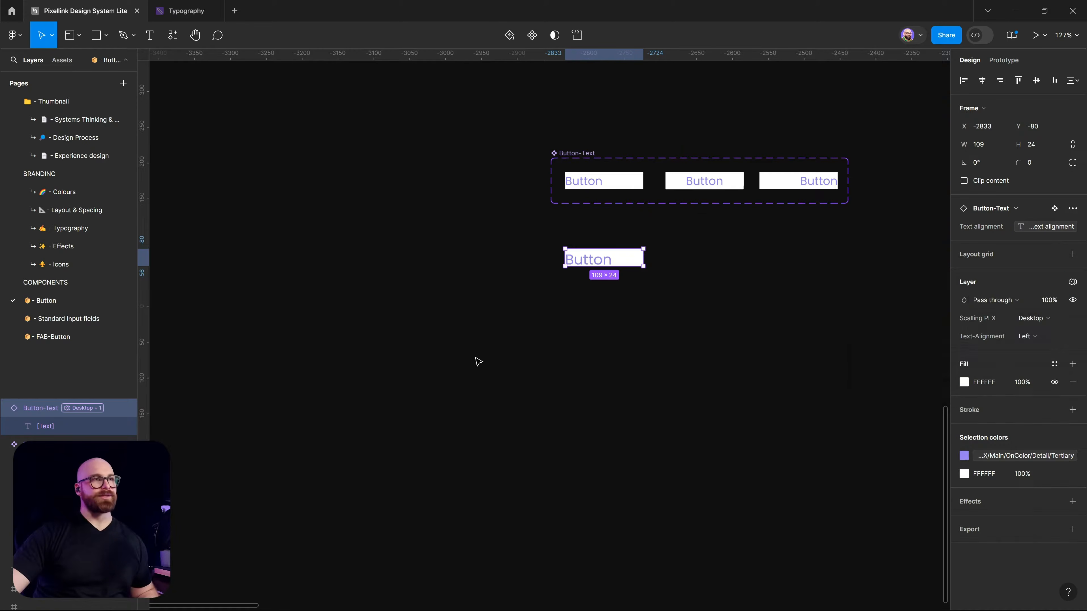
scroll(573, 258, up, 5)
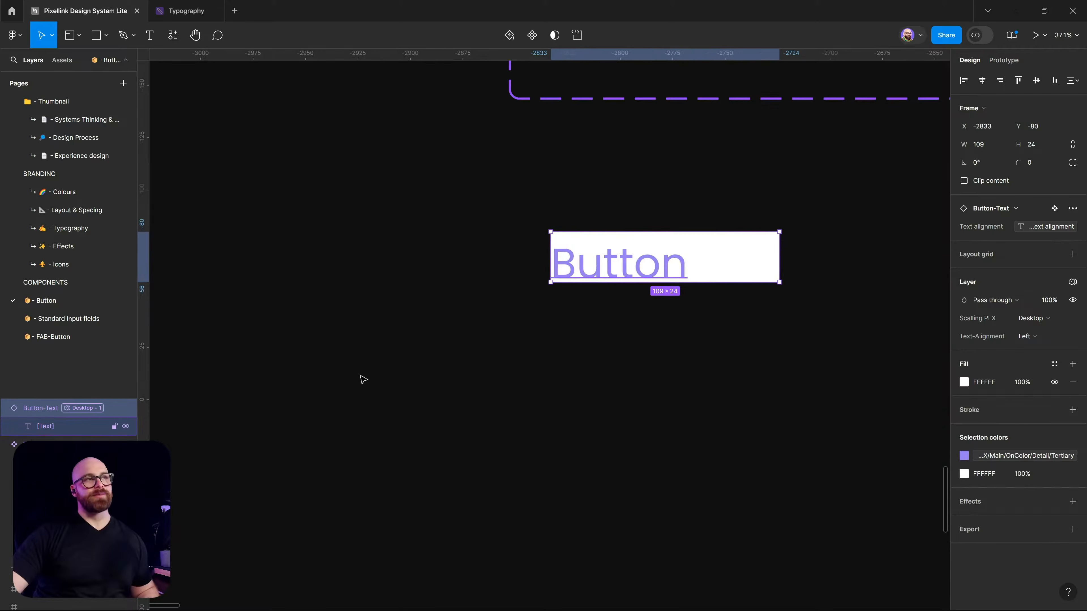
scroll(587, 214, down, 5)
scroll(519, 352, up, 4)
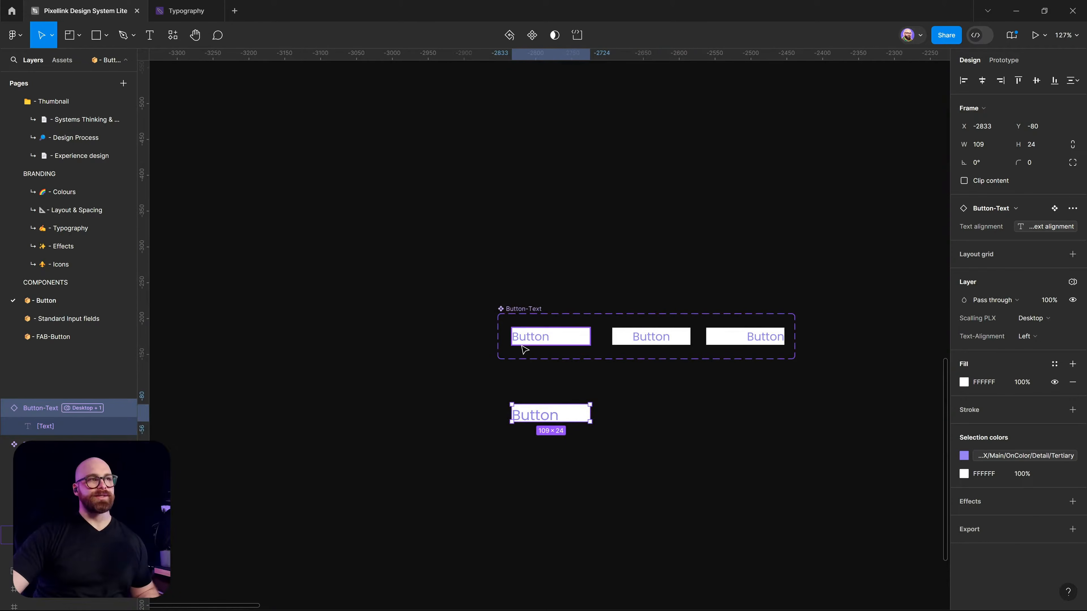
- Remove the white fill from the left, centre and right Button-Text variants together
click(522, 355)
scroll(522, 357, up, 3)
ctrl+click(541, 361)
ctrl+shift+click(727, 354)
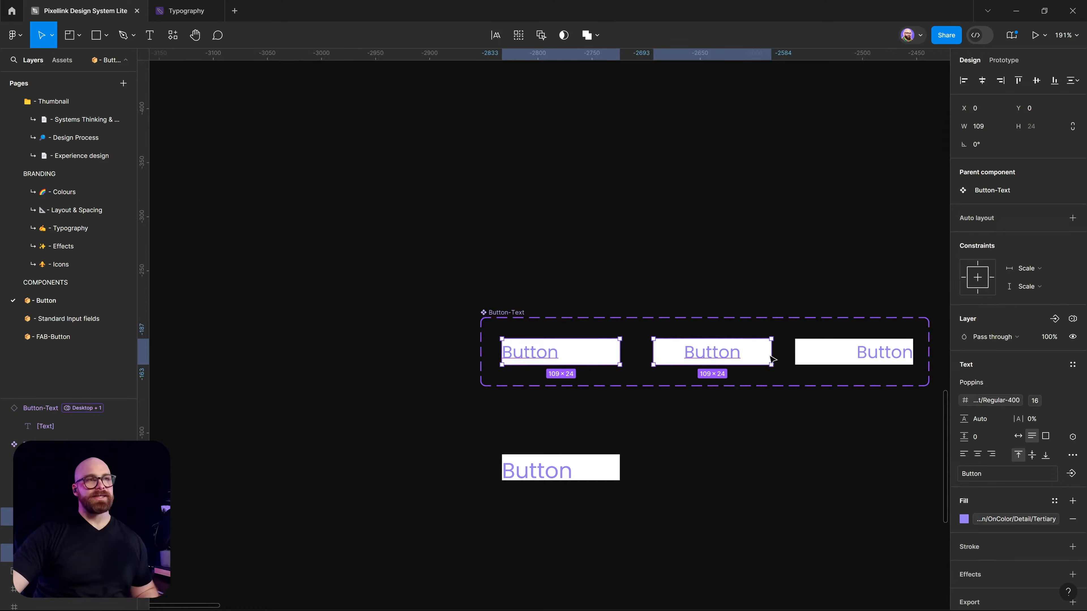
ctrl+shift+click(878, 359)
scroll(1045, 299, down, 2)
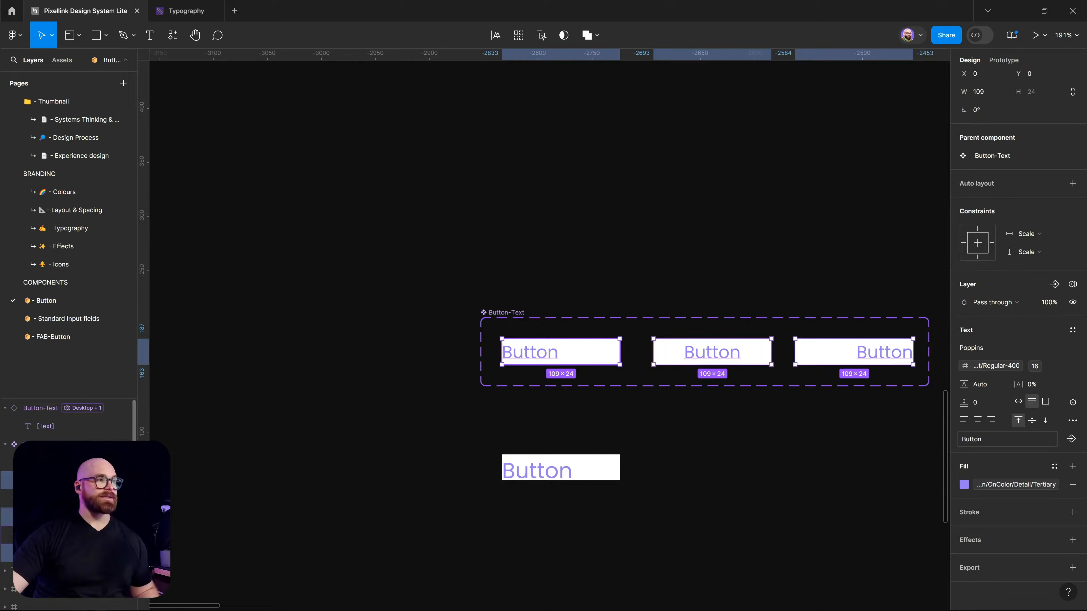
click(60, 499)
click(60, 462)
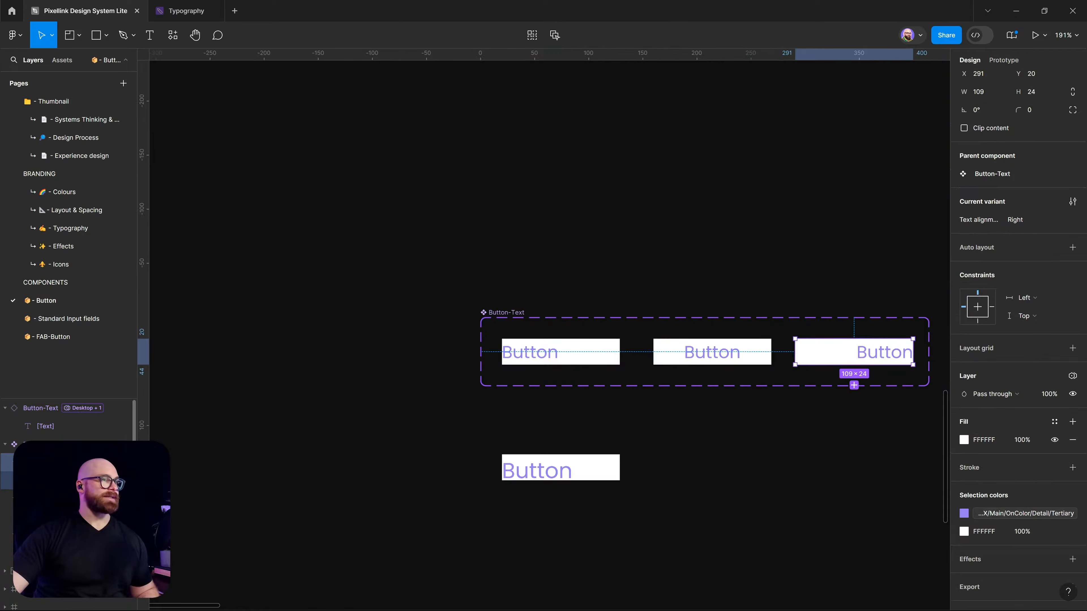
shift+click(715, 360)
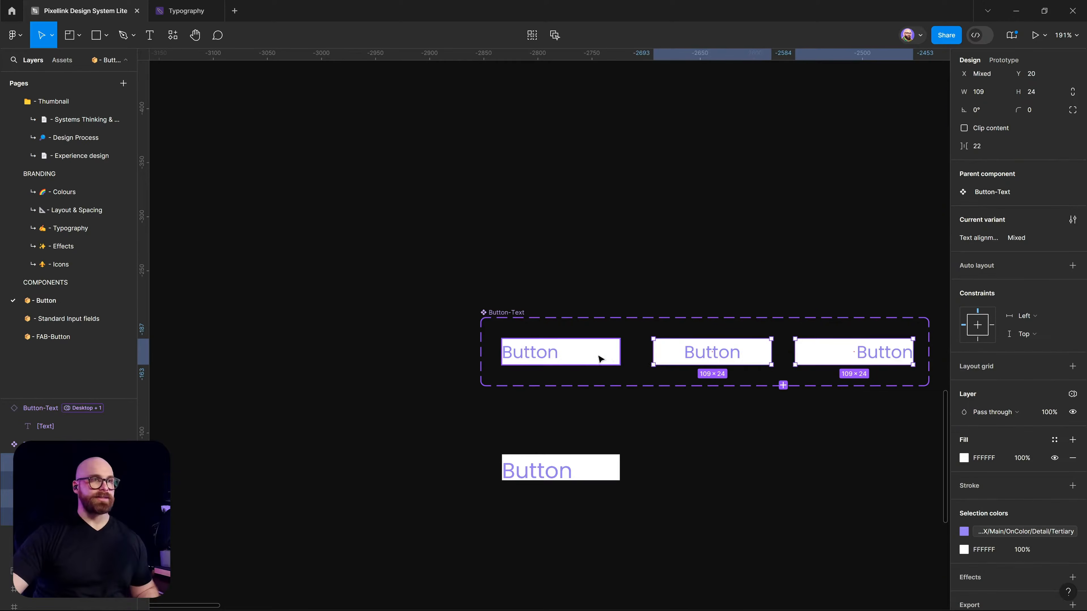
shift+click(599, 355)
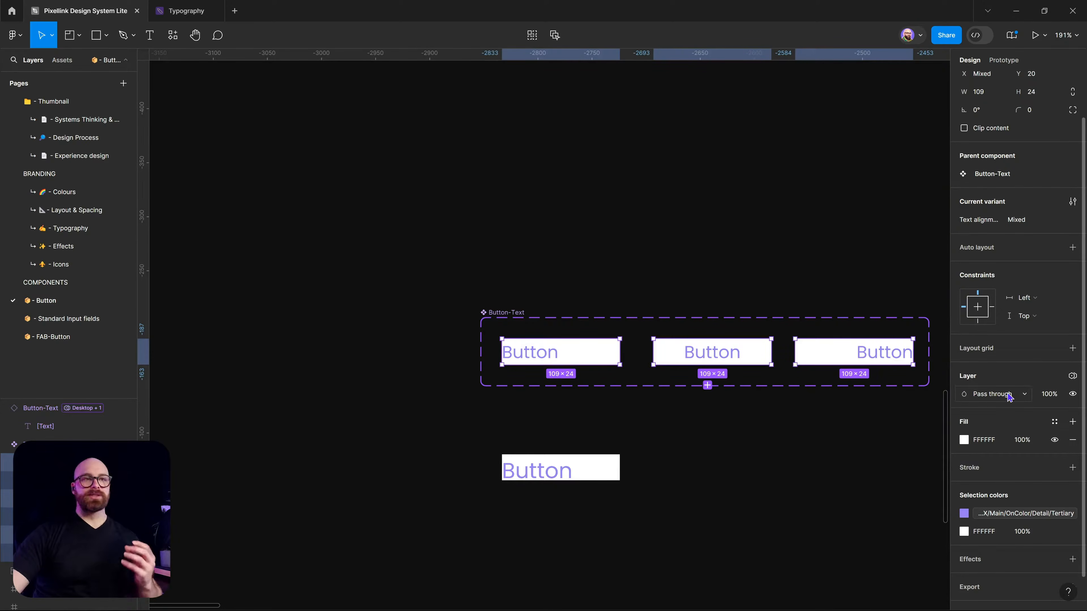
click(1073, 439)
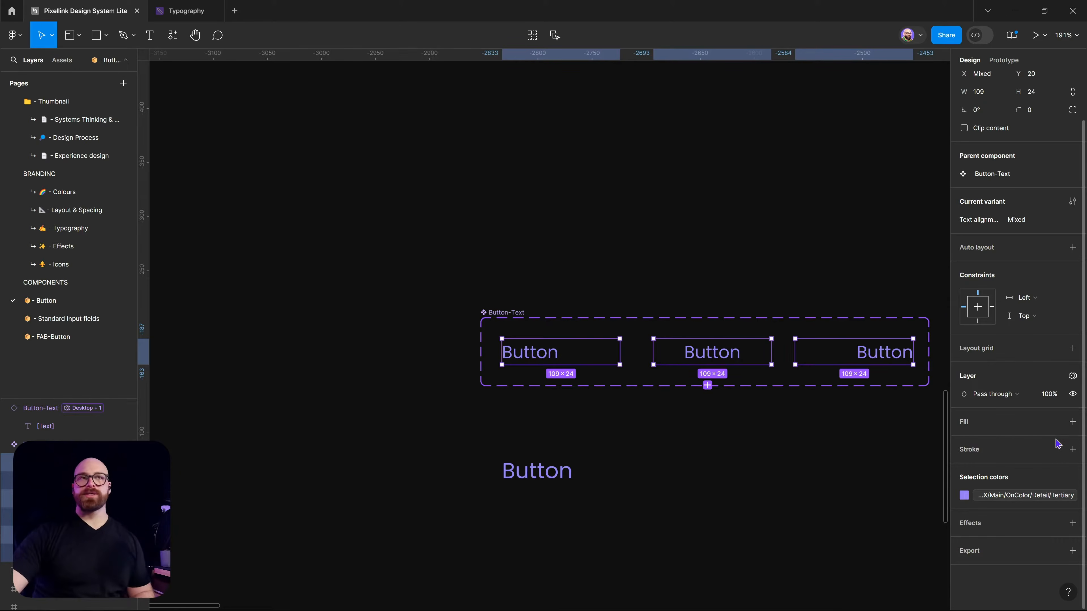
click(834, 407)
- Add auto layout to the Button-Text variants so each frame hugs its text
click(678, 346)
click(1072, 300)
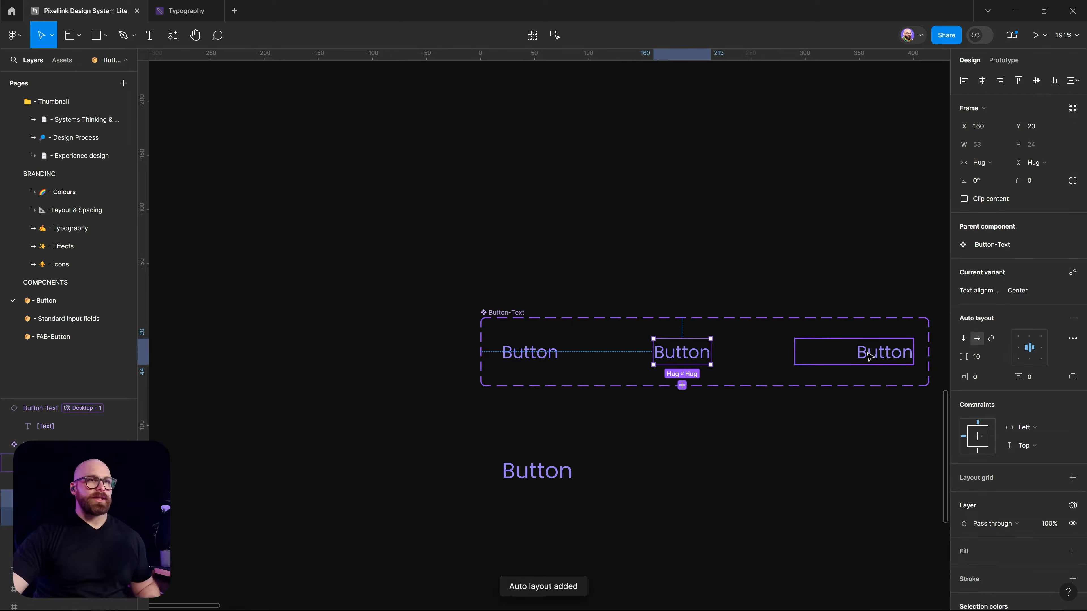
click(871, 358)
click(1072, 300)
click(532, 499)
- Widen the Button-Text instance to about 169 and switch its Text-Alignment mode through Center and Right back to Left
click(599, 474)
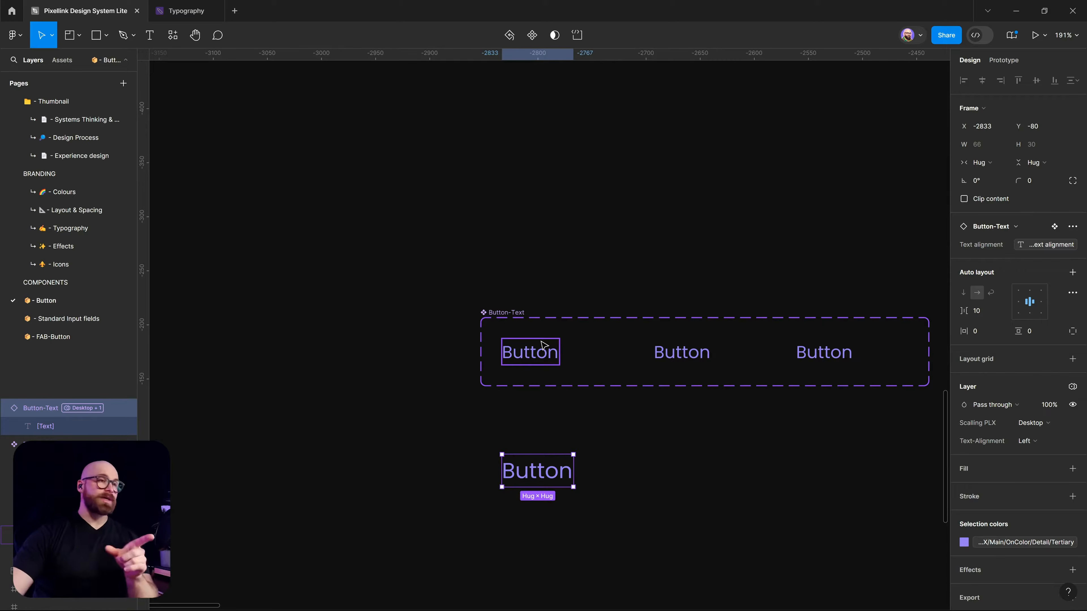
drag(573, 471, 685, 471)
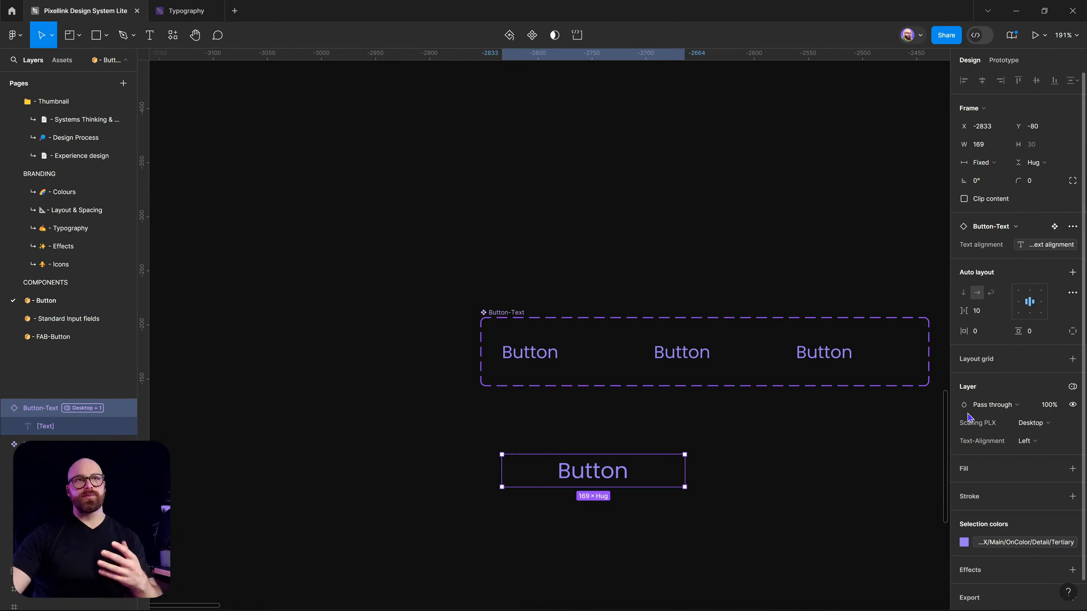
click(1041, 445)
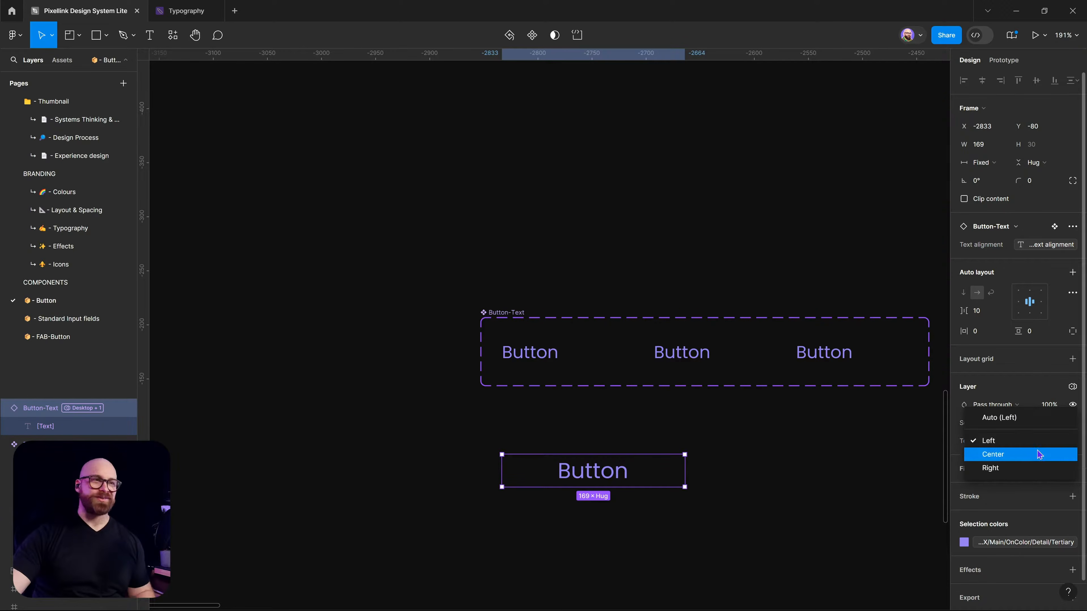
click(1037, 454)
click(1043, 442)
click(1031, 454)
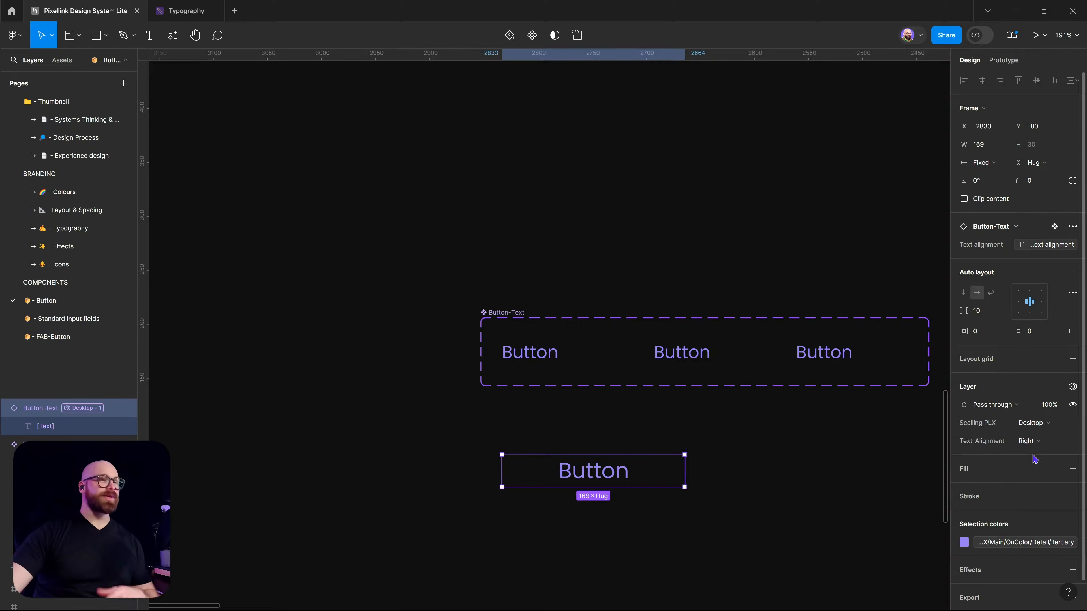
click(1035, 443)
click(1016, 417)
- Set the text layers inside all three Button-Text variants to fill their container's width
click(636, 346)
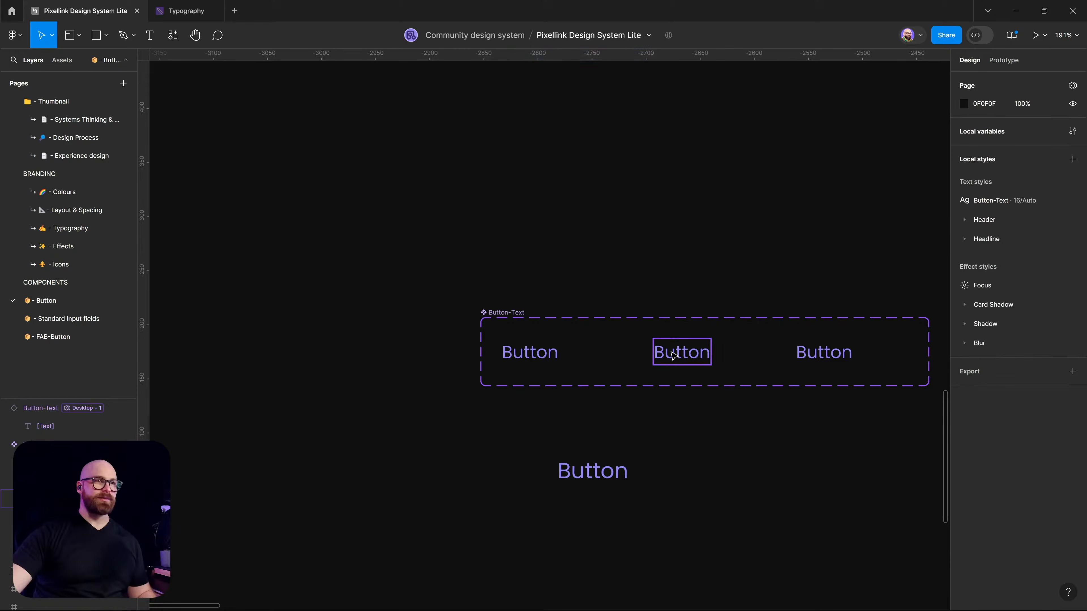
click(670, 353)
click(611, 475)
click(530, 352)
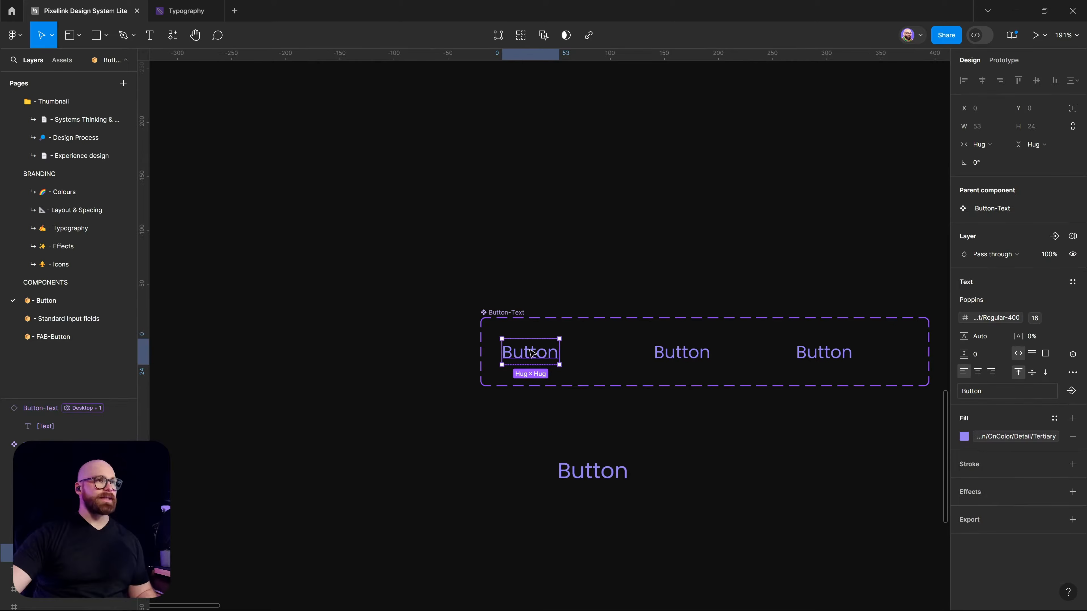
shift+click(681, 352)
shift+click(832, 355)
click(980, 146)
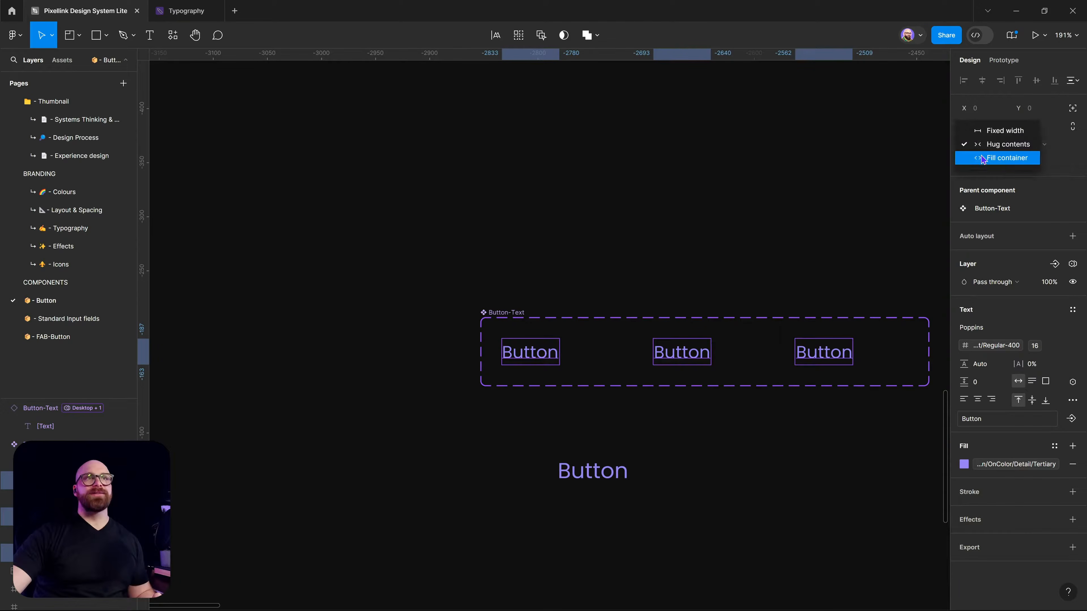
click(983, 157)
click(720, 490)
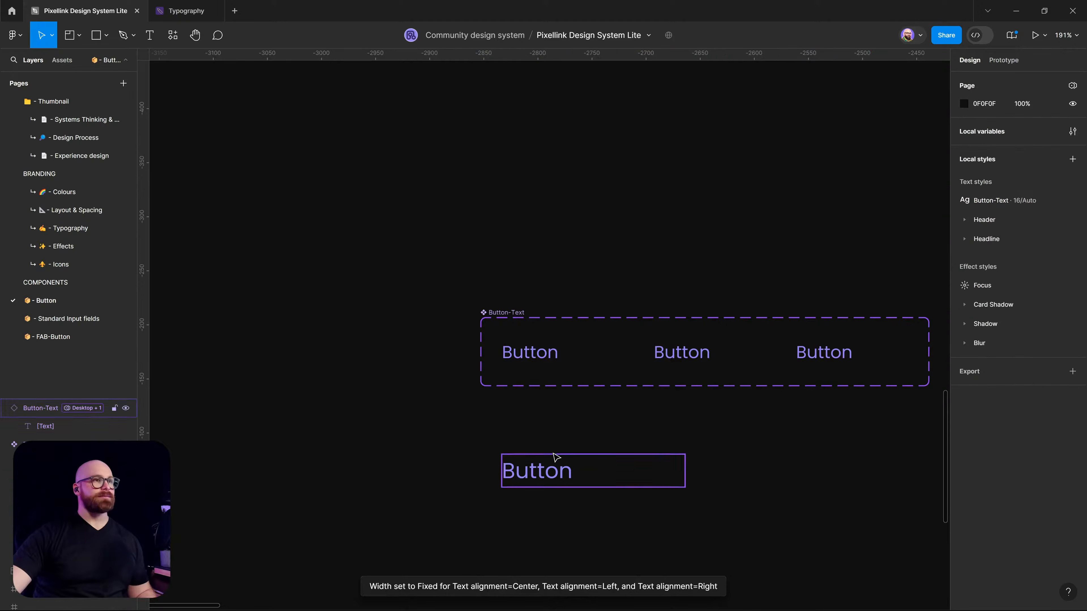
- Check the sizing and alignment settings of the Button-Text instance and its nested text layer
click(561, 467)
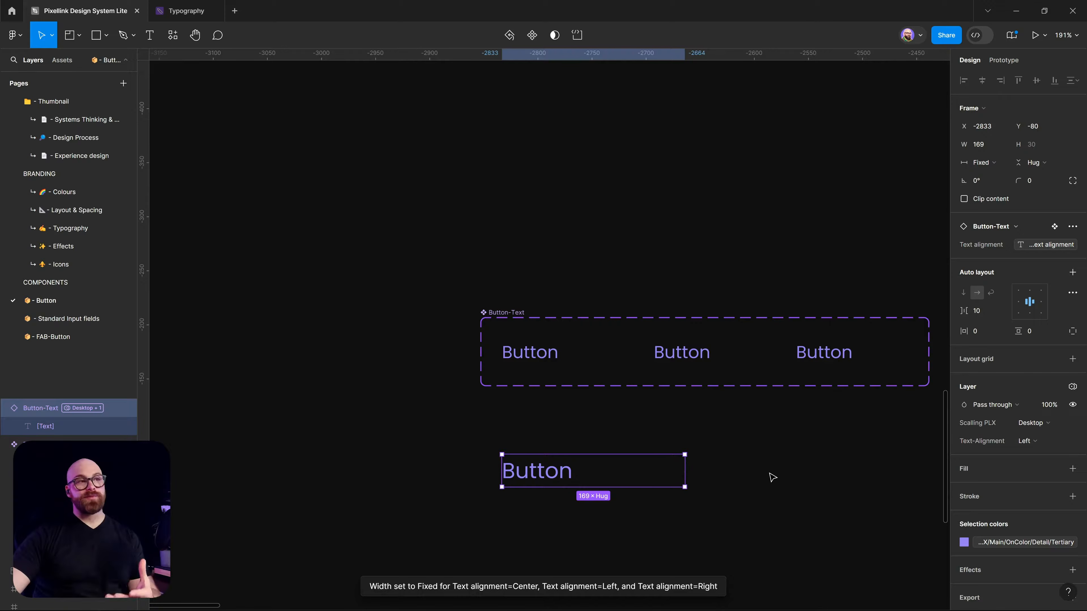
double_click(555, 478)
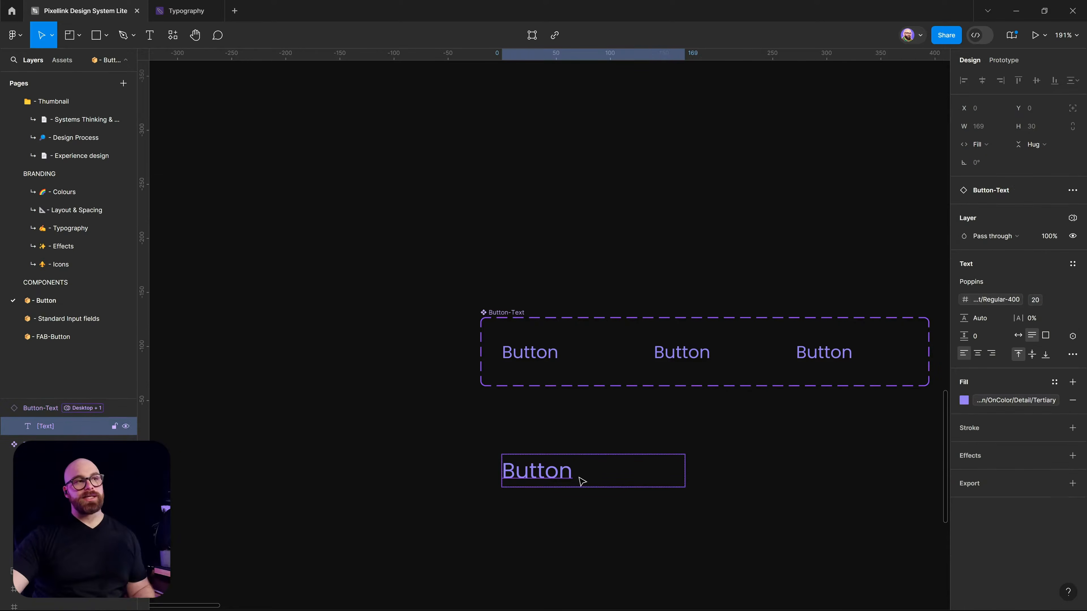
click(674, 522)
click(661, 473)
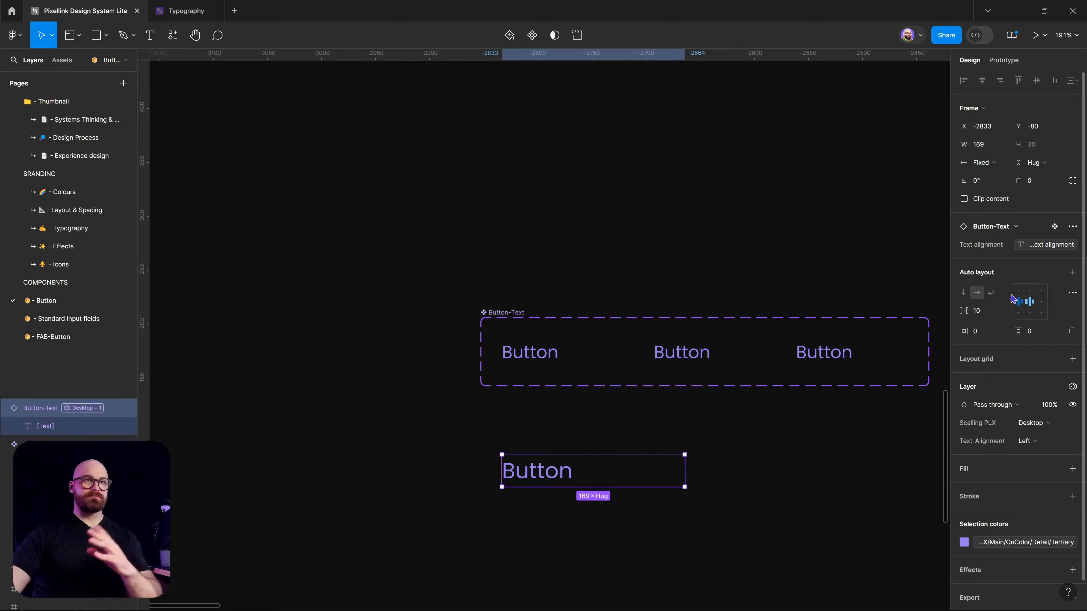
key(shift+2)
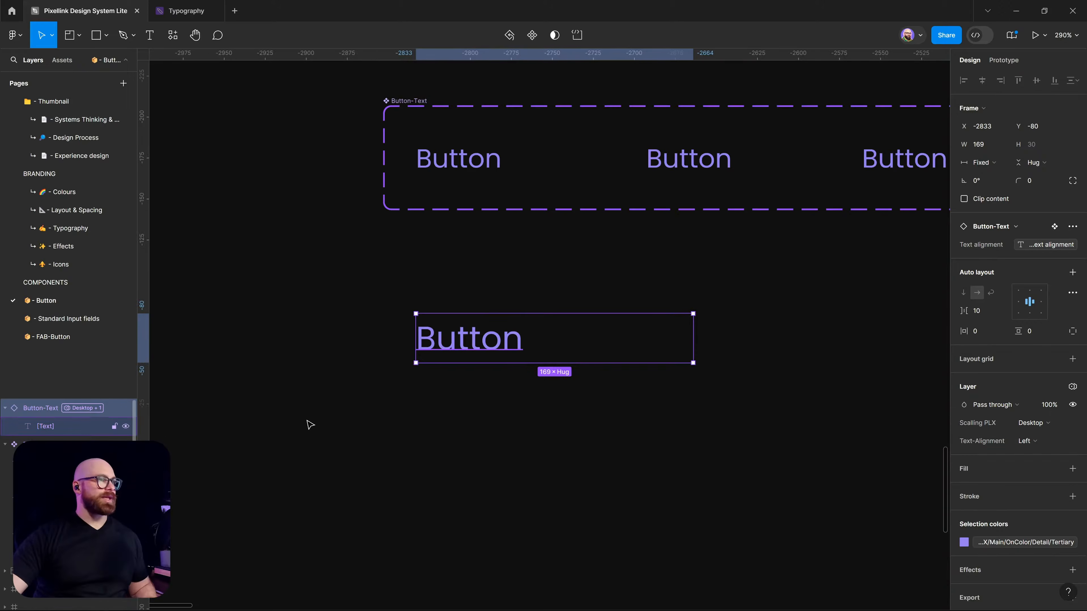
- Set the Button-Text instance's Text-Alignment mode to Center and its Scalling PLX mode to Table
click(1052, 441)
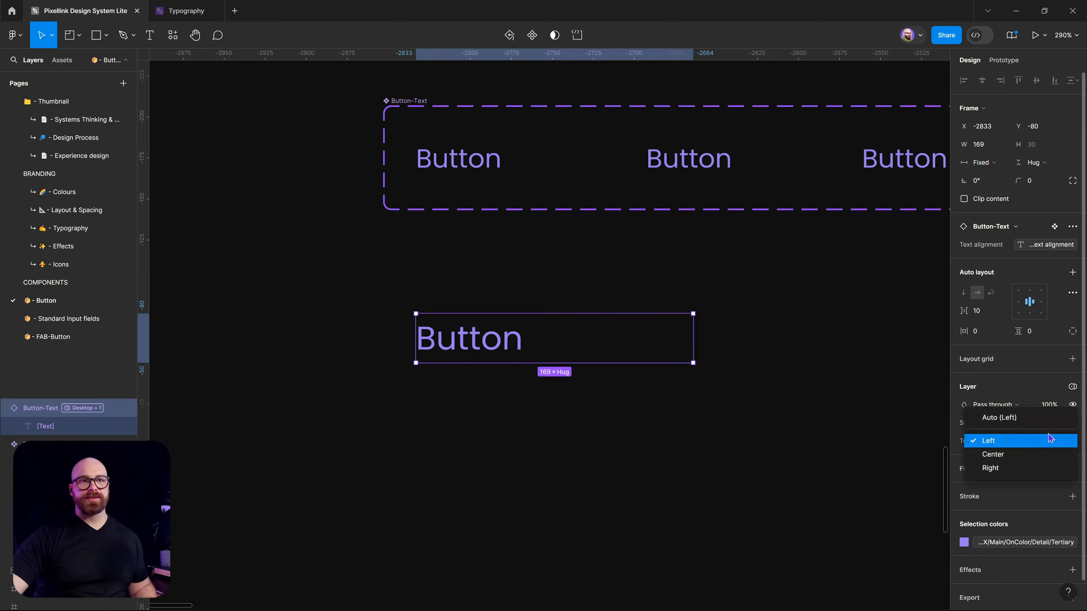
click(1043, 447)
click(1045, 441)
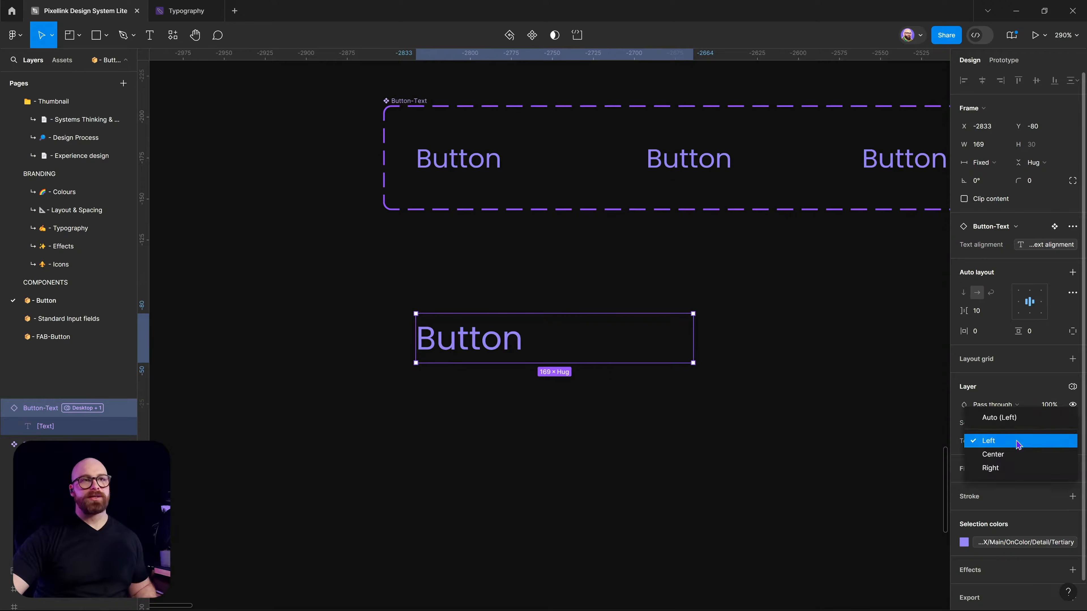
click(1024, 454)
click(1041, 424)
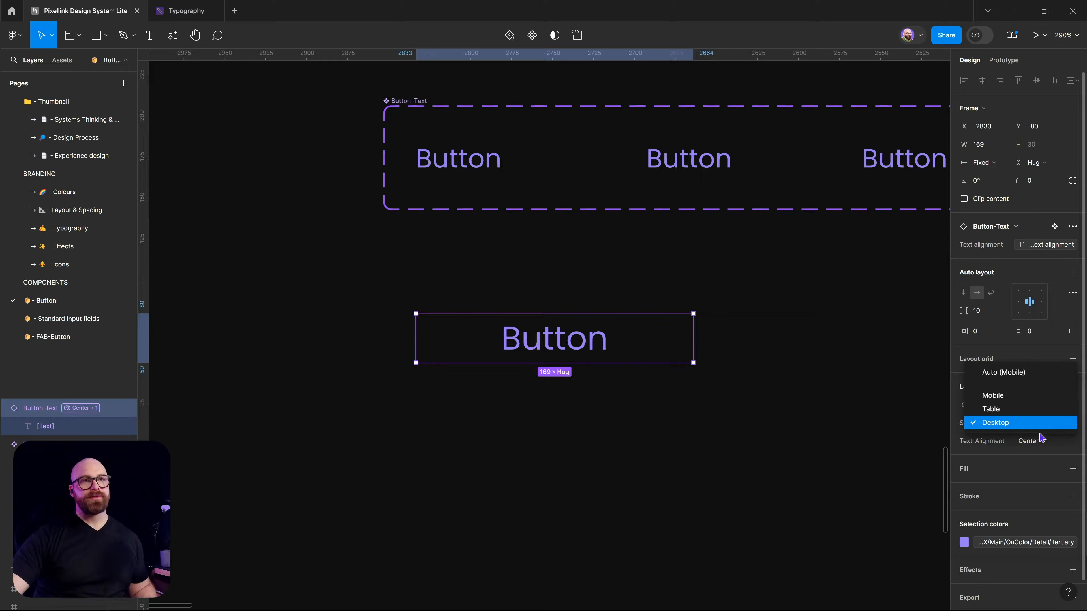
click(1023, 413)
- Return the Button-Text instance's Text-Alignment mode to Auto (Left) and check the instance beside its variants
click(1059, 443)
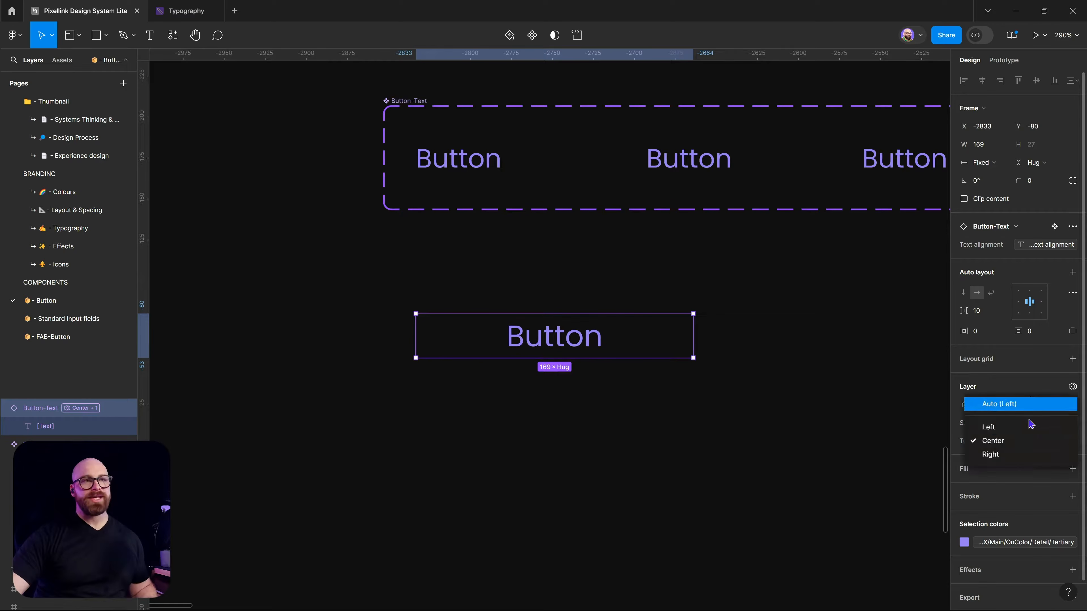
click(1020, 407)
click(570, 418)
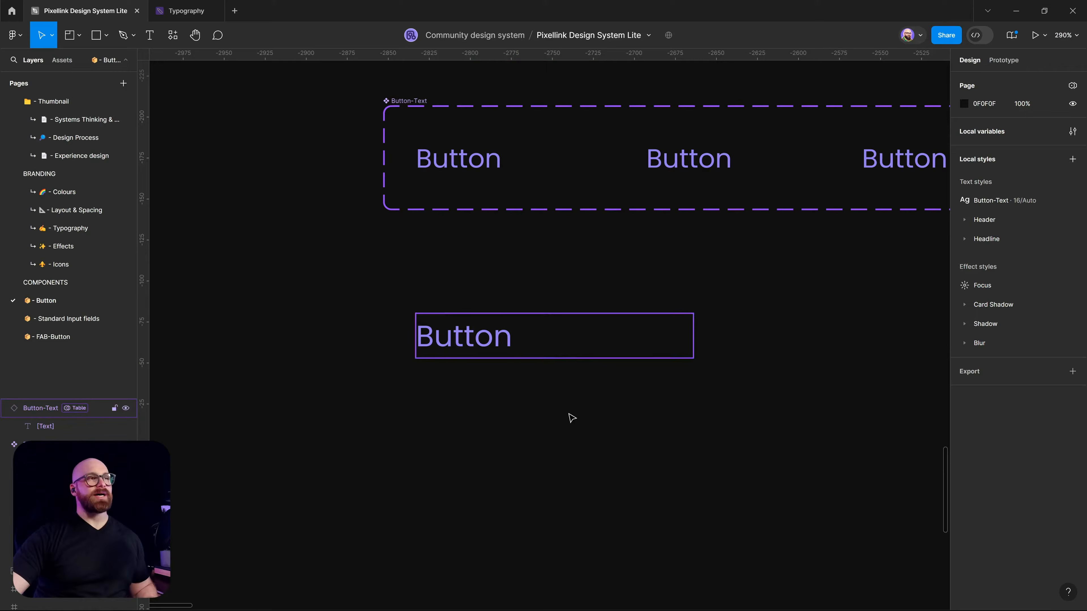
scroll(541, 351, down, 3)
click(533, 349)
scroll(576, 368, down, 5)
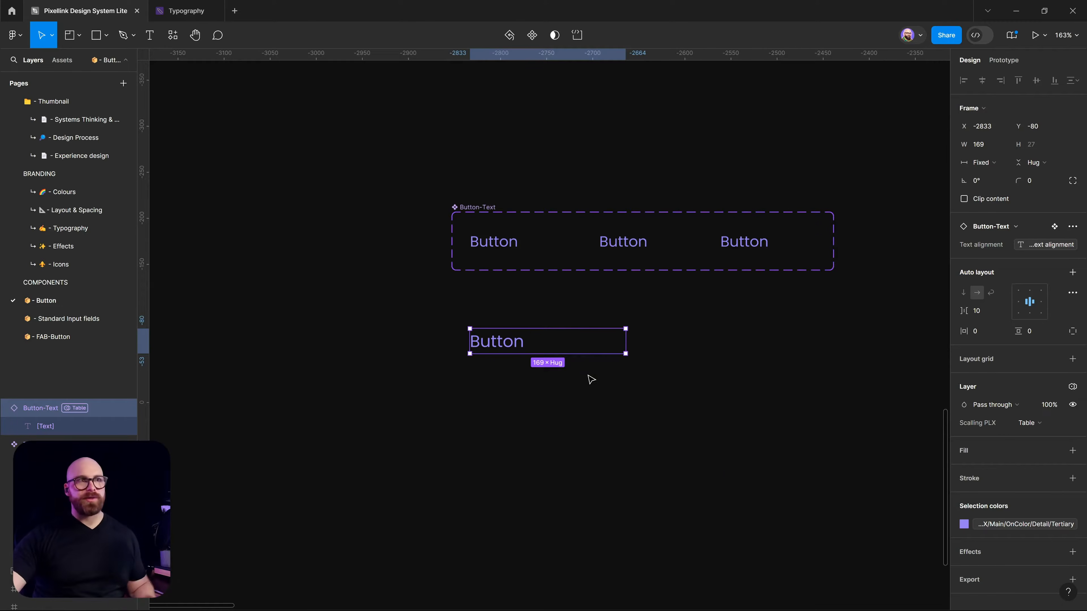
- Inspect the primary Selected button in the variants table and select the Button-Text instance below its component set
scroll(778, 405, up, 5)
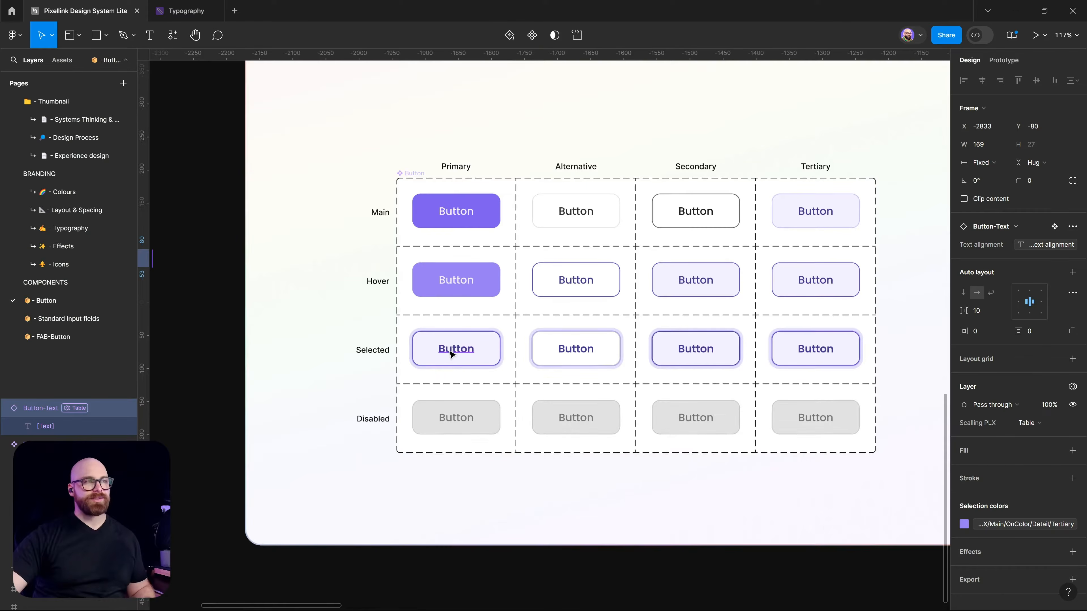
double_click(463, 352)
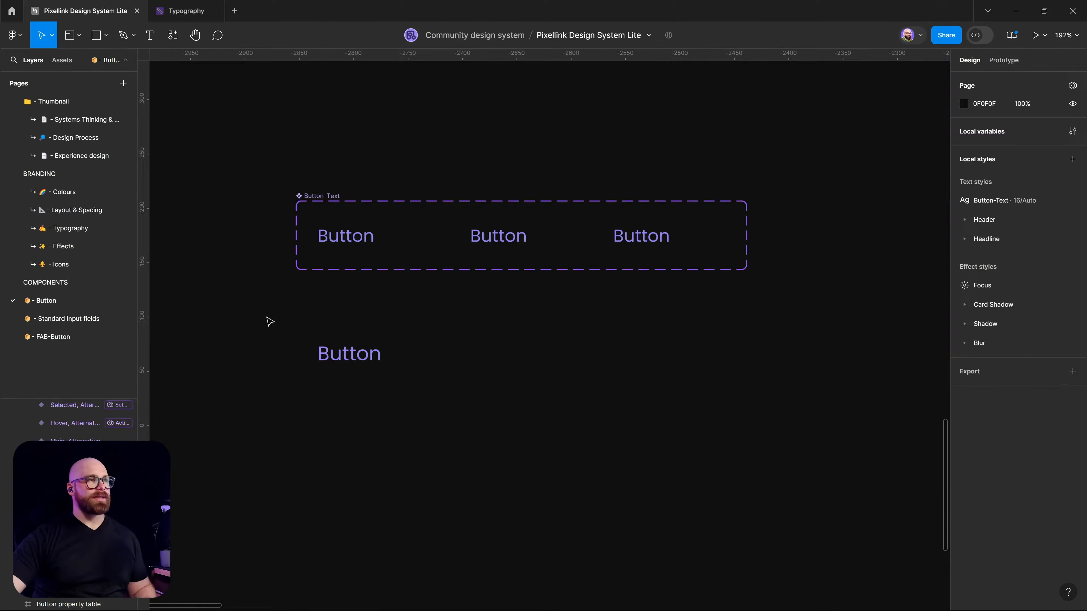
drag(275, 323, 493, 386)
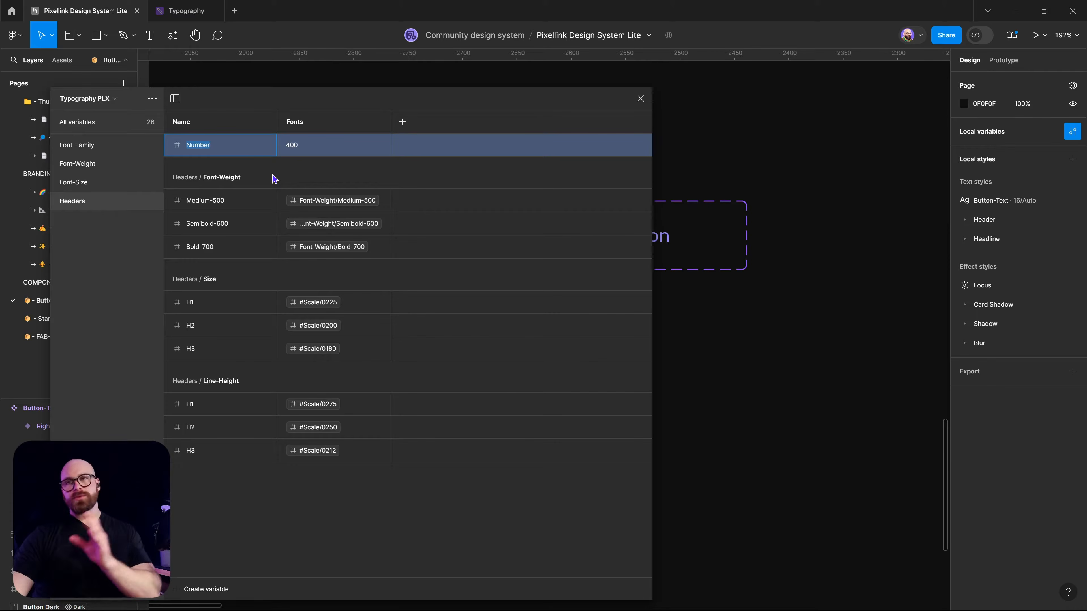
- Set the new number variable's Fonts value to 500 and name it Button-Weight
click(294, 147)
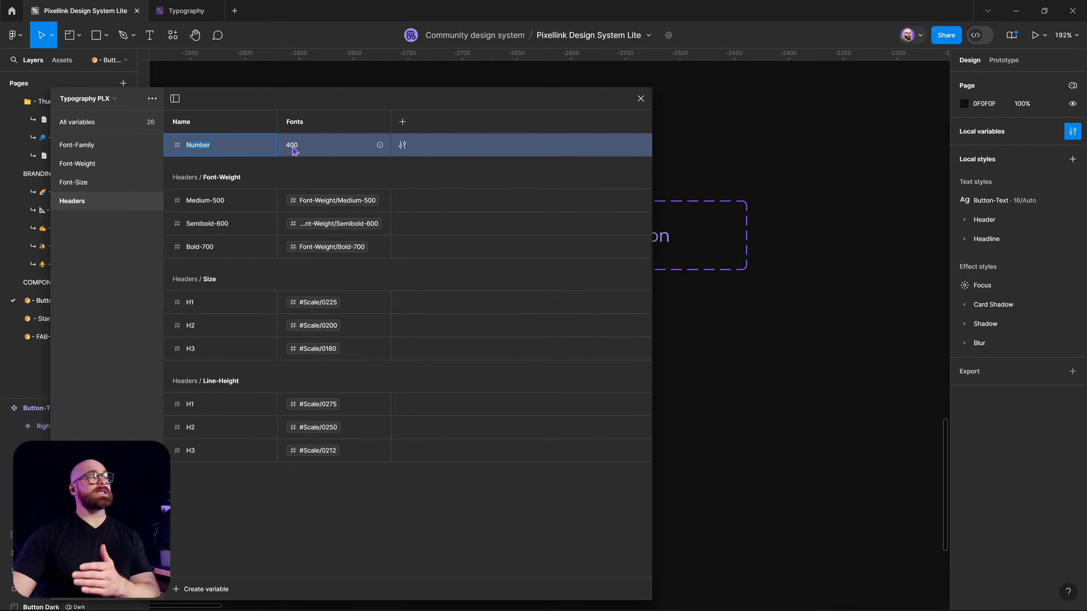
text(50)
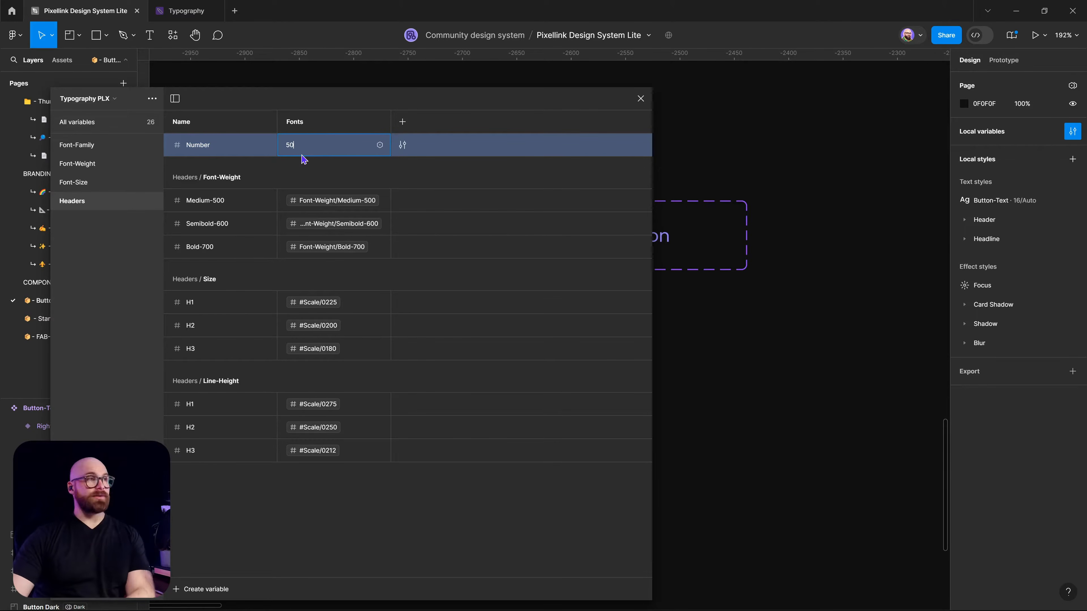
double_click(201, 145)
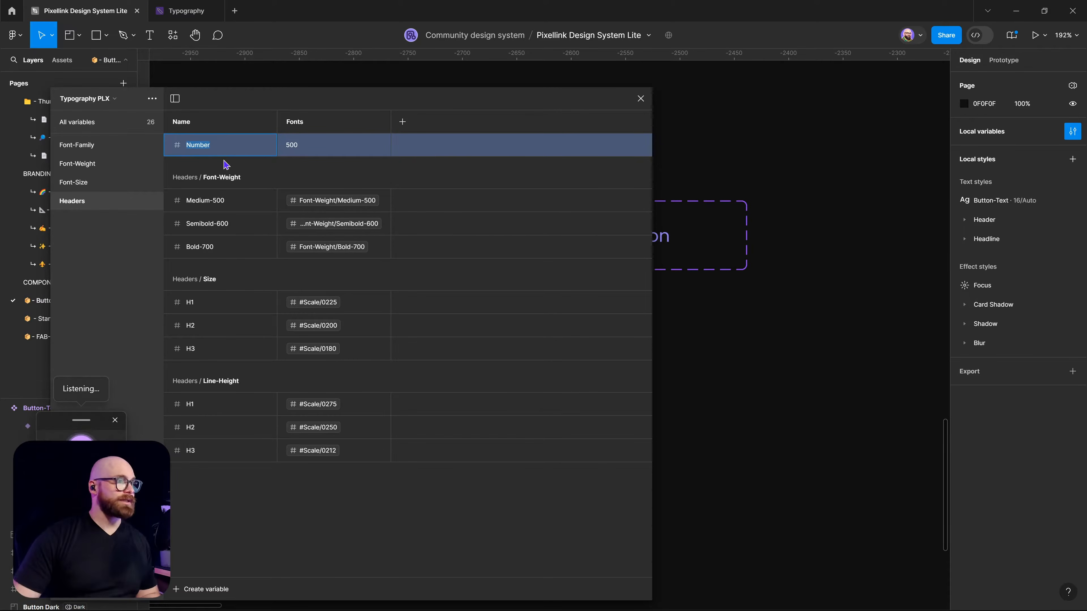
text(Button-Weight)
right_click(230, 145)
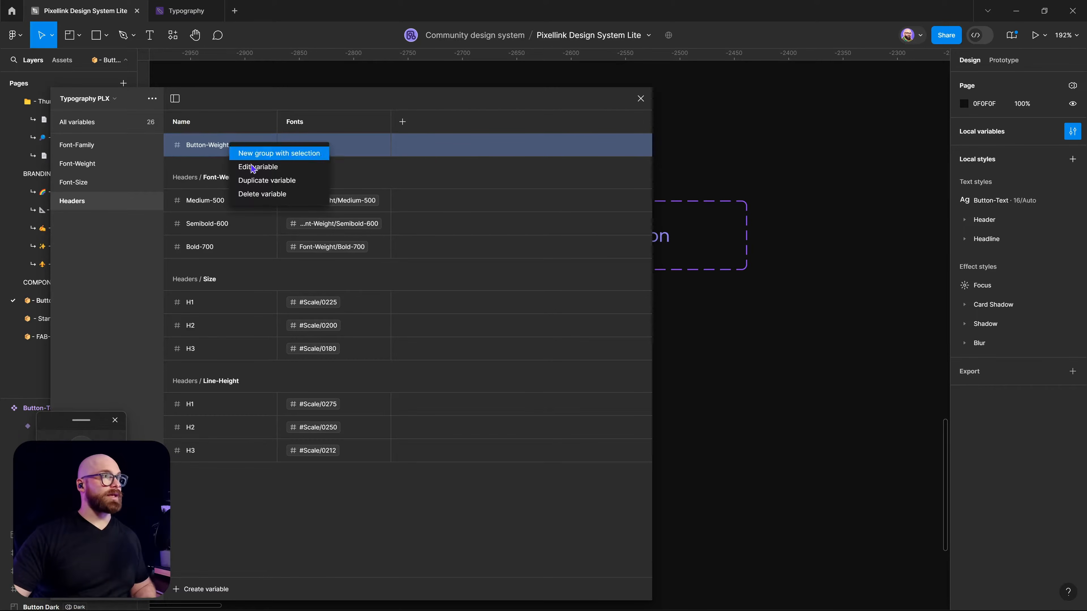
click(256, 152)
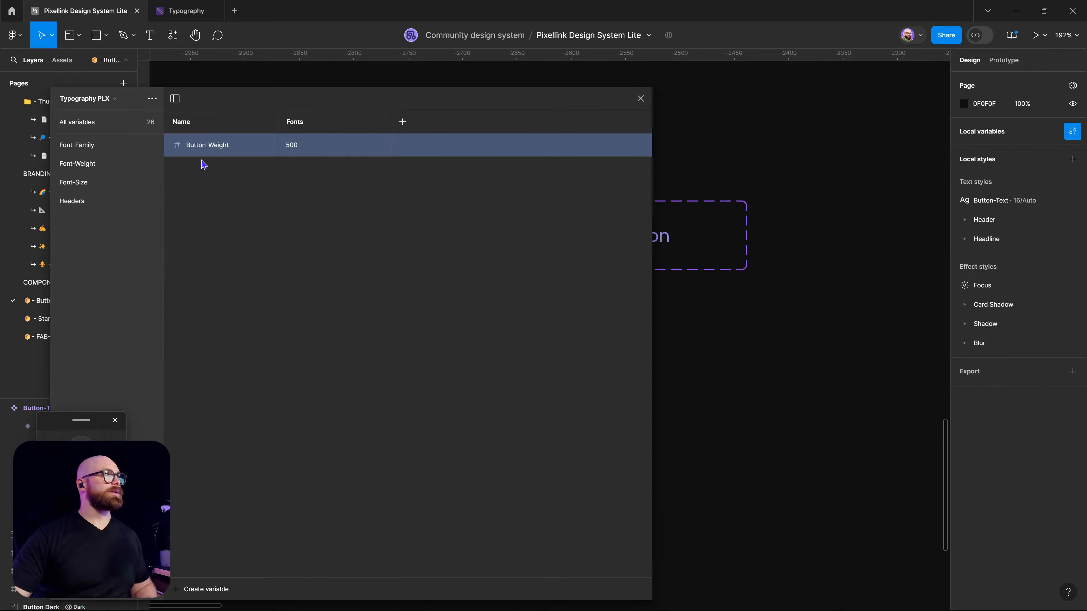
key(ctrl+z)
- Put the Button-Weight variable in a new group named Button and place that group below Headers
right_click(227, 170)
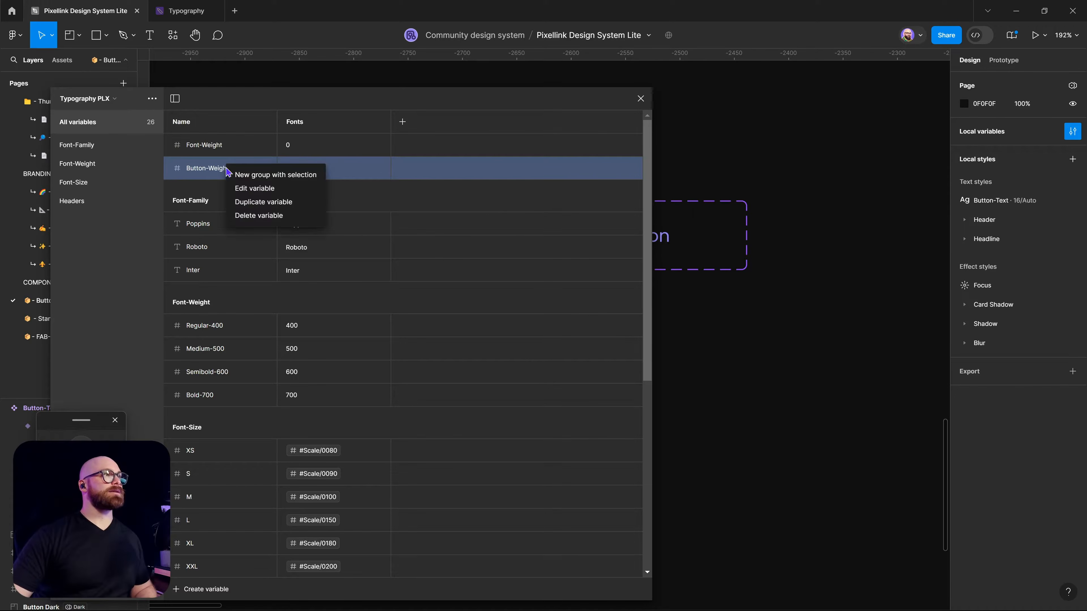
click(256, 176)
text(Butt)
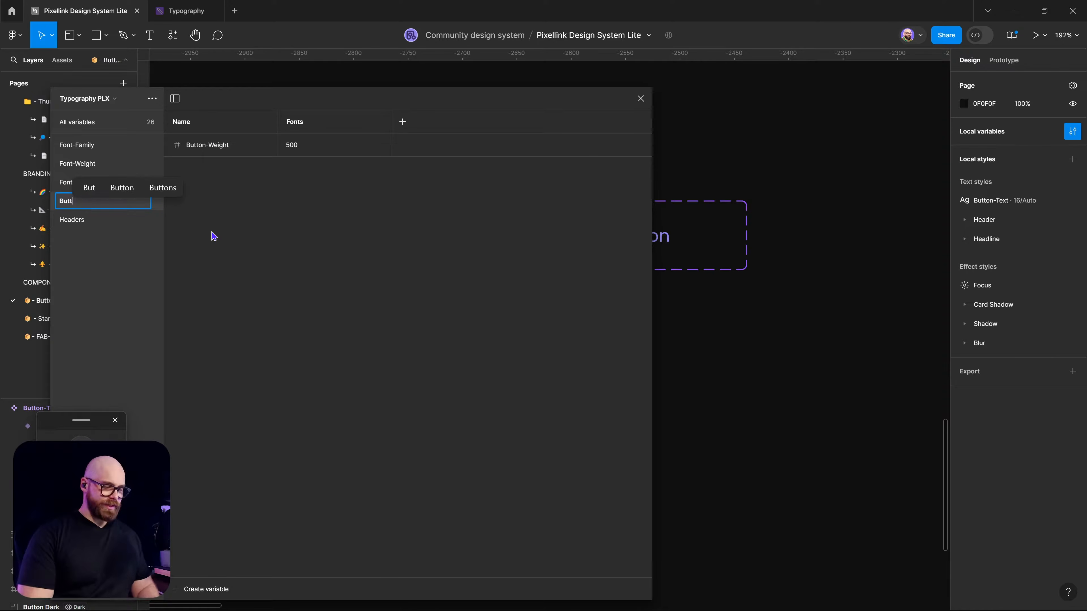
text(on-)
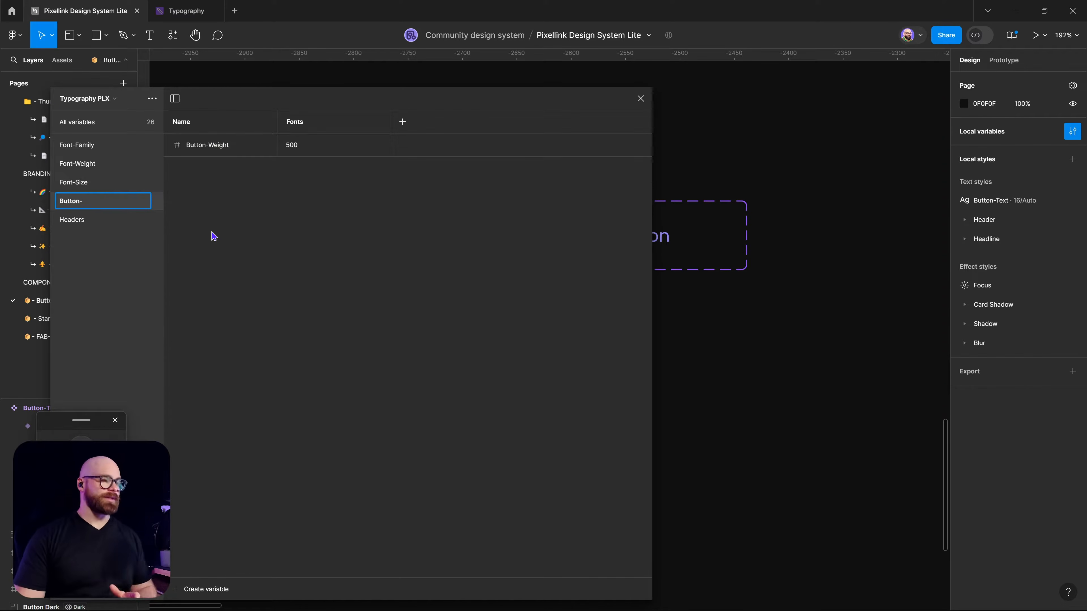
key(Return)
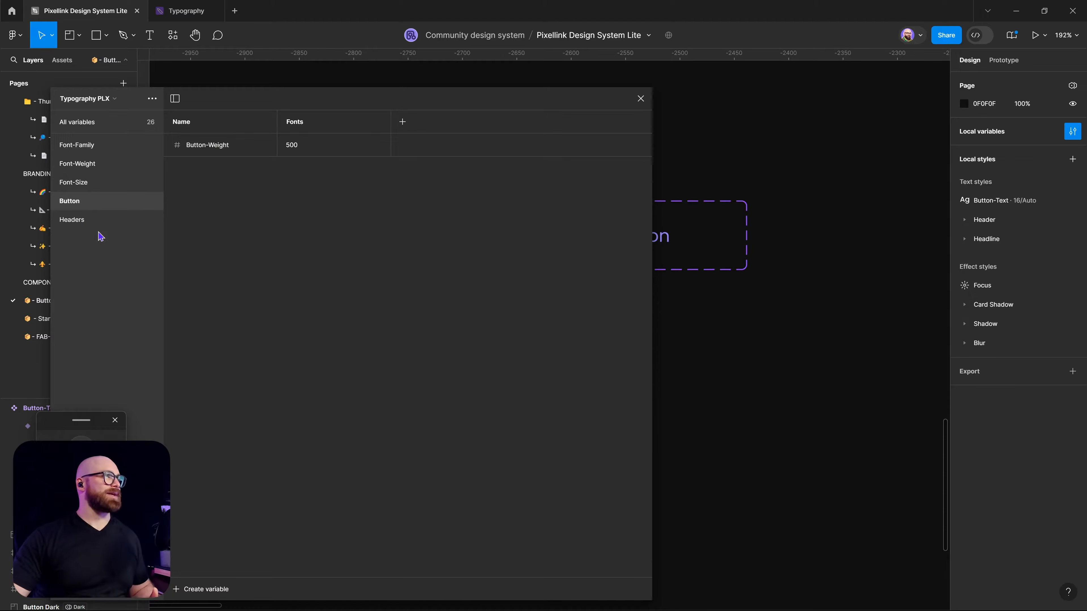
drag(99, 236, 85, 372)
click(115, 421)
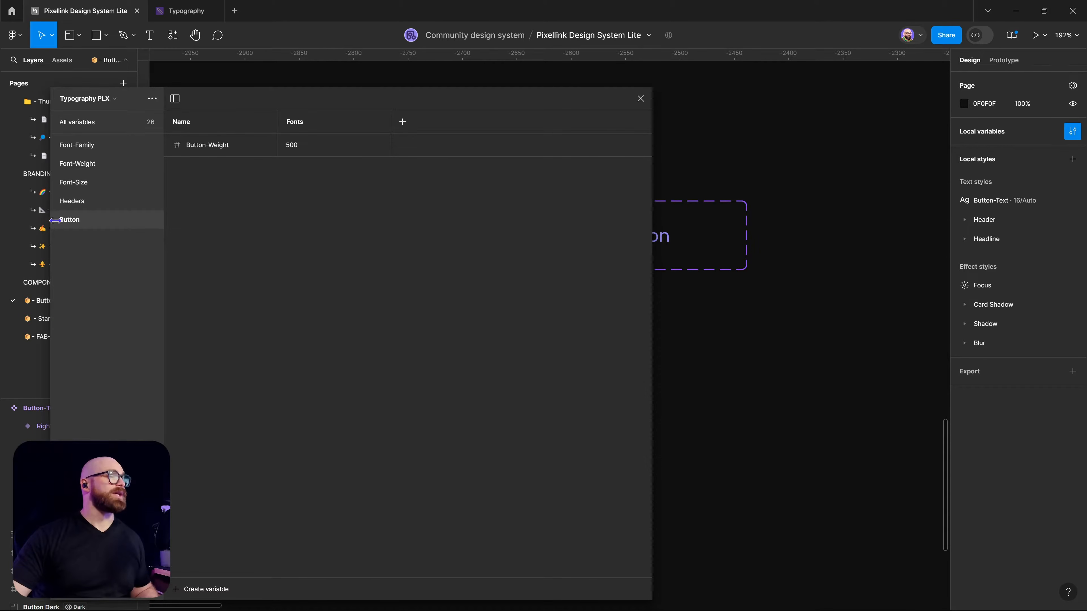
- Link the Button-Weight variable's Fonts value to the ungrouped Font-Weight variable in Typography PLX
click(233, 148)
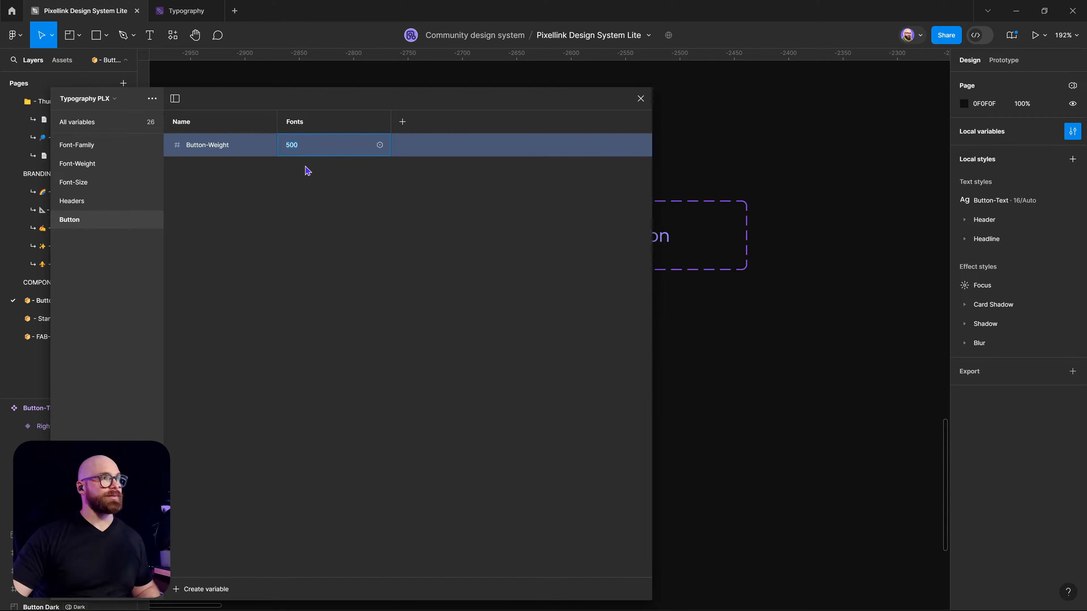
click(380, 145)
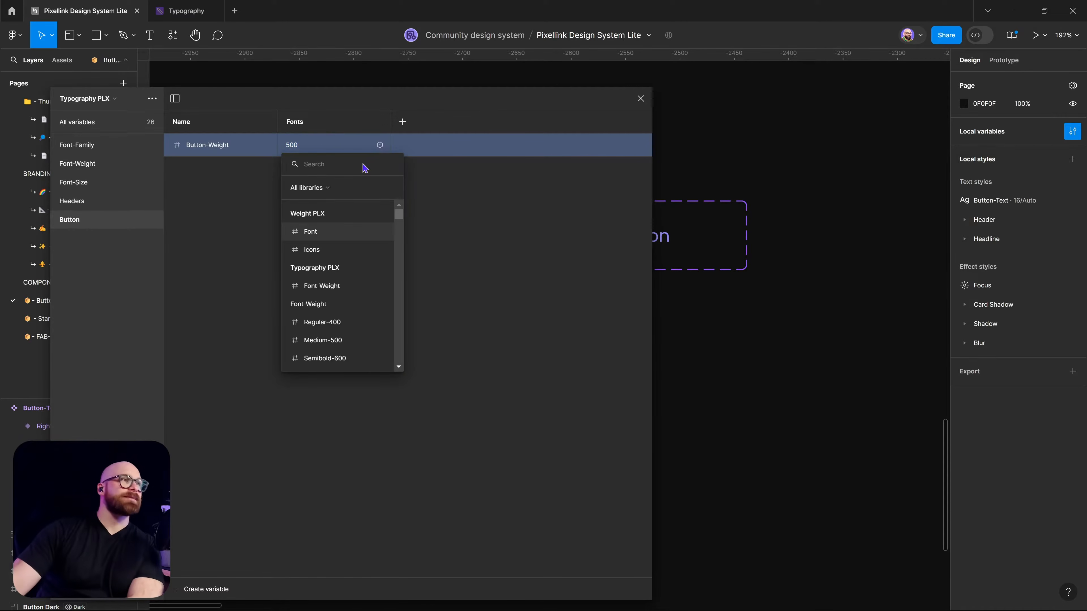
click(343, 286)
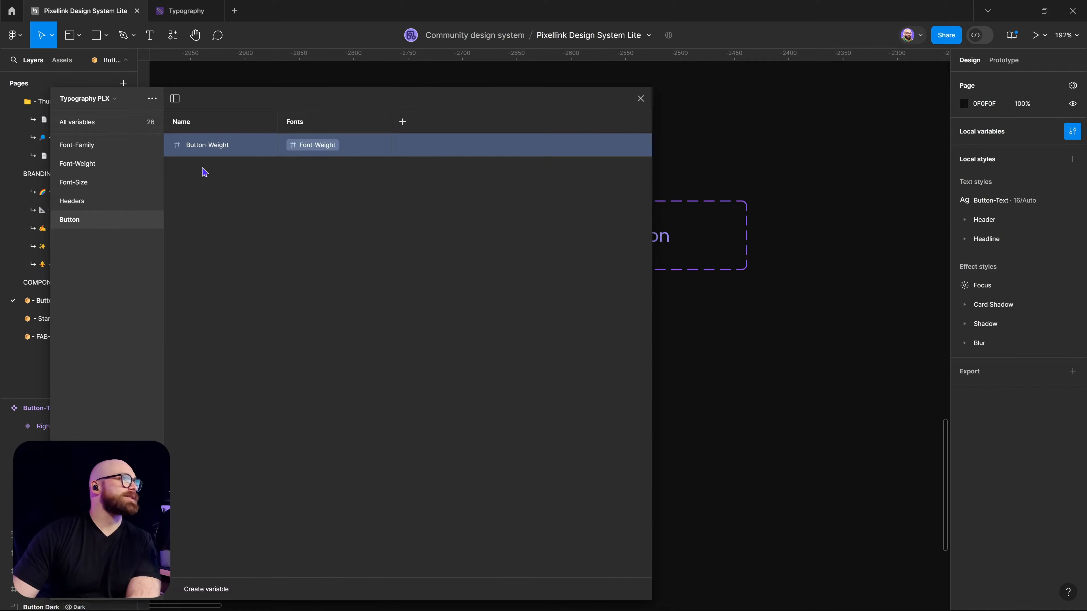
- Review the Font and Icons variables across all modes of the Weight PLX collection
click(115, 98)
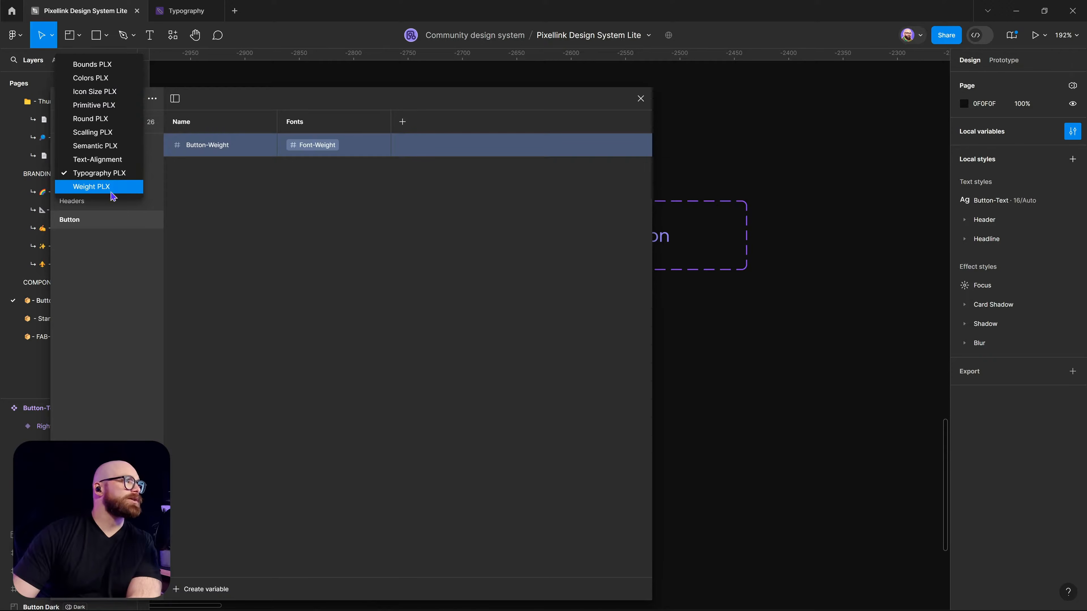
click(81, 187)
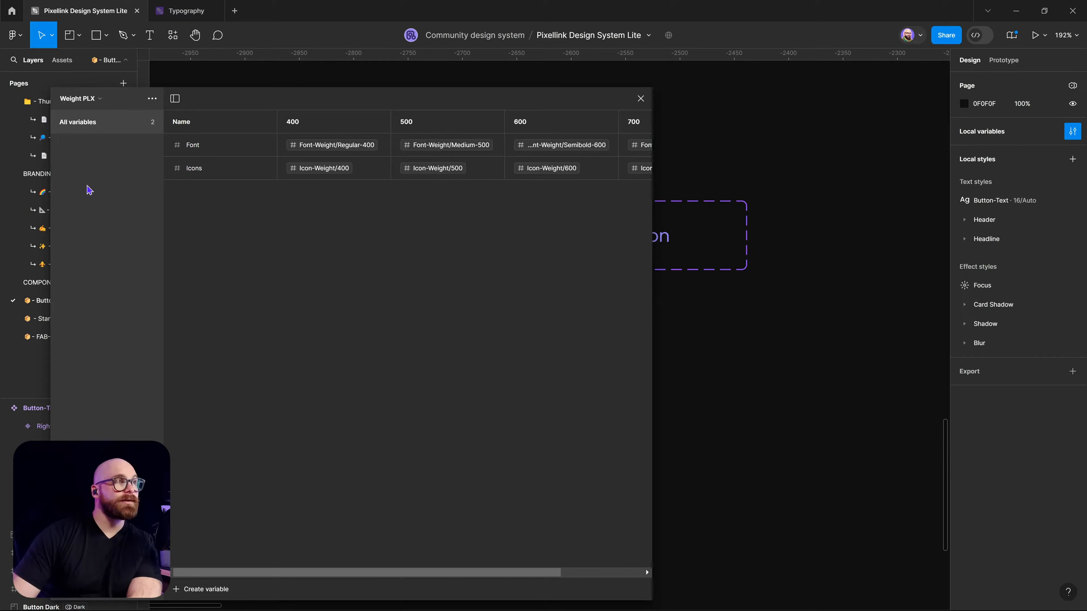
drag(651, 180, 786, 177)
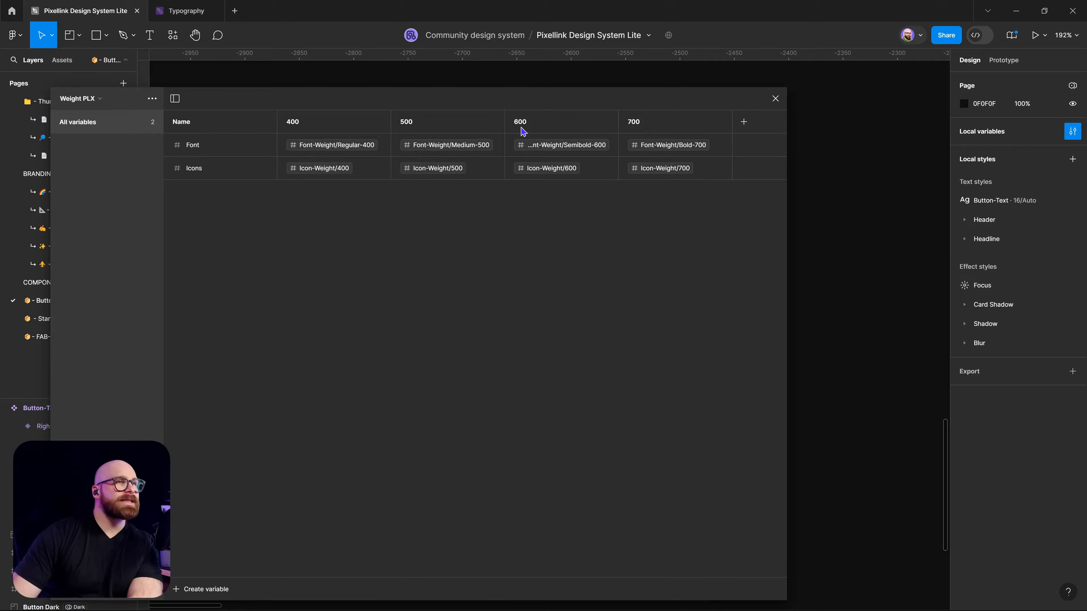
drag(786, 255, 509, 275)
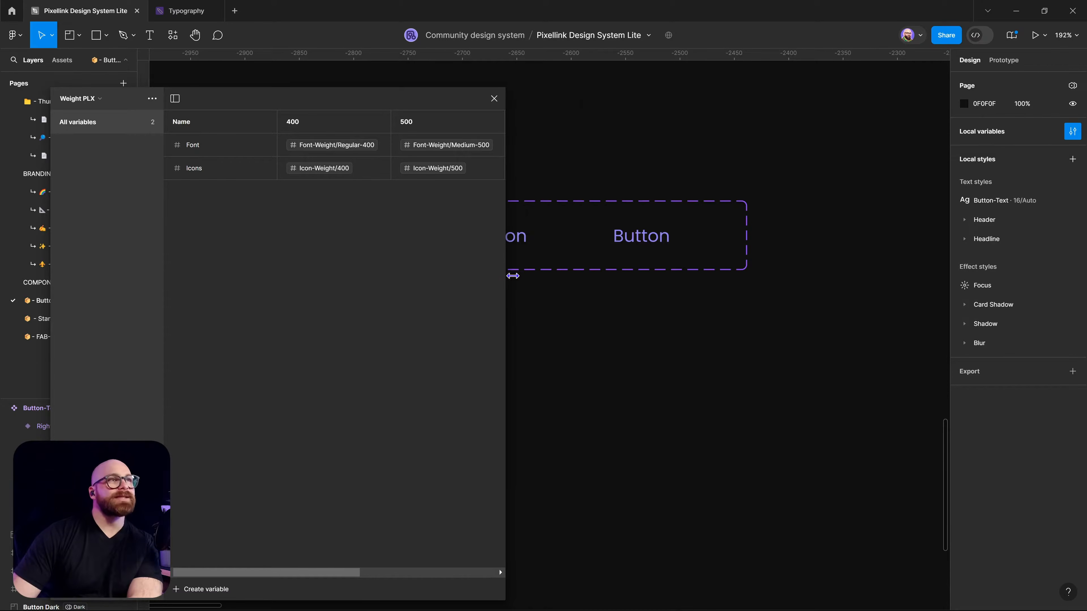
- Apply the Button-Weight variable as the font weight of the text layers in all three Button-Text variants
drag(708, 410, 939, 363)
scroll(616, 235, down, 3)
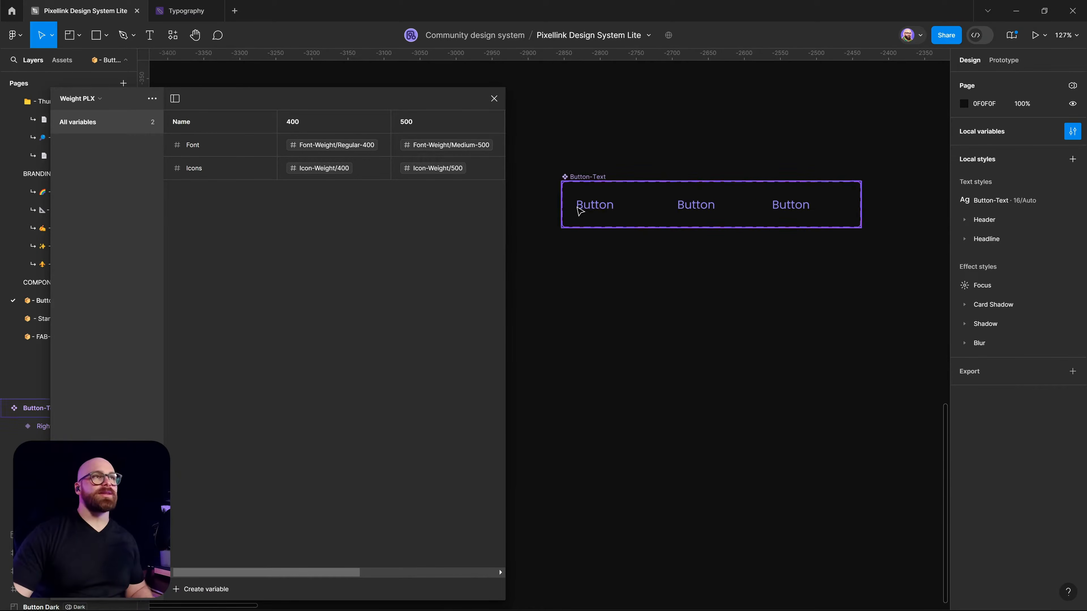
click(588, 206)
shift+click(702, 205)
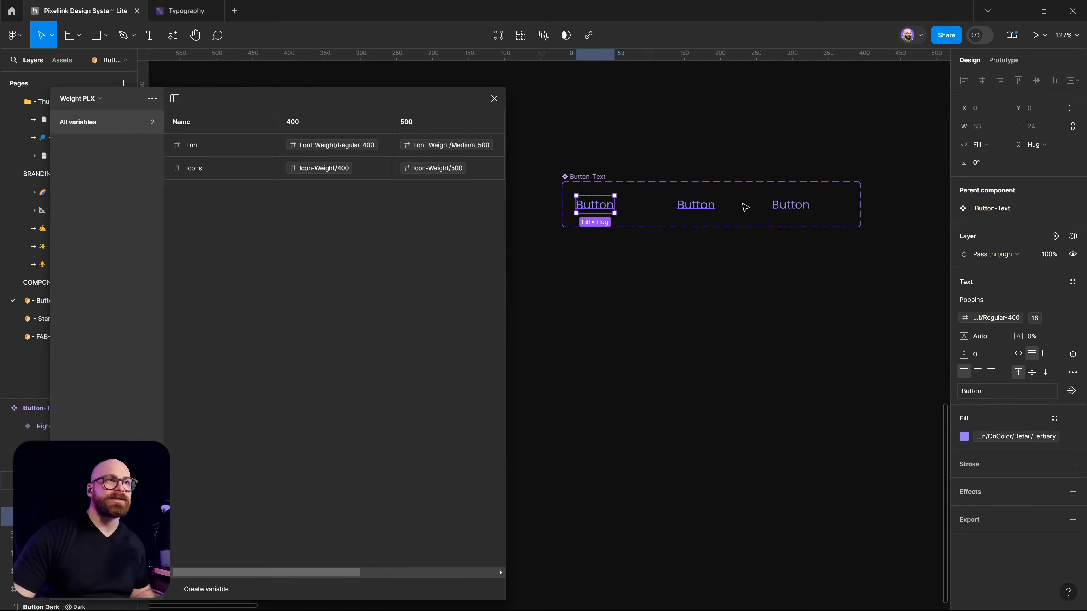
shift+click(790, 205)
mouse_move(1004, 347)
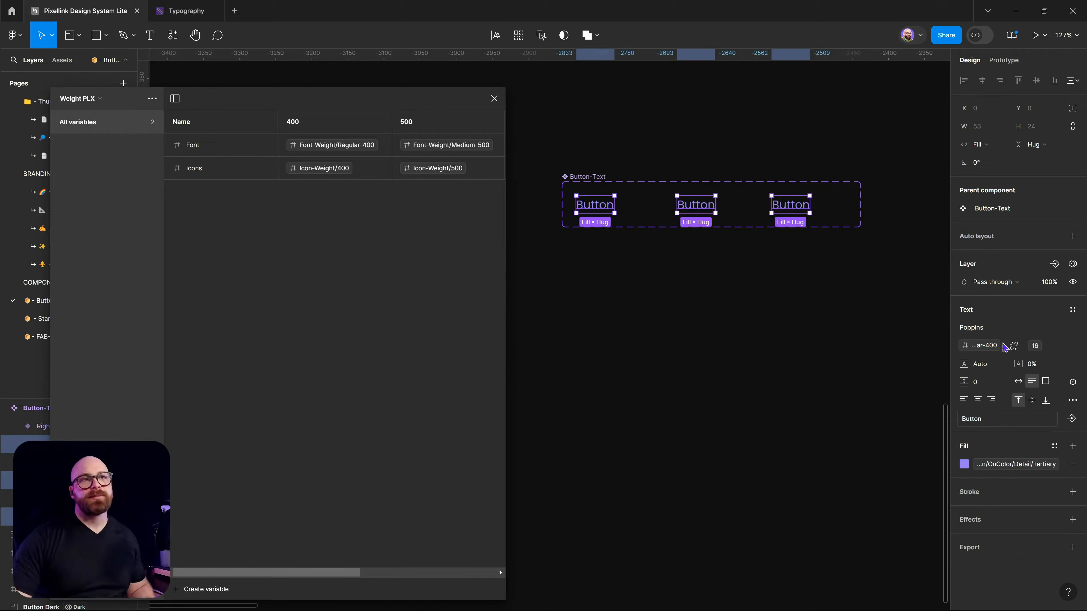
click(991, 348)
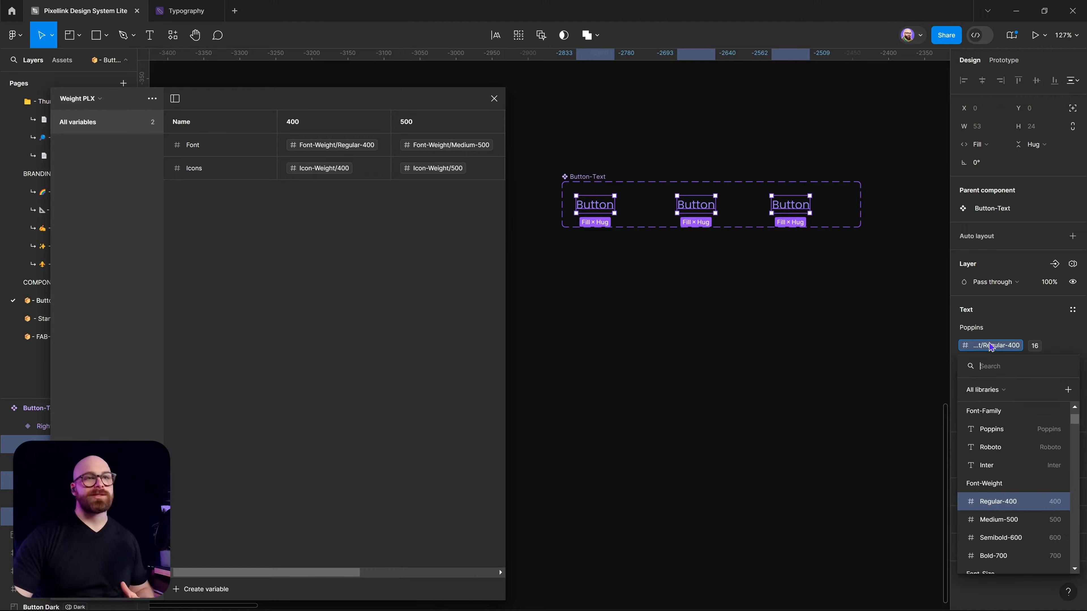
scroll(1019, 482, down, 4)
scroll(1019, 522, up, 5)
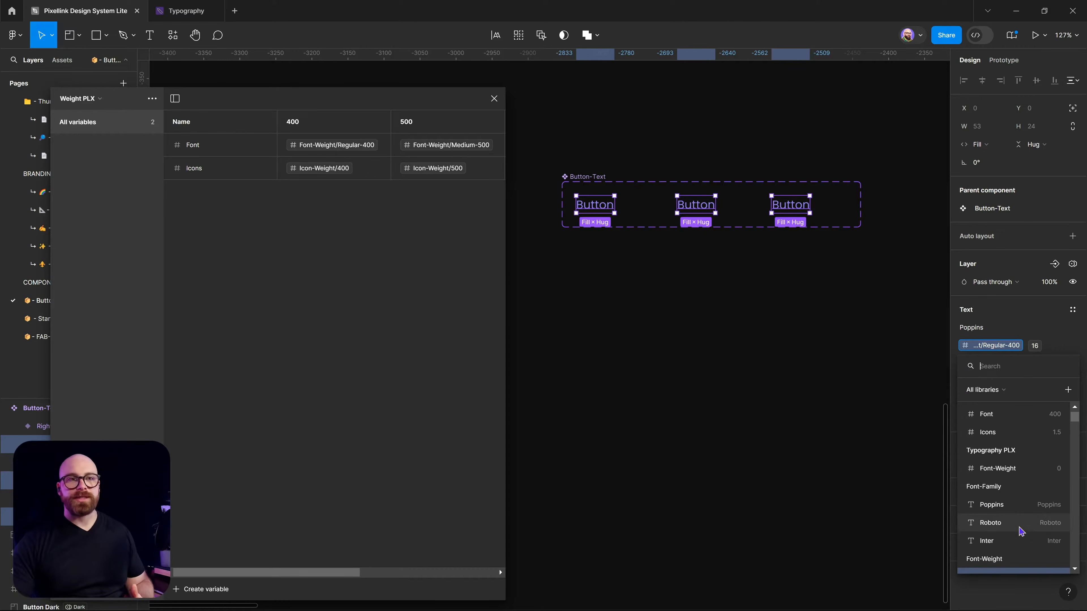
text(bu)
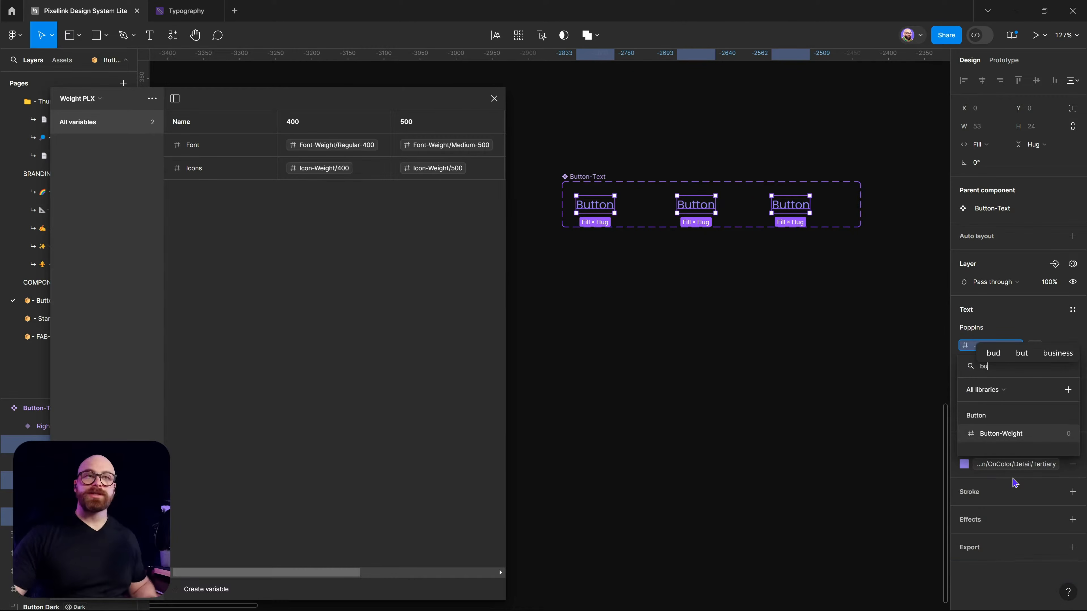
click(1020, 434)
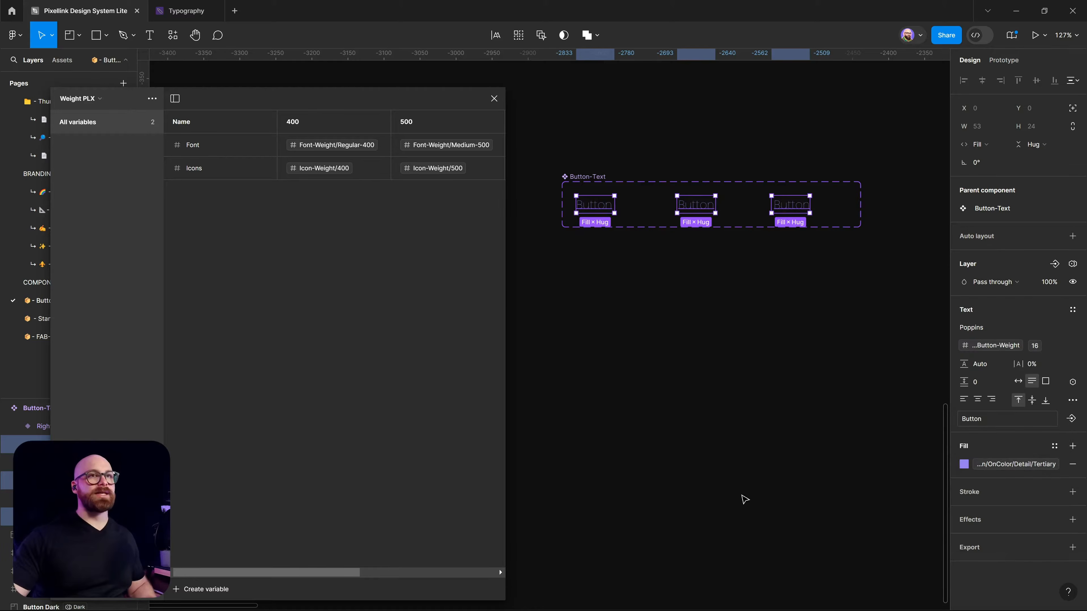
- Link Button-Weight in the Typography PLX collection to the Font variable from Weight PLX
scroll(619, 191, up, 5)
click(79, 98)
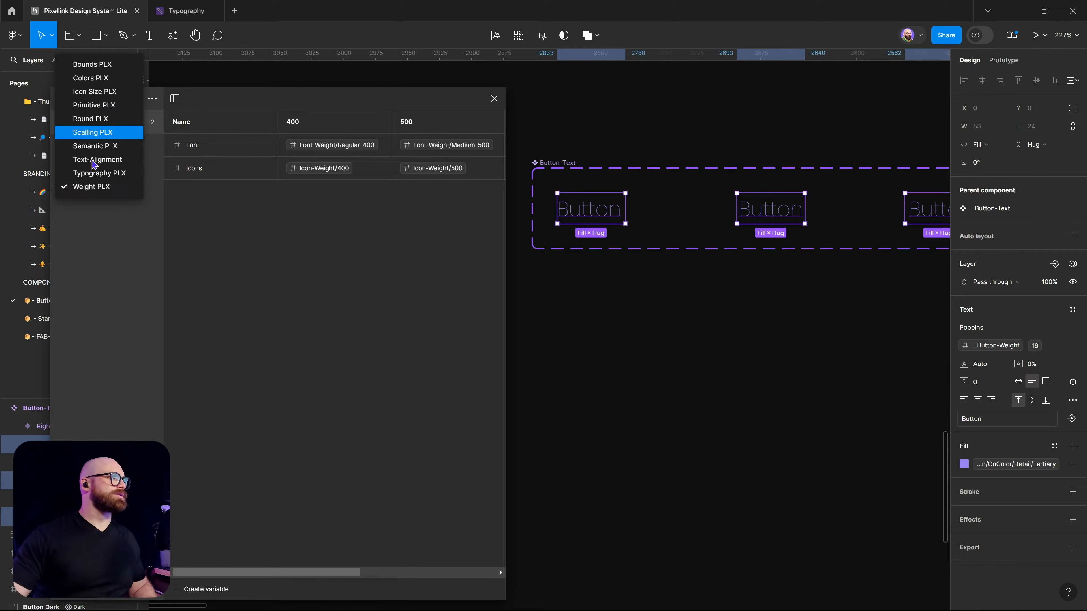
click(97, 174)
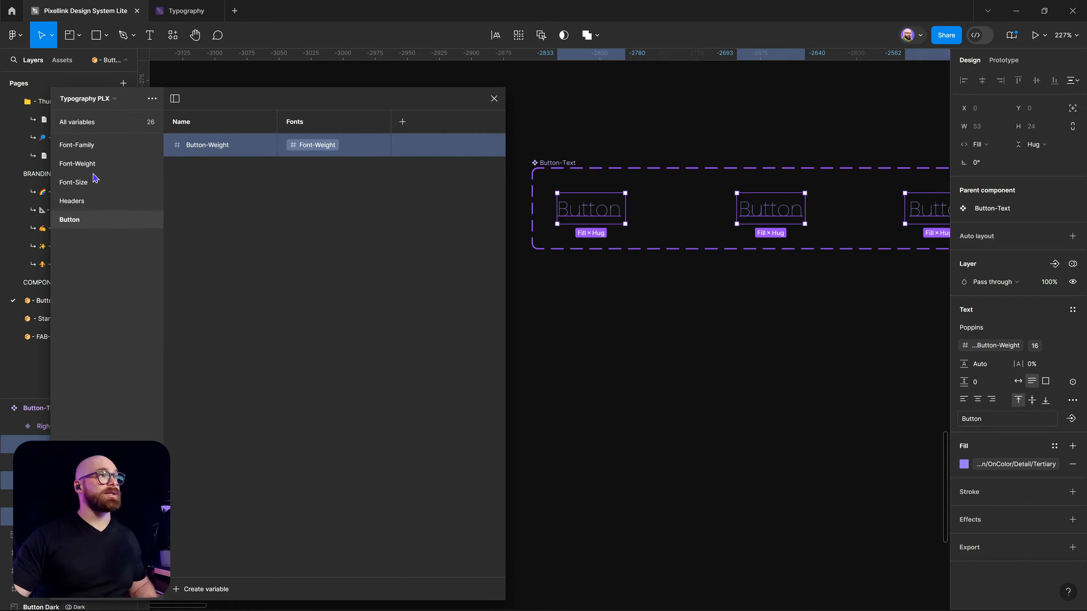
click(302, 150)
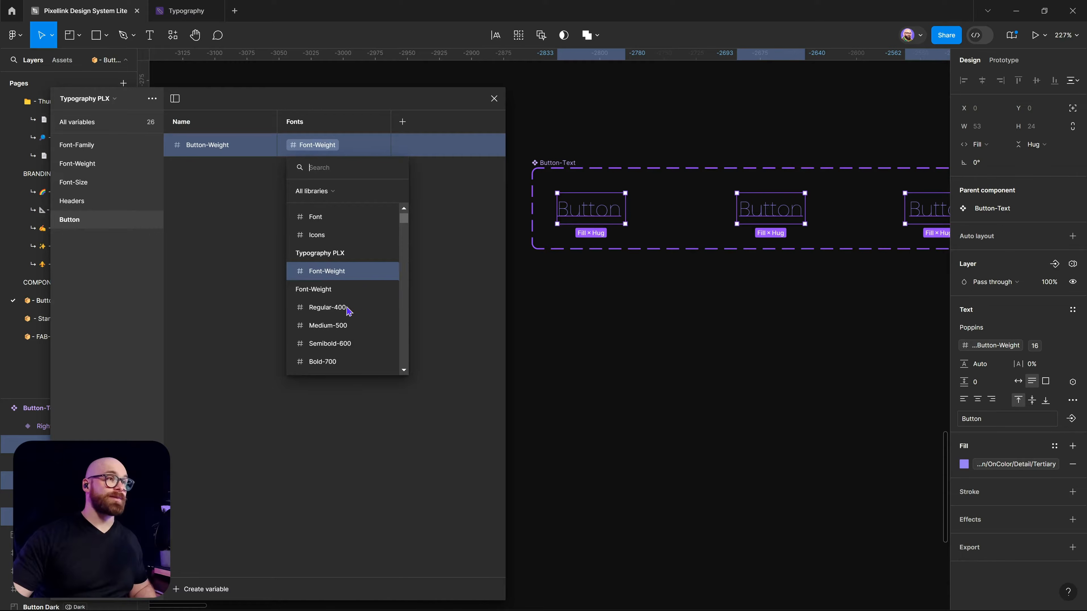
scroll(342, 317, down, 3)
scroll(341, 324, up, 3)
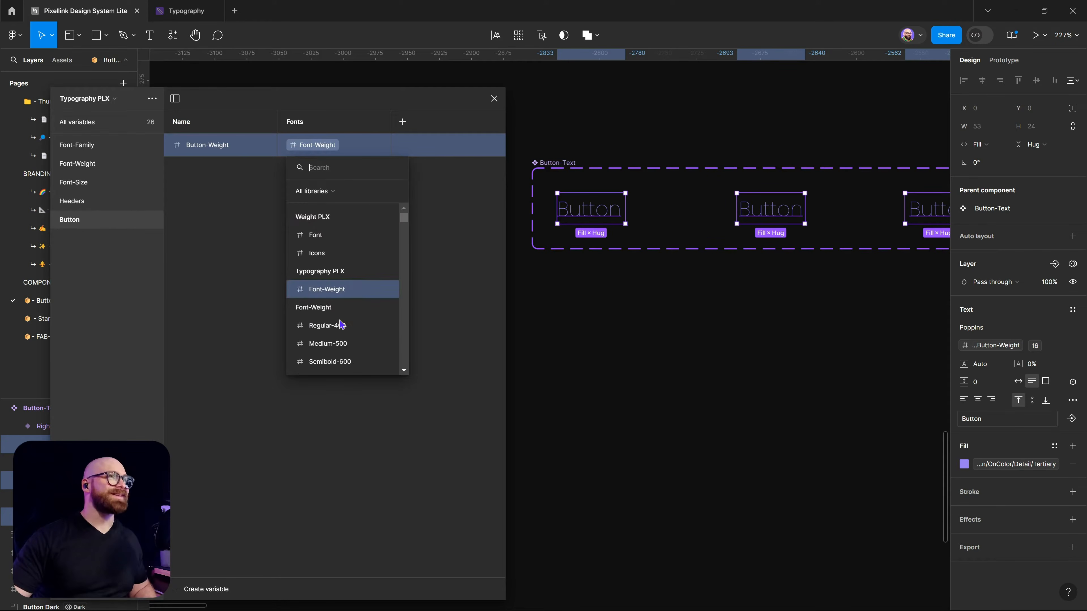
click(315, 235)
- Place an instance of the Left Button-Text variant below the component set and widen it to 124
scroll(627, 373, down, 5)
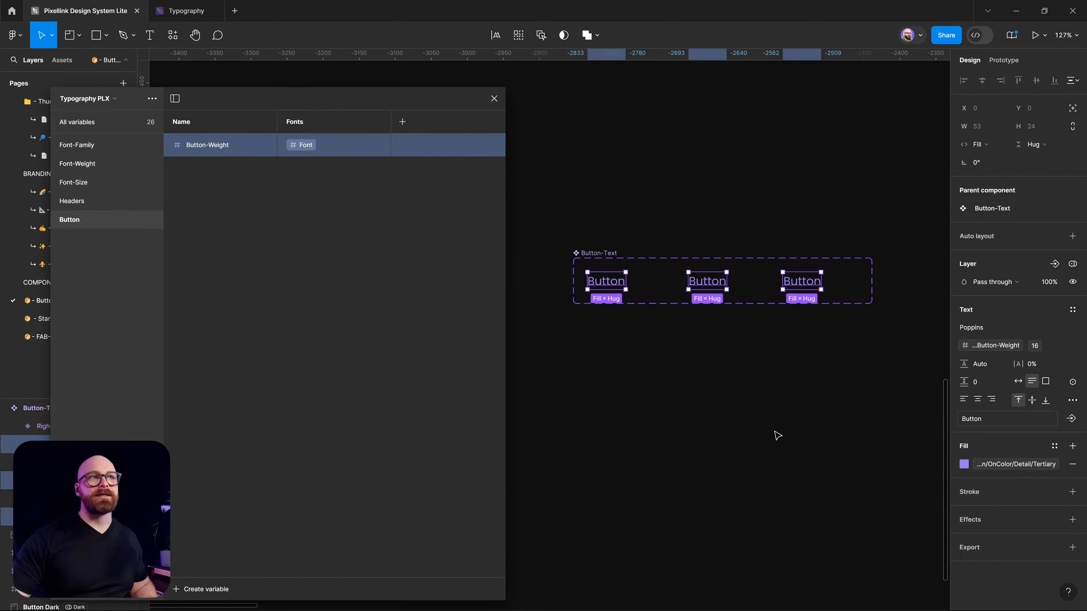
click(598, 351)
click(611, 292)
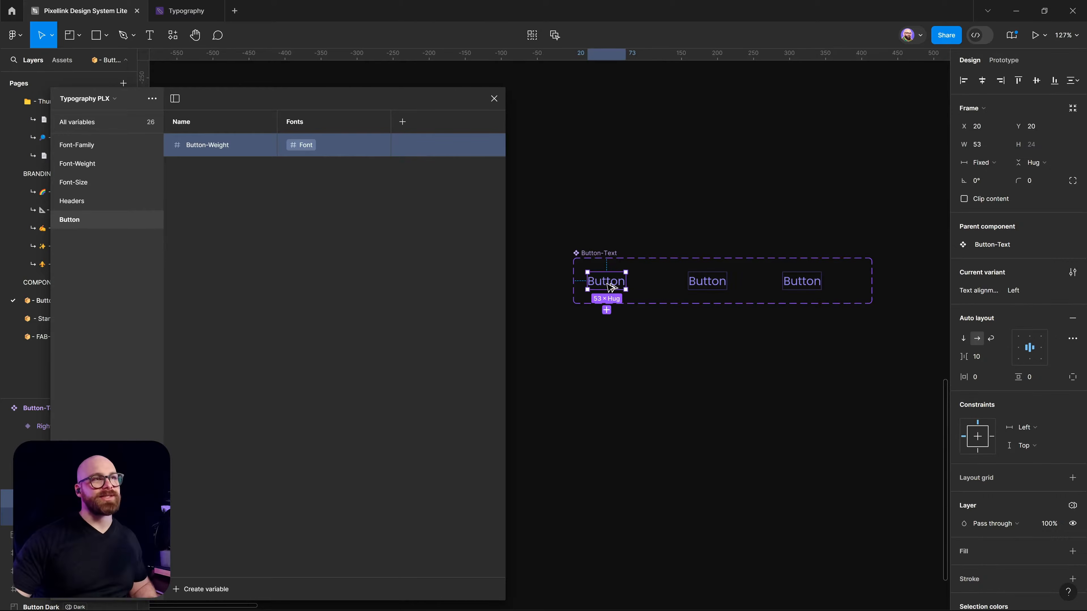
drag(612, 292, 687, 428)
- Try the Center text alignment on the new Button-Text instance, then undo it
click(1037, 252)
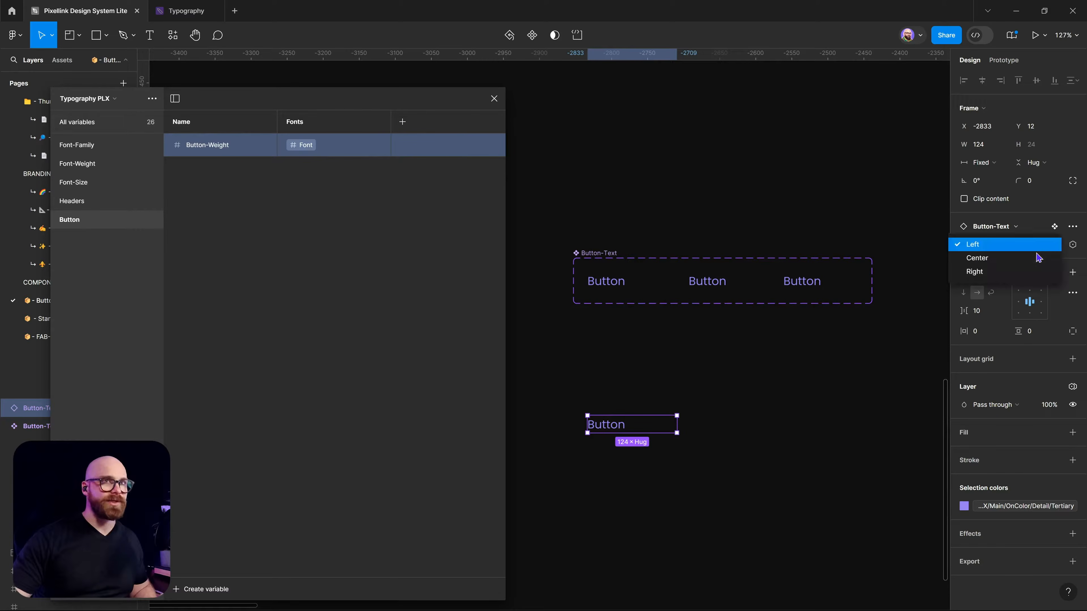
click(1038, 258)
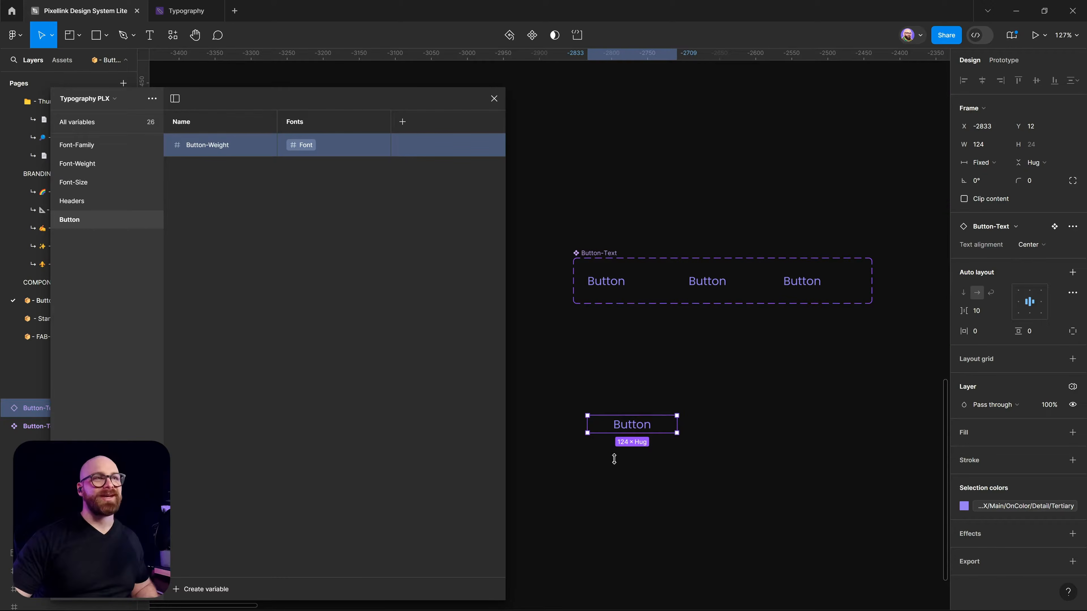
key(ctrl+z)
- Bind the Text alignment property of the Button-Text instance below the component set to the text alignment variable
click(667, 441)
click(635, 425)
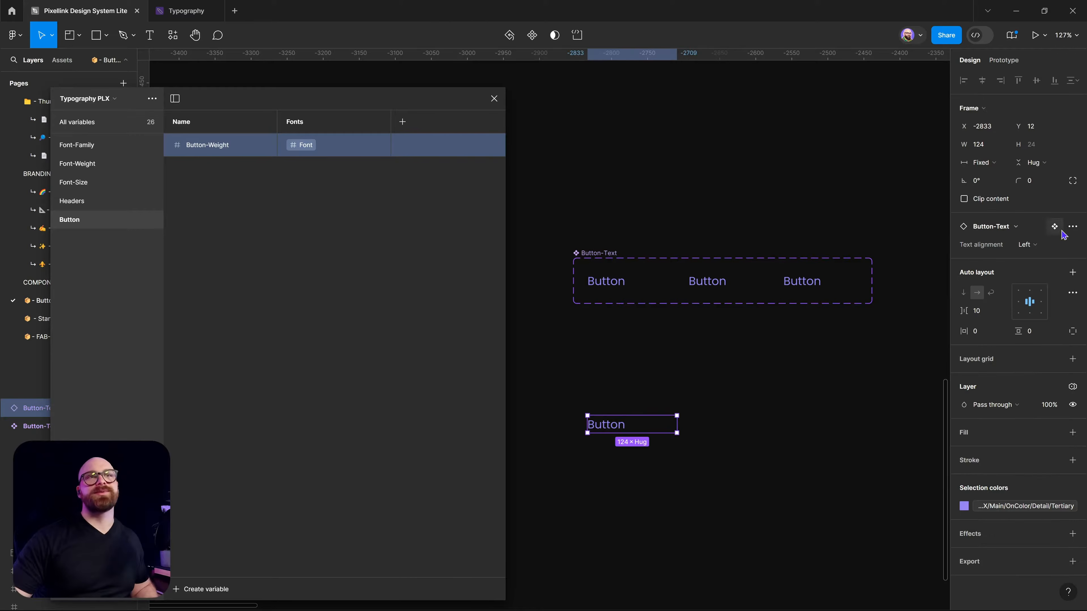
click(1072, 245)
scroll(1034, 409, down, 5)
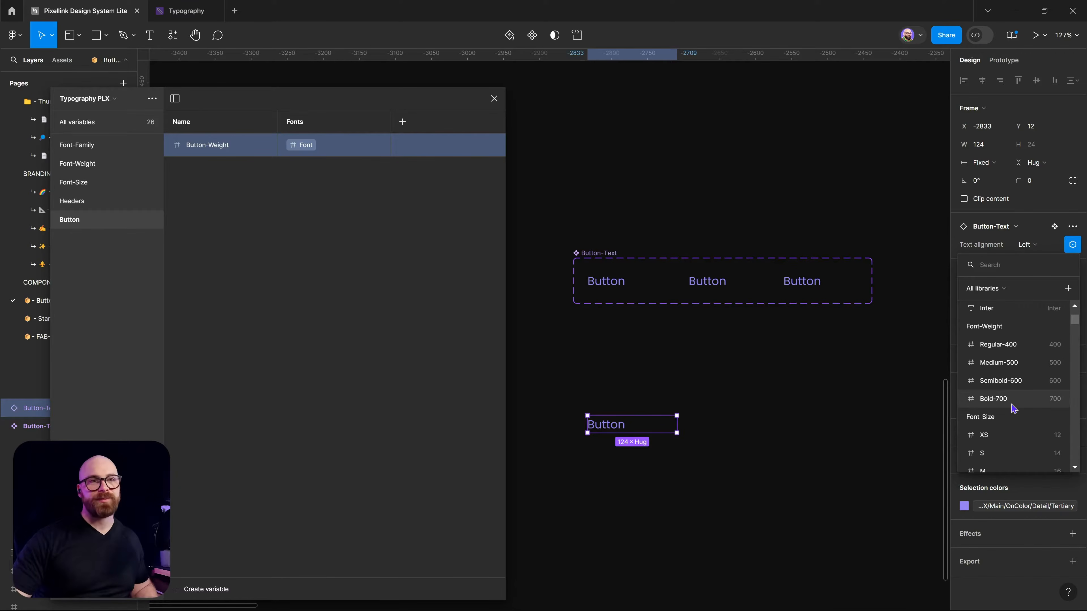
scroll(1012, 408, down, 10)
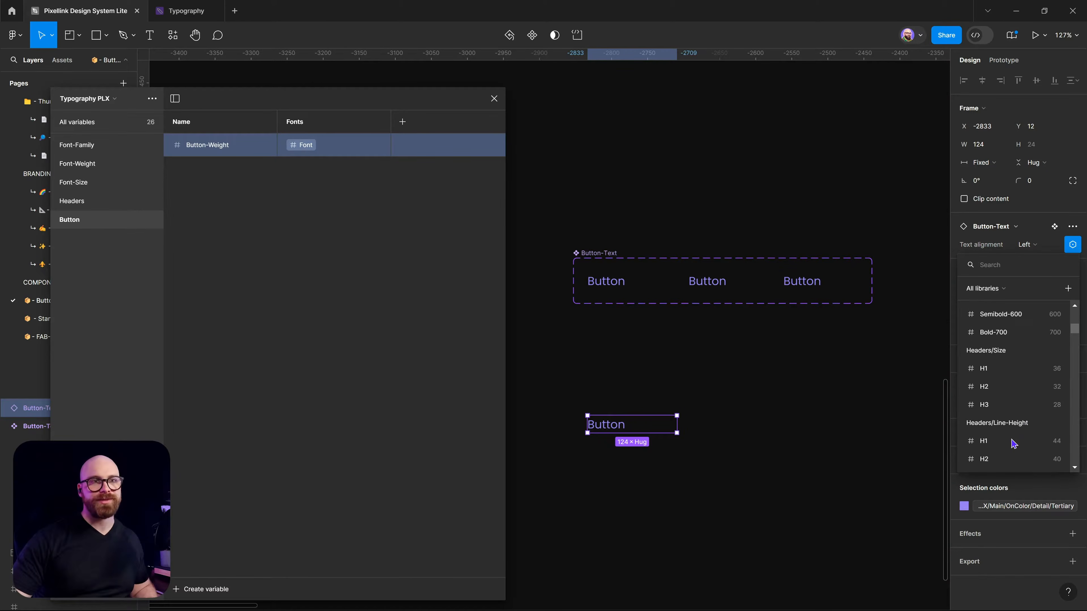
scroll(1013, 443, down, 5)
click(1014, 438)
click(642, 416)
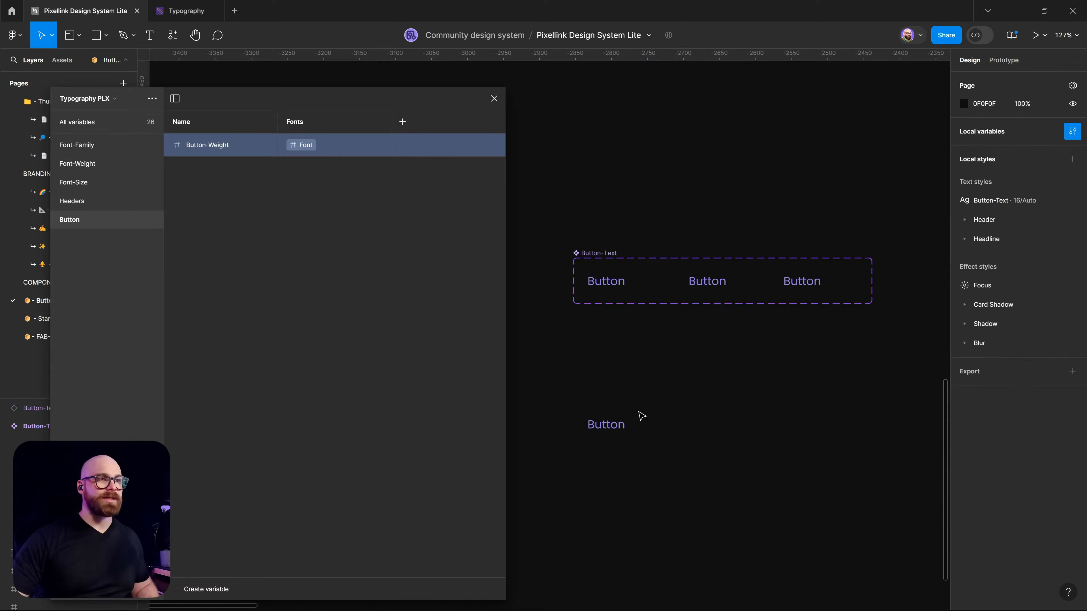
click(641, 422)
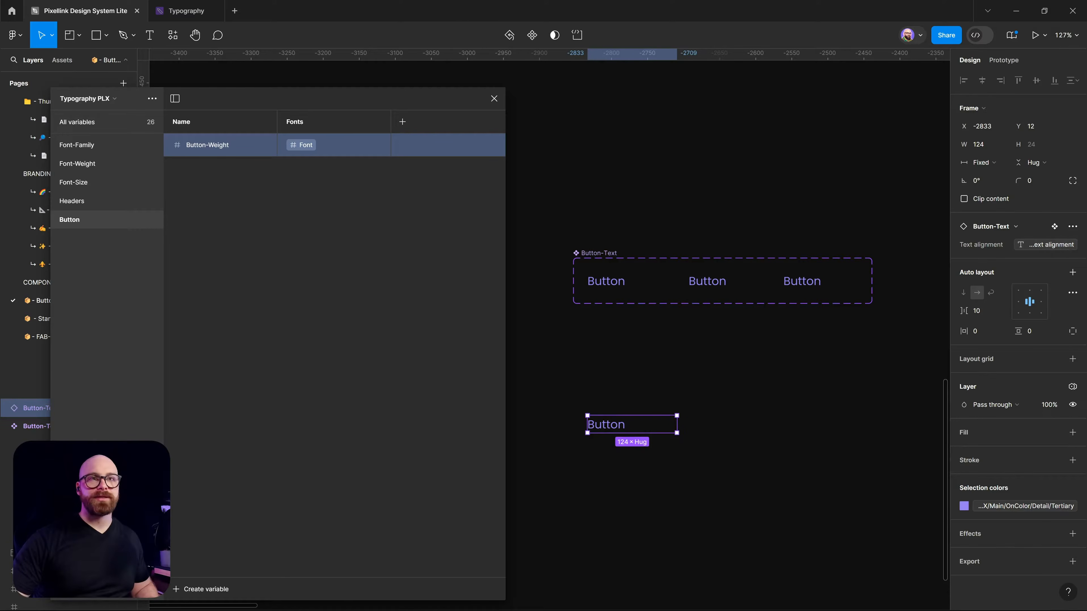
- Set the Button-Text instance's Text-Alignment mode to Center and its Scalling PLX mode to Desktop
click(1072, 386)
mouse_move(1005, 438)
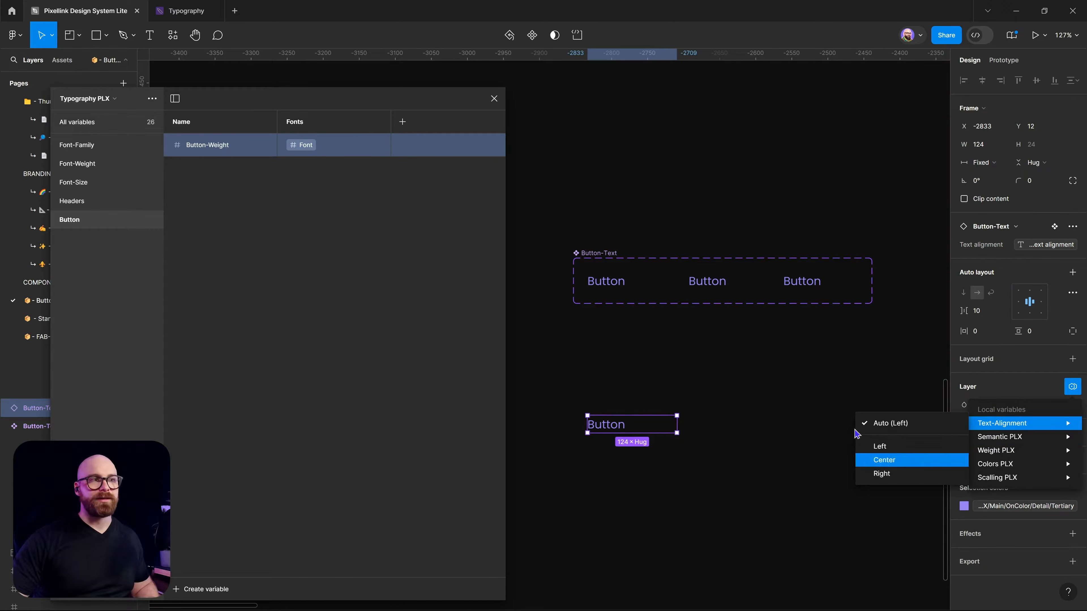
click(899, 460)
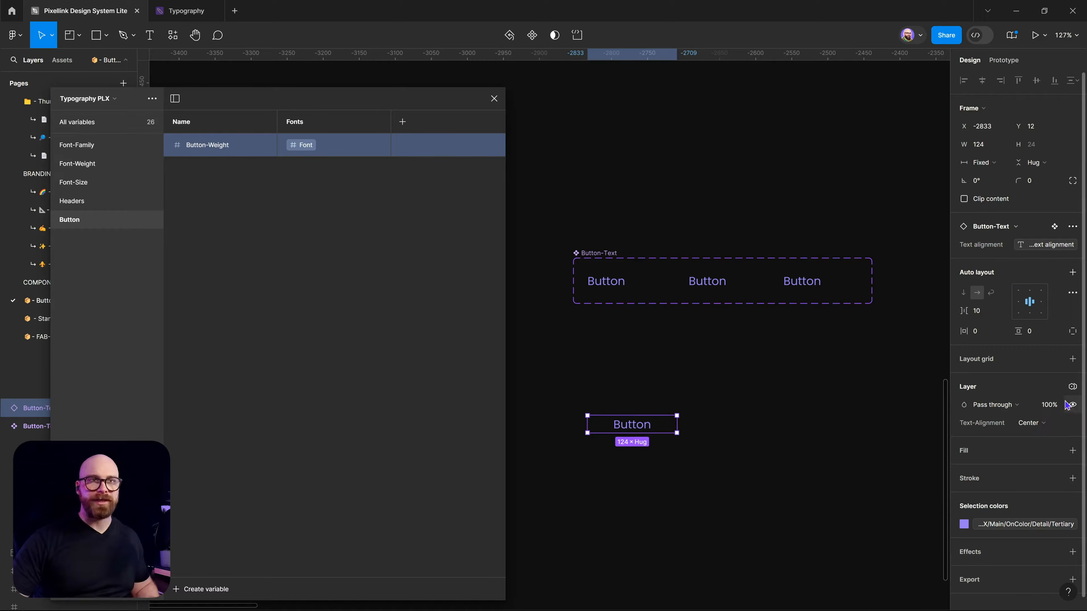
click(1072, 386)
mouse_move(1006, 443)
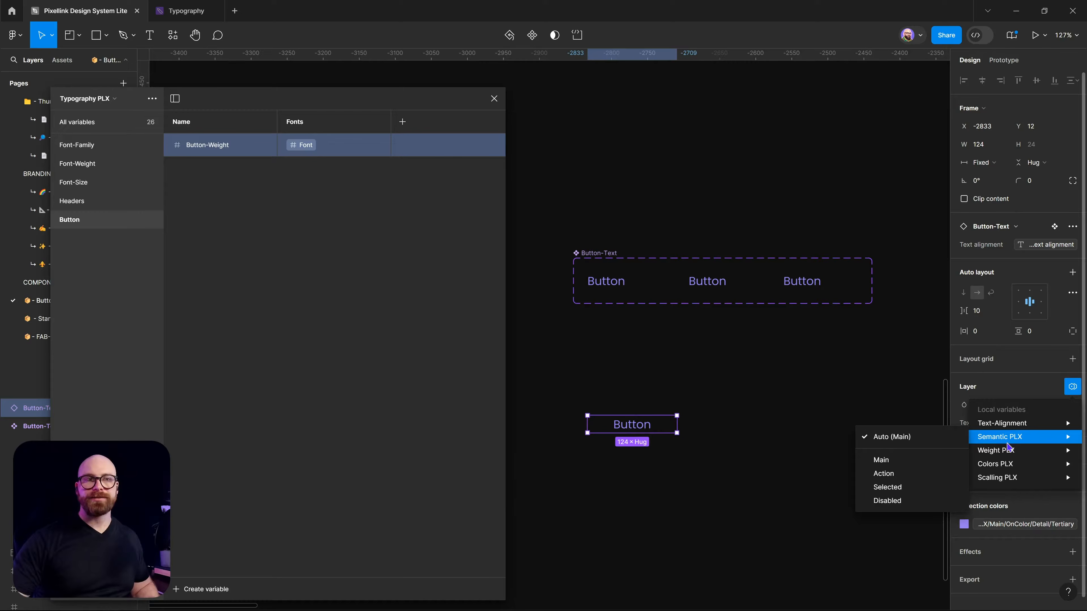
mouse_move(1008, 479)
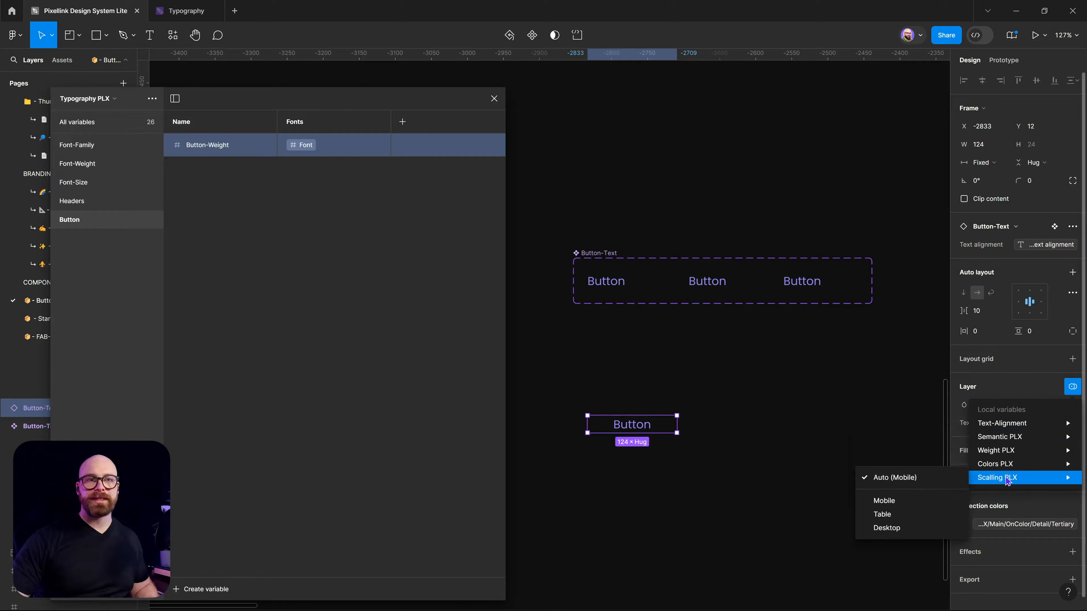
click(900, 528)
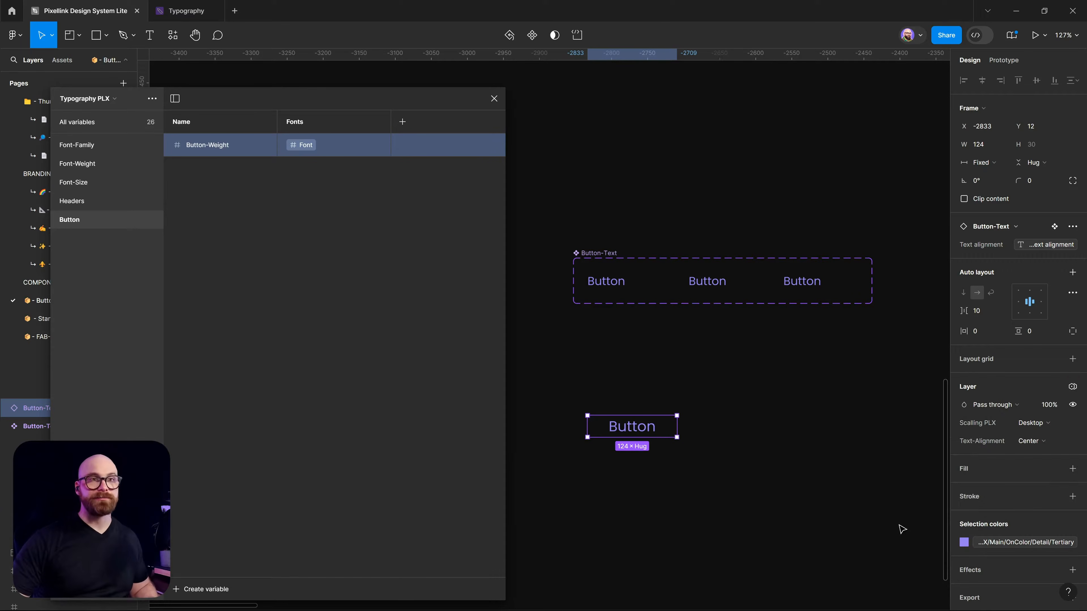
- Set the Button-Text instance's Weight PLX mode to 600
click(1071, 387)
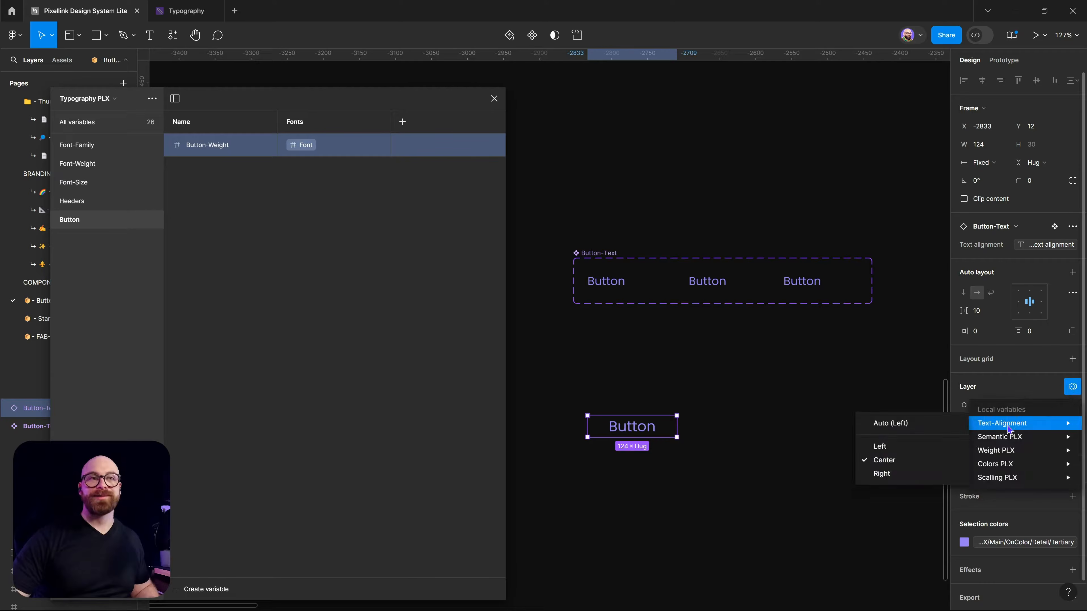
mouse_move(1008, 436)
mouse_move(997, 477)
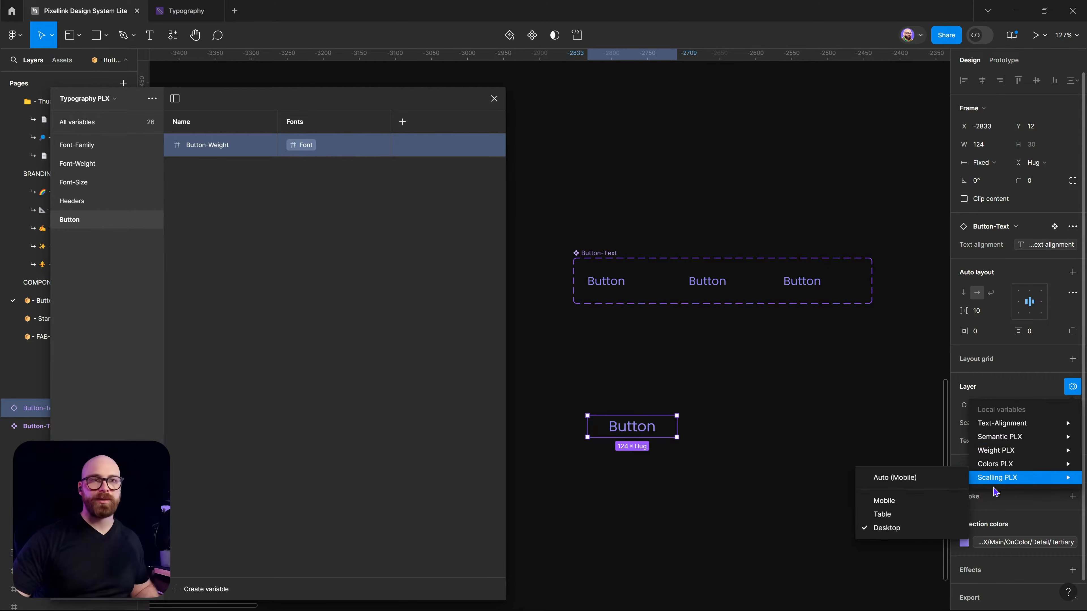
mouse_move(996, 455)
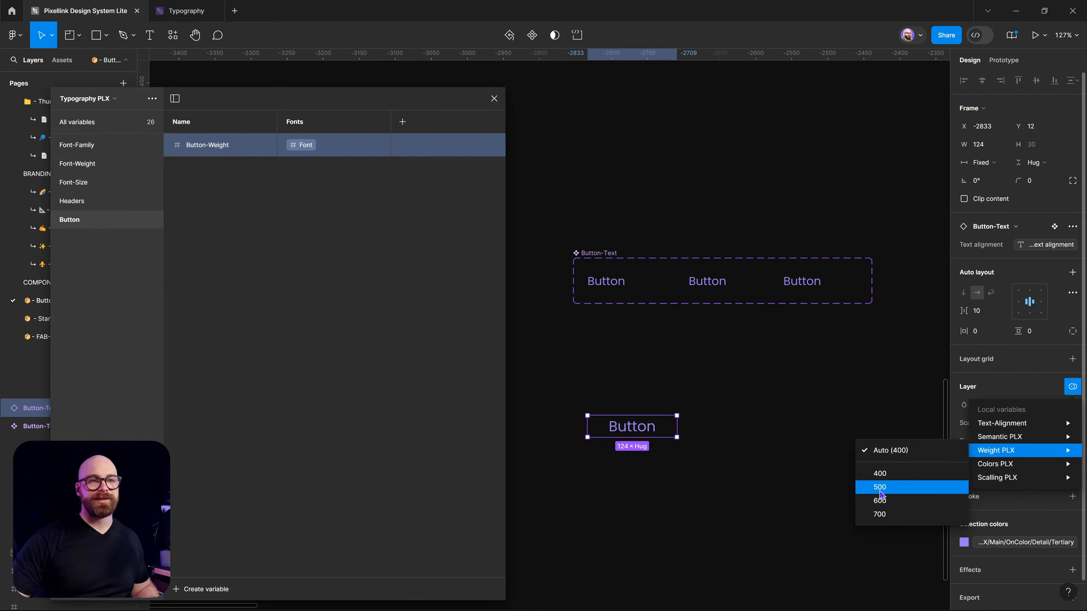
click(880, 500)
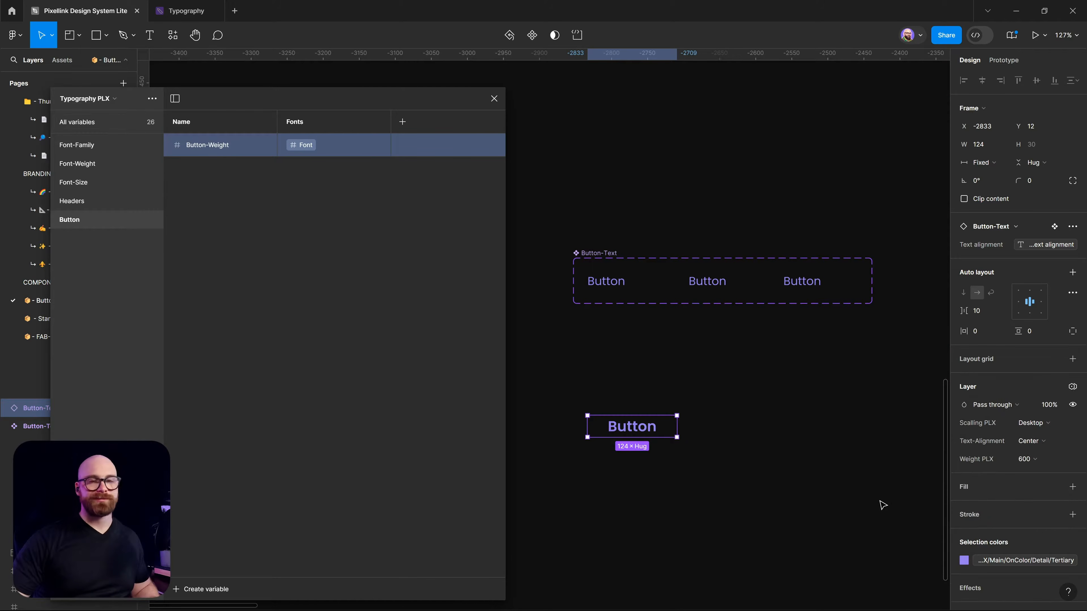
click(877, 496)
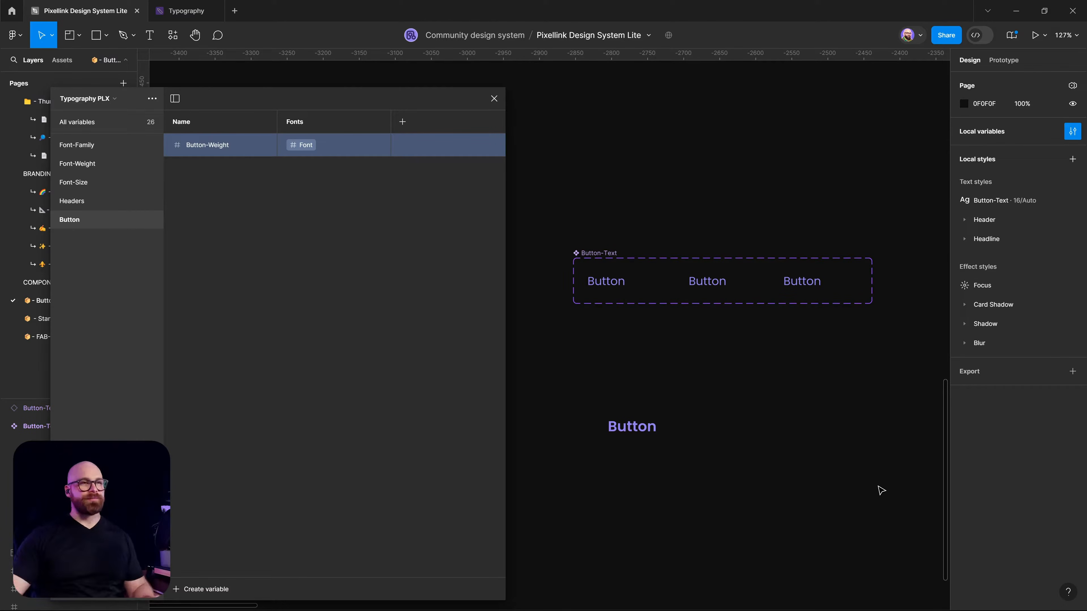
click(633, 427)
click(608, 279)
click(716, 280)
click(788, 284)
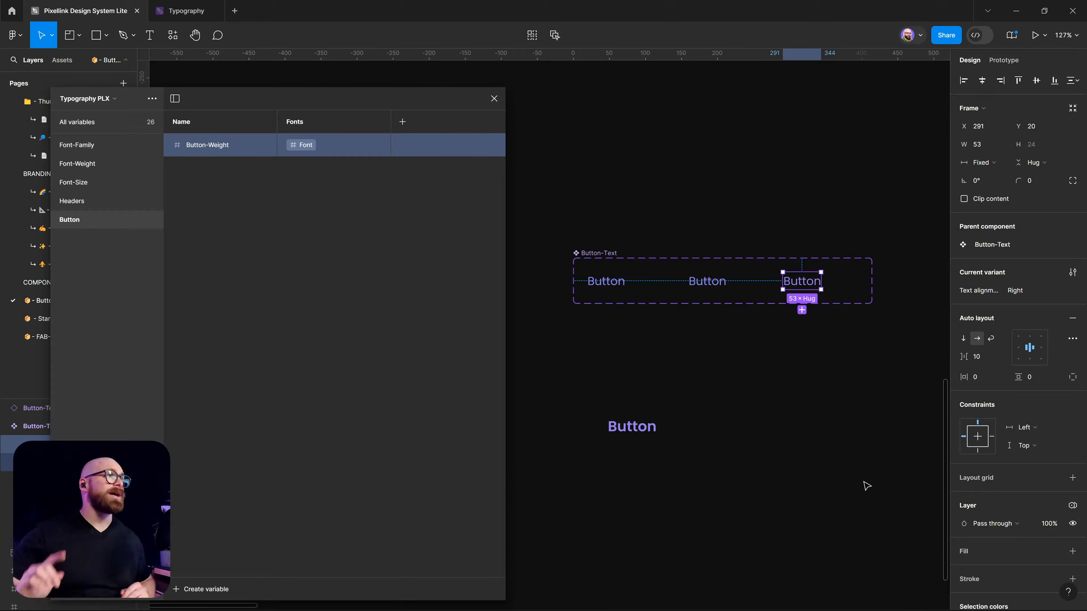
- Open the Semantic PLX variable collection and widen the window to examine the Font-Weight variable across all modes
click(88, 100)
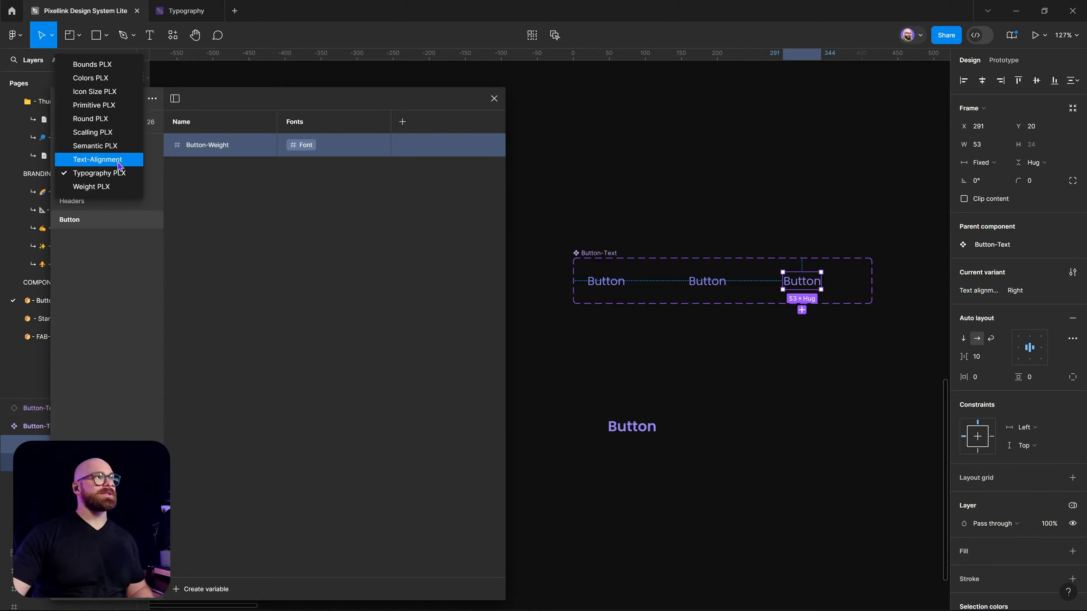
click(100, 147)
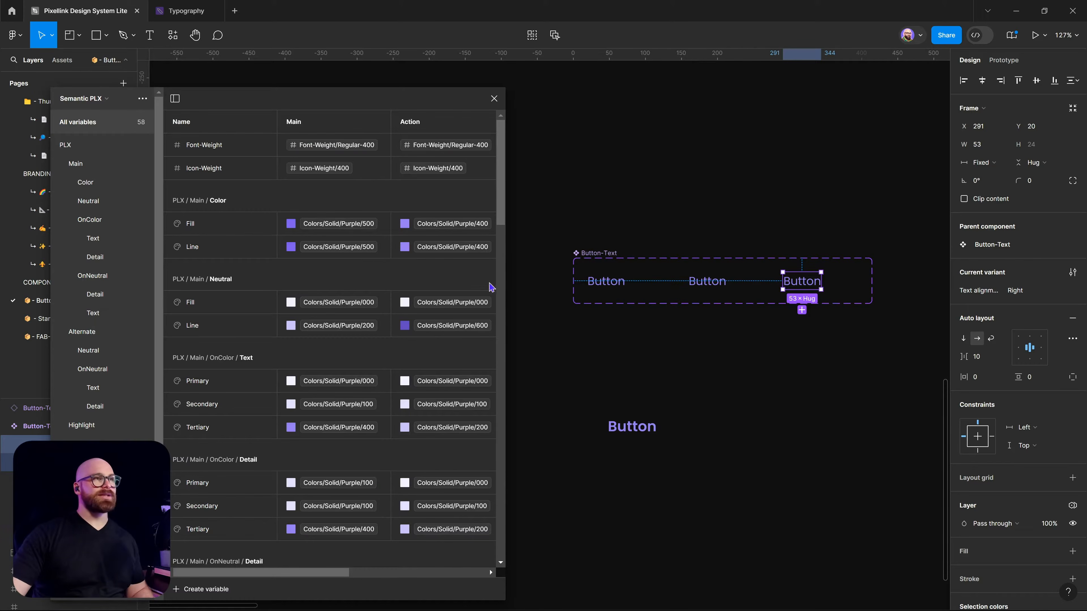
drag(506, 273, 813, 325)
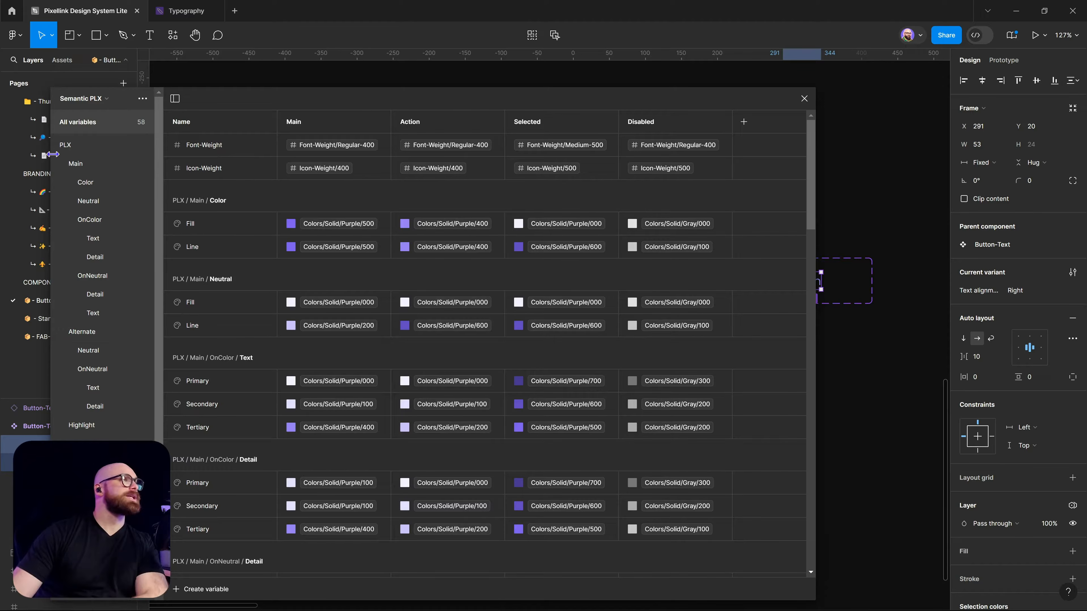
click(231, 150)
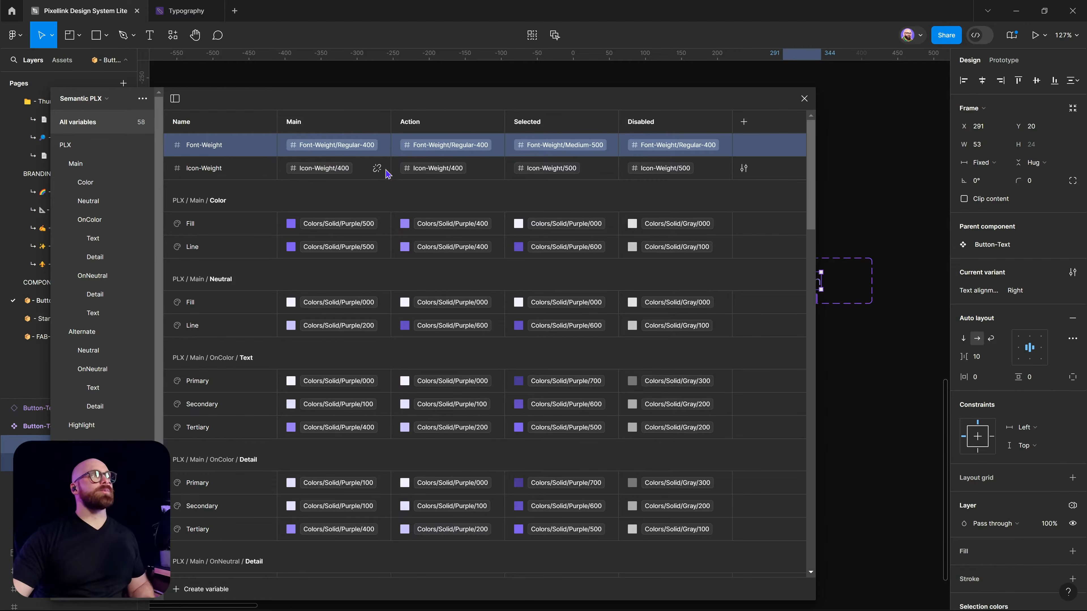
- Apply the Font-Weight variable from Semantic PLX as the font weight of the text layers in all three Button-Text variants
double_click(196, 145)
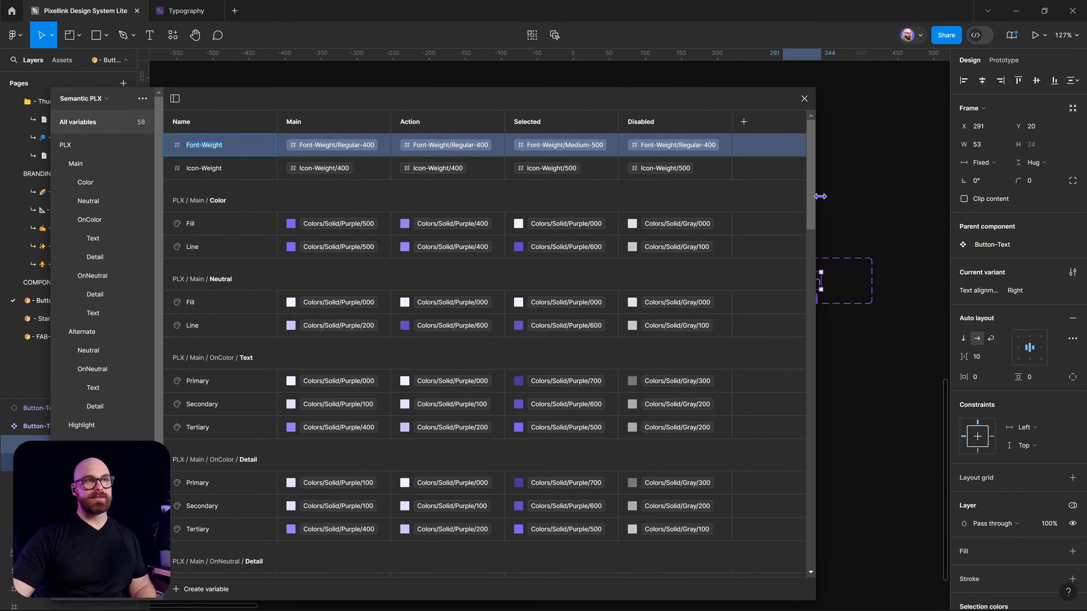
drag(815, 199, 426, 260)
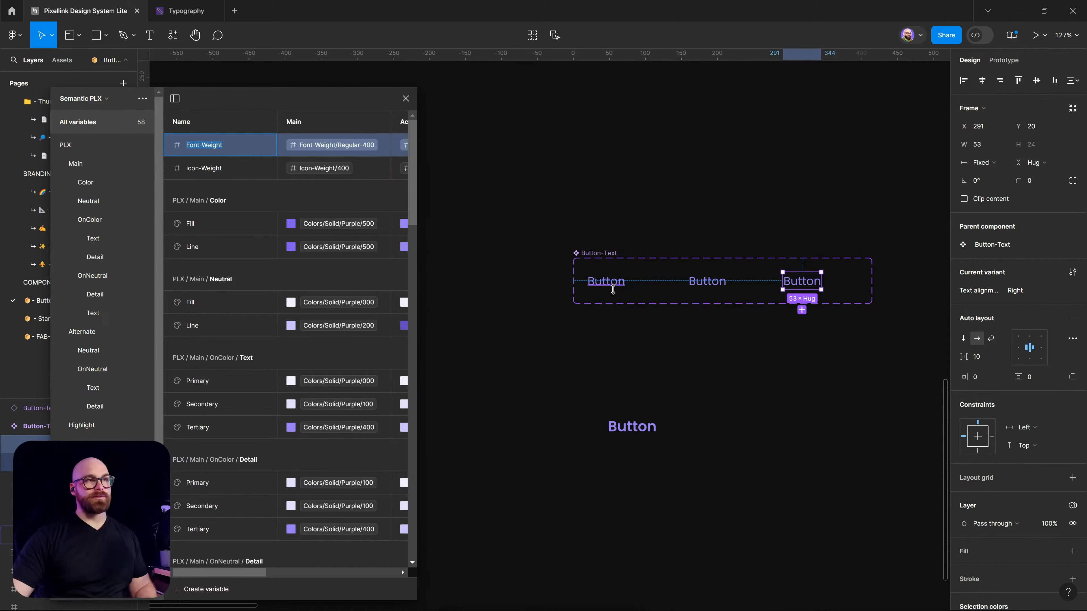
click(615, 280)
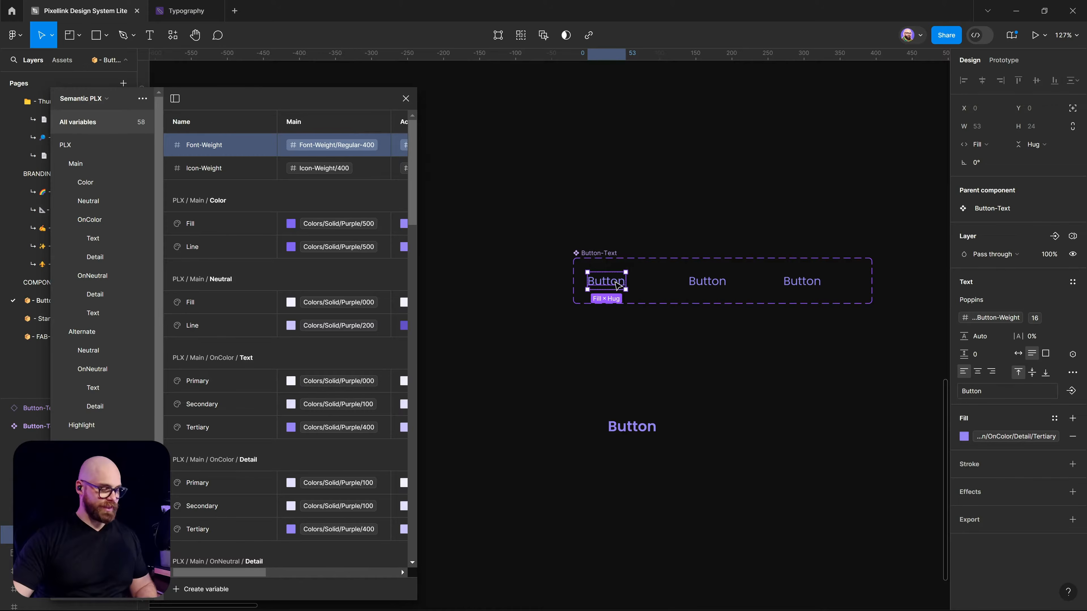
key(ctrl+alt+a)
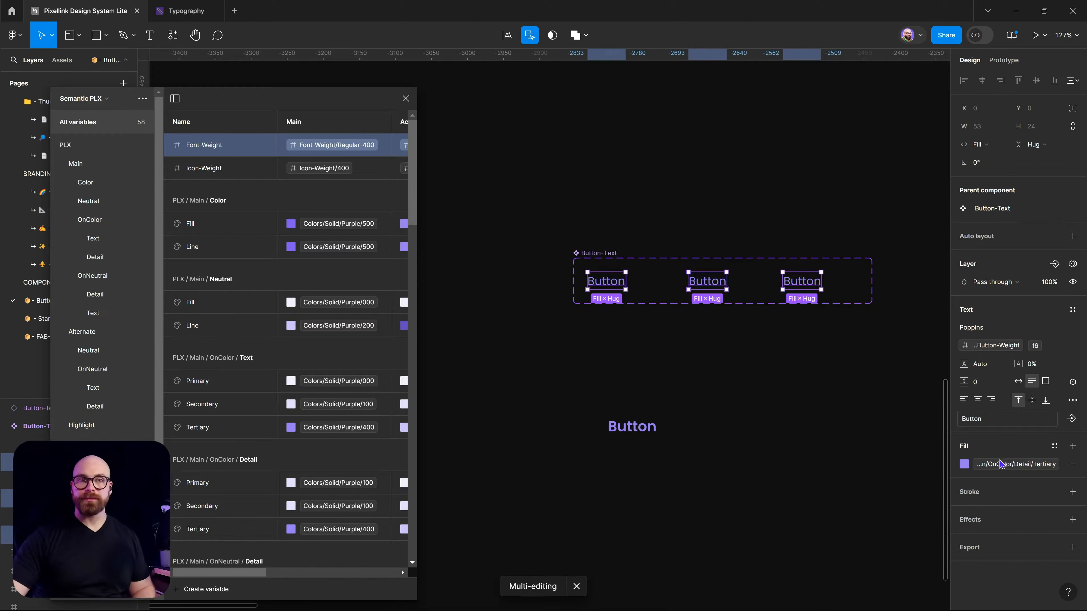
click(999, 350)
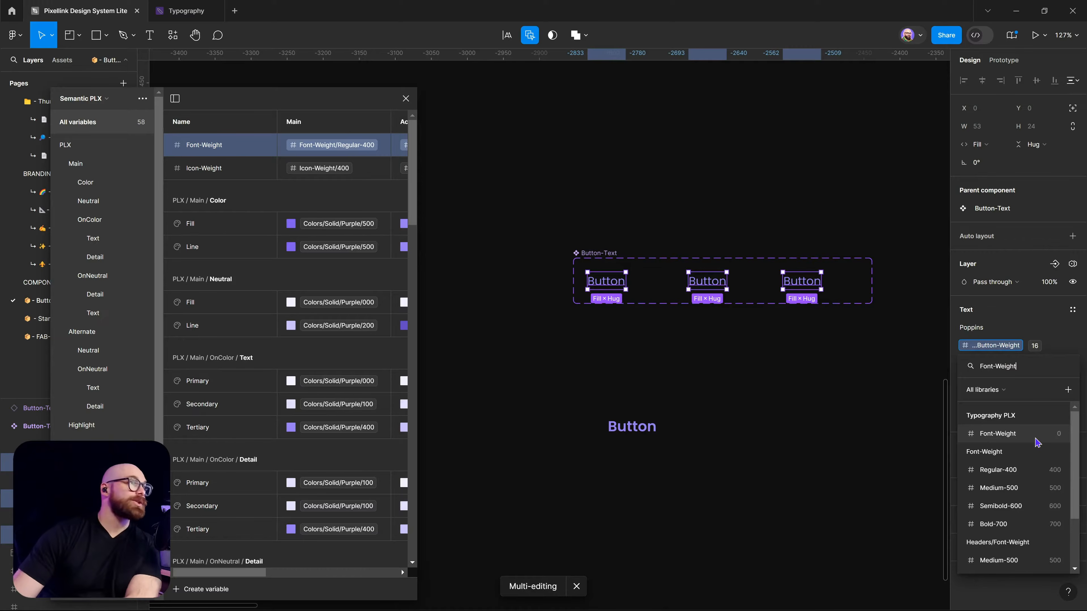
scroll(1038, 443, down, 2)
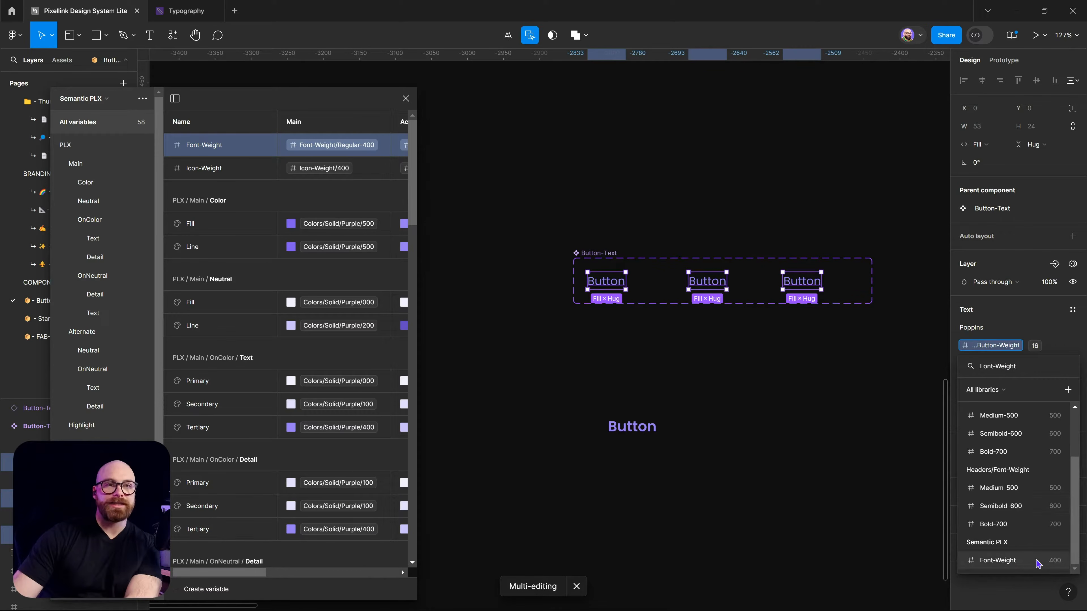
click(1009, 564)
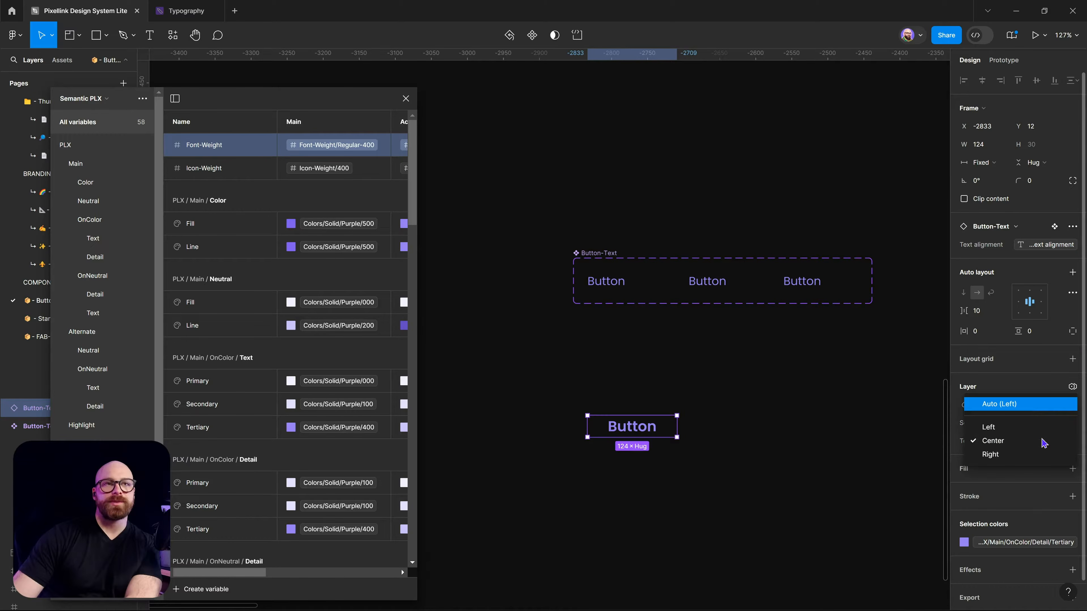
- Switch the Button-Text instance's Text-Alignment mode to Auto (Left) and back to Center
key(Return)
click(1049, 446)
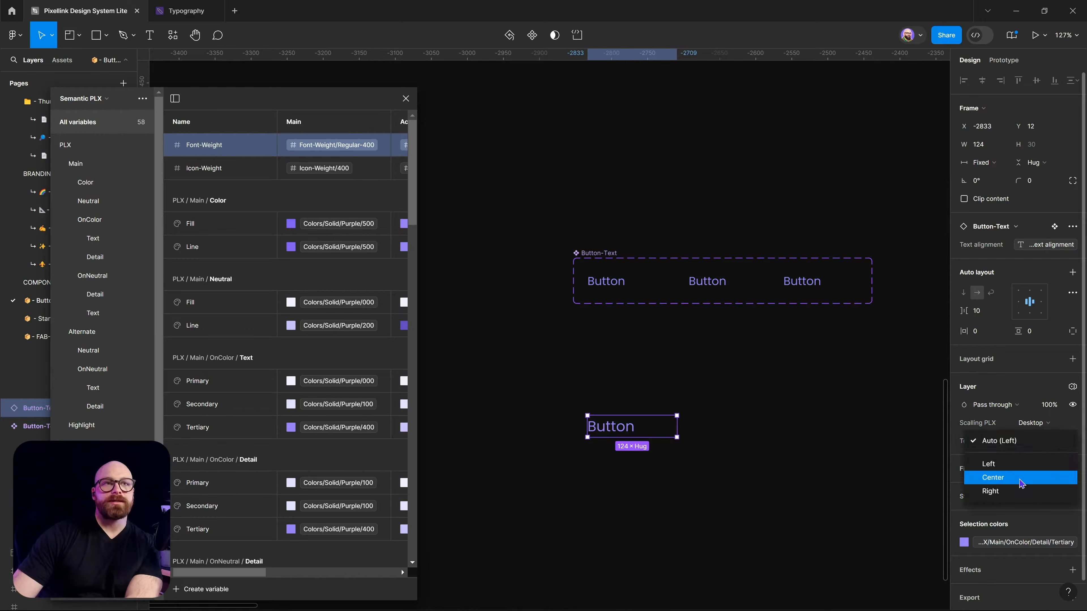
click(1025, 477)
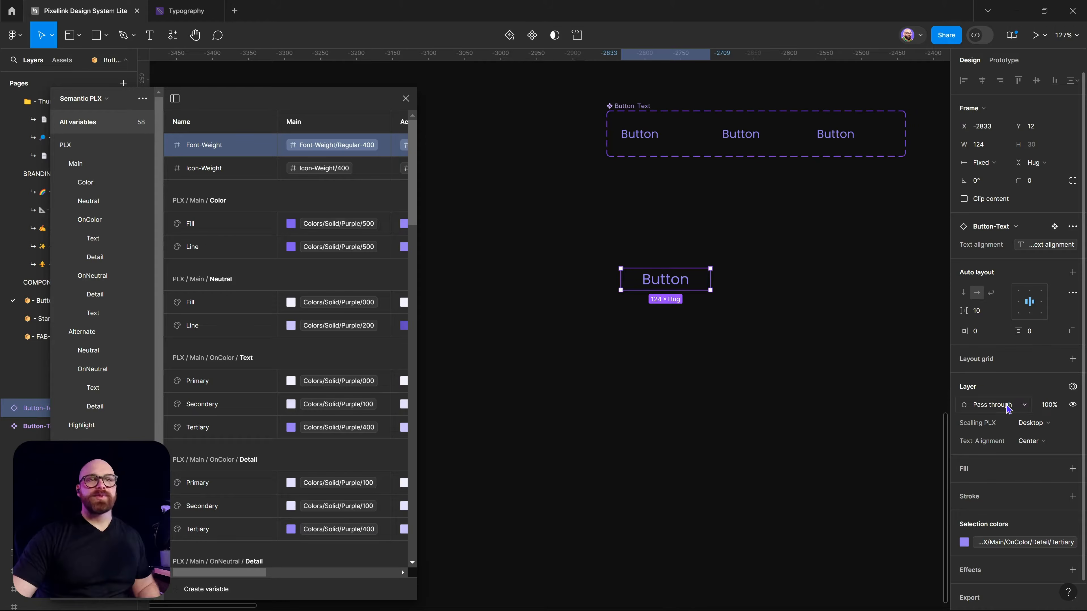
- Set the Button-Text instance's Semantic PLX mode to Selected
click(1072, 387)
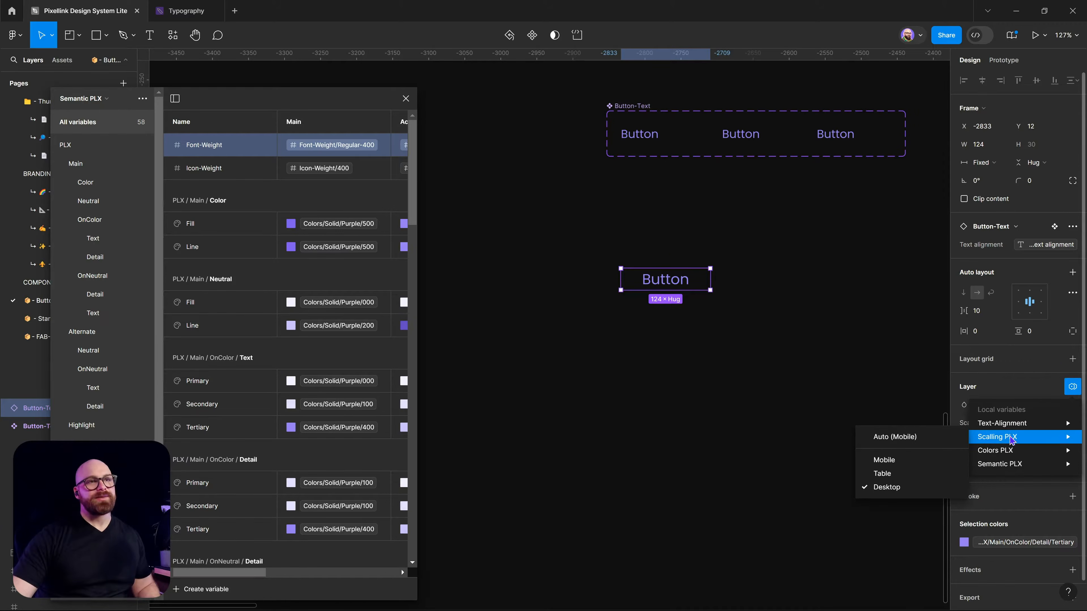
mouse_move(1013, 450)
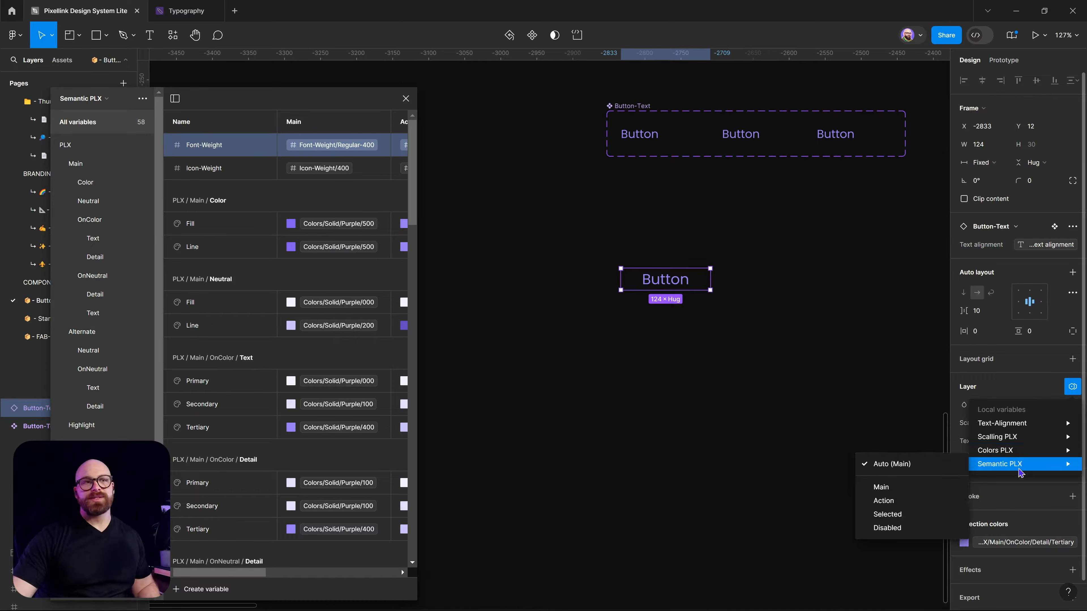
click(927, 519)
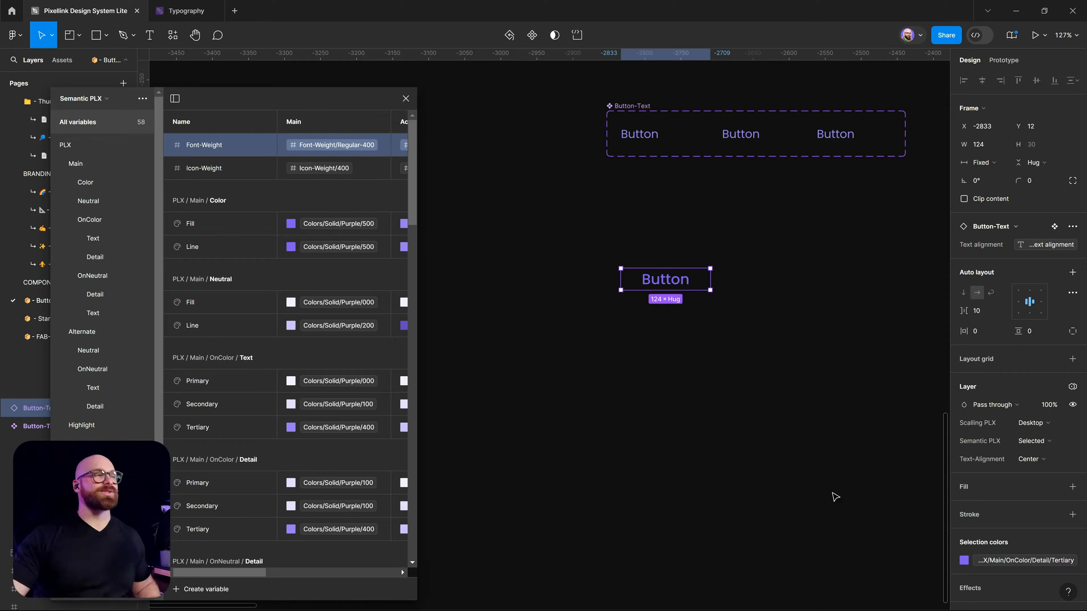
- Duplicate the Button-Text instance beside the original and reset the copy's modes to Scalling PLX Auto (Mobile) and Semantic PLX Auto (Main)
ctrl+scroll(756, 402, down, 6)
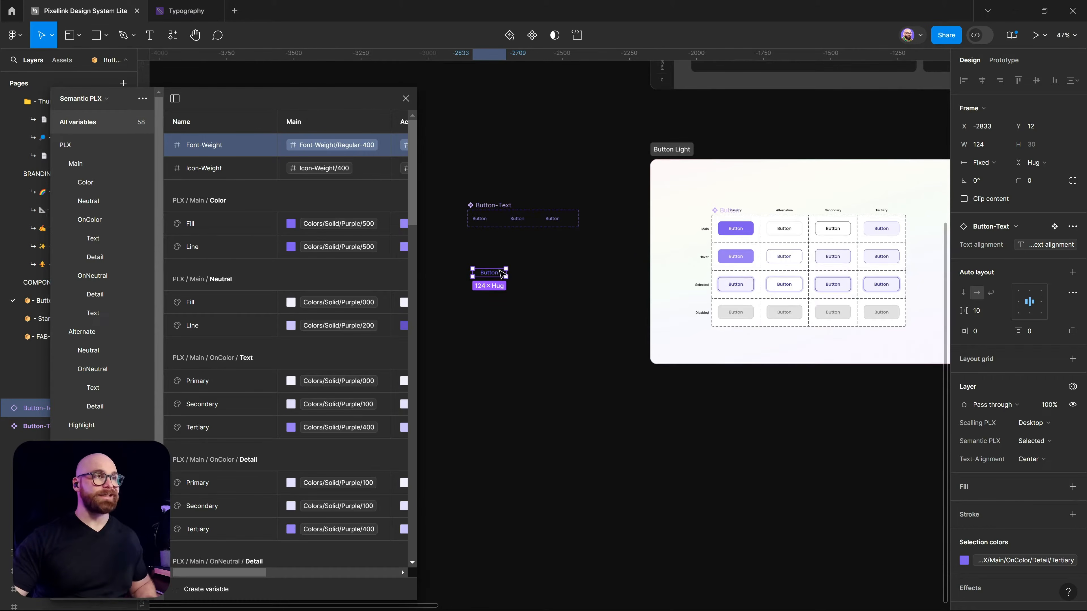
alt+drag(501, 278, 563, 278)
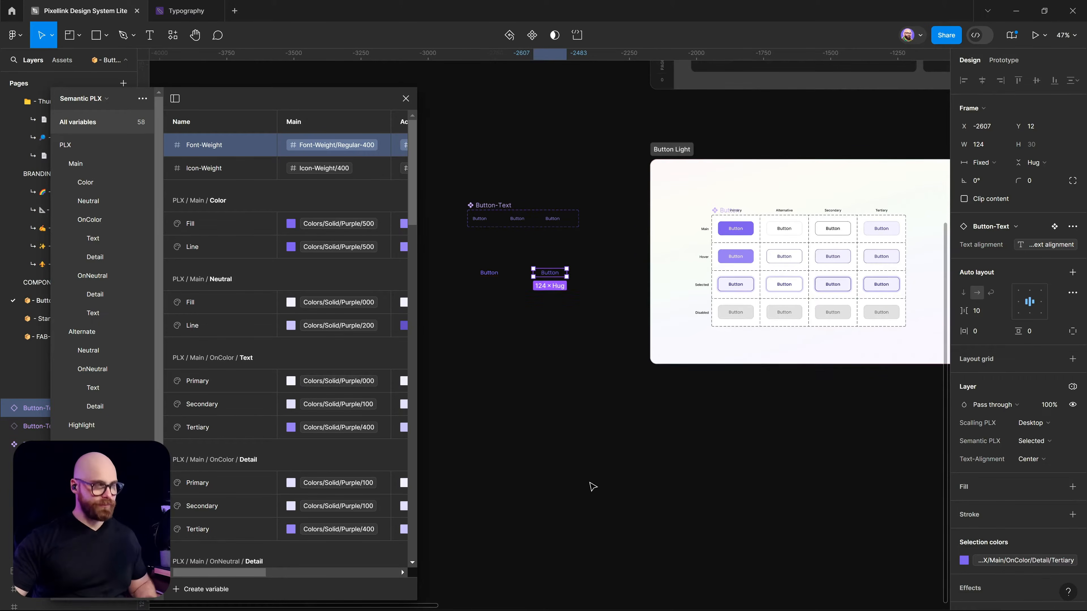
click(1045, 429)
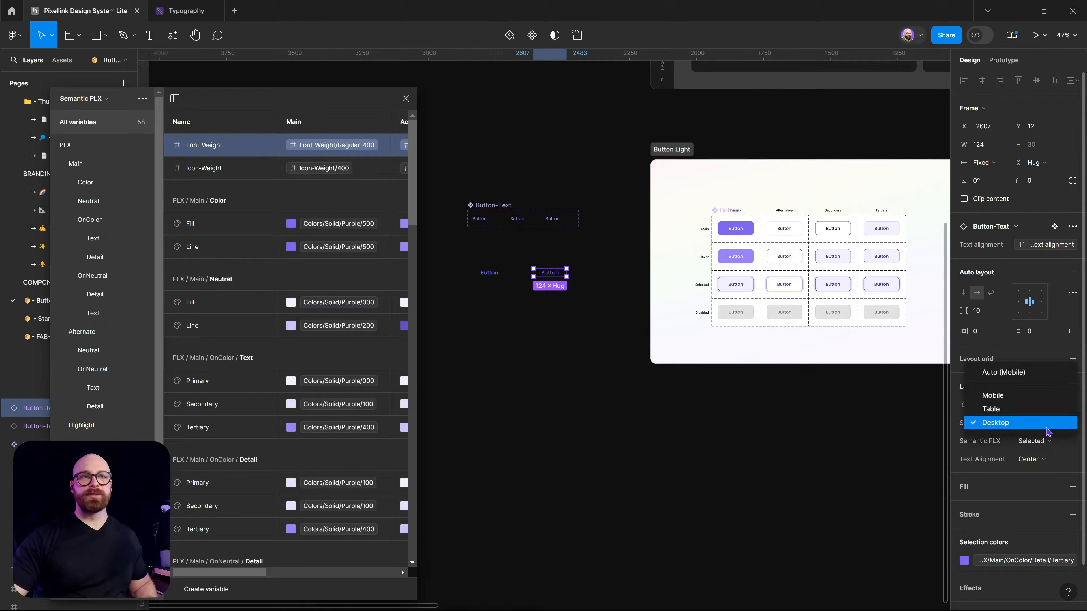
click(1032, 374)
click(1044, 445)
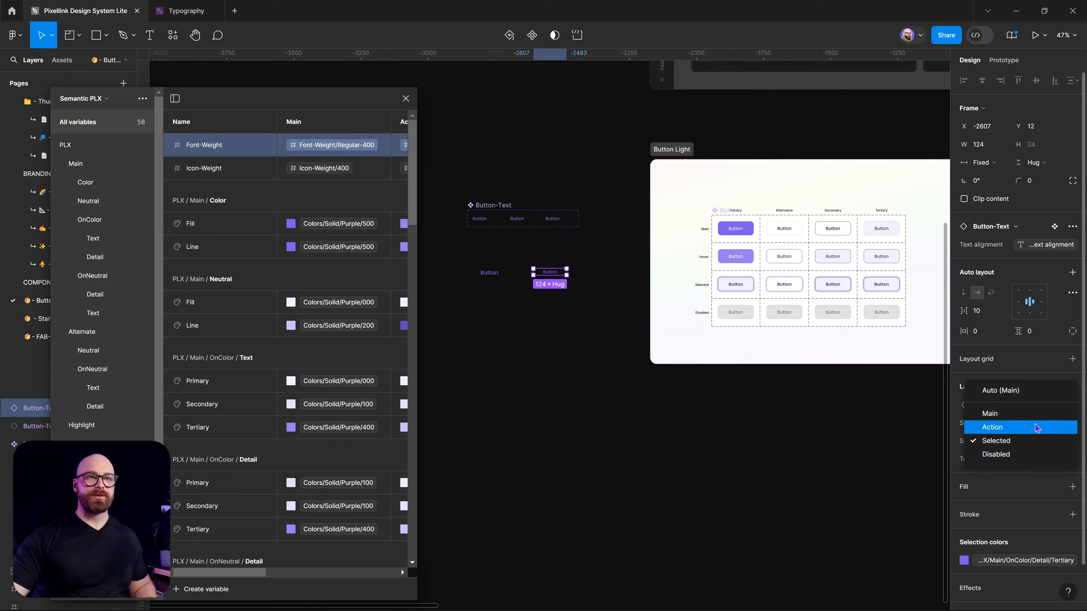
click(1027, 394)
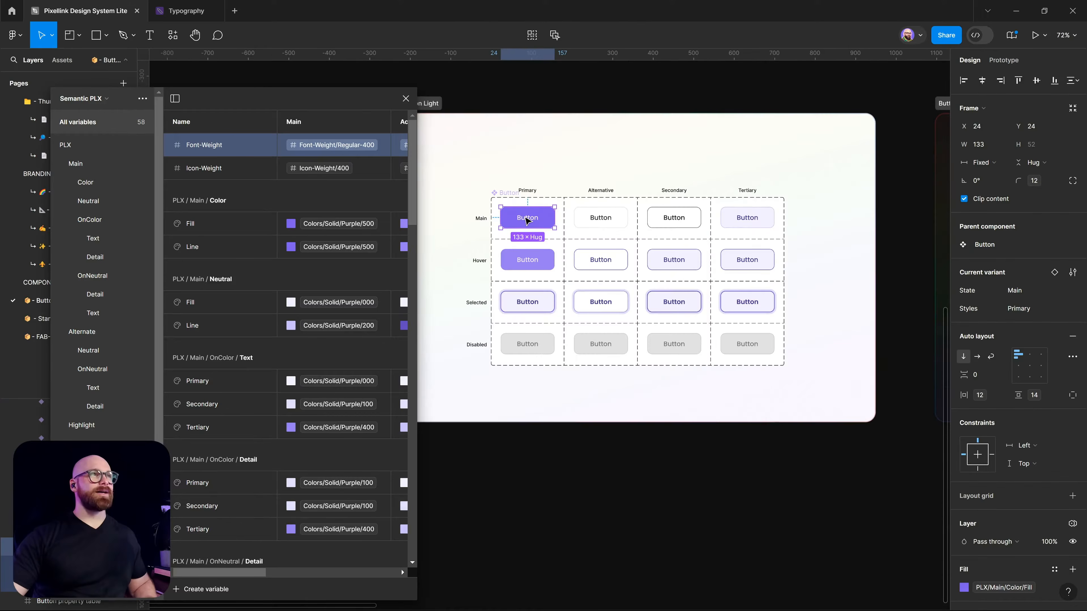
- Multi-edit the labels of all Button variants in the Button Light frame and replace them with the copied Button-Text instance
double_click(529, 223)
double_click(574, 262)
key(shift+Return)
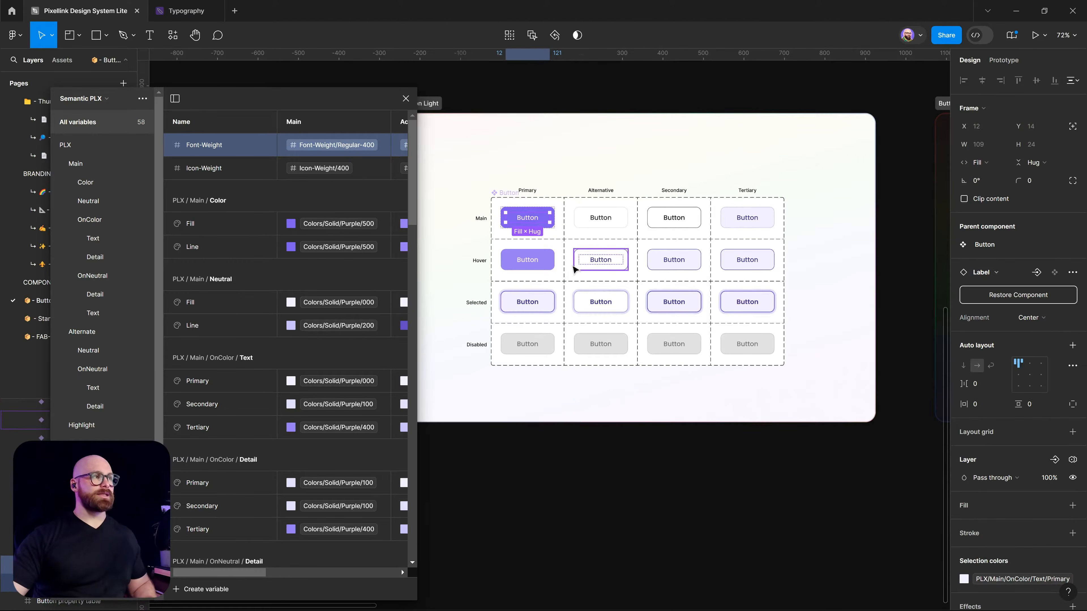
key(ctrl+alt+a)
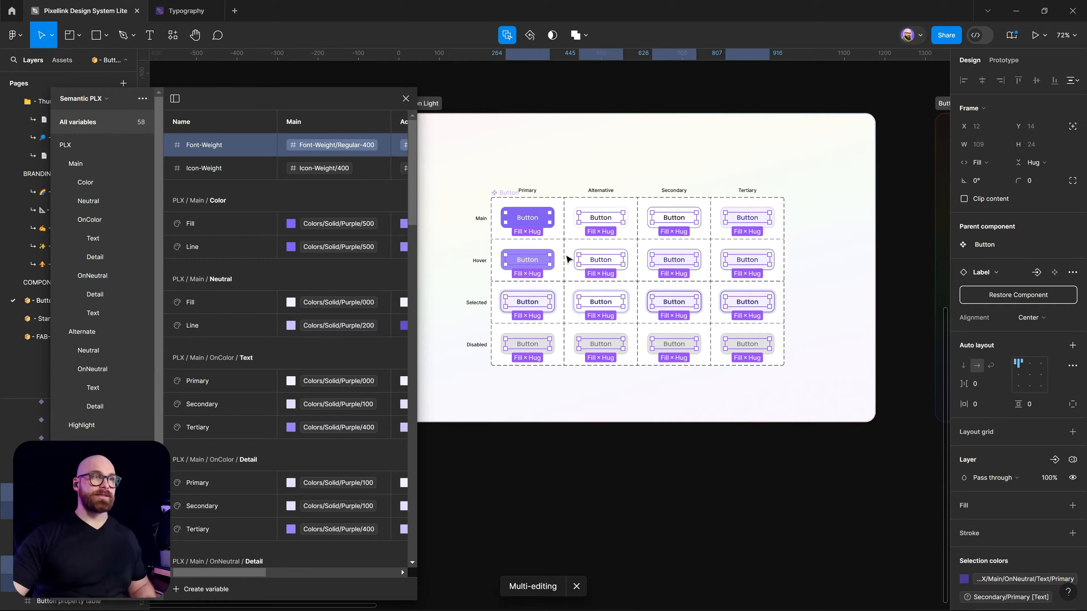
right_click(530, 216)
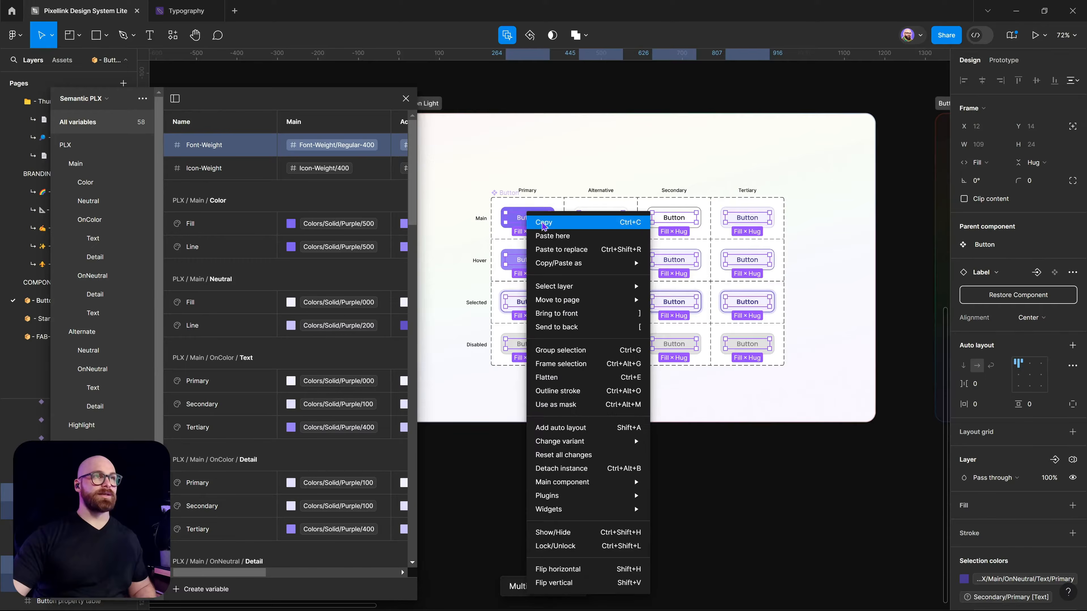
click(570, 251)
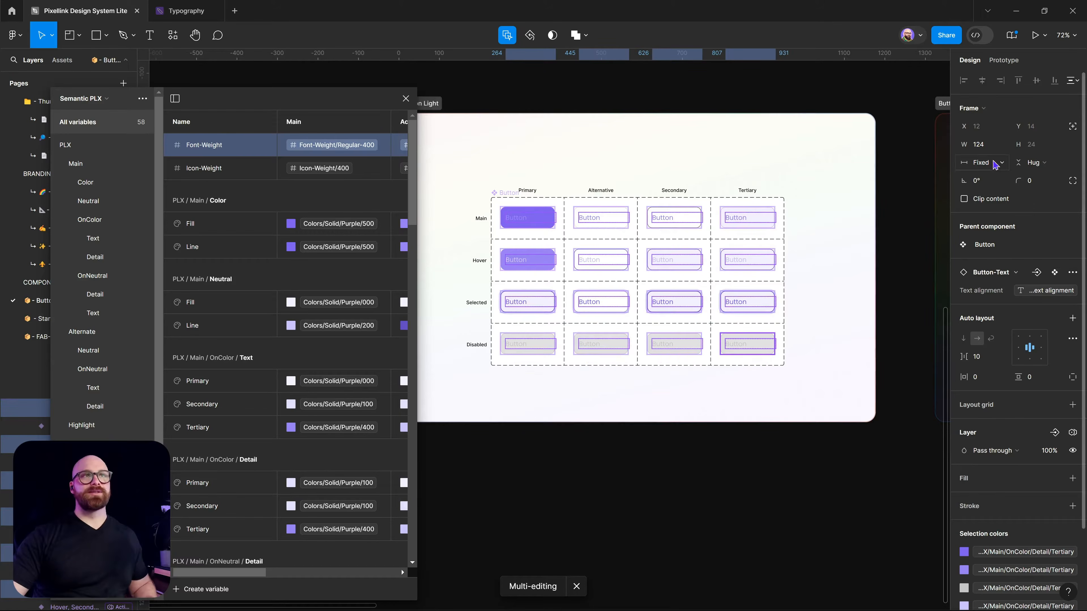
- Set the horizontal sizing of the Button-Text instances in all Button variants to Fill container
click(981, 163)
click(1005, 190)
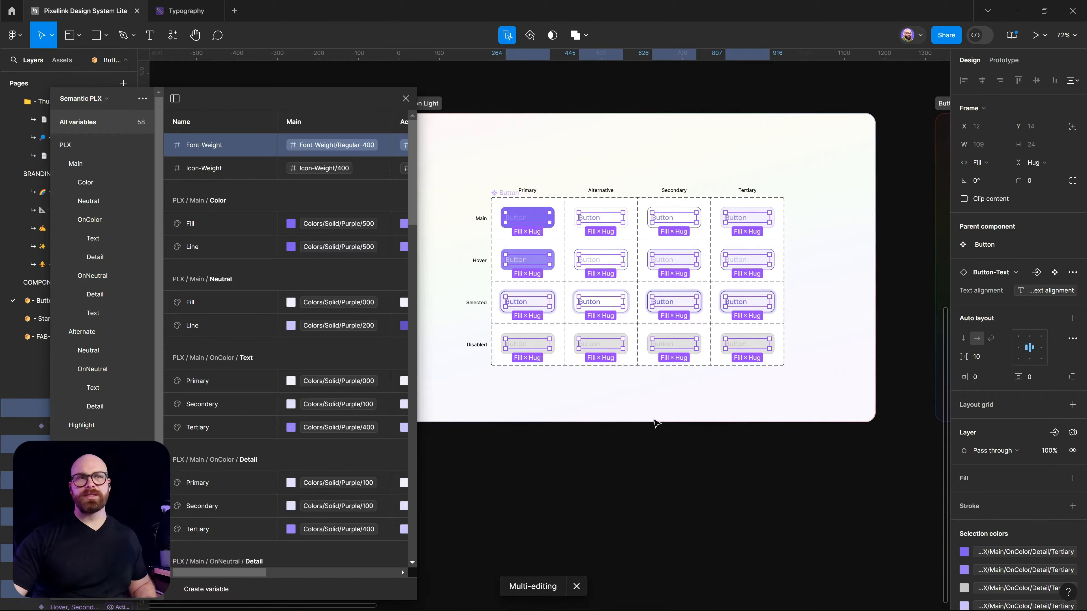
scroll(618, 289, left, 3)
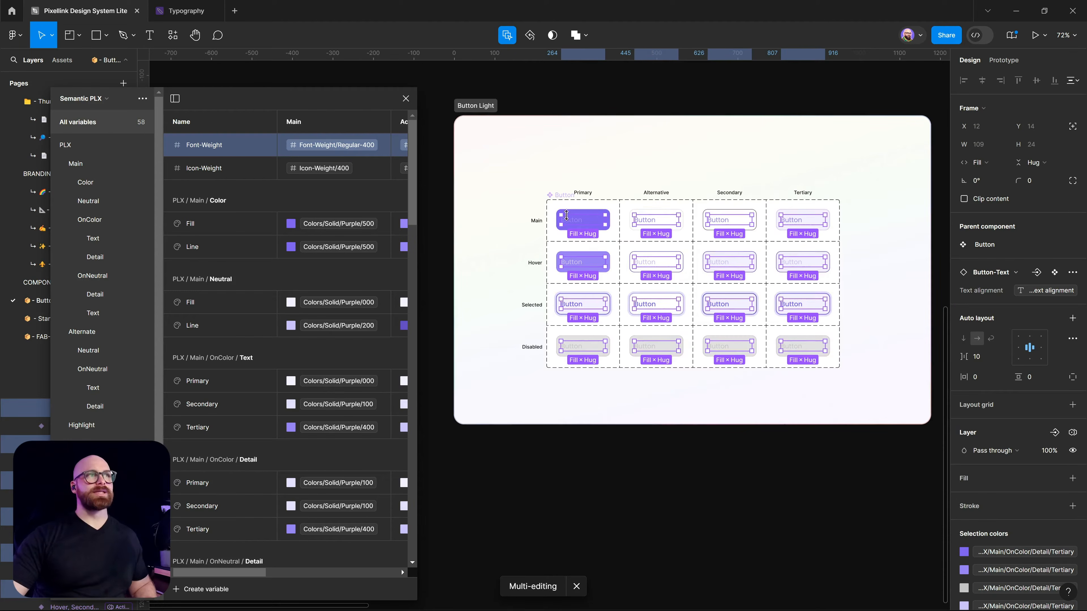
scroll(594, 228, up, 5)
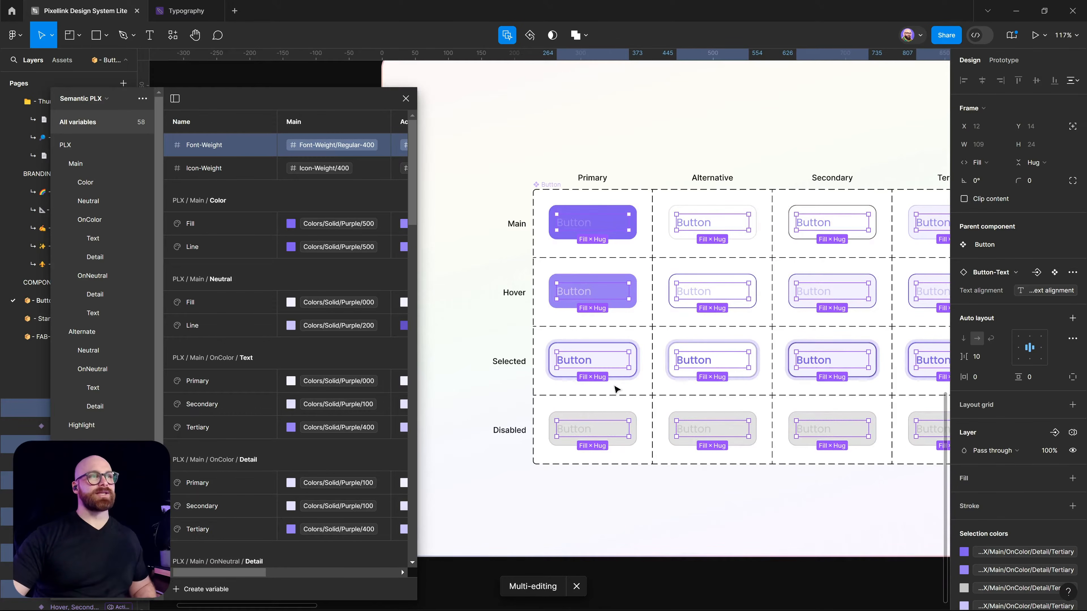
scroll(582, 224, up, 3)
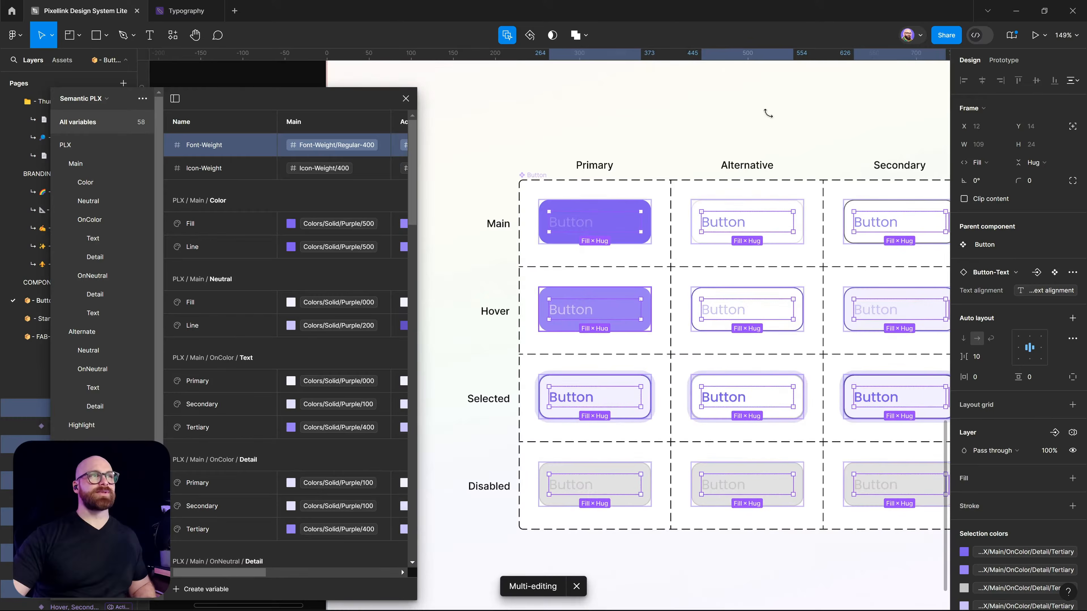
- Change the fill of the text layers in all three Button-Text variants to PLX/Main/OnColor/Detail/Primary
scroll(743, 410, down, 7)
drag(697, 434, 889, 408)
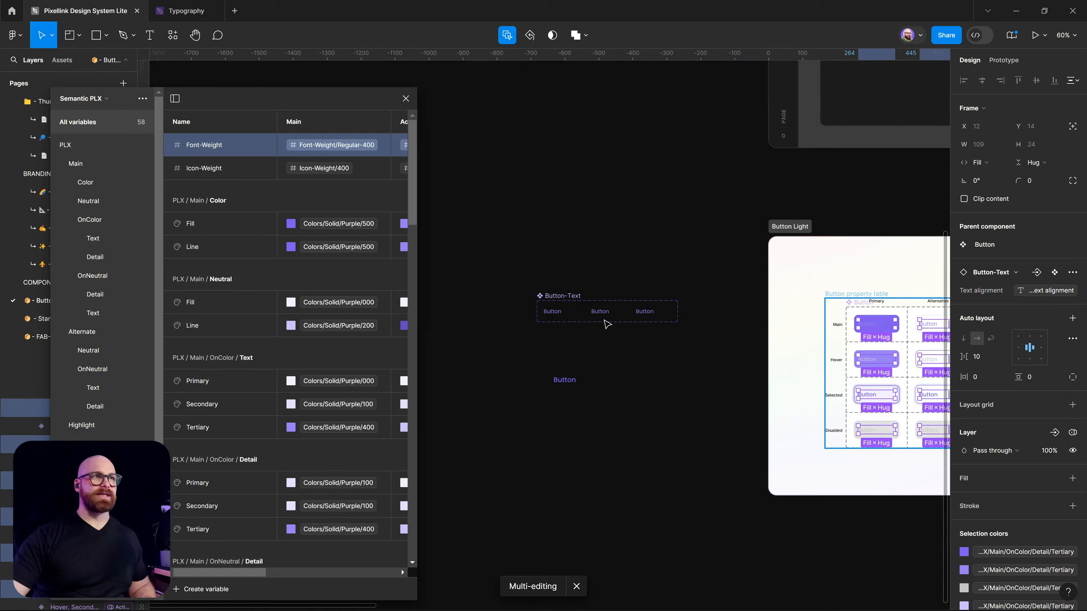
scroll(577, 314, up, 3)
ctrl+click(542, 313)
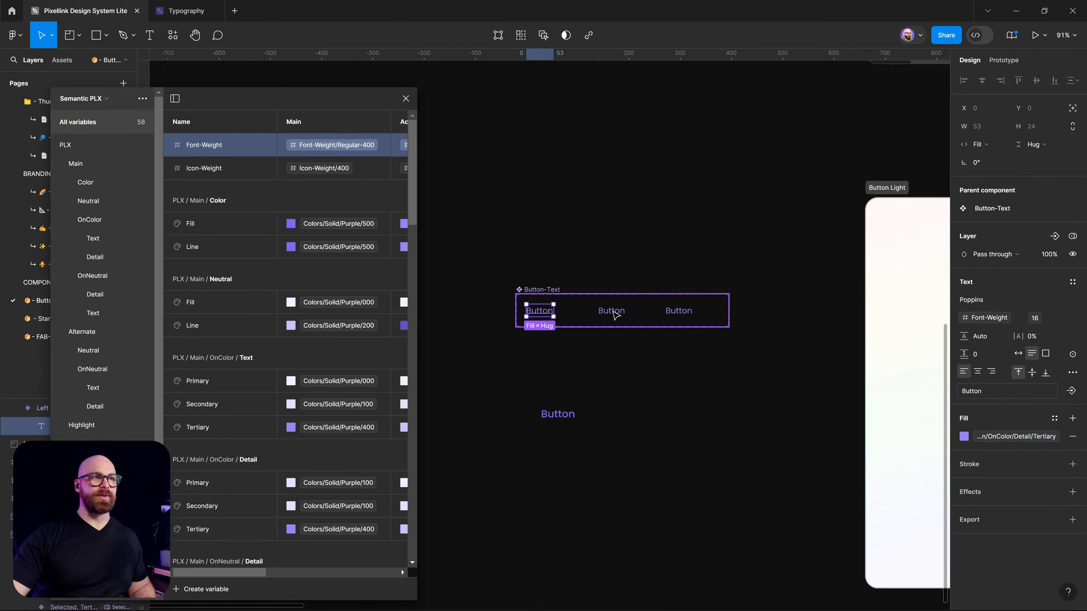
ctrl+shift+click(615, 314)
ctrl+shift+click(683, 314)
click(997, 467)
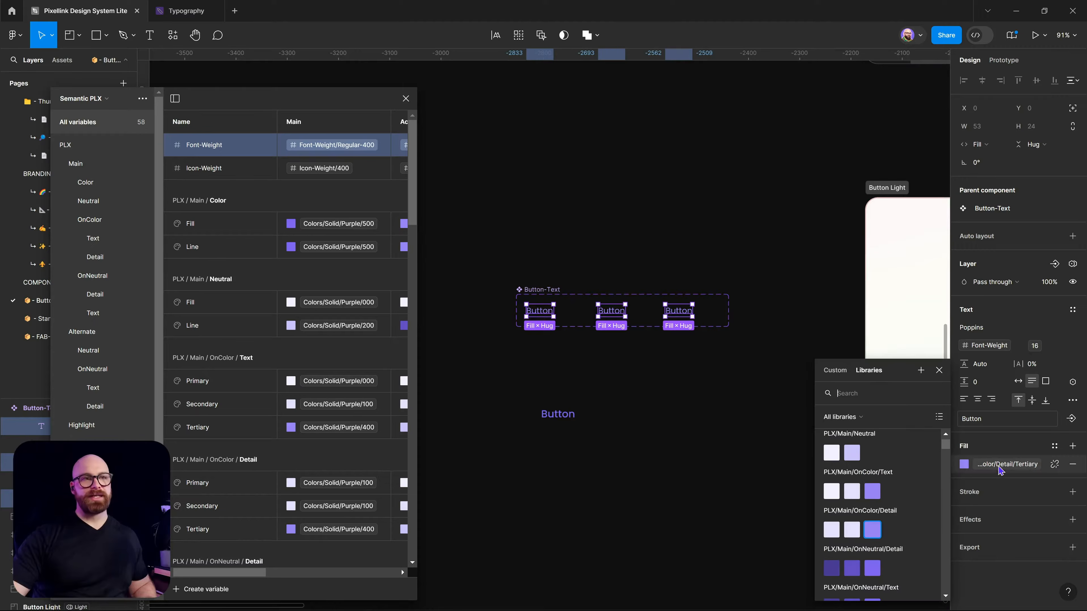
click(837, 535)
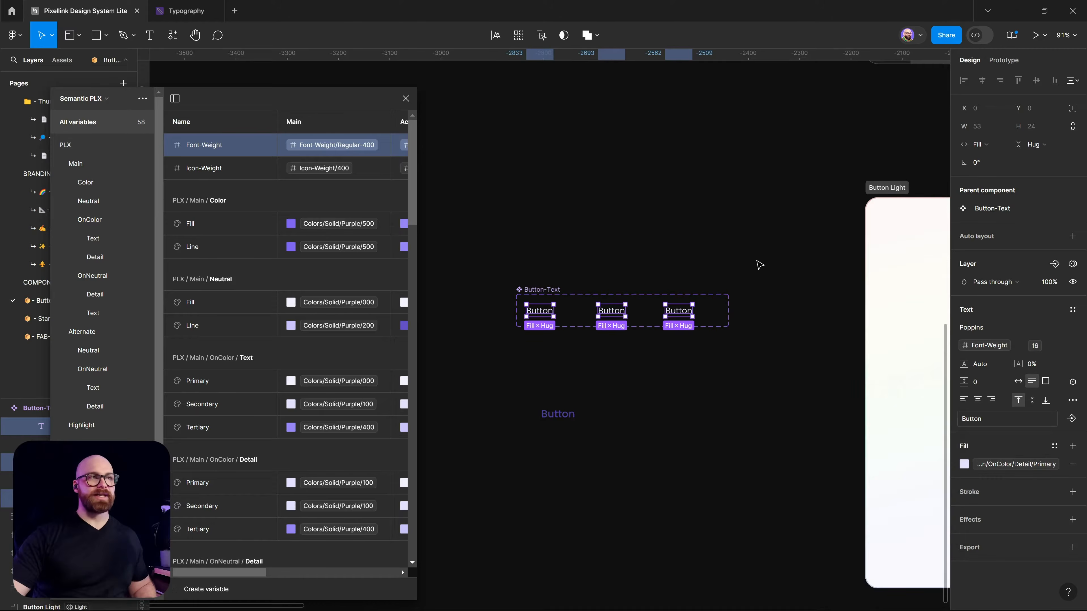
click(654, 445)
- Examine the label color and weight in the Primary button's Main, Hover and Selected variants in the Button Light frame
drag(683, 422, 314, 341)
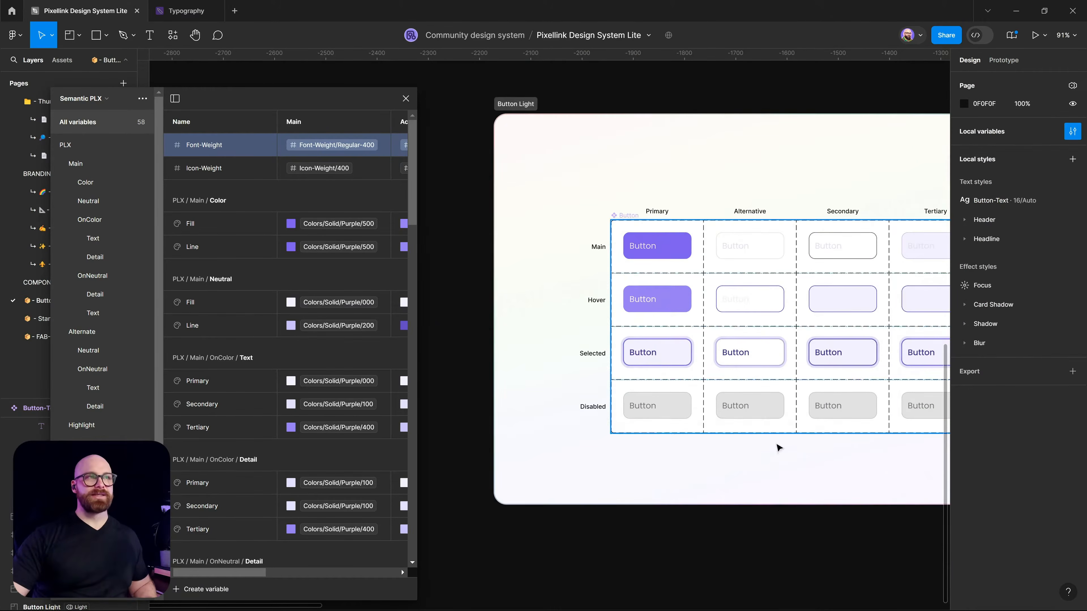
drag(778, 446, 639, 416)
scroll(629, 299, down, 1)
ctrl+click(633, 251)
scroll(630, 314, up, 3)
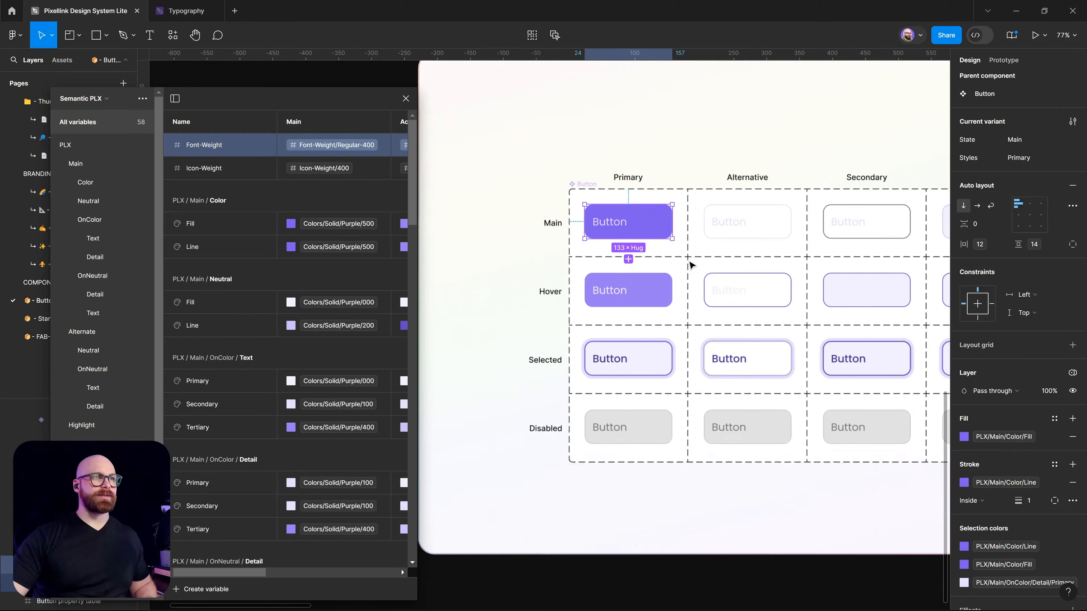
click(664, 355)
scroll(619, 394, up, 1)
scroll(622, 394, up, 4)
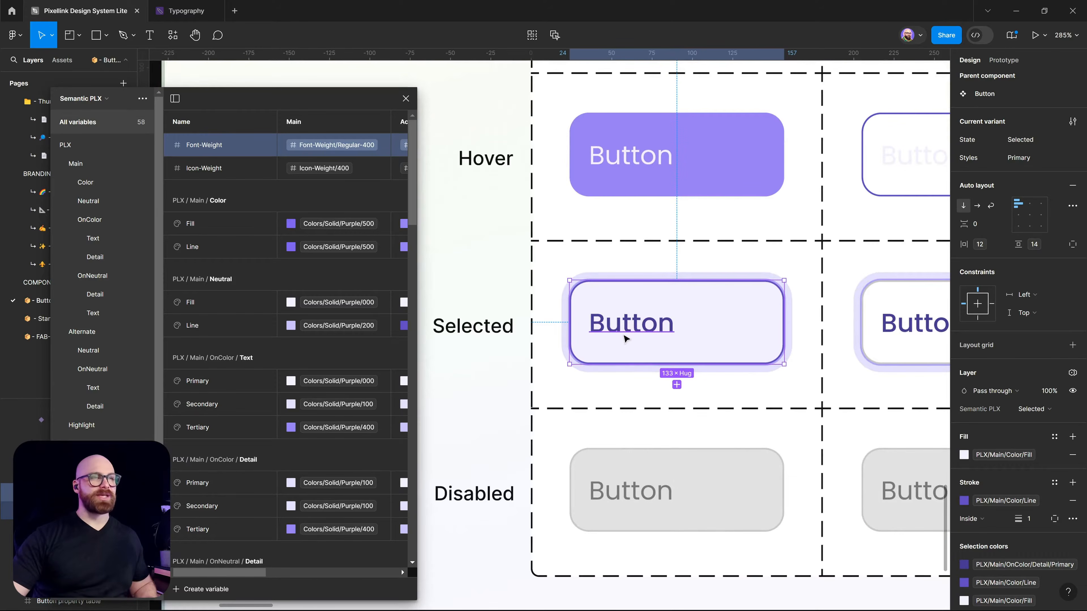
click(624, 336)
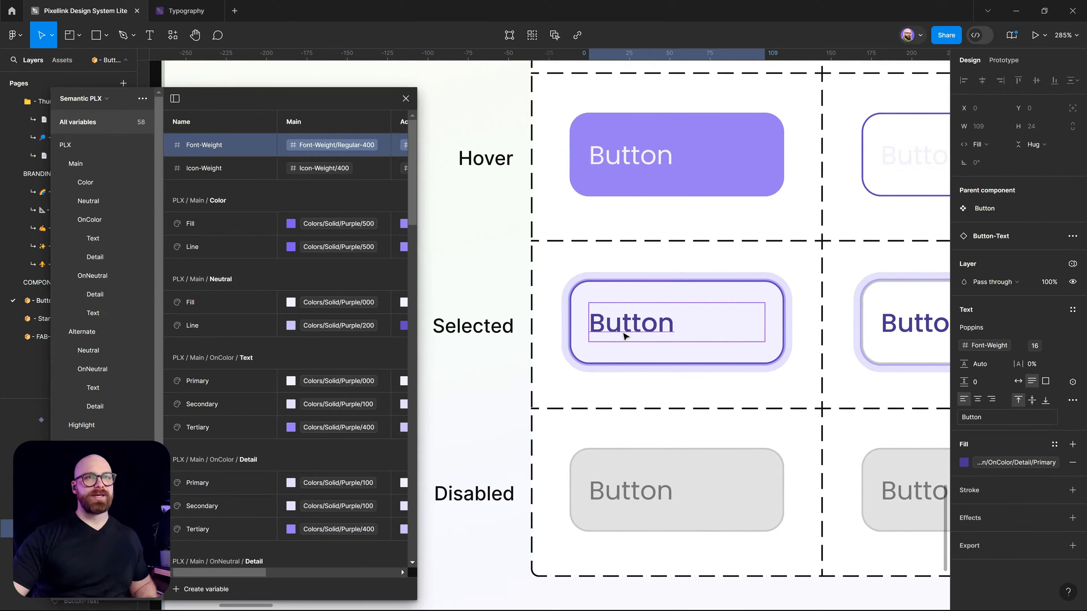
click(590, 300)
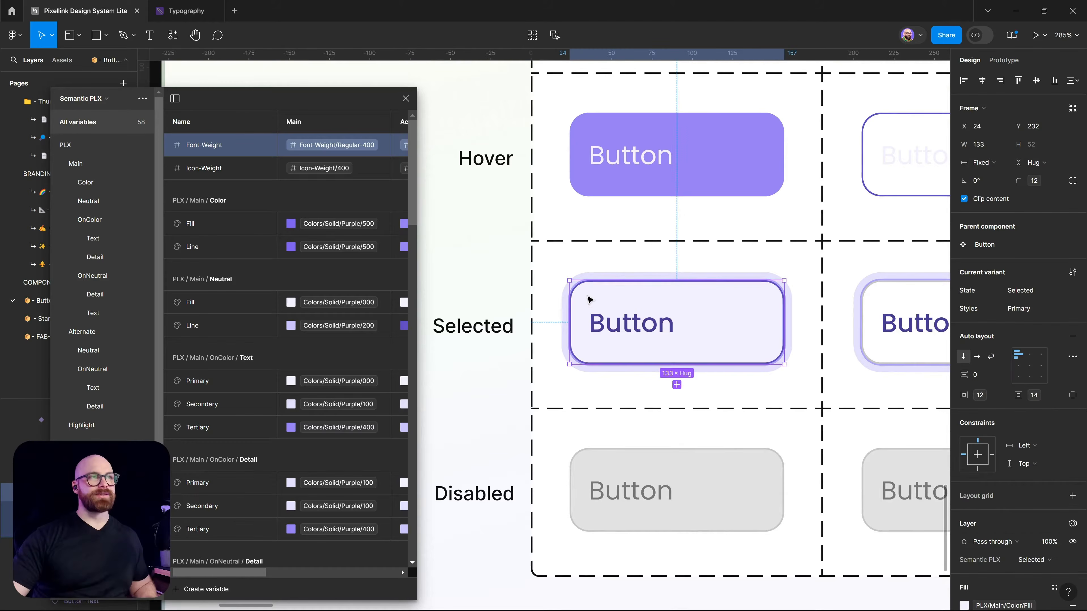
click(695, 150)
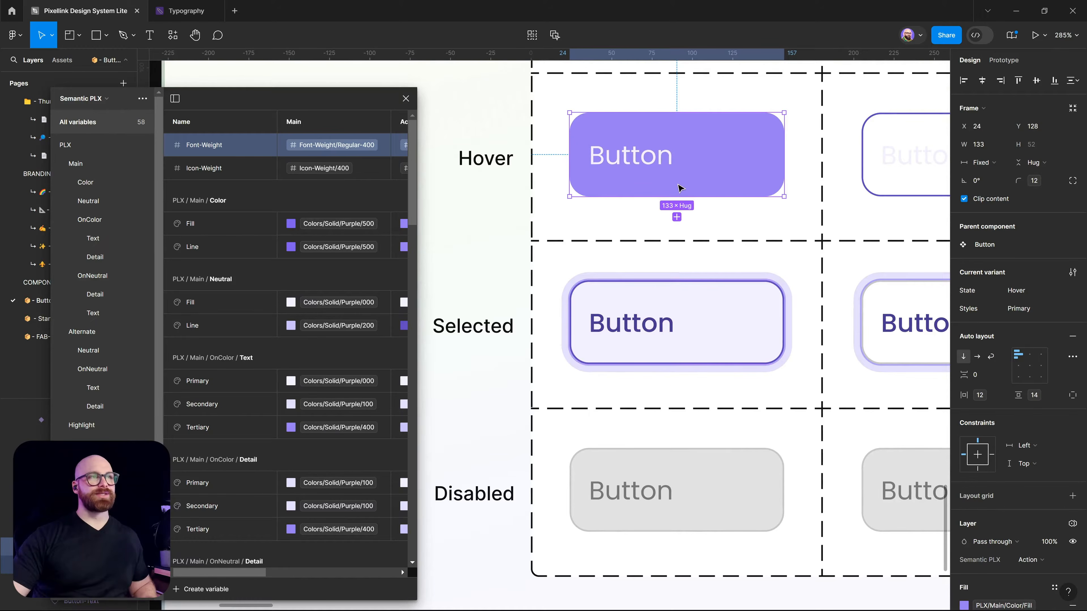
- Place an instance of the Main Primary Button on the empty canvas below the Button Light frame
scroll(679, 186, down, 5)
click(644, 146)
drag(644, 147, 693, 512)
scroll(746, 492, down, 6)
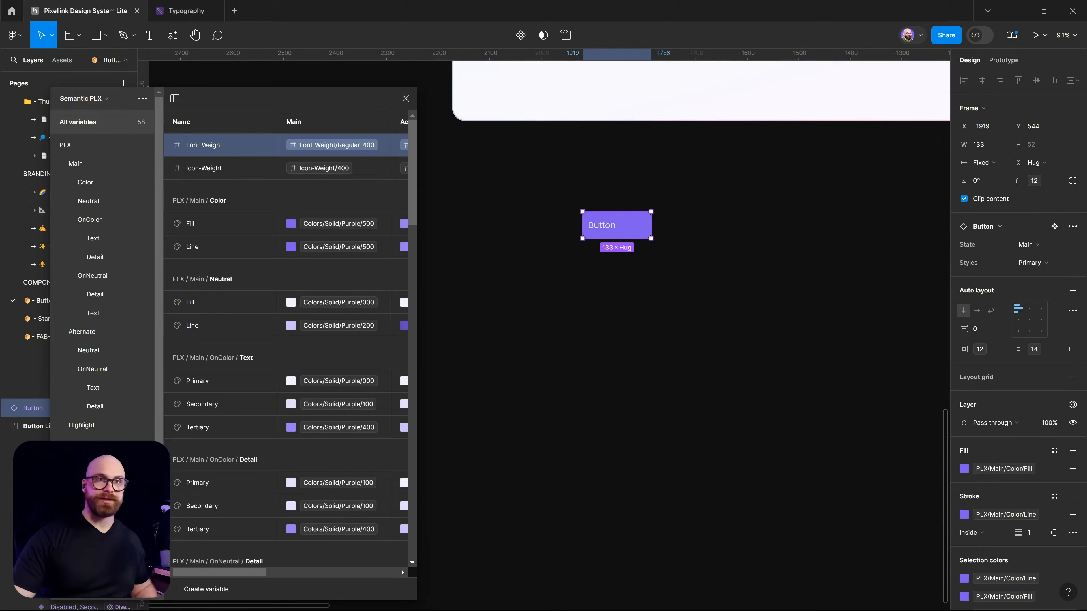
- Set the new Button instance's Scalling PLX mode to Desktop and its Text-Alignment mode to Center
click(1072, 405)
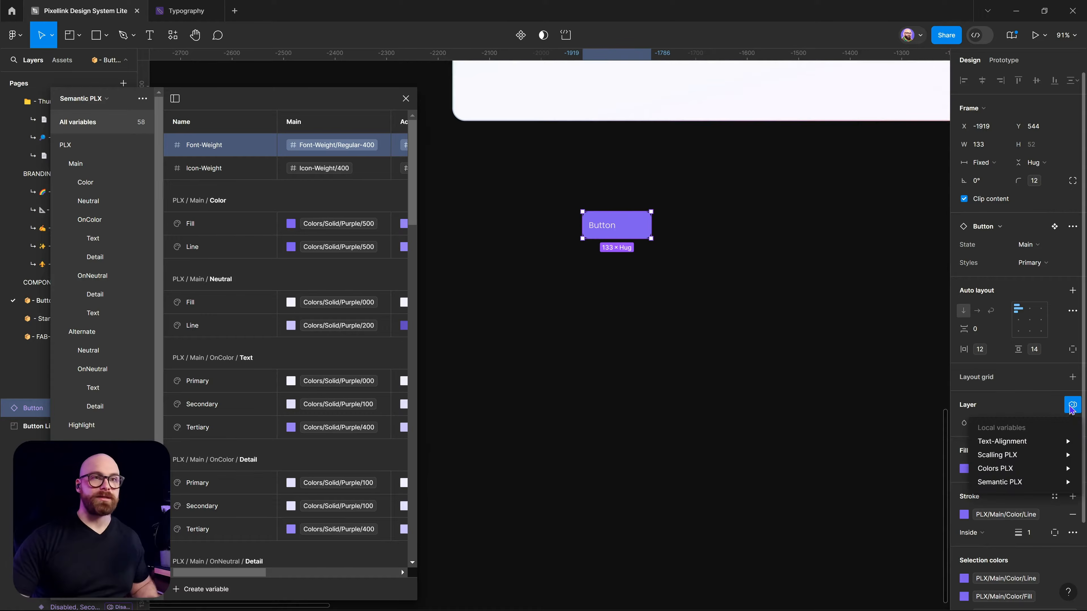
mouse_move(1031, 456)
click(887, 505)
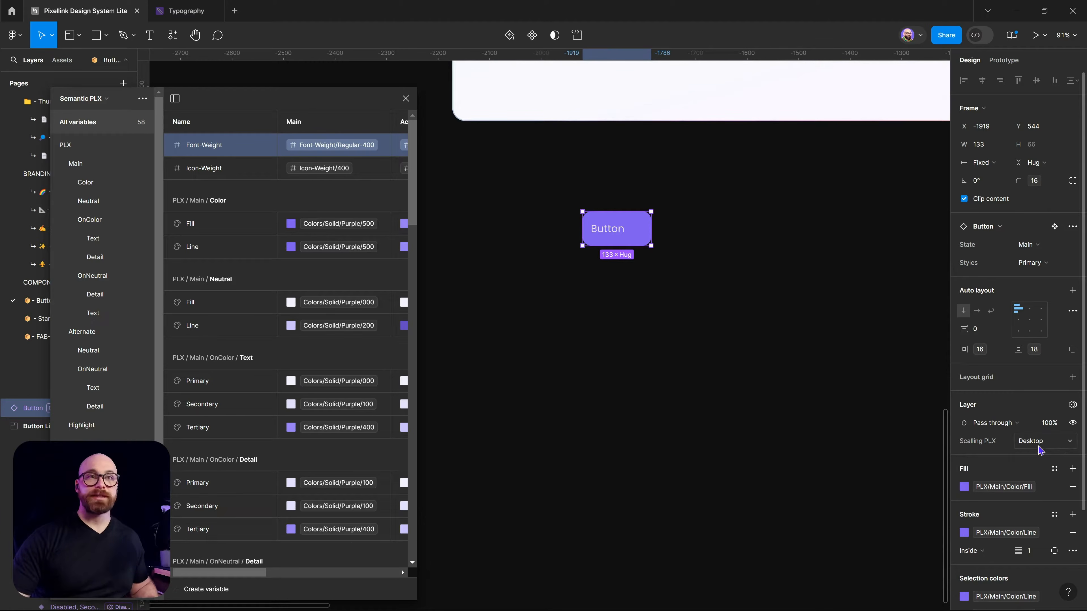
click(1072, 404)
mouse_move(1029, 441)
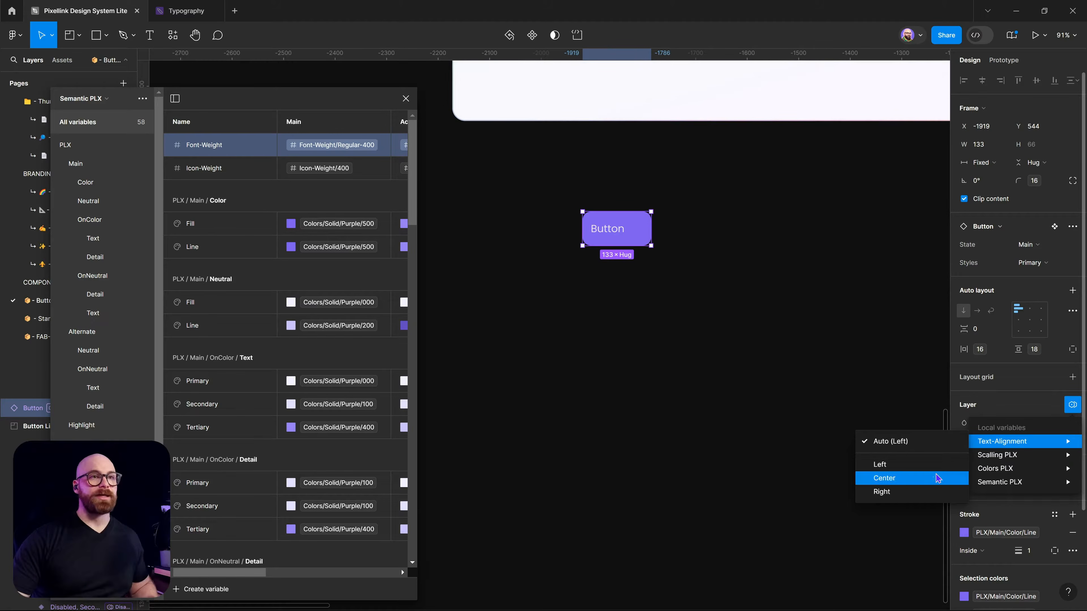
click(924, 479)
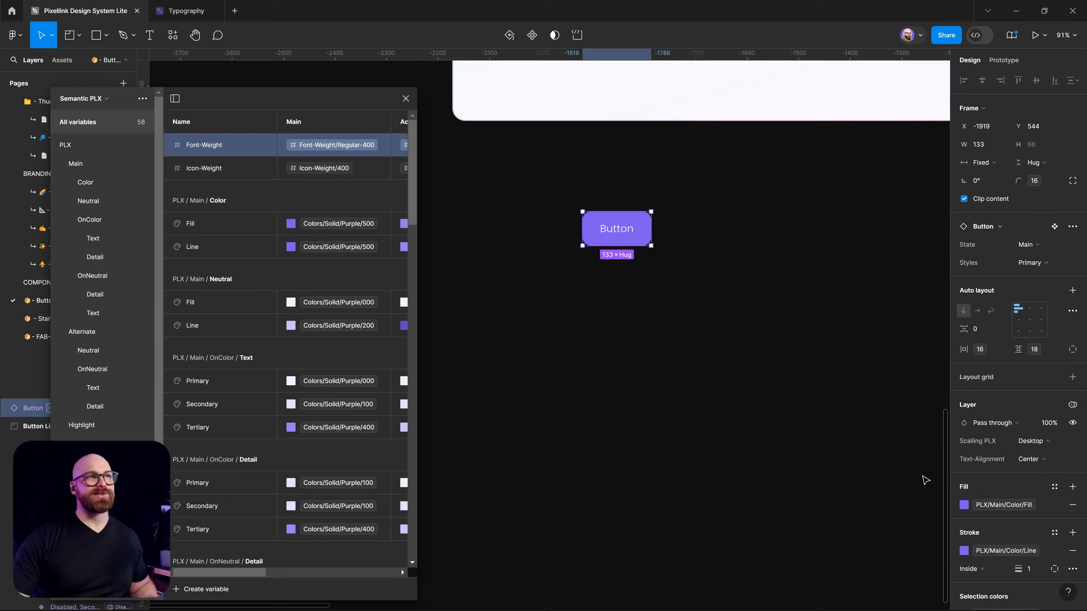
- Open the Semantic PLX mode choices for the new Button instance
click(1073, 405)
mouse_move(1020, 482)
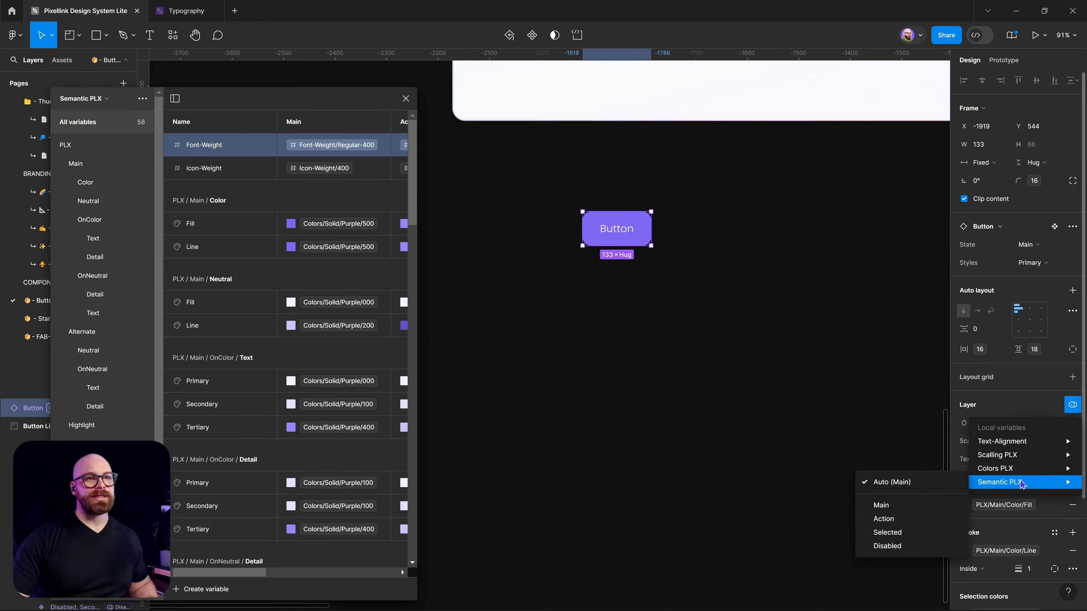
- Switch the button's Semantic PLX variable mode to Selected
click(893, 533)
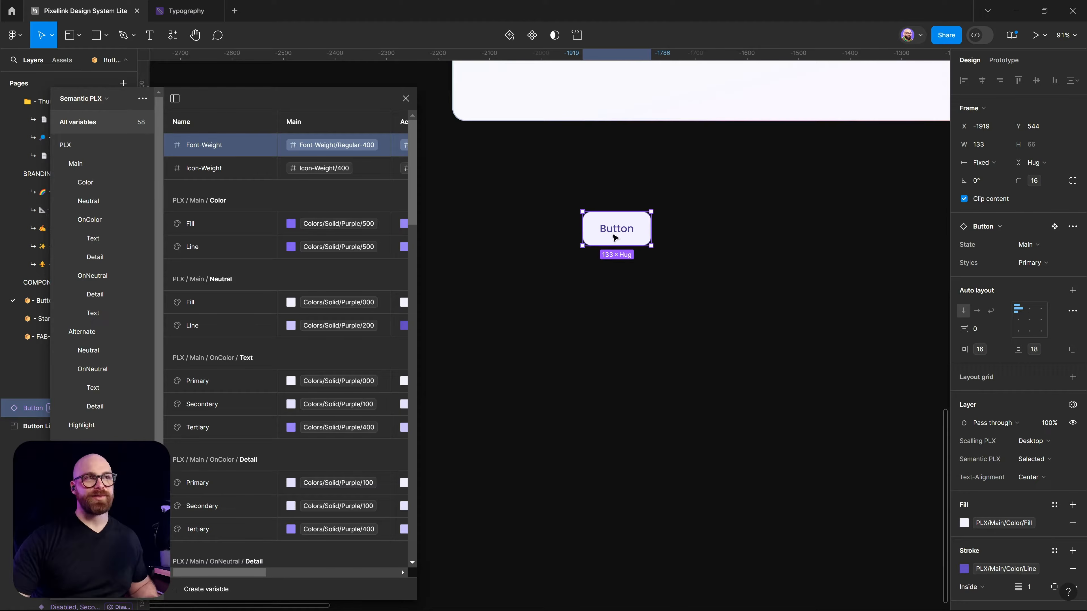
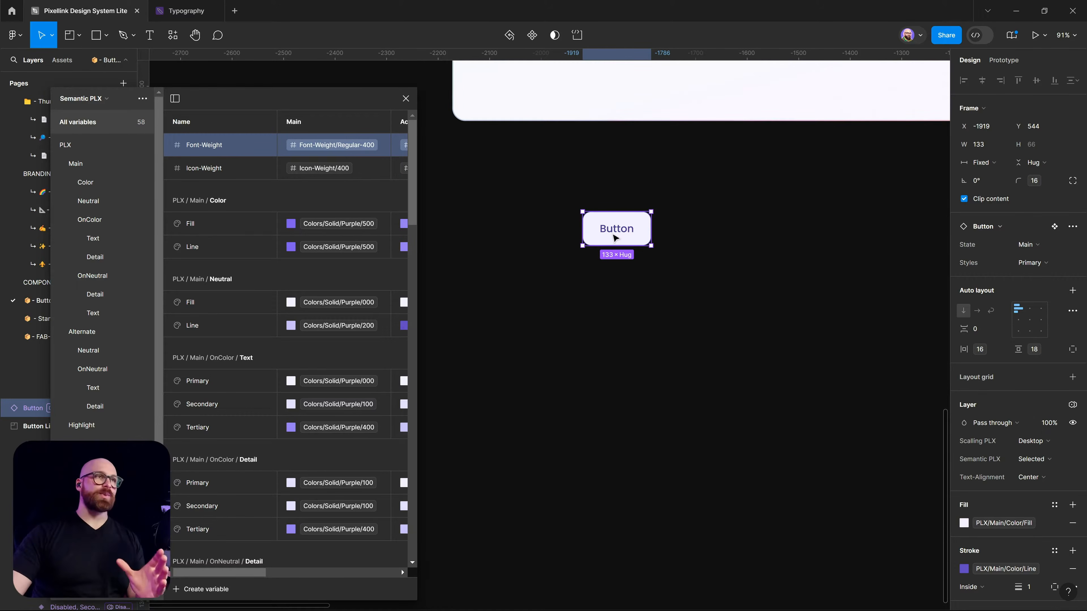
scroll(680, 253, up, 3)
scroll(680, 253, left, 4)
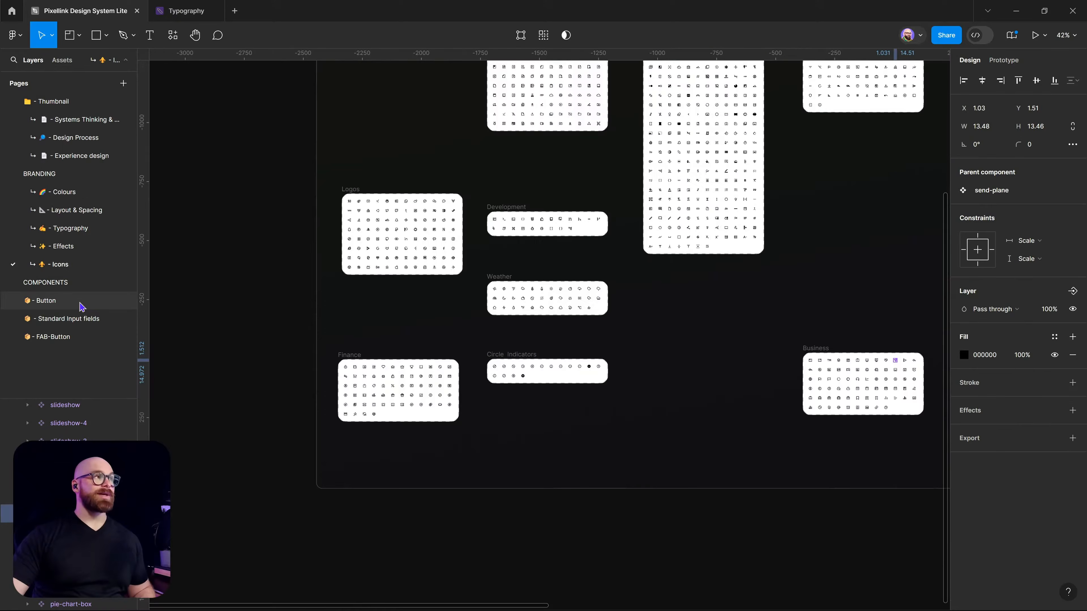
- Return to the Button page and draw a right-pointing chevron about 9 × 18 beside the button with the Pen tool
click(80, 301)
scroll(723, 299, up, 4)
key(p)
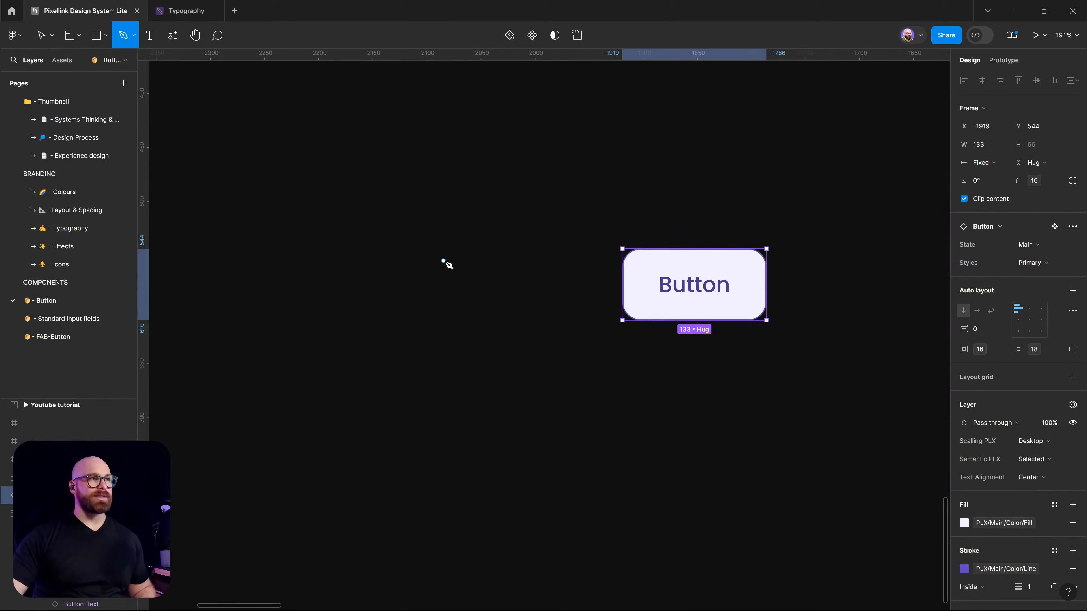
scroll(447, 264, up, 5)
click(459, 302)
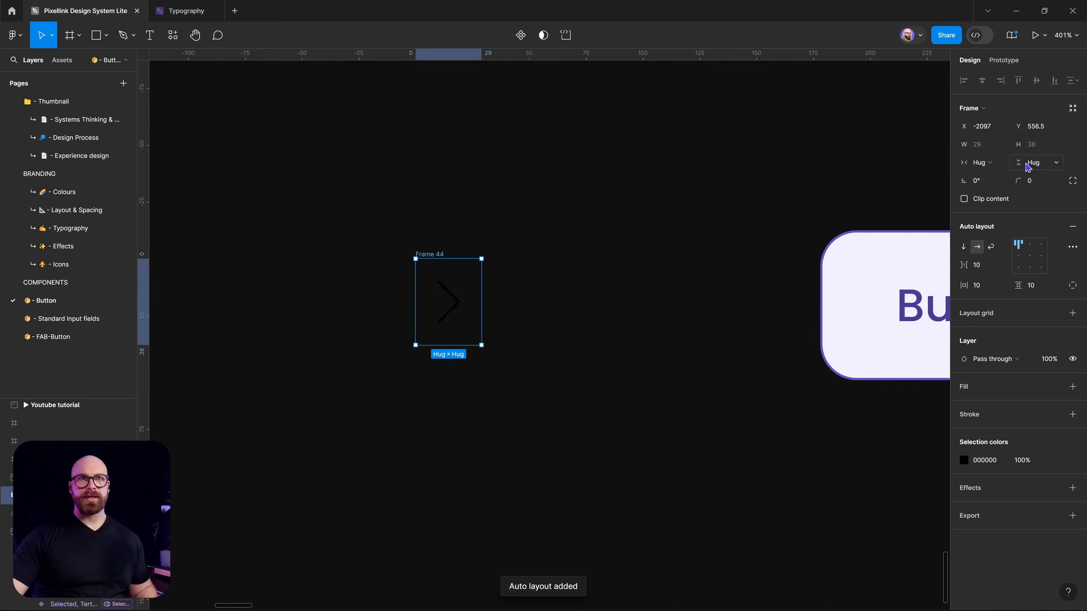
- Set the chevron's auto layout frame to a fixed 24 × 24 size and give it a white FFFFFF fill
click(1032, 144)
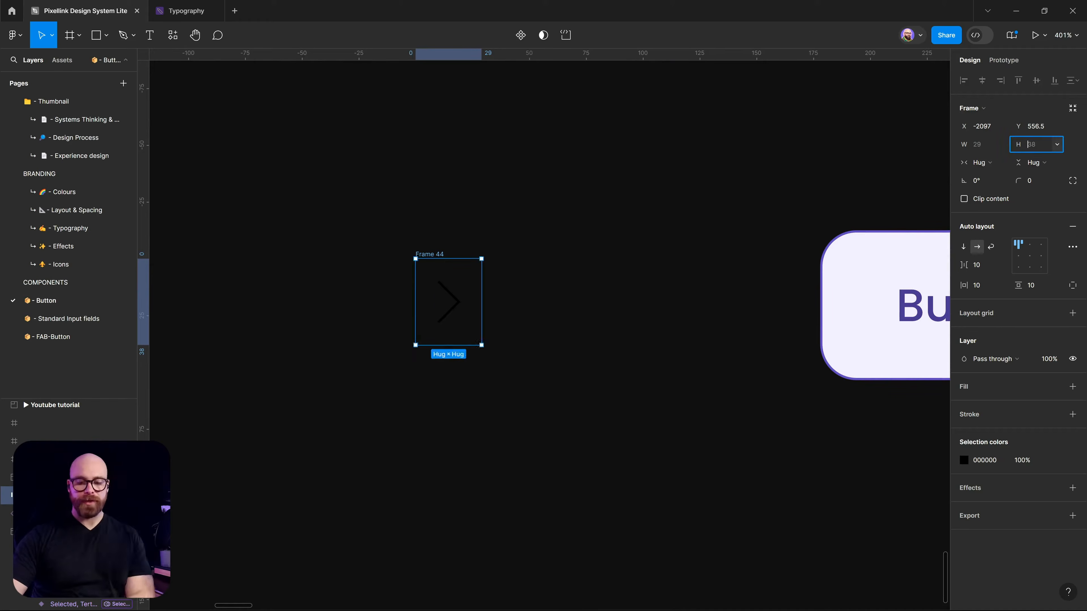
key(Return)
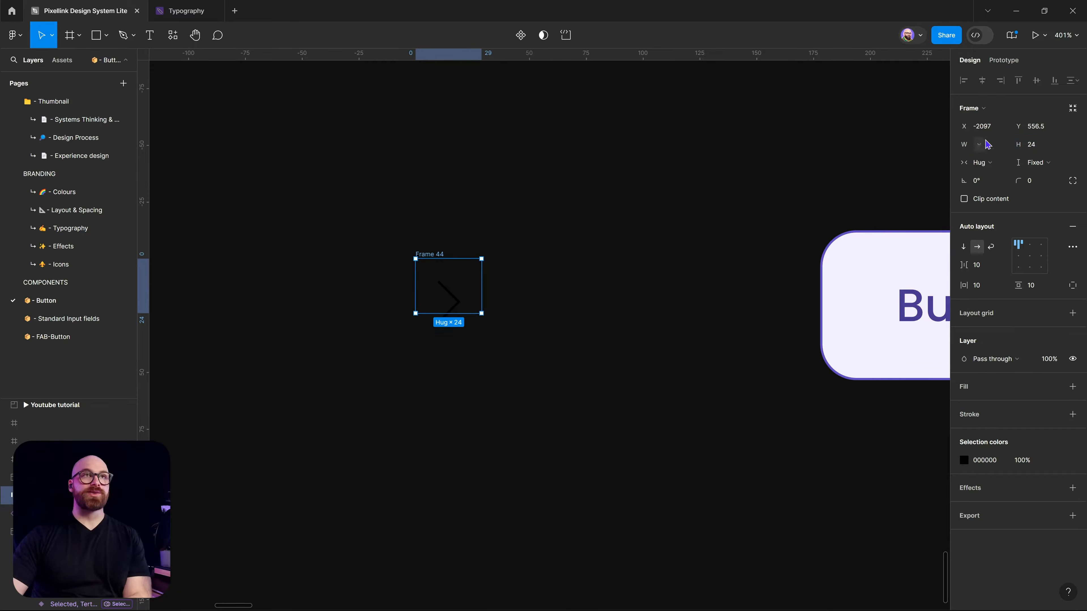
click(992, 147)
text(24)
key(Return)
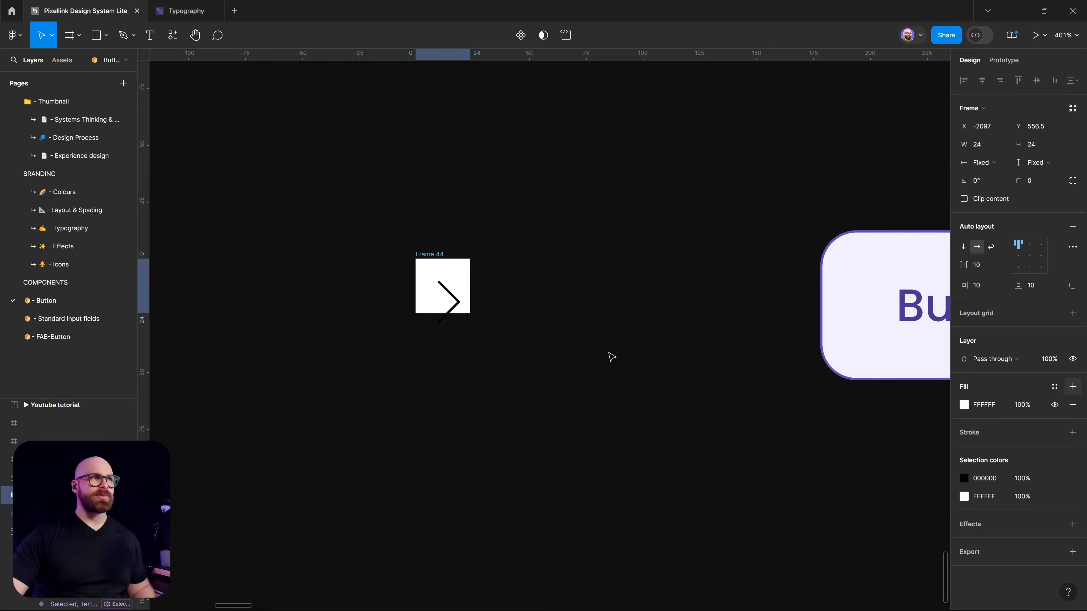
- Set the frame's horizontal padding, vertical padding and item gap to 0, and align the chevron to its centre
click(443, 296)
scroll(443, 296, up, 3)
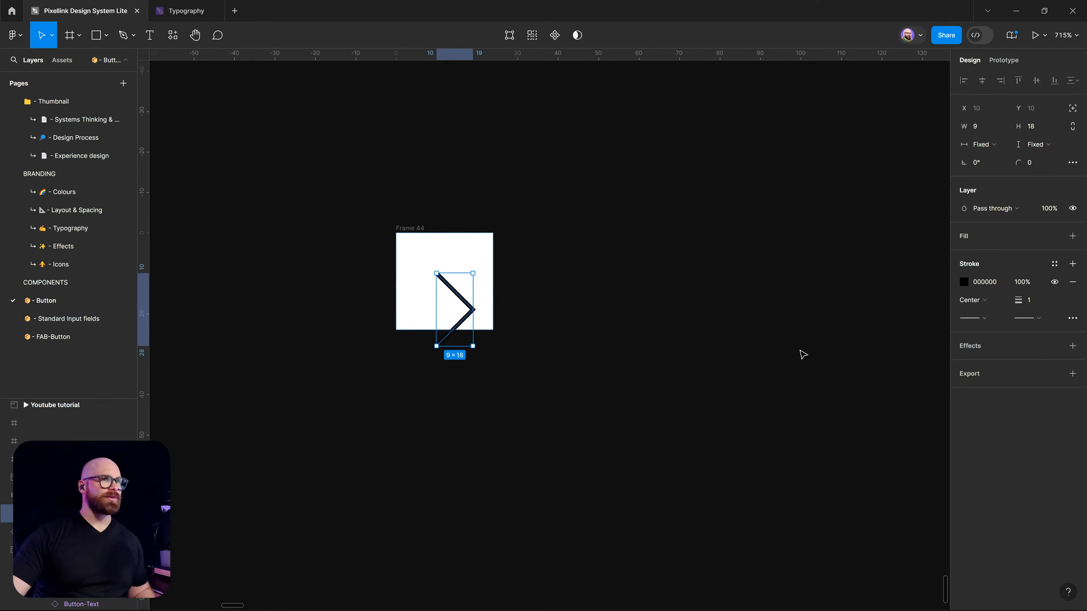
click(447, 244)
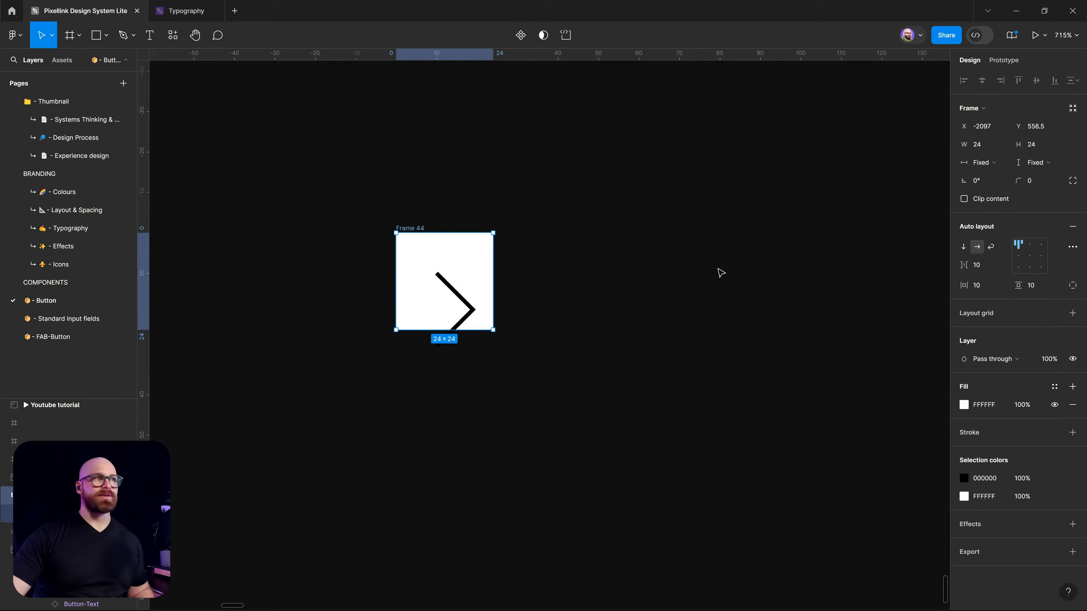
click(992, 288)
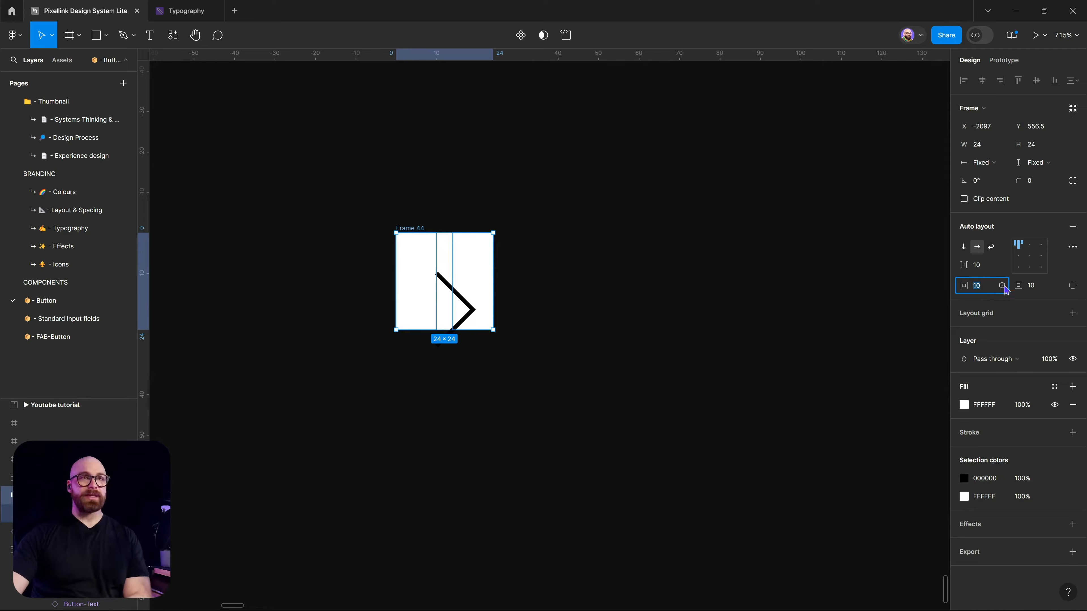
text(0)
key(Tab)
text(0)
key(Tab)
text(0)
key(Return)
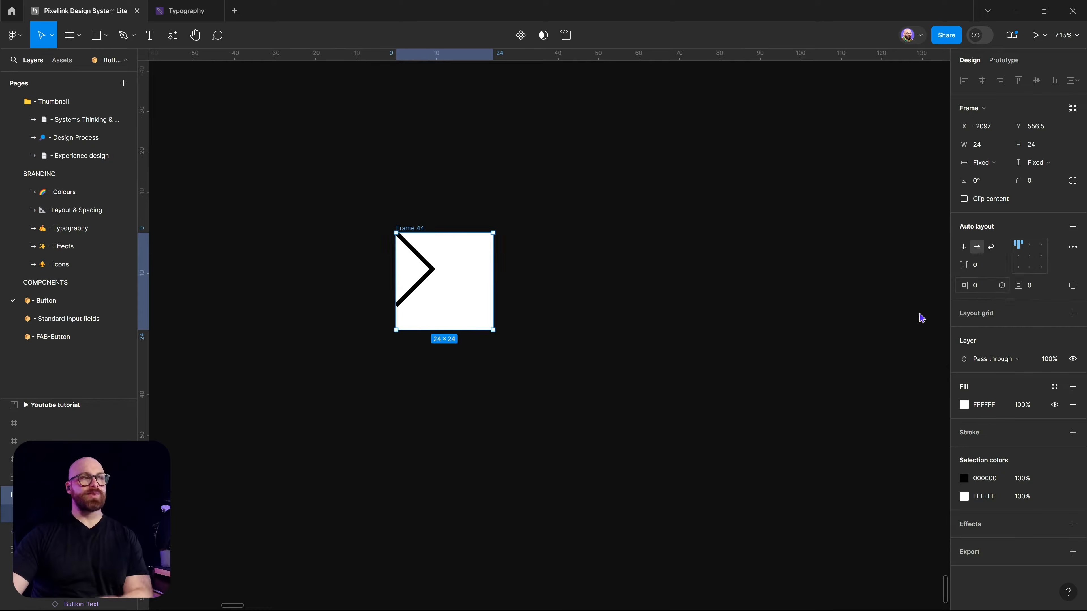
scroll(405, 278, up, 3)
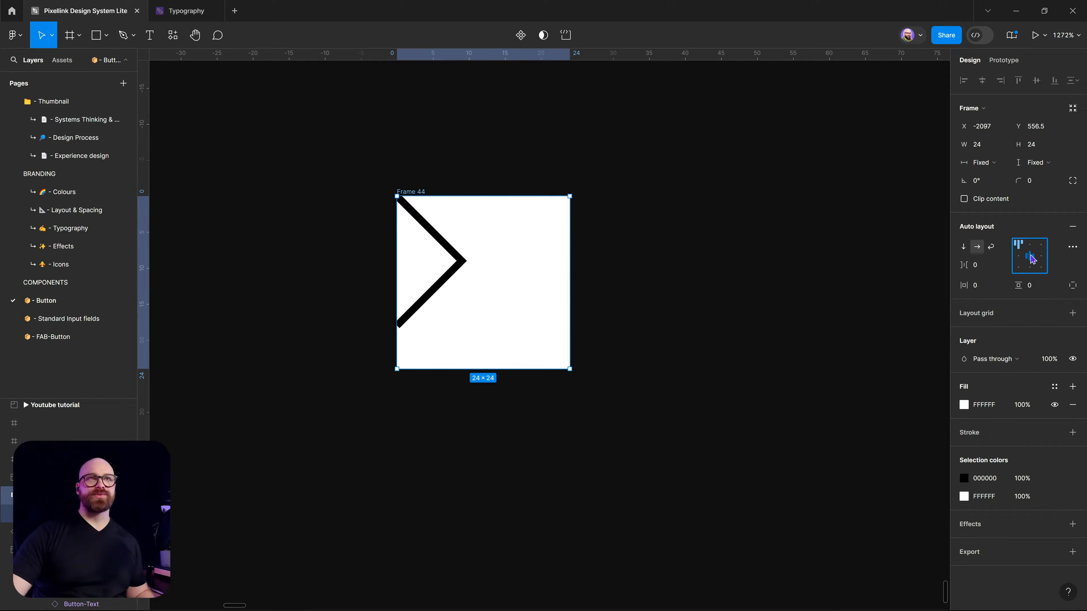
click(1029, 256)
- Give the chevron's stroke round caps at both its start and end points
click(516, 284)
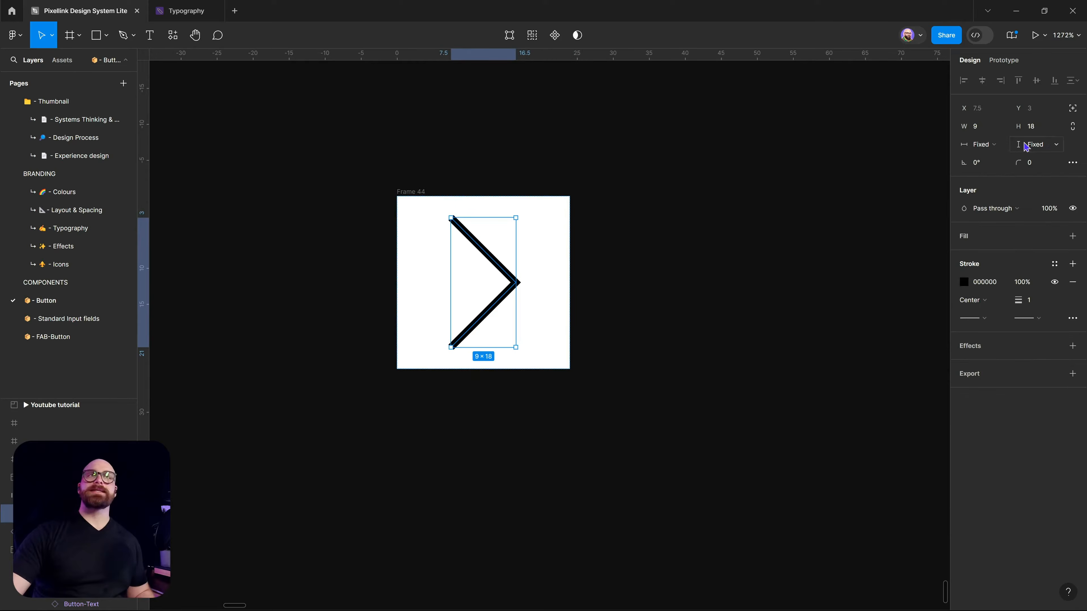
click(984, 319)
click(1002, 406)
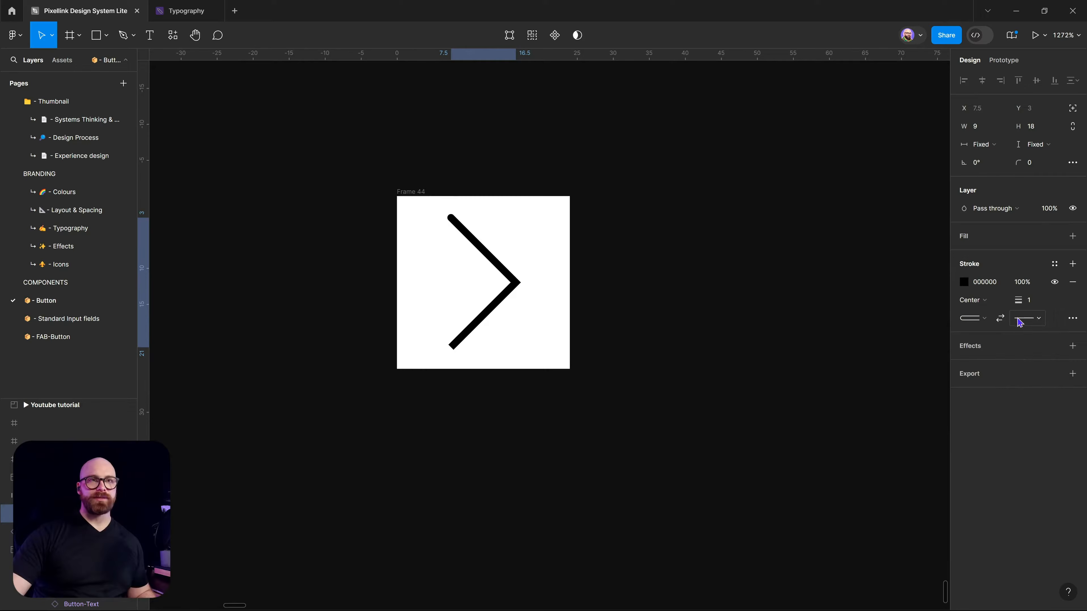
click(1021, 319)
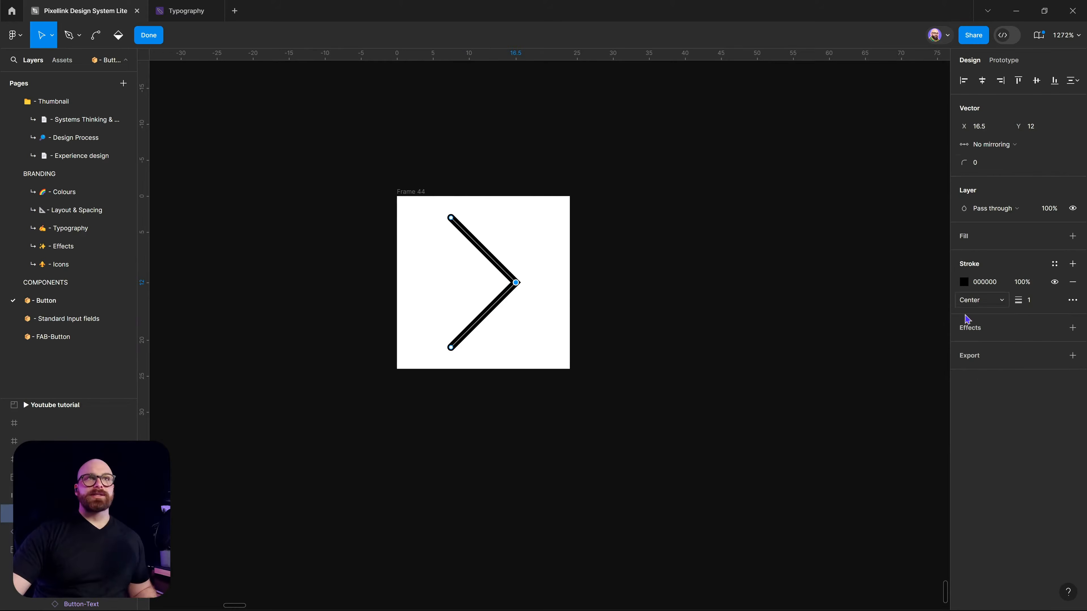
- Round the corner at the chevron's tip and leave vector editing
drag(965, 164, 966, 164)
click(504, 299)
right_click(505, 300)
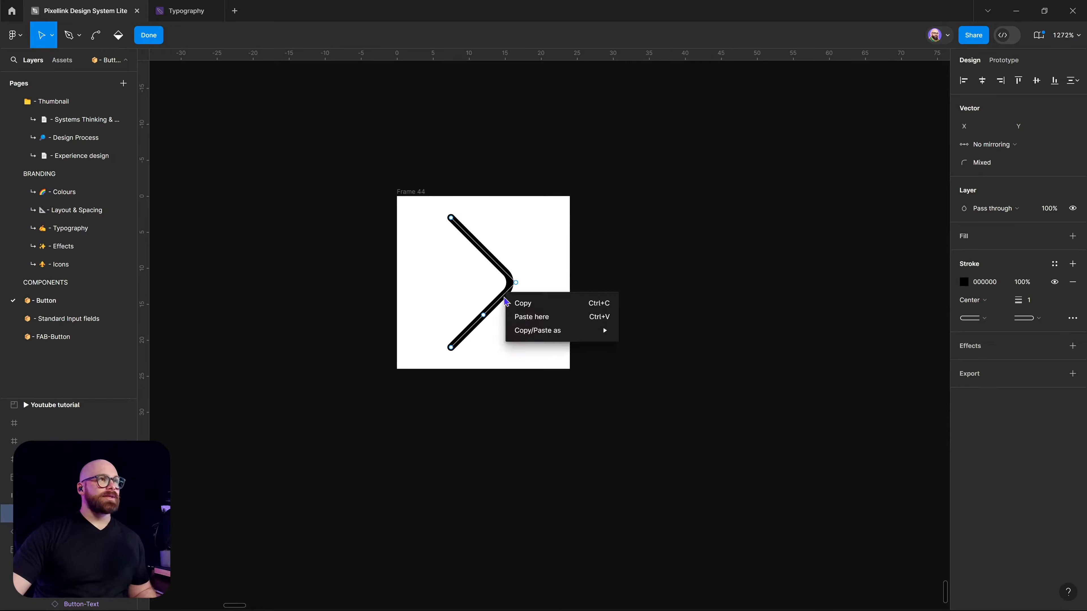
scroll(500, 283, down, 2)
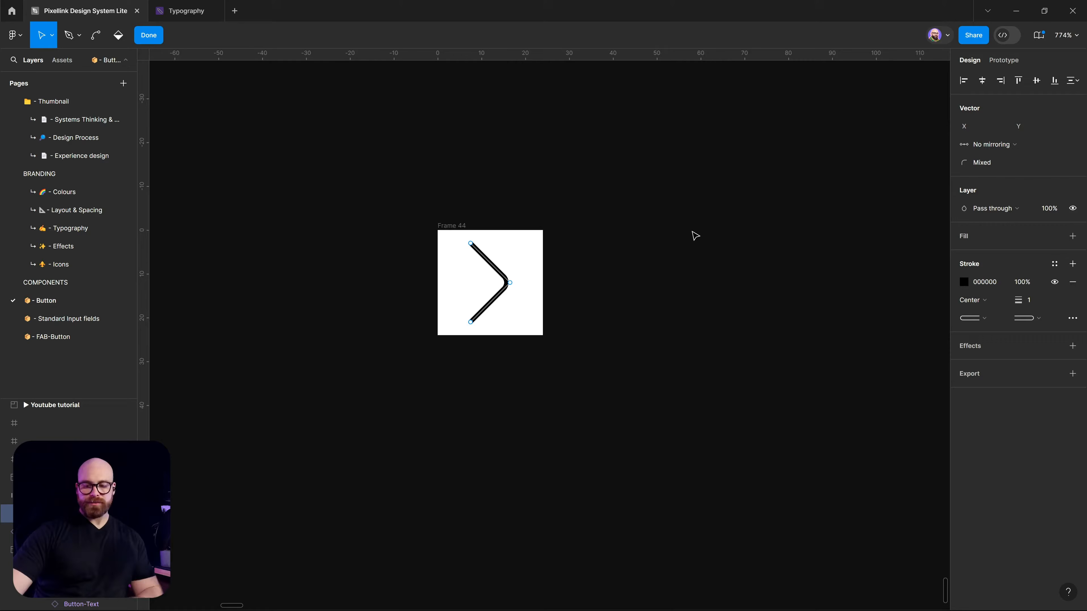
key(Escape)
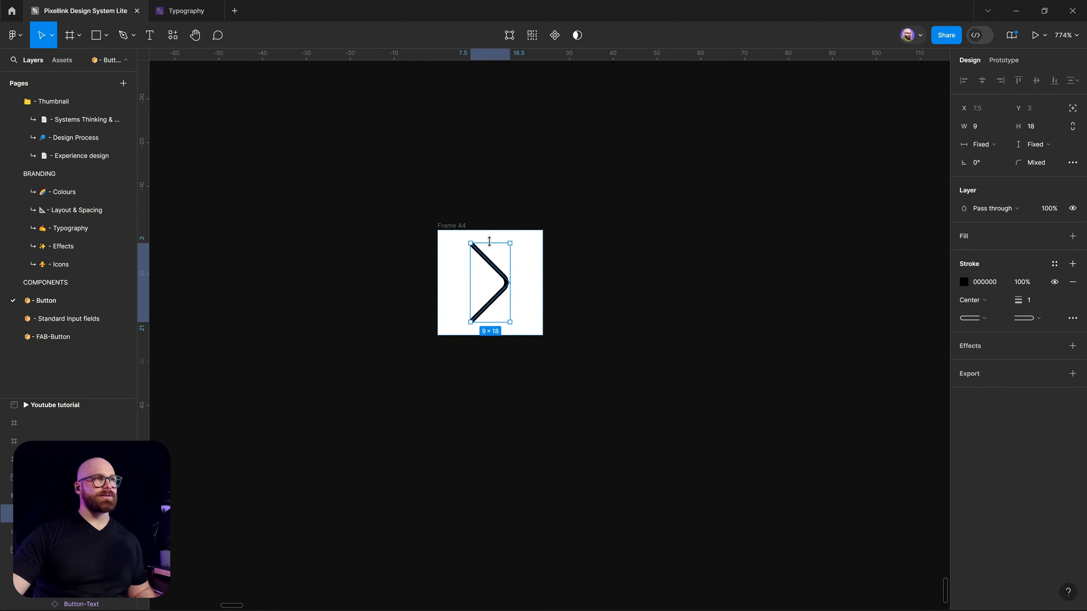
- Reduce the chevron's height to 17 symmetrically and wrap it in its own nested frame
drag(489, 245, 489, 247)
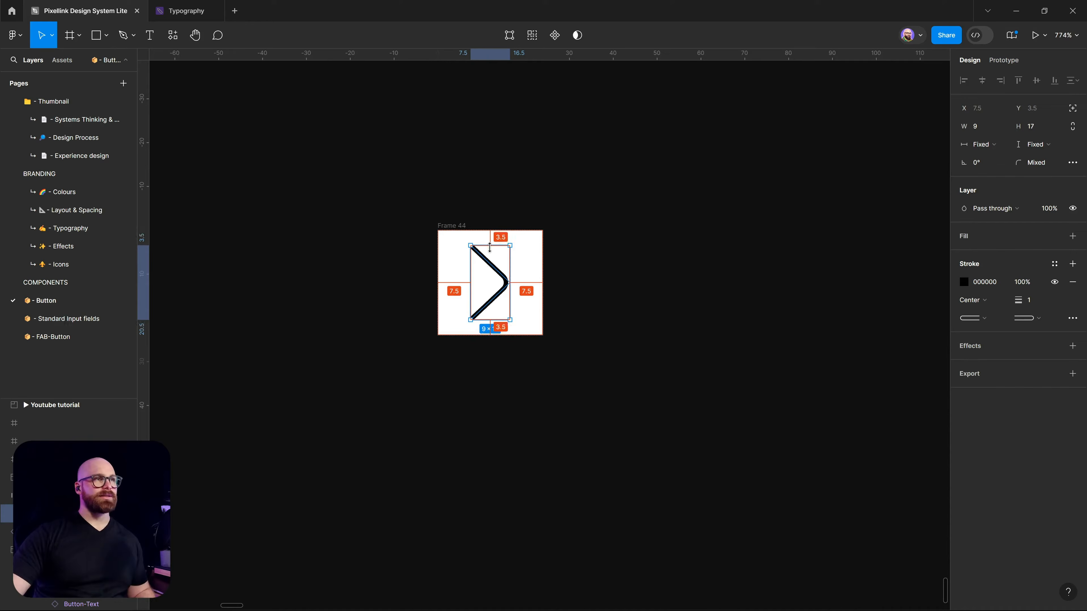
right_click(490, 274)
click(521, 422)
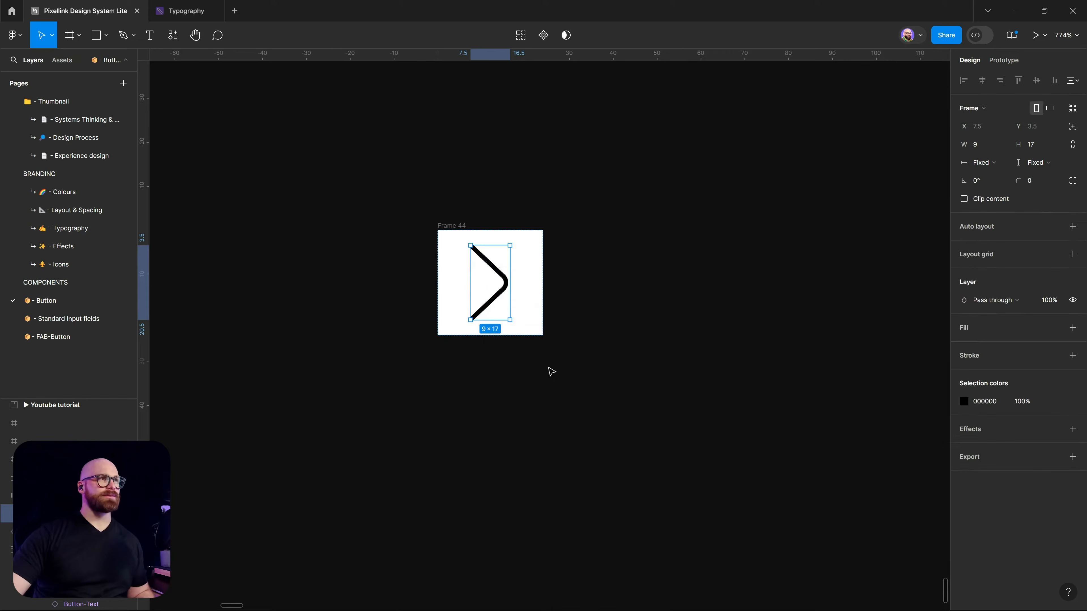
click(510, 257)
click(487, 265)
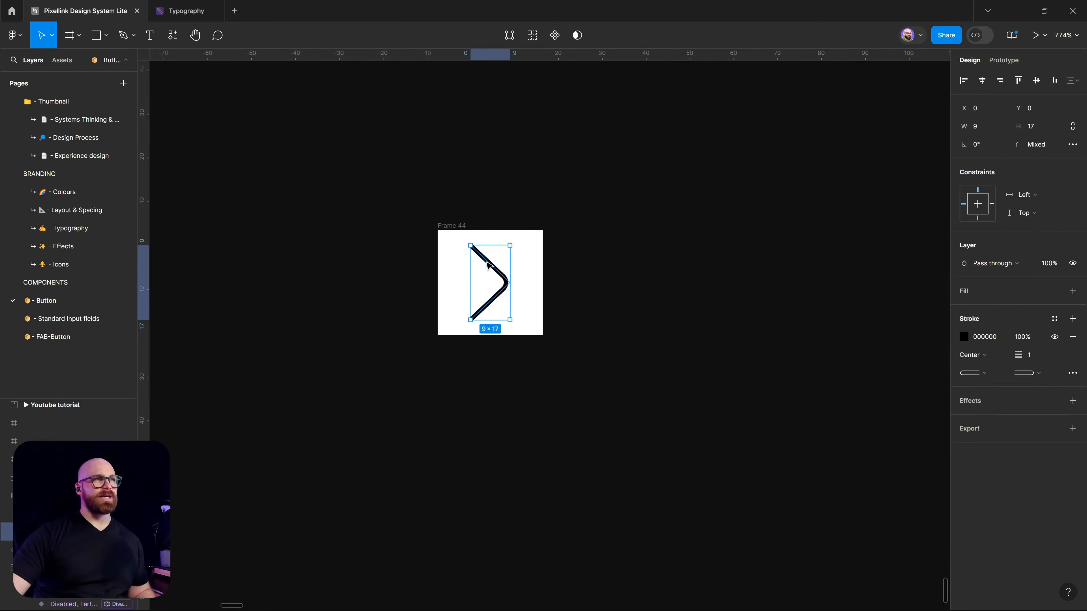
- Bind the chevron's stroke weight to the Icons variable from the Weight PLX collection
scroll(487, 267, down, 3)
click(542, 321)
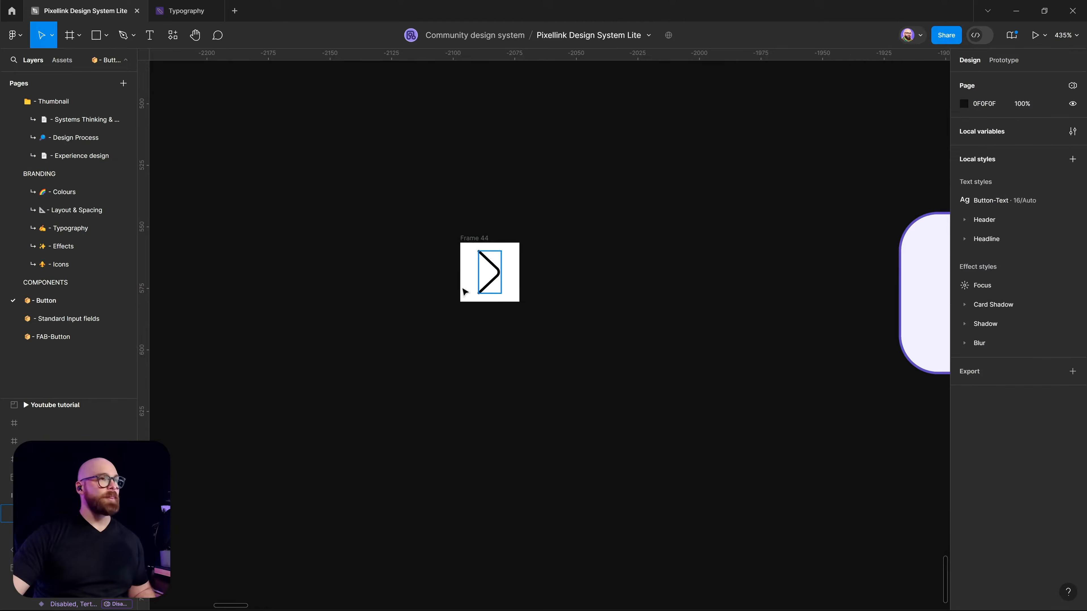
click(492, 285)
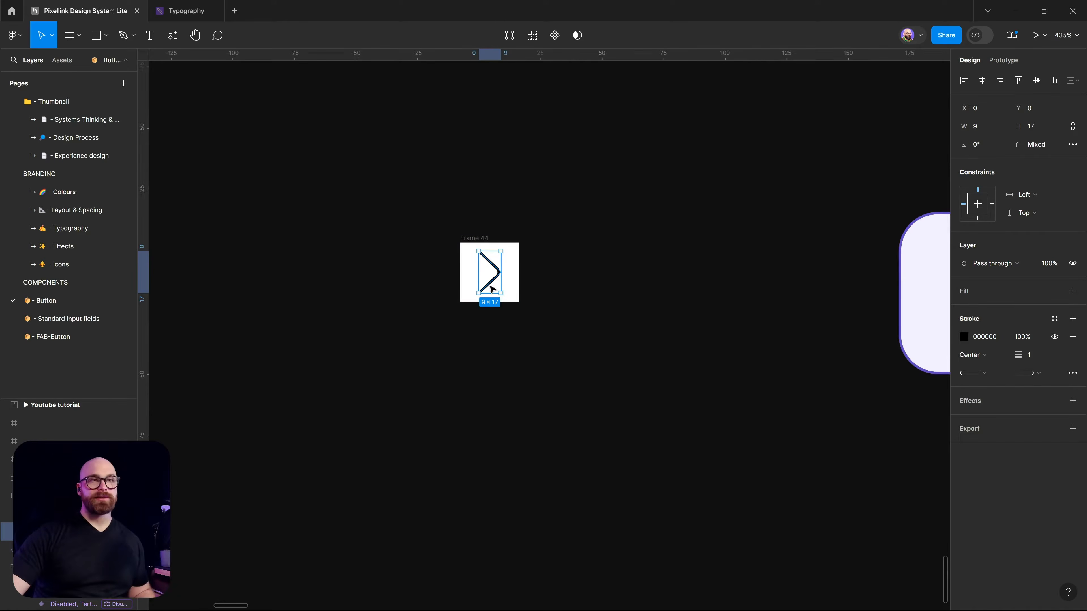
click(1027, 355)
right_click(1032, 359)
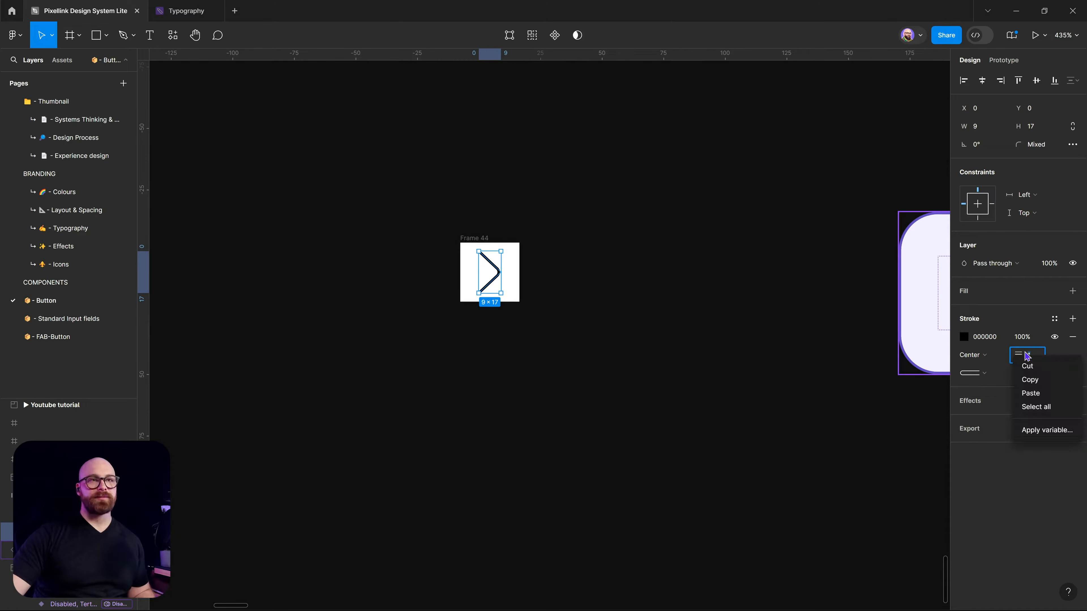
click(1034, 430)
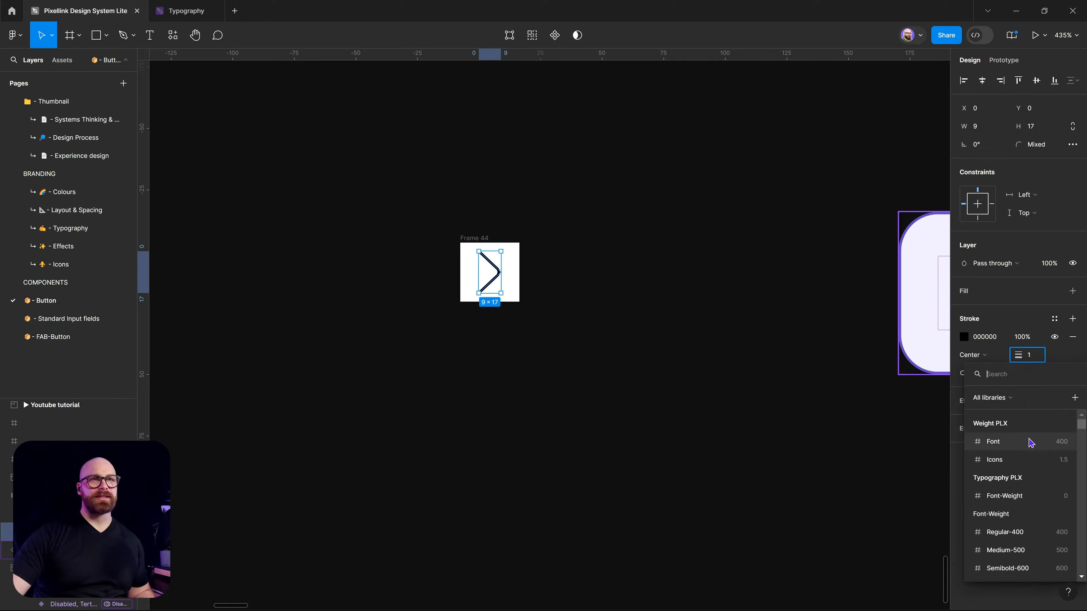
scroll(1029, 445, down, 3)
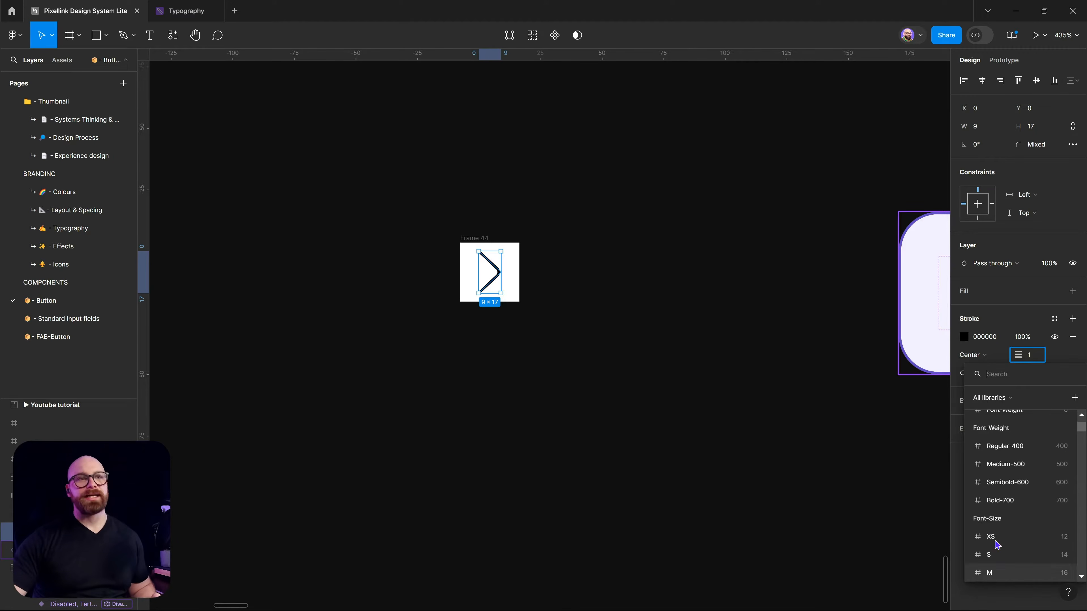
scroll(1024, 480, up, 2)
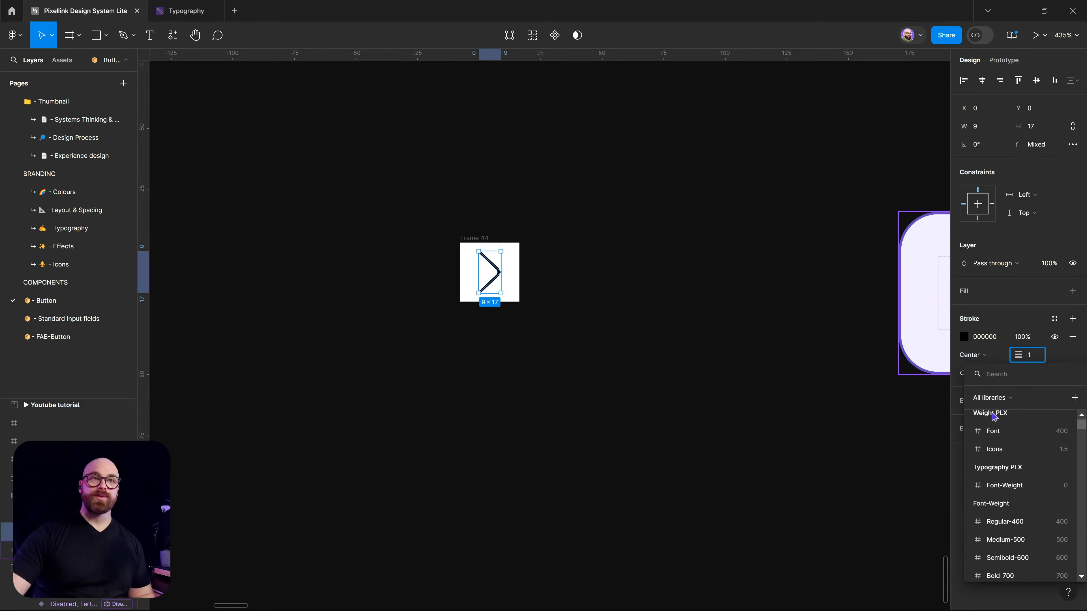
click(995, 449)
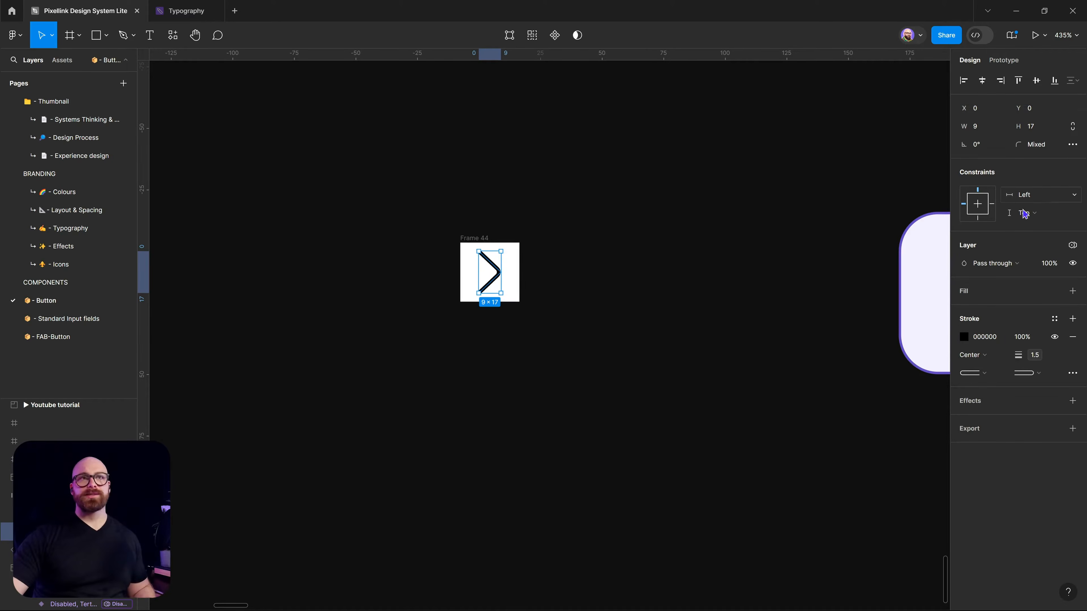
key(Escape)
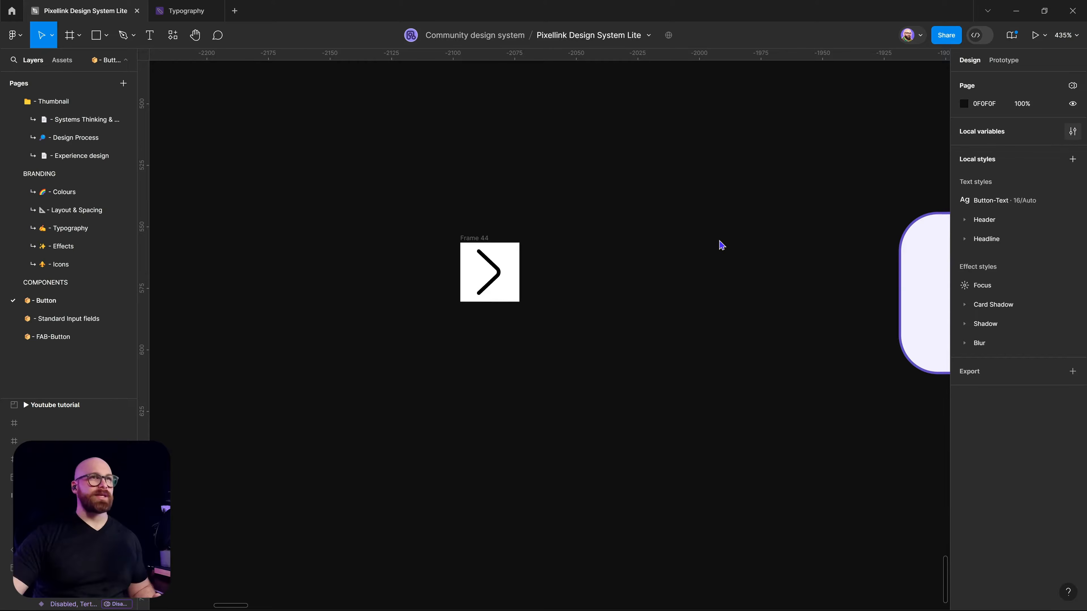
- Widen the local variables window to show all modes, view the Icon Size PLX collection and switch to Weight PLX
drag(419, 147, 759, 173)
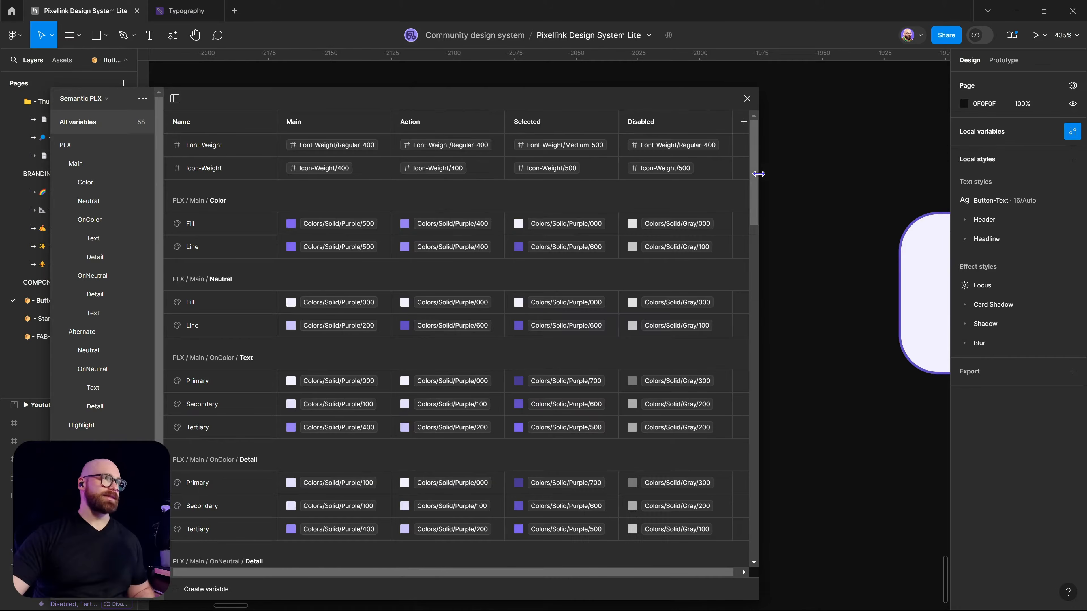
click(77, 105)
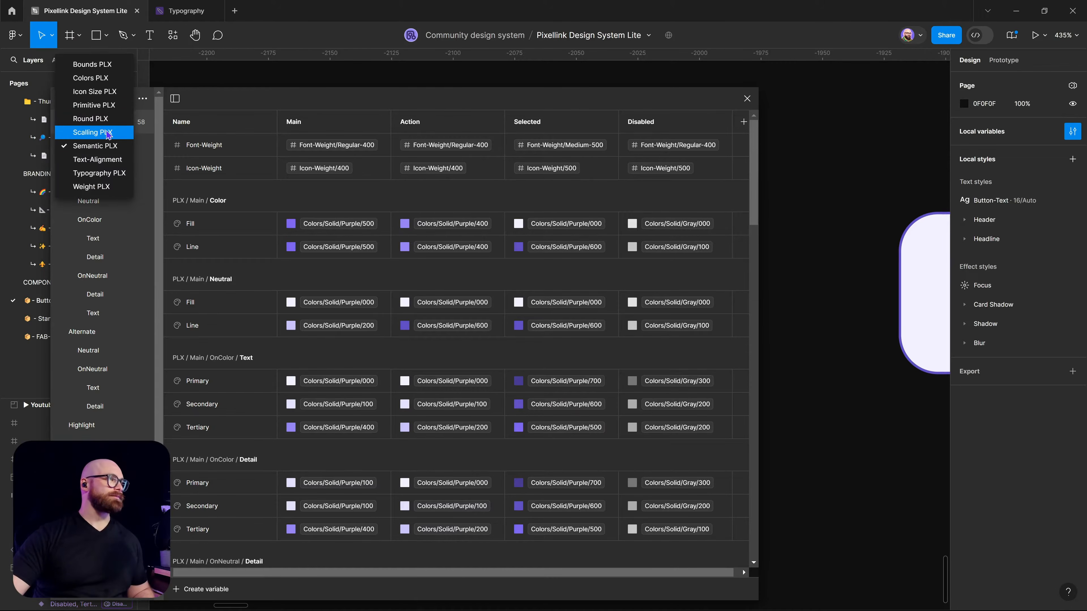
click(97, 99)
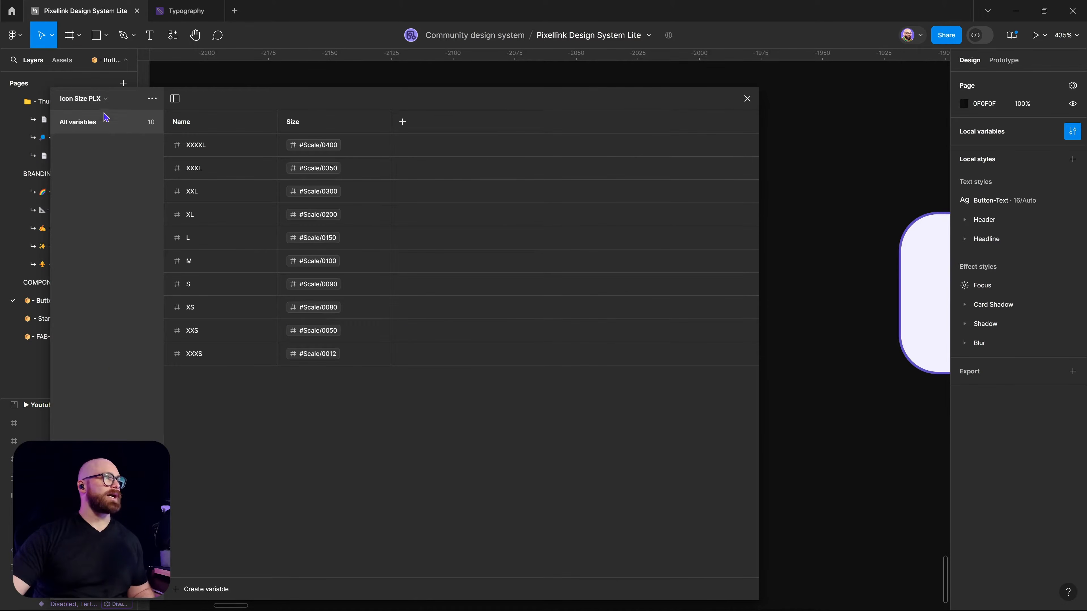
click(86, 98)
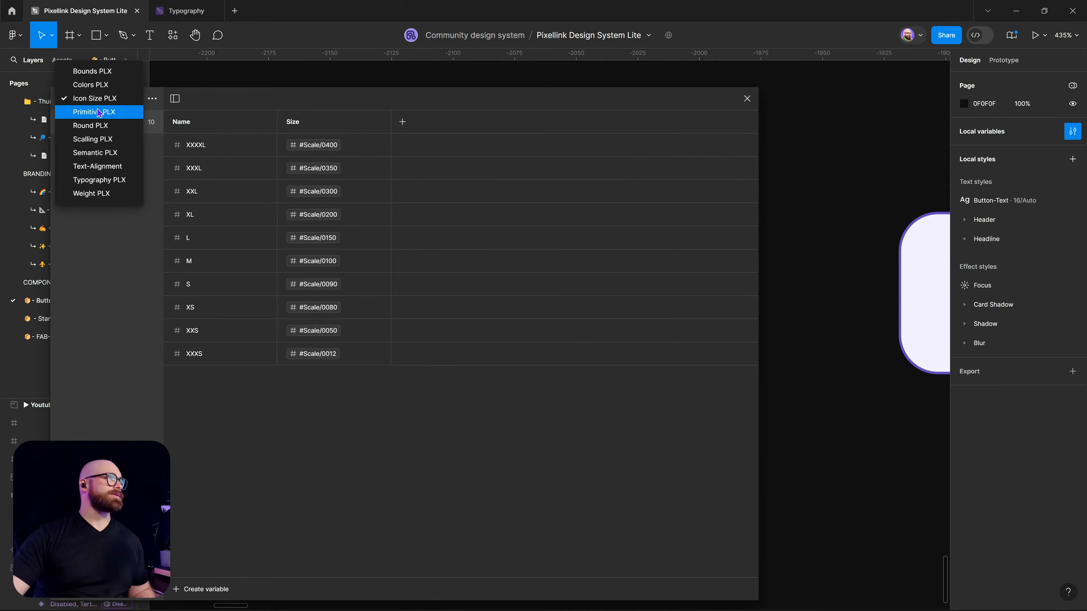
click(108, 194)
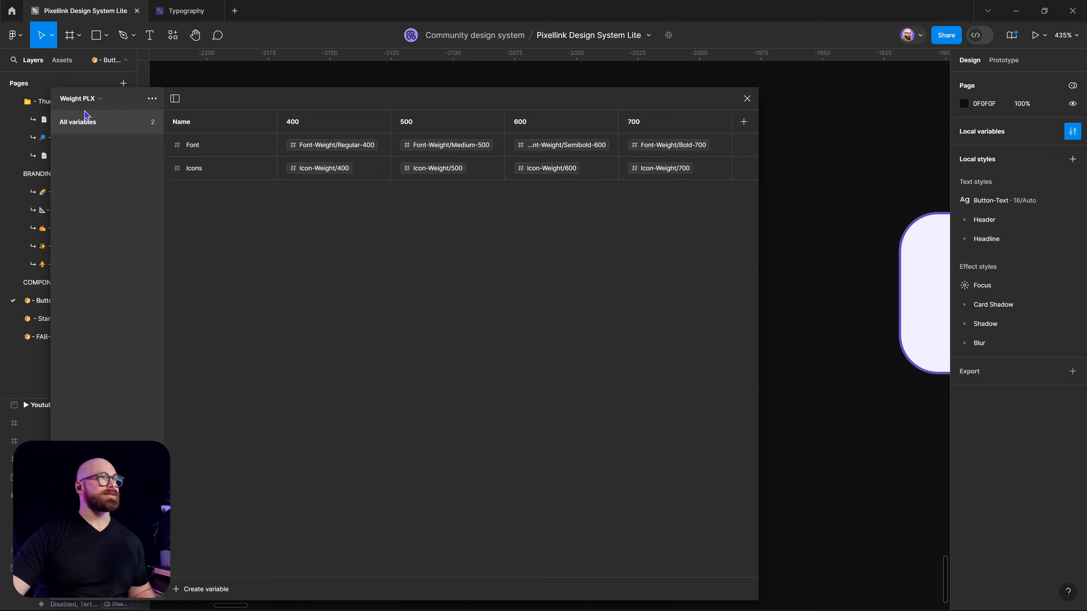
- Examine the #Scale and Icon-Weight variables of the Scalling PLX collection across the Mobile, Table and Desktop modes, and close the variables window
click(72, 104)
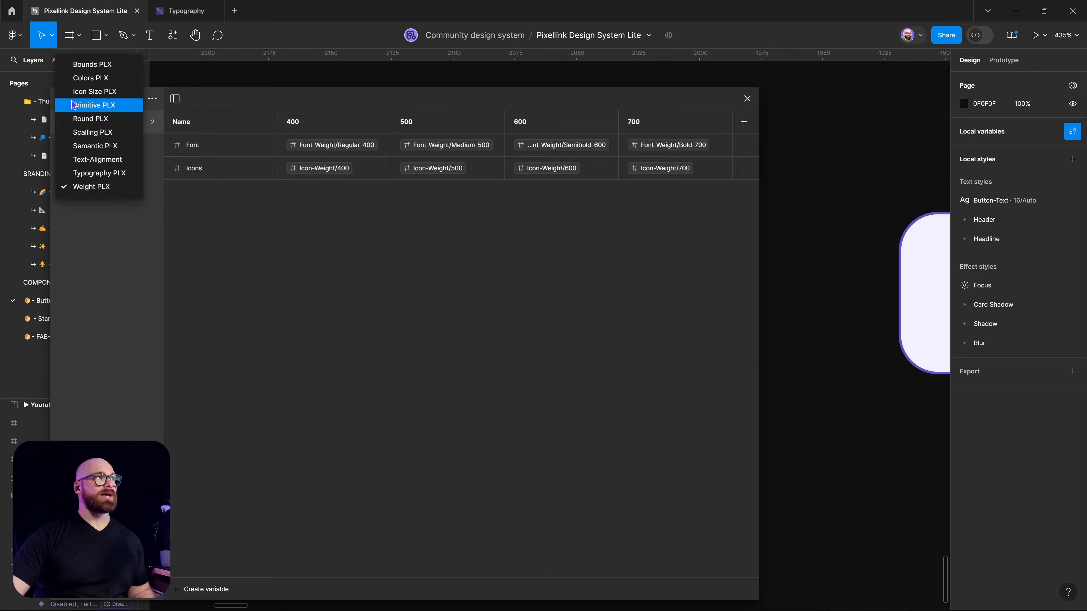
click(100, 137)
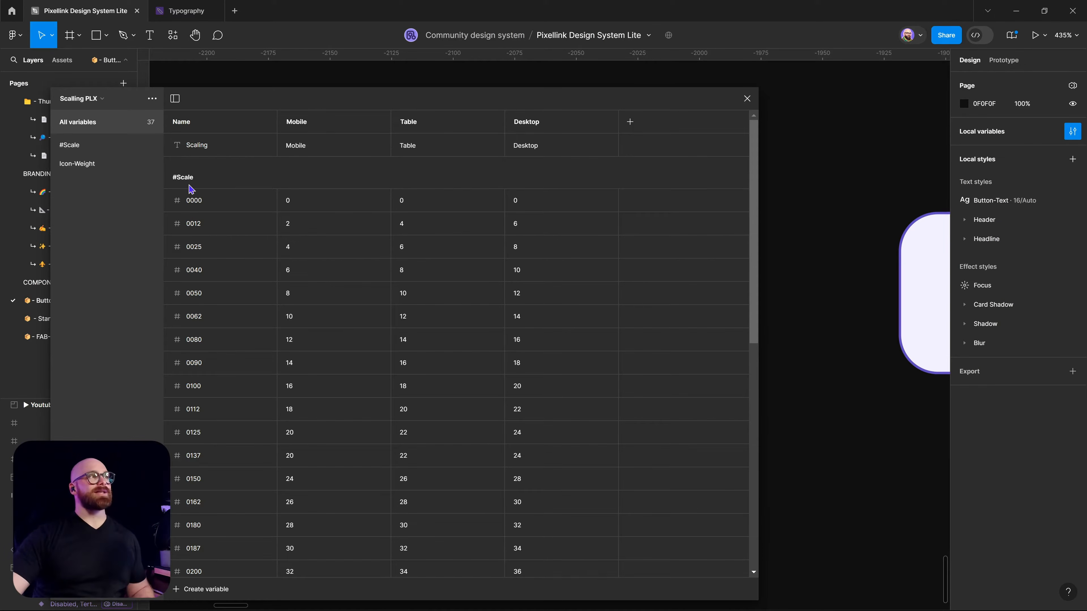
click(194, 199)
scroll(385, 295, down, 10)
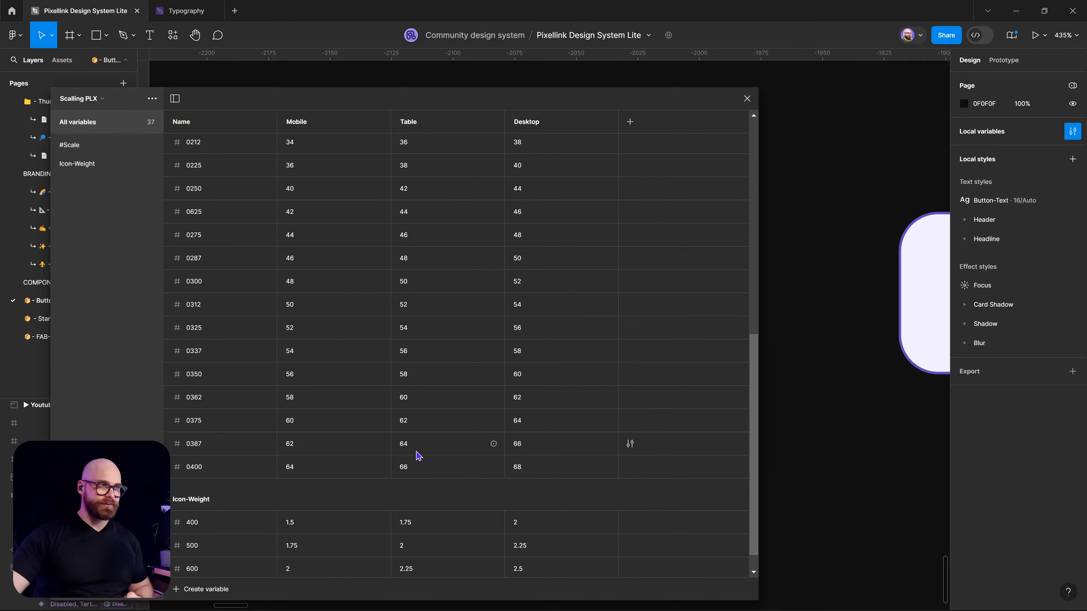
scroll(385, 441, down, 1)
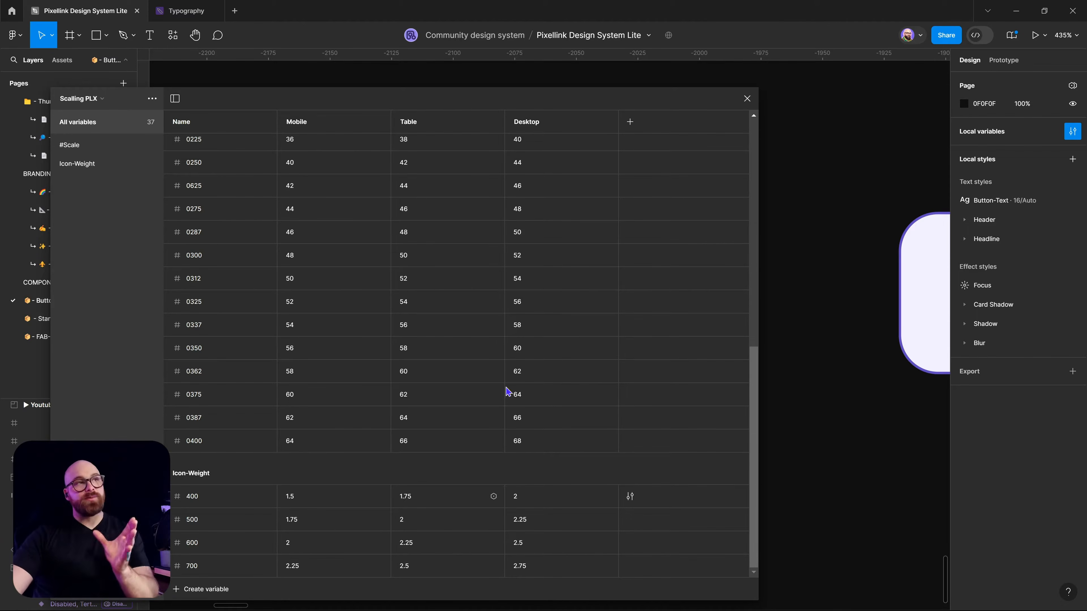
click(747, 97)
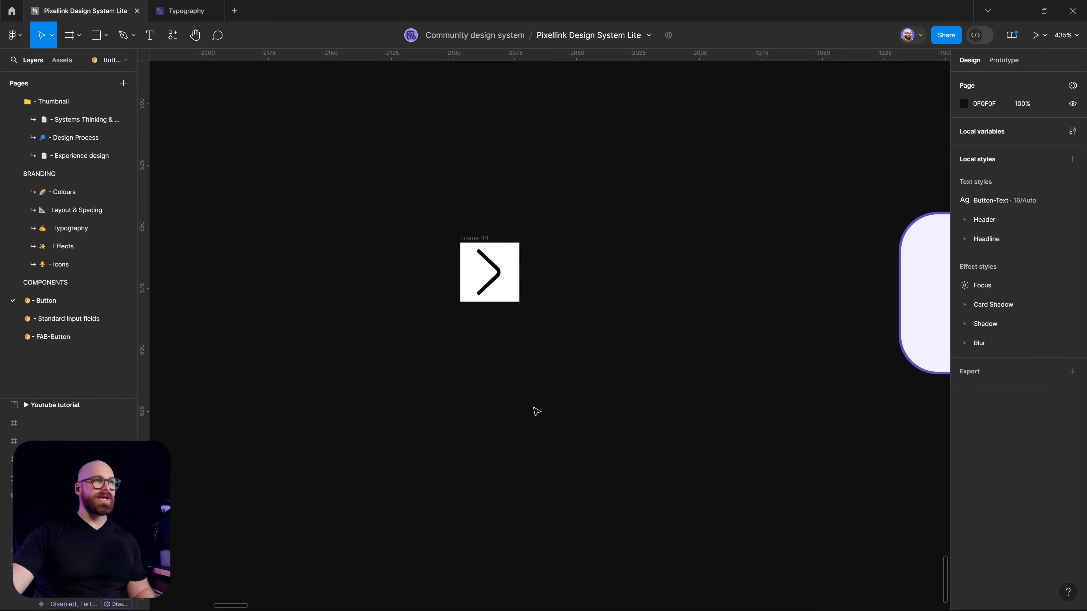
- Bind the width of the chevron's outer frame to a number variable with the value 24
click(490, 274)
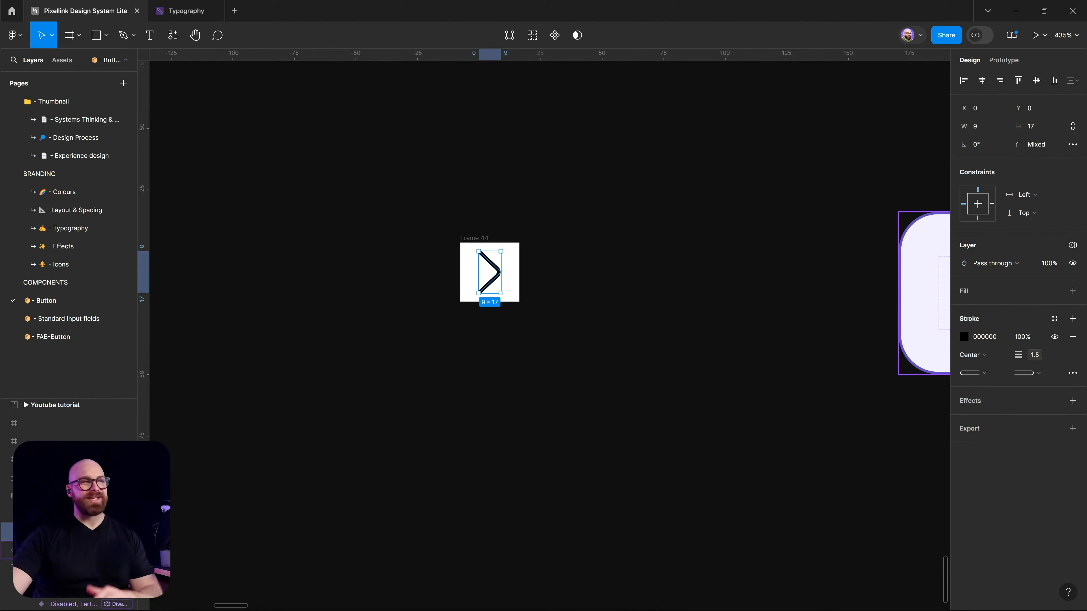
key(Escape)
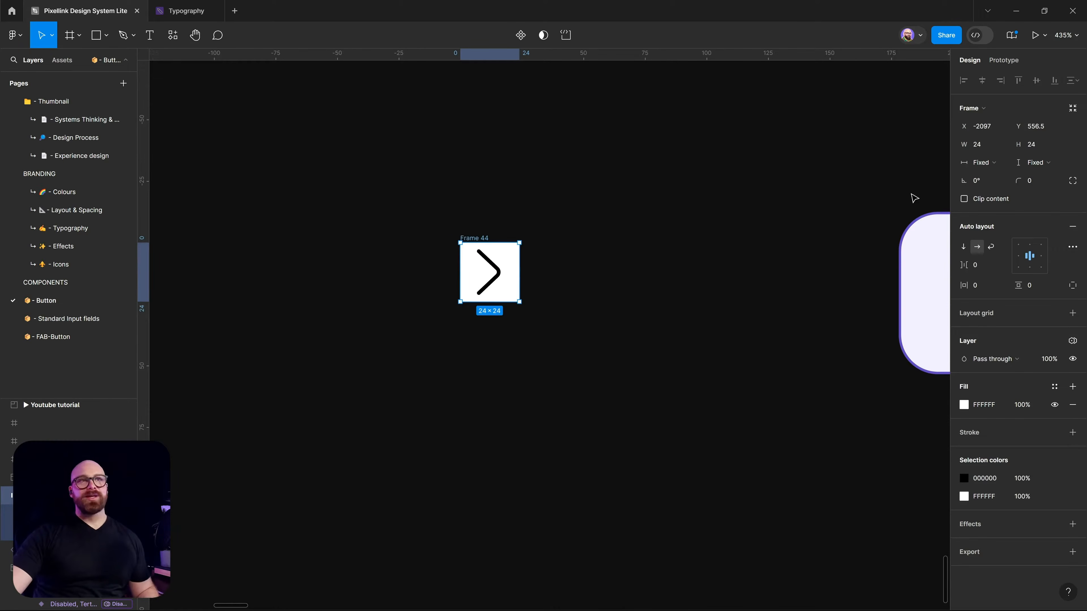
click(1003, 145)
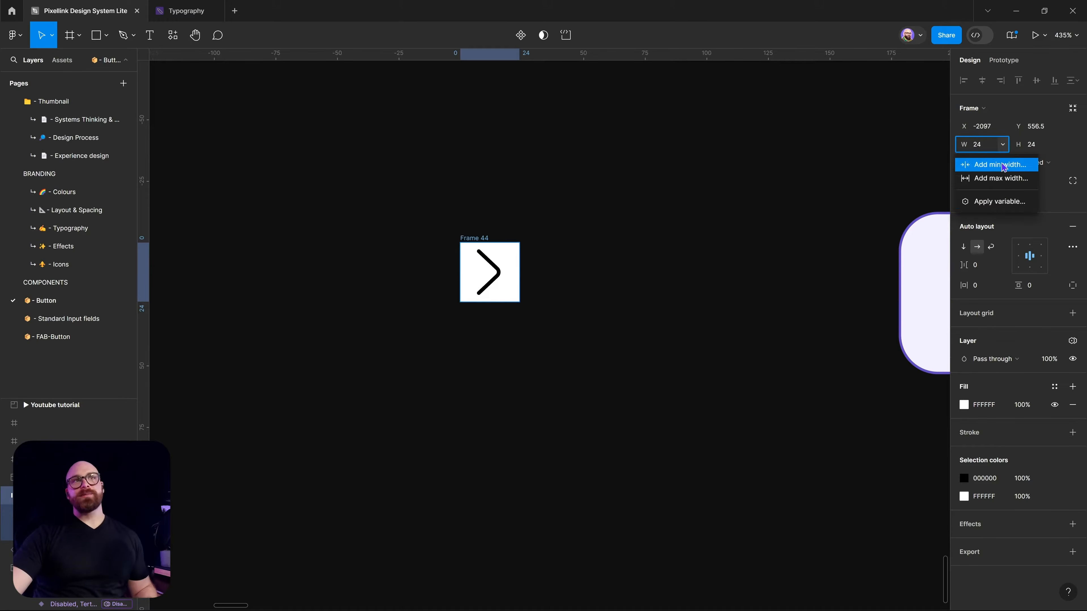
click(1006, 203)
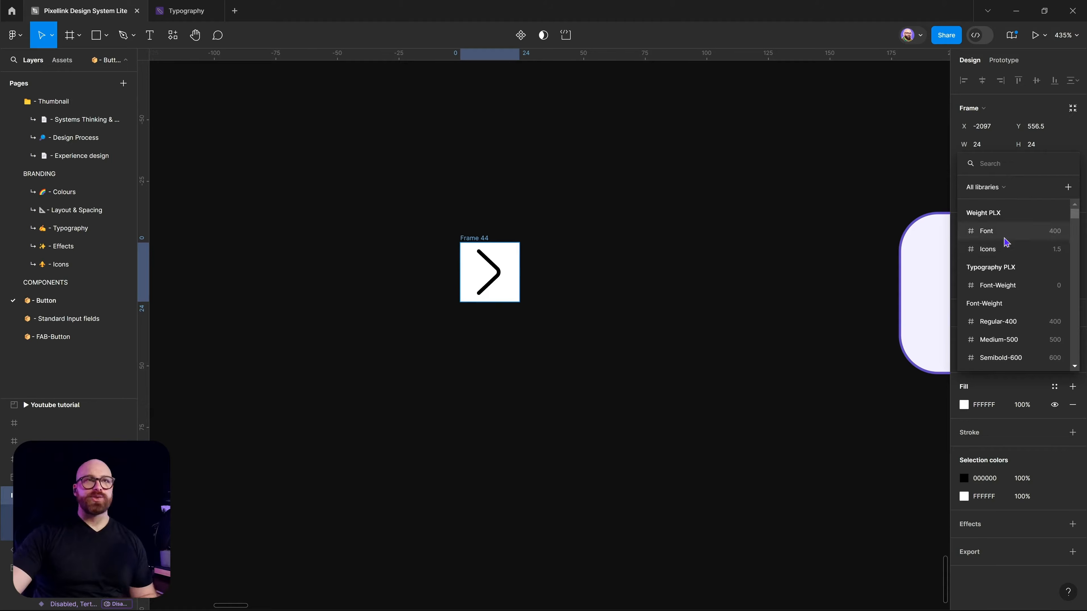
scroll(1007, 257, down, 5)
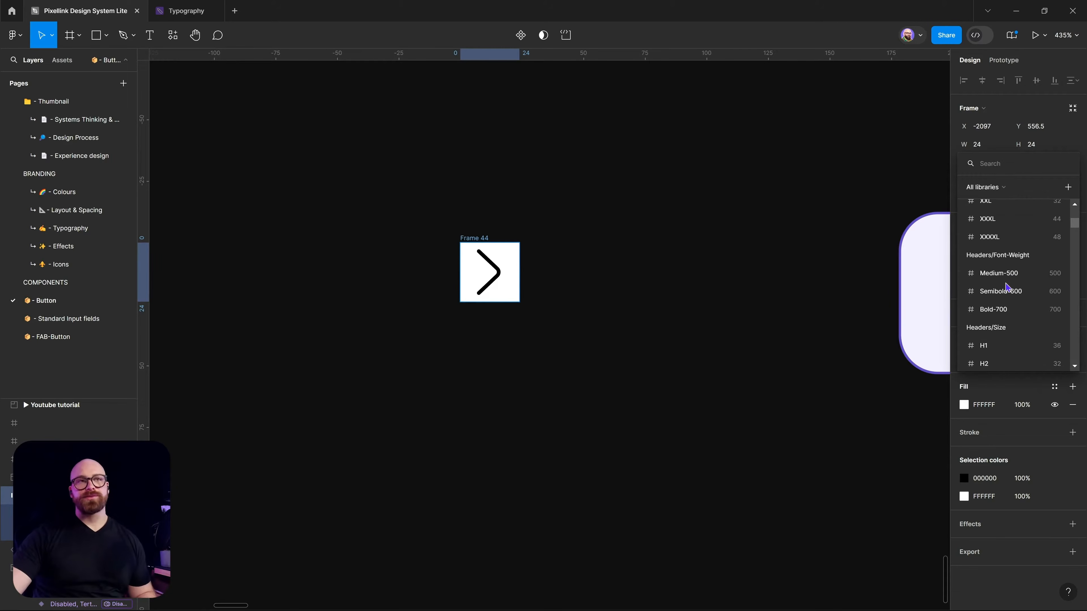
scroll(1006, 287, down, 2)
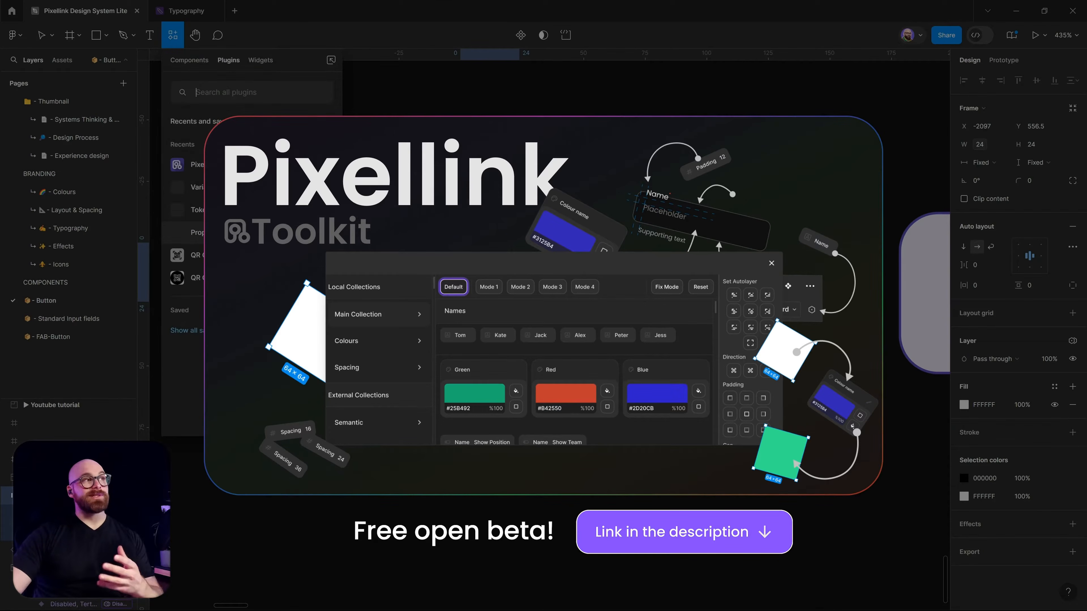
- Run the Pixellink Variable Toolkit and bind both width and height of the chevron's frame to the 24 variable from Icon Size PLX
click(316, 165)
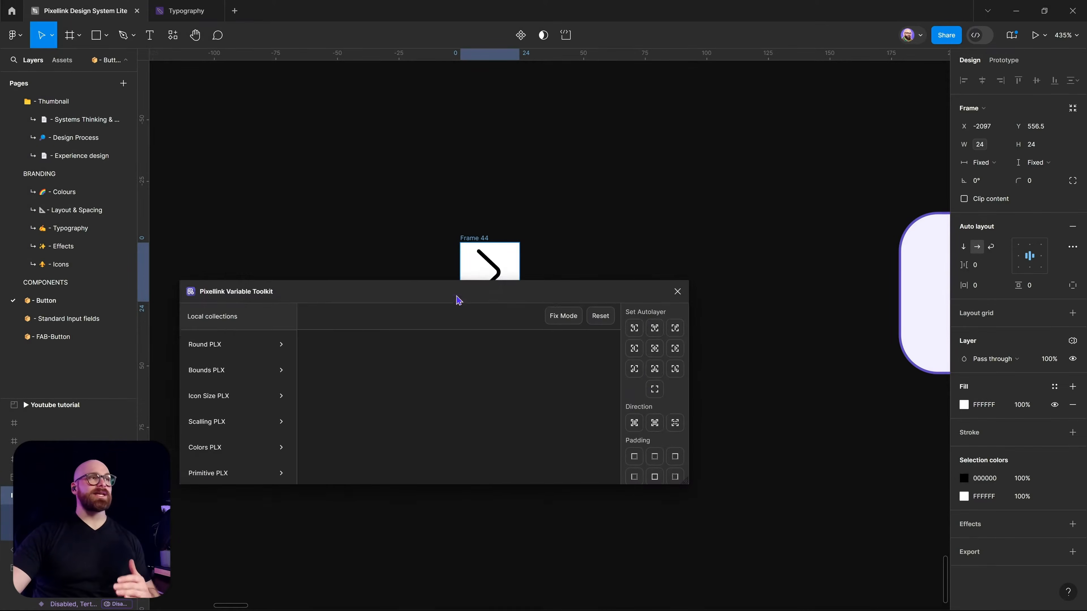
drag(458, 300, 582, 354)
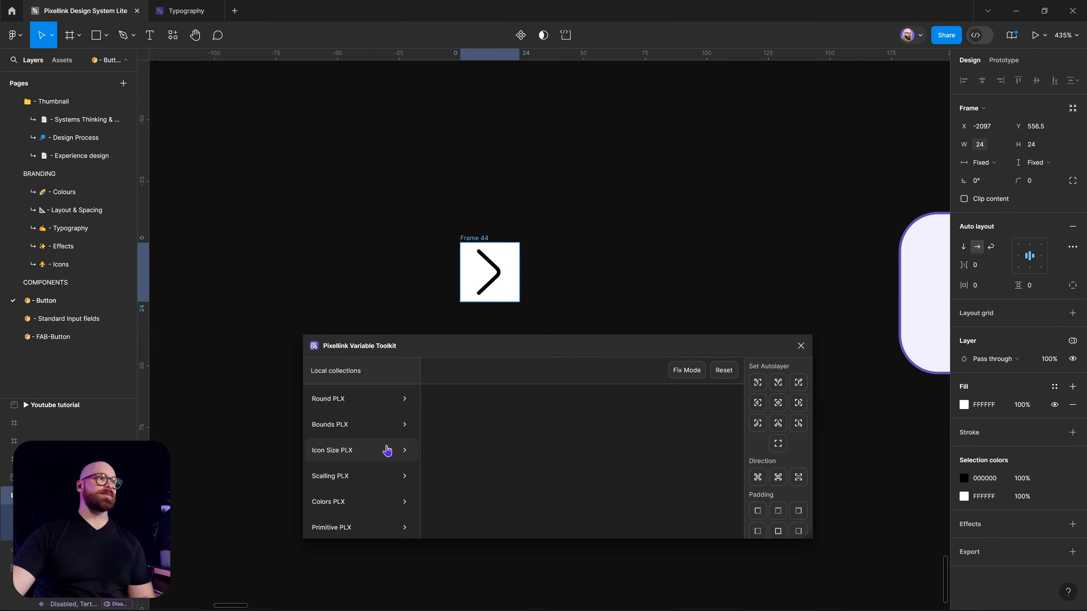
click(386, 450)
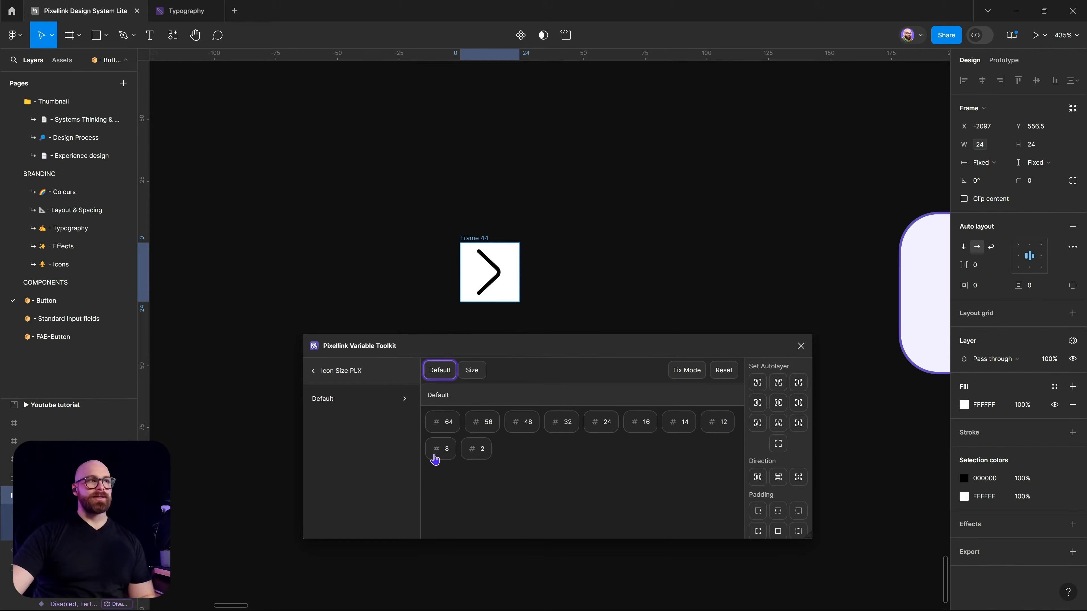
scroll(772, 468, down, 5)
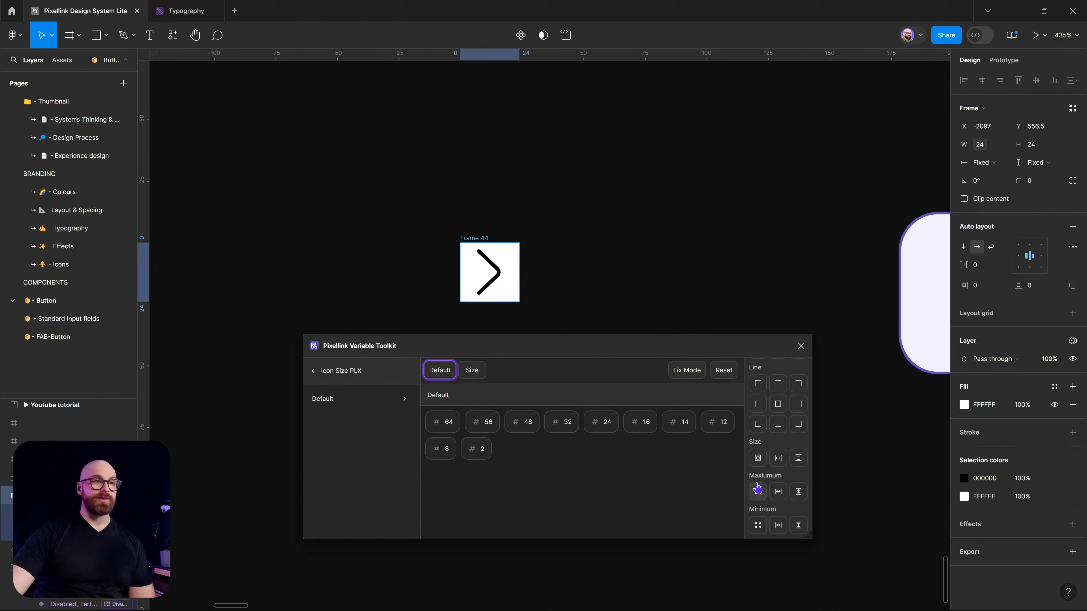
click(757, 492)
click(756, 458)
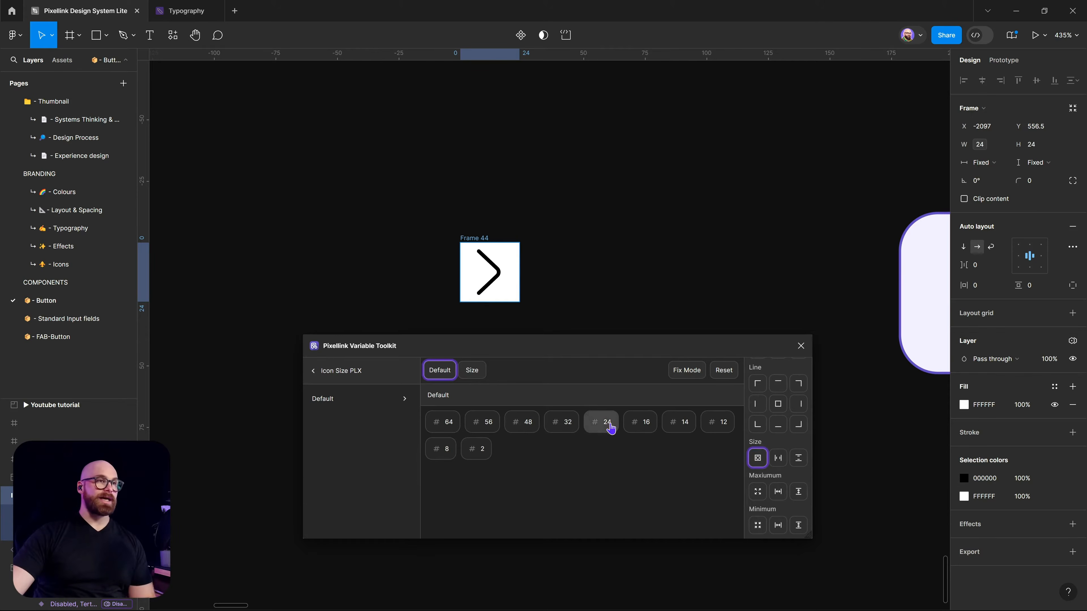
click(606, 423)
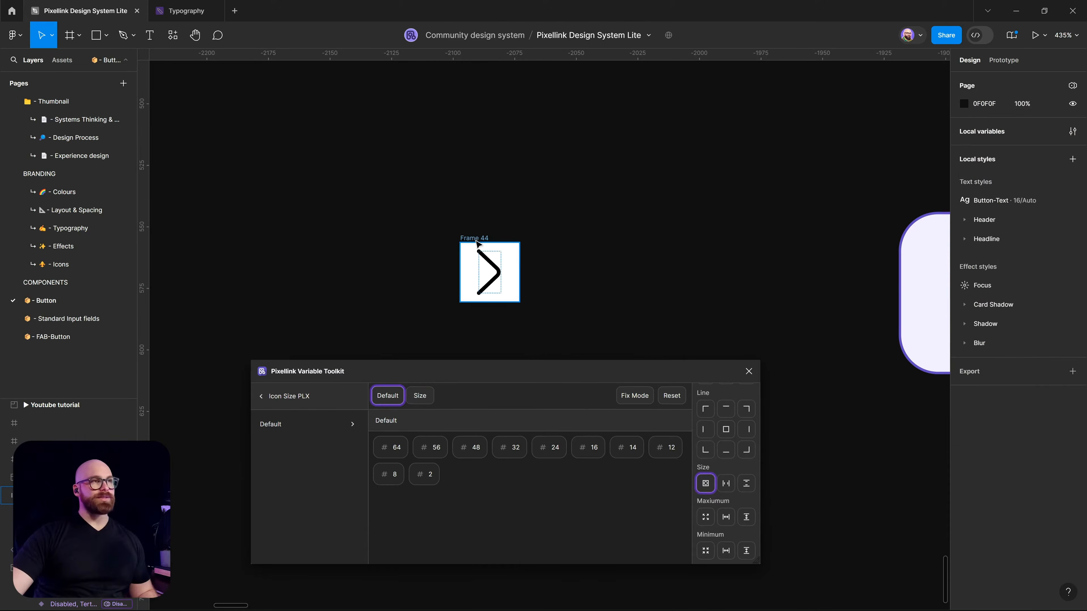
- Try the Scalling PLX modes Table and Desktop on the chevron's frame and set it to Mobile
click(490, 272)
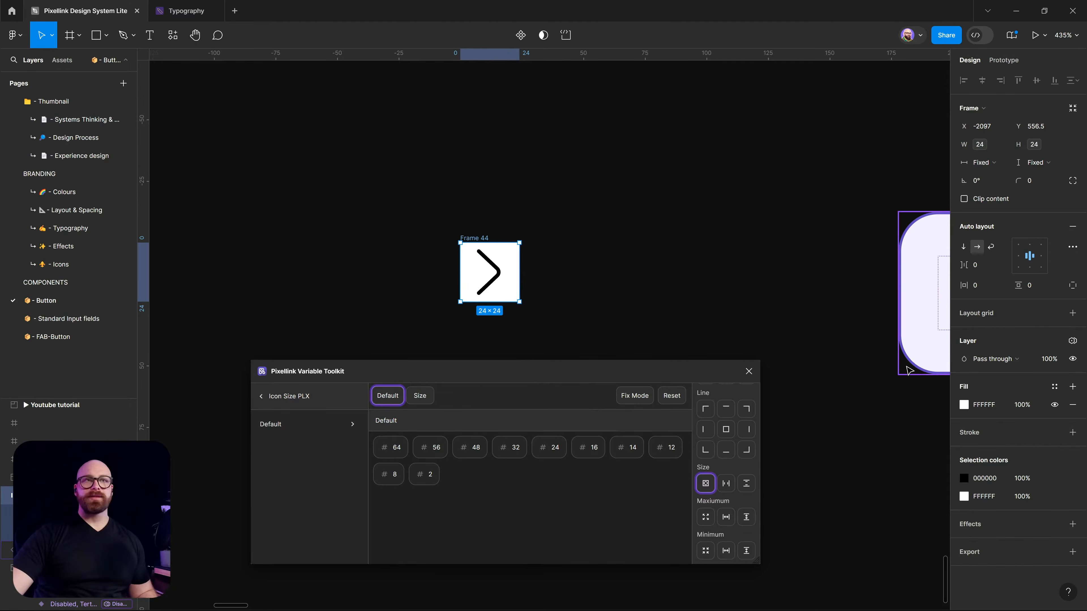
click(1072, 341)
mouse_move(1039, 381)
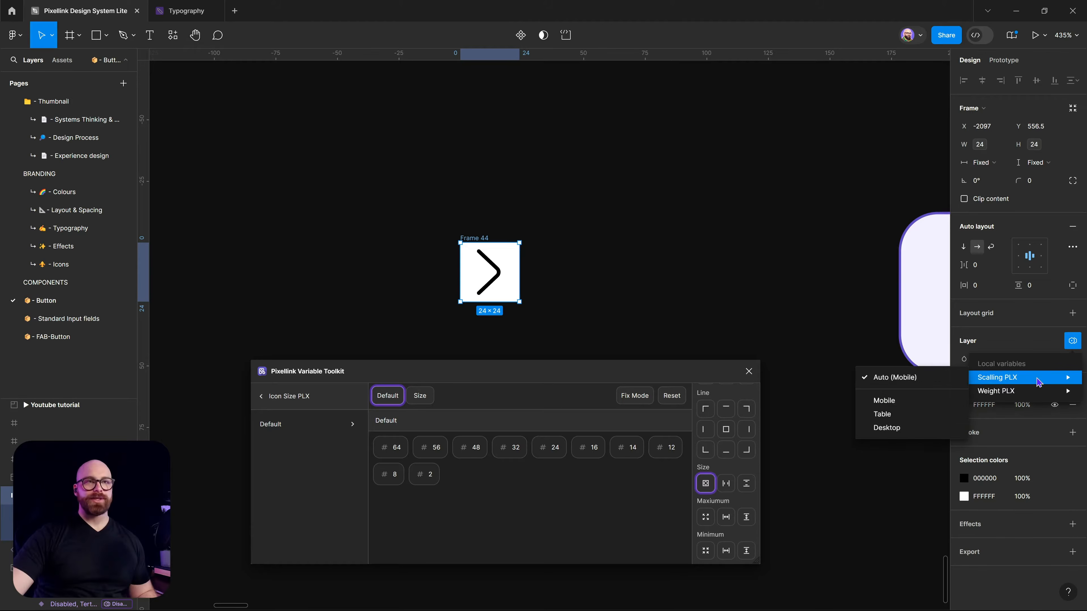
click(937, 414)
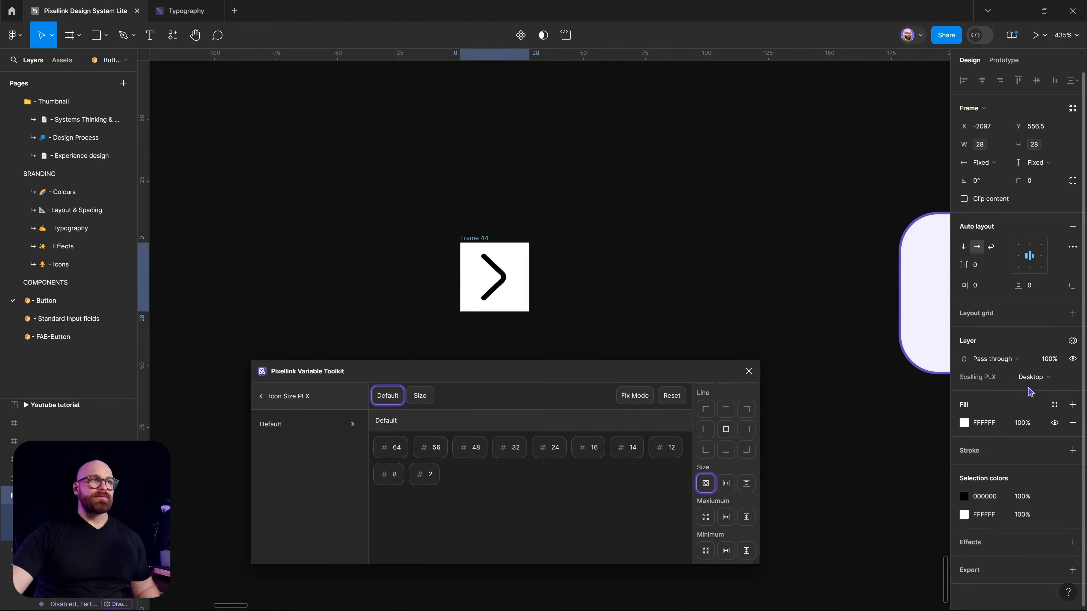
click(1040, 379)
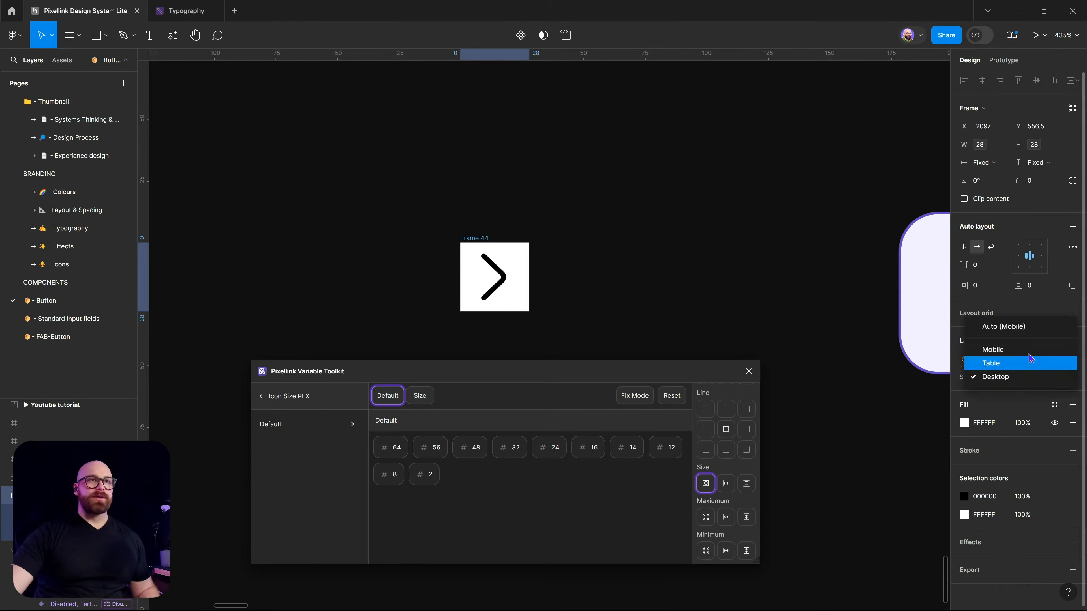
click(1027, 363)
- Set the chevron vector's constraints to Left and right horizontally and Top and bottom vertically
click(495, 284)
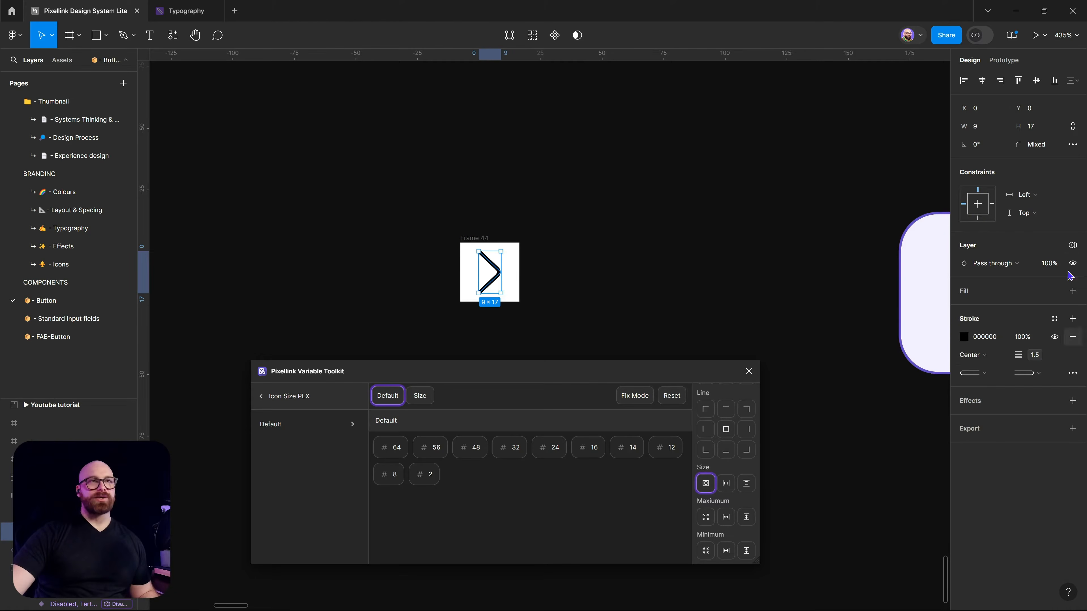
click(1024, 194)
click(1031, 229)
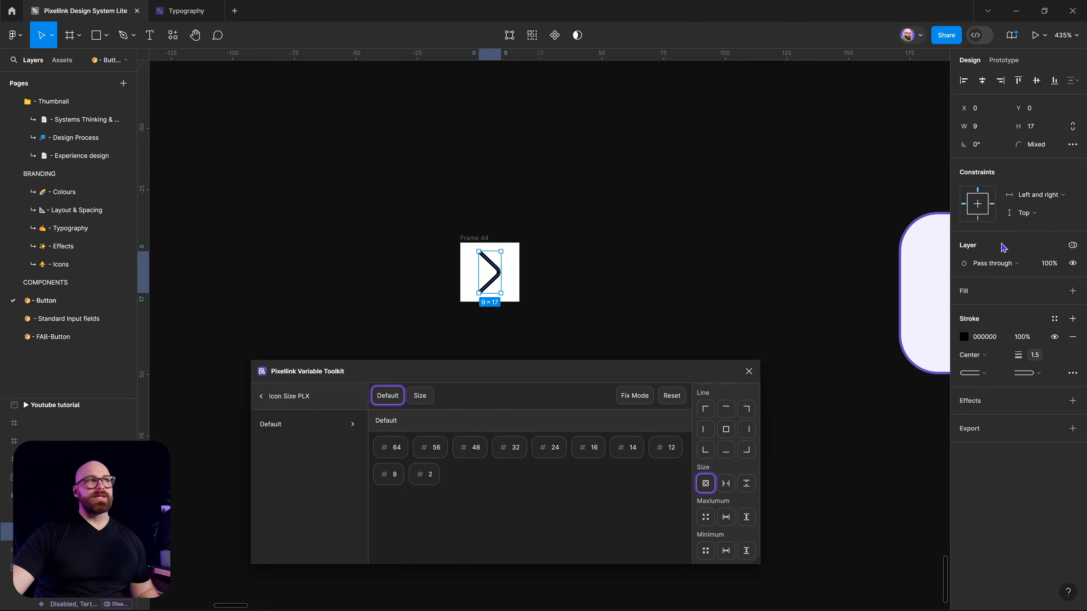
click(1034, 209)
click(1035, 246)
- Test the chevron's frame with the toolkit's Scalling PLX modes Mobile, Table and Desktop, ending on Mobile
click(511, 274)
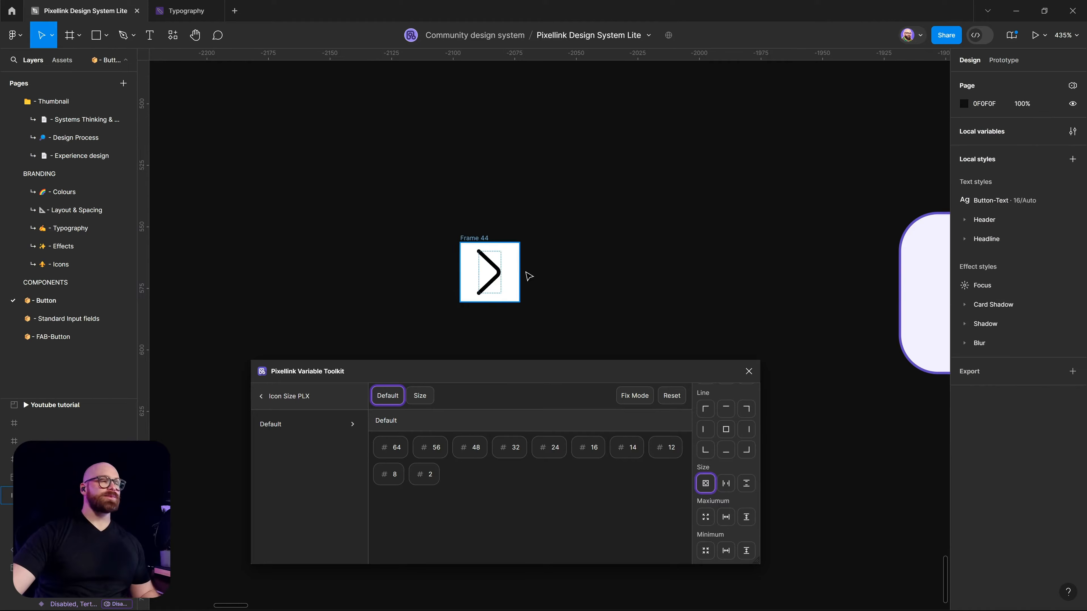
click(546, 449)
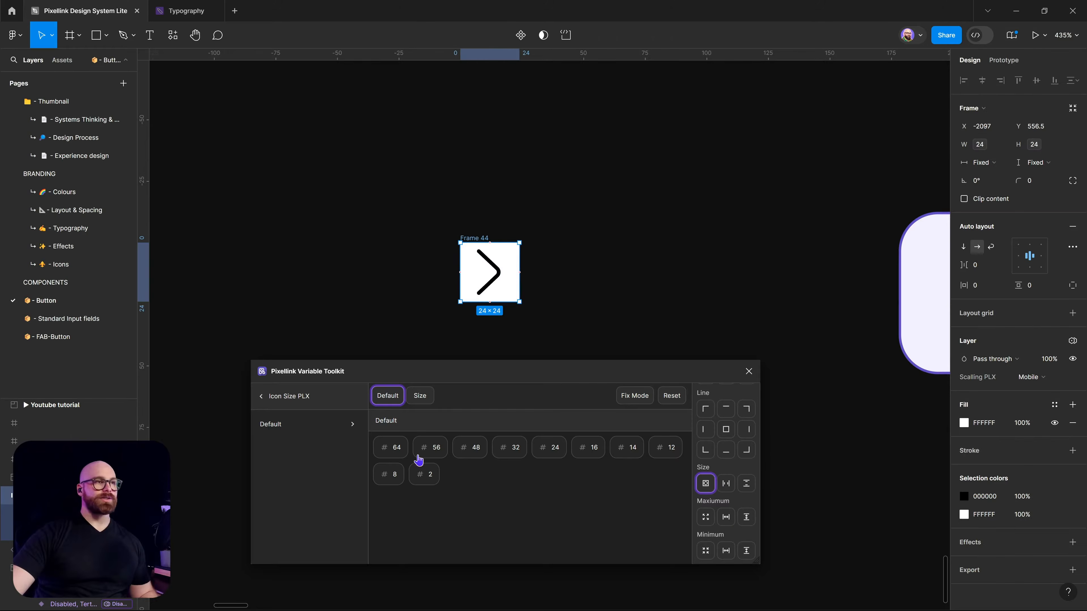
click(267, 397)
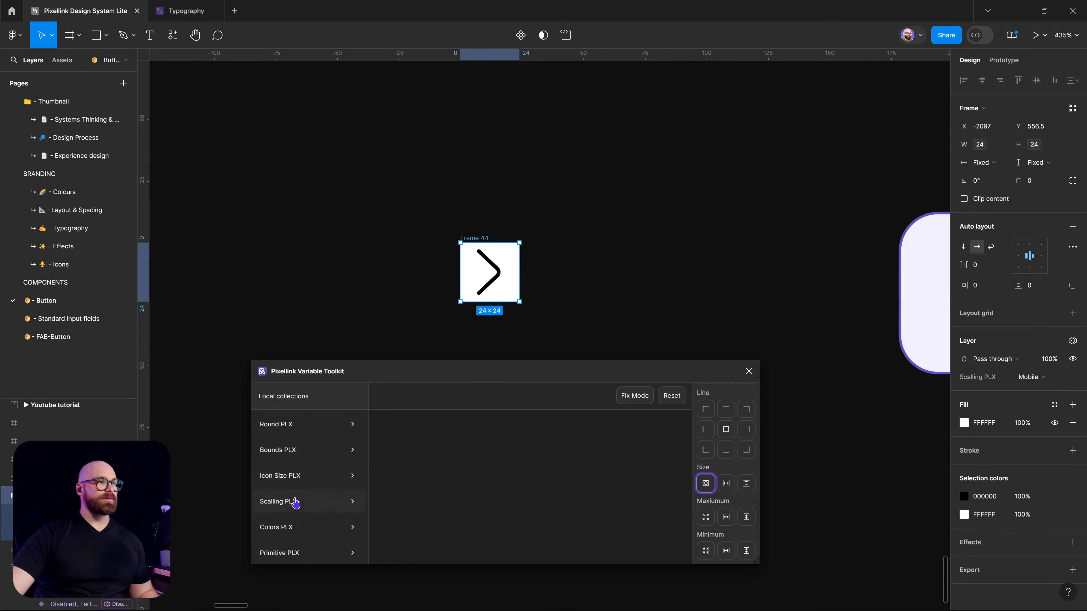
click(295, 502)
click(420, 397)
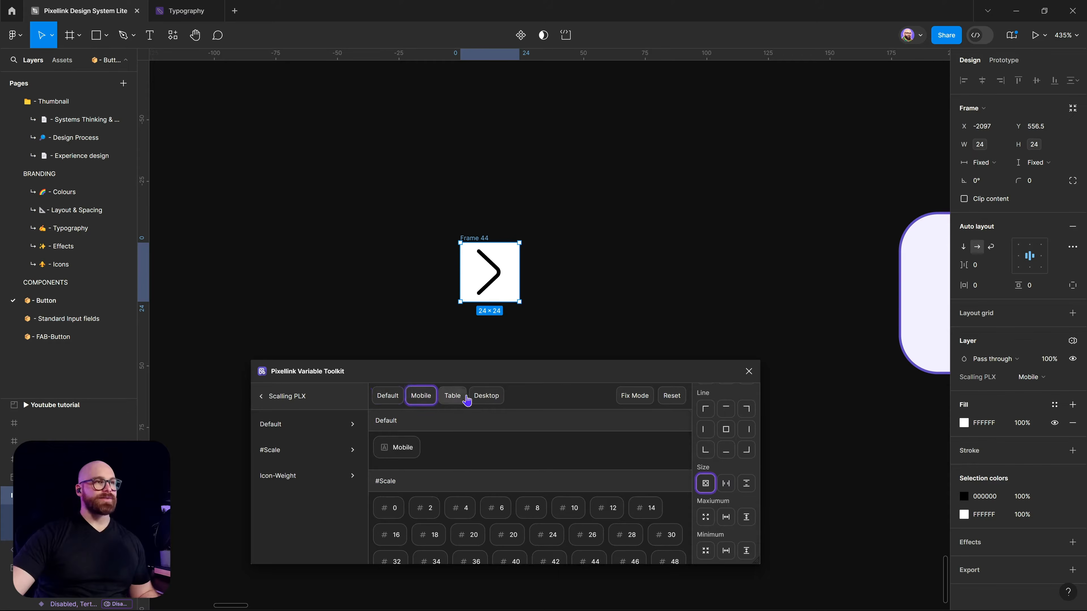
click(451, 396)
click(428, 398)
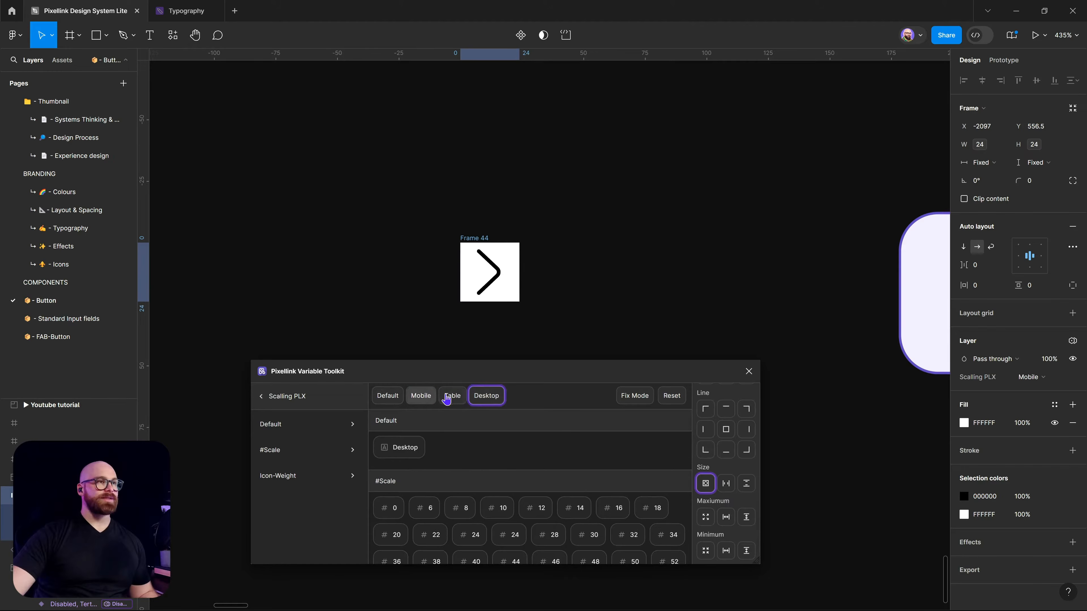
click(449, 399)
click(480, 399)
click(429, 397)
- Remove the auto layout and the white fill from the chevron's frame
click(711, 300)
scroll(509, 230, down, 5)
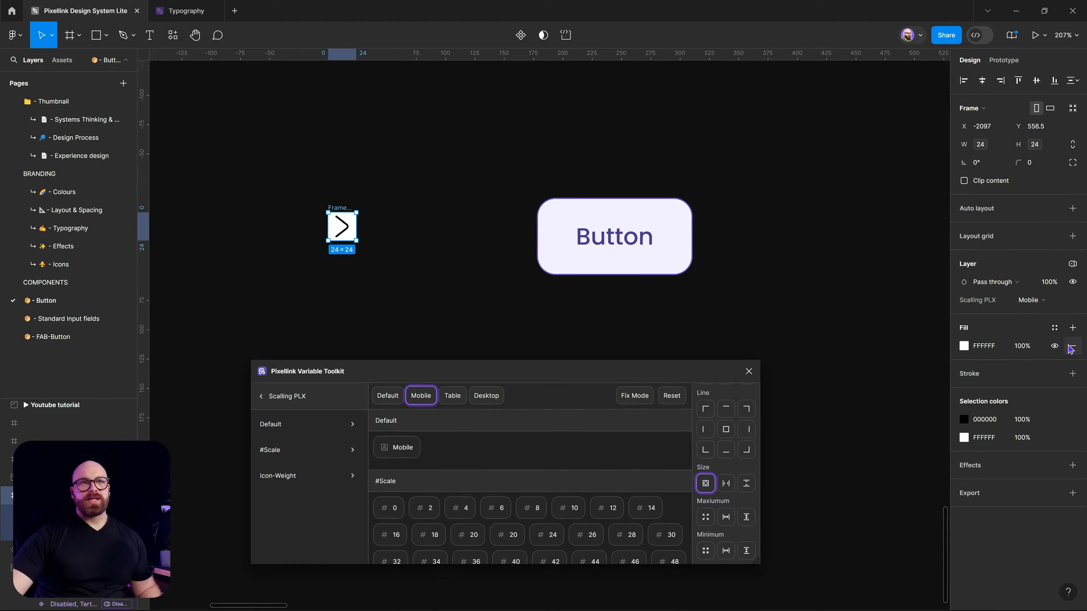
click(1072, 346)
- Select the chevron vector, open the toolkit's Semantic PLX collection, and move and enlarge the Pixellink Variable Toolkit window
double_click(345, 229)
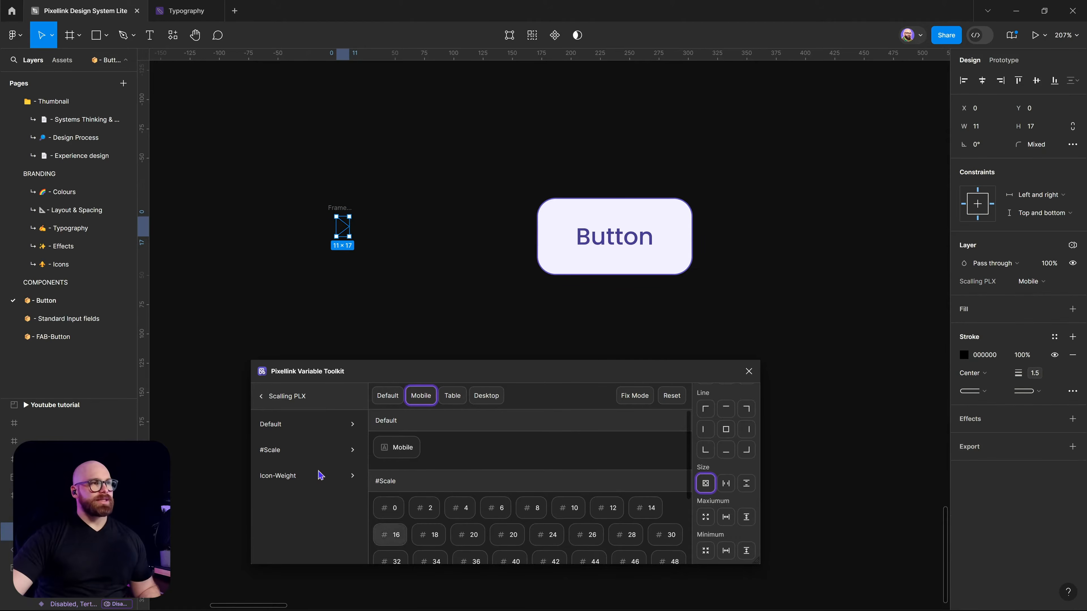
click(276, 397)
scroll(289, 507, down, 5)
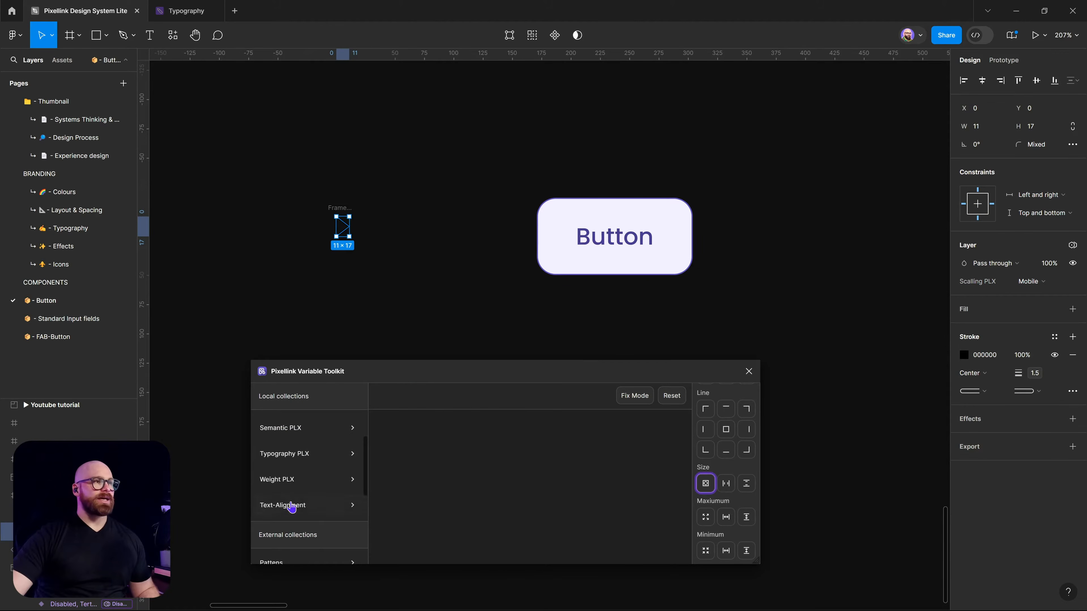
click(294, 429)
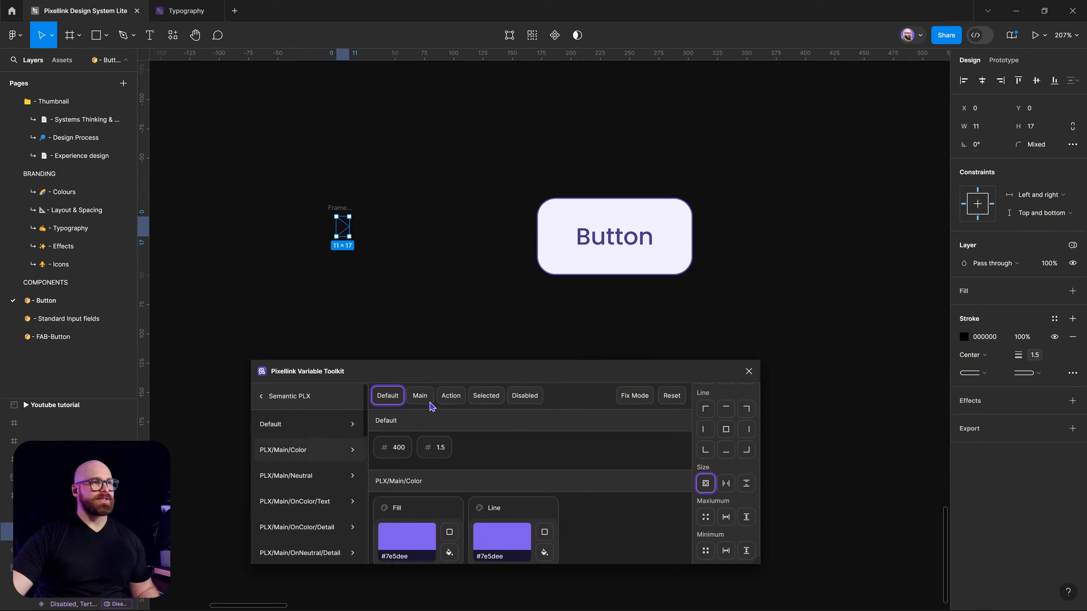
drag(439, 376, 398, 264)
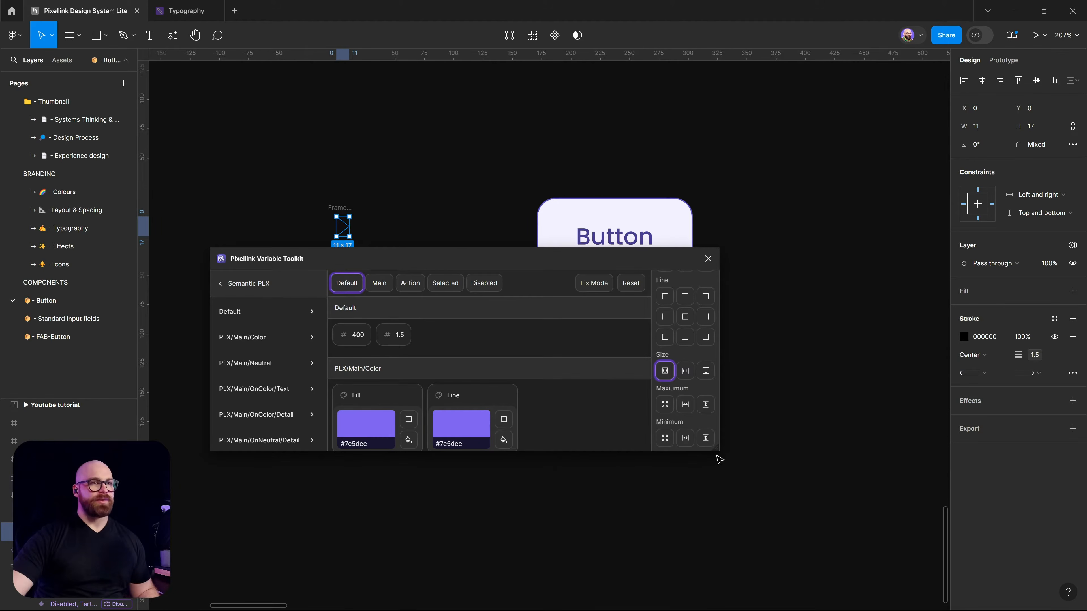
drag(717, 451, 726, 610)
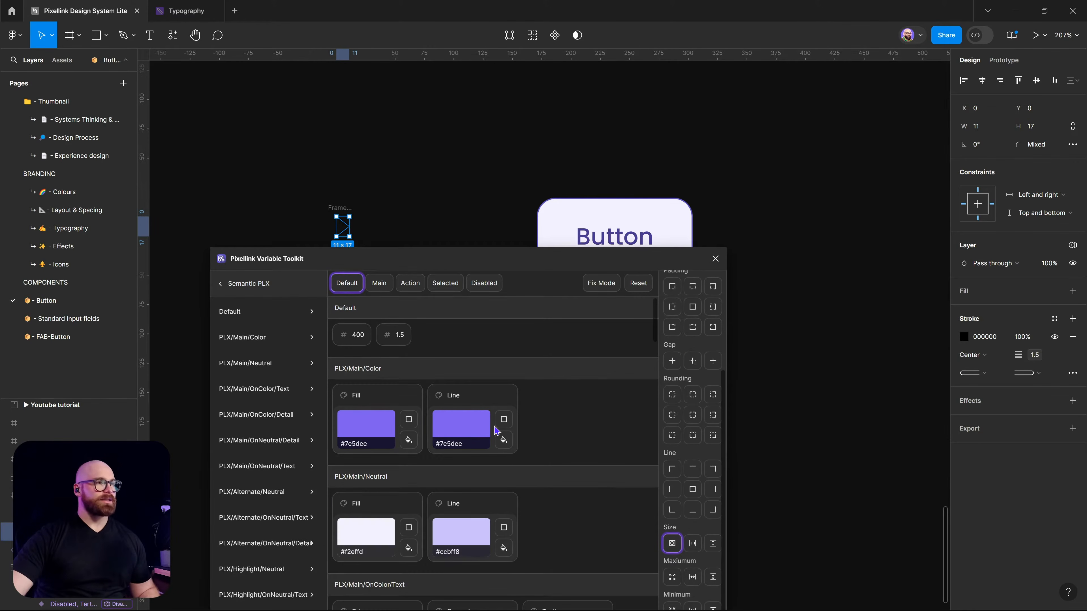
- Find the PLX/Main/OnColor/Text group and apply its Primary color variable to the chevron vector's stroke
scroll(430, 385, down, 3)
scroll(400, 221, down, 3)
scroll(400, 221, left, 2)
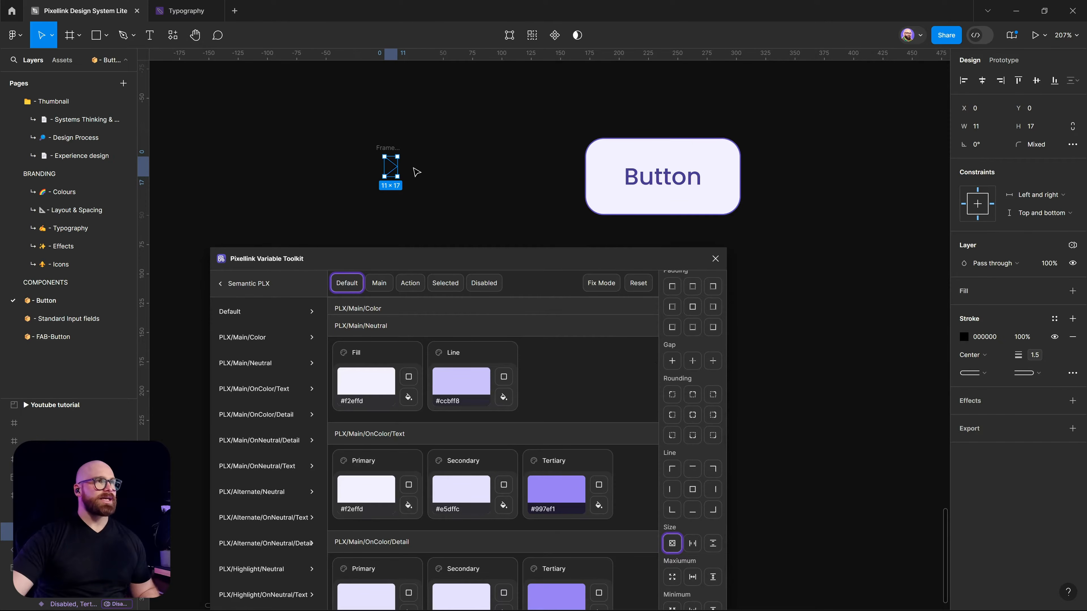
scroll(408, 445, down, 5)
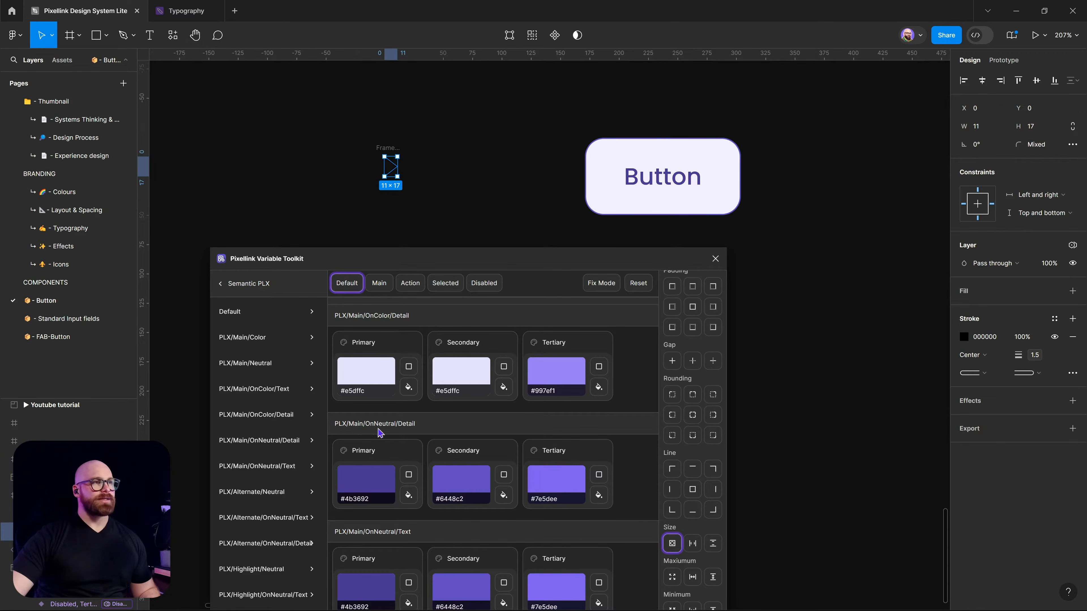
scroll(376, 529, up, 5)
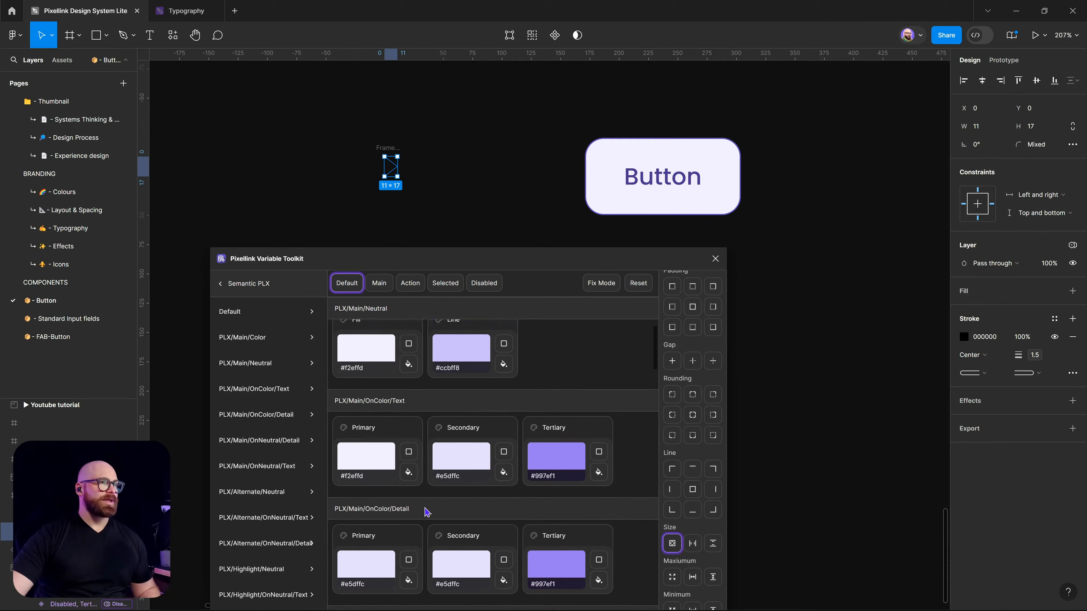
scroll(399, 415, up, 2)
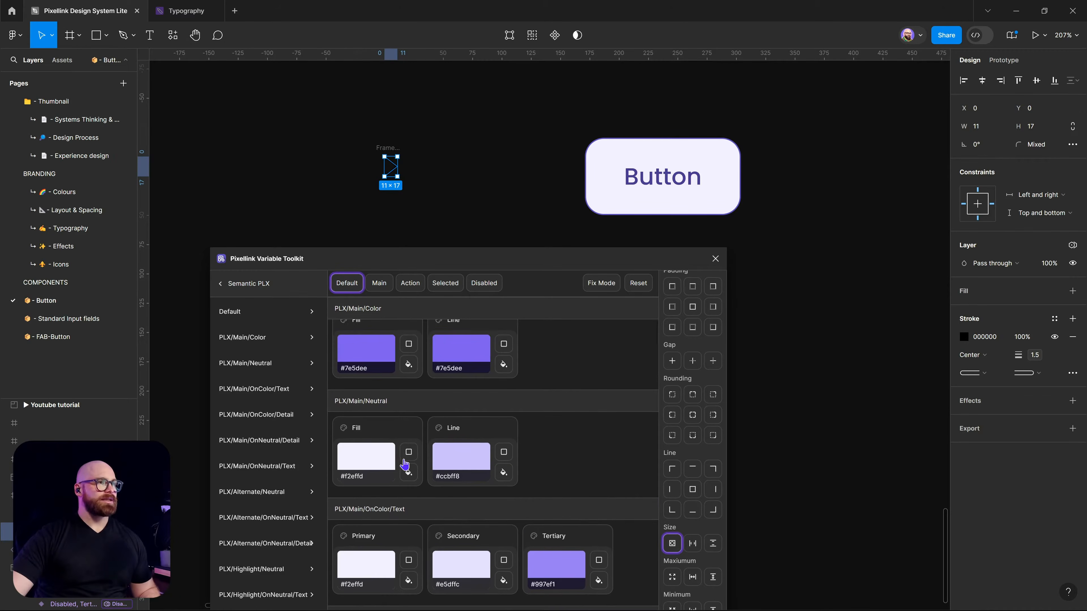
scroll(363, 512, down, 2)
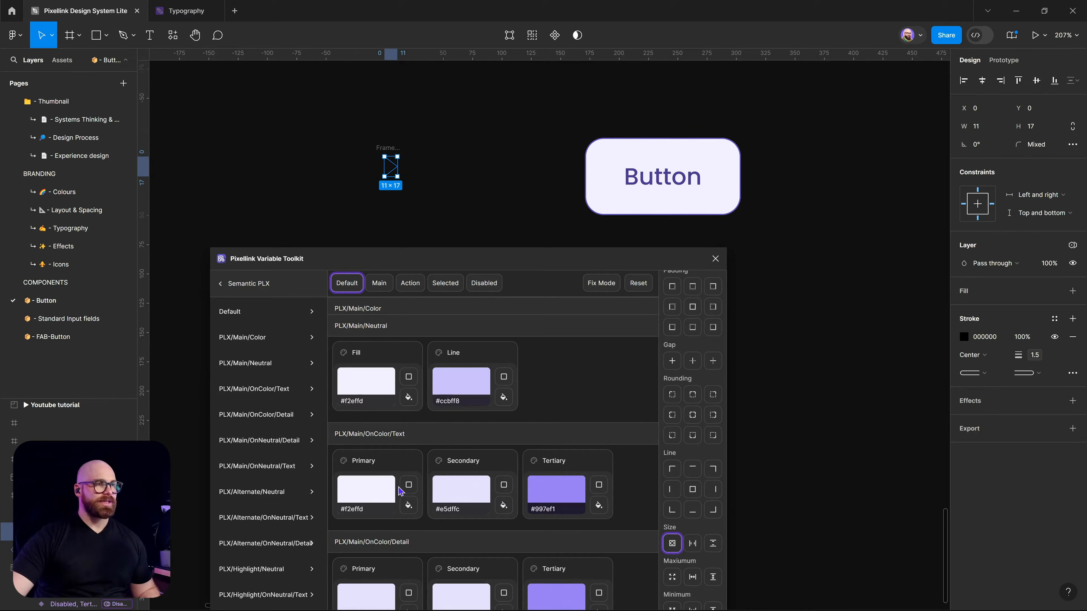
scroll(399, 490, down, 2)
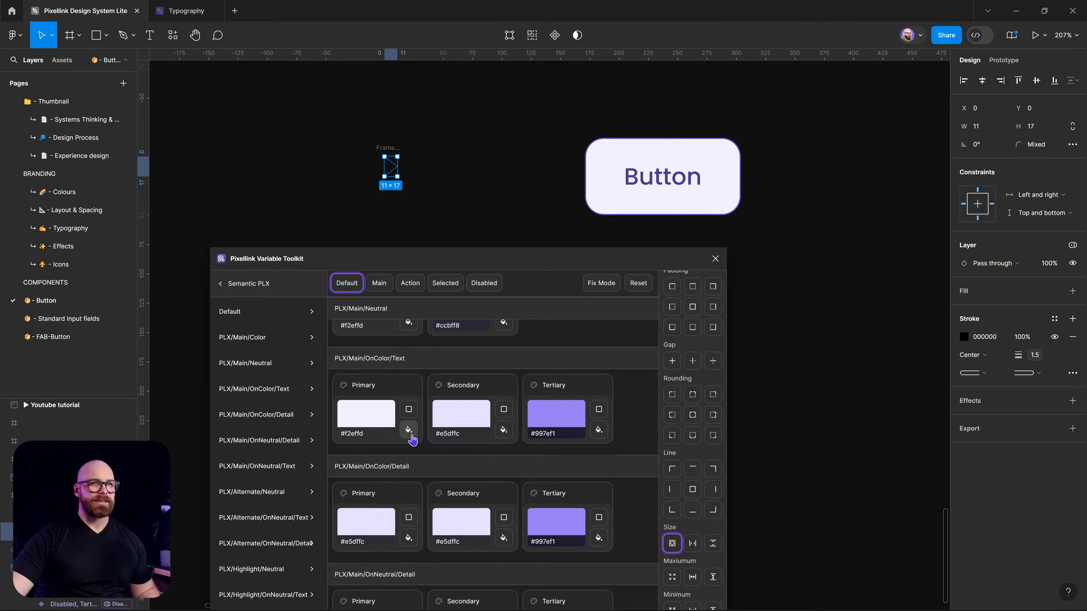
click(409, 430)
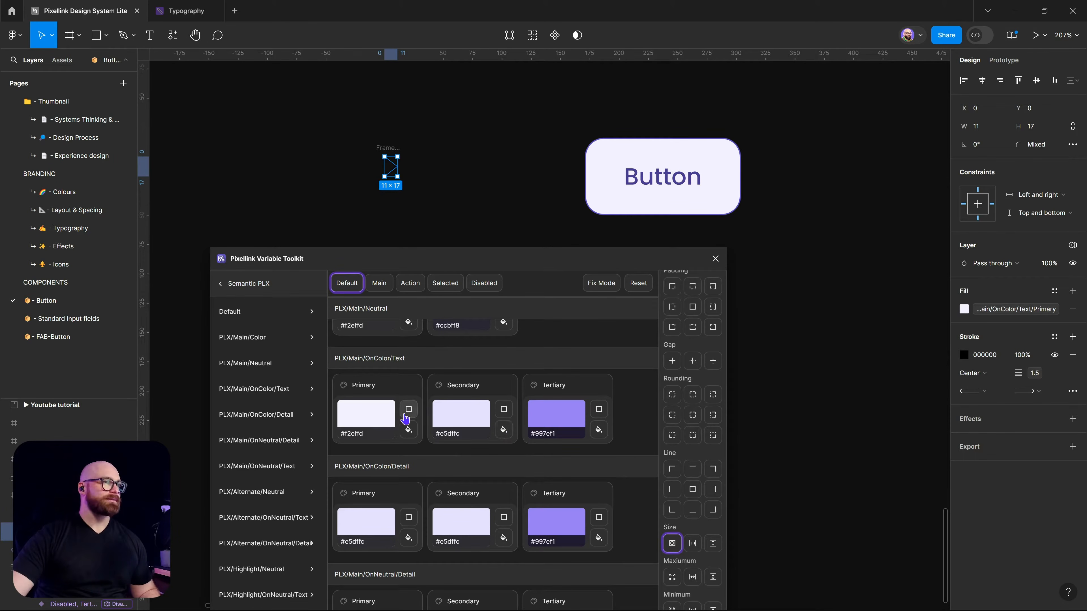
click(406, 413)
- Turn the chevron's frame into a component and make a copy of it for use in the buttons
key(shift+Return)
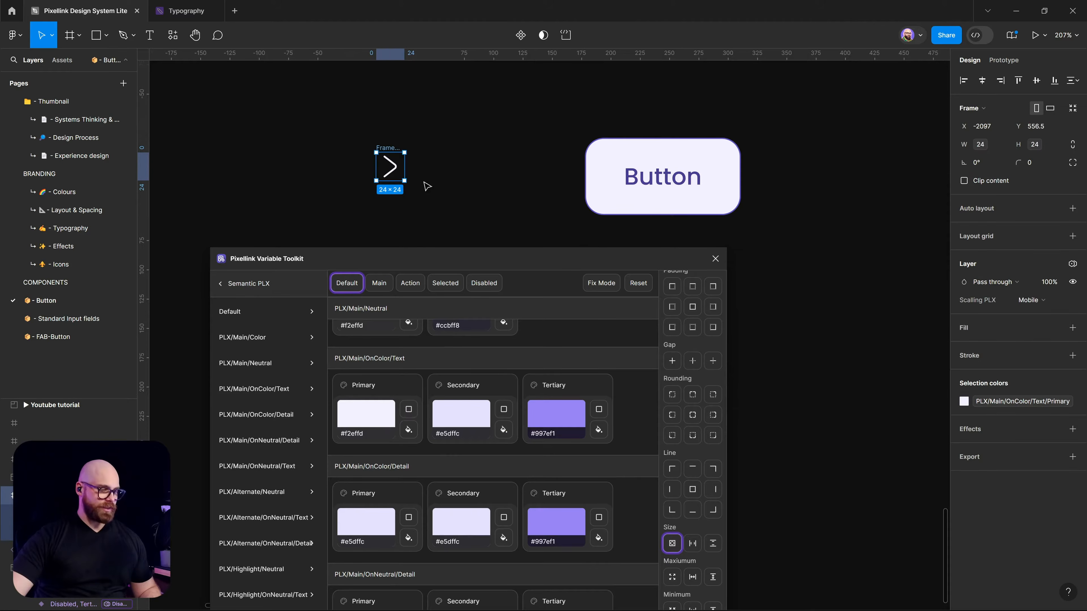
right_click(386, 148)
click(424, 409)
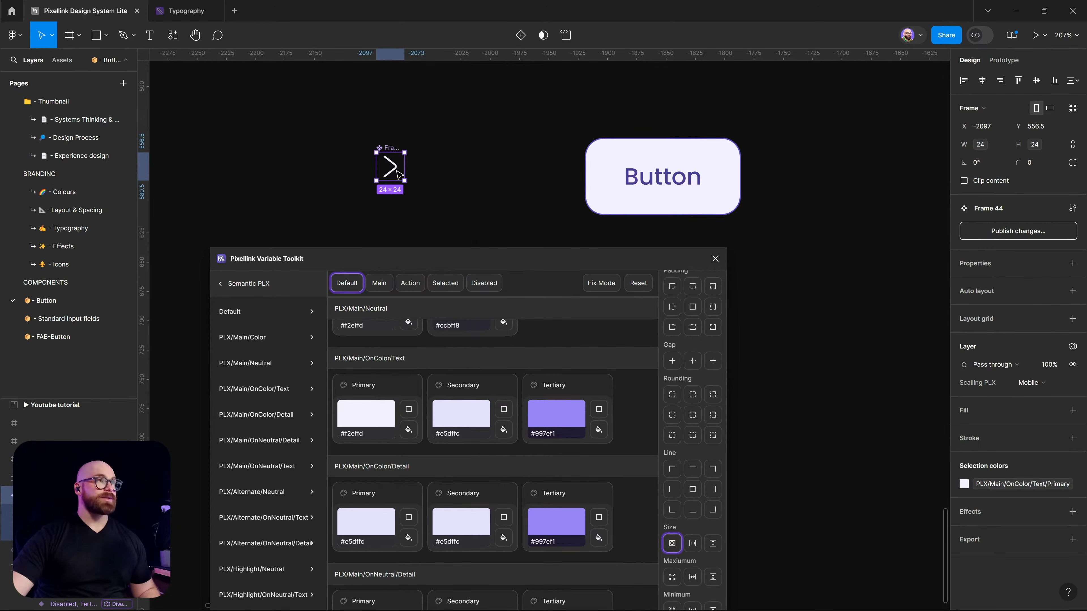
alt+drag(393, 171, 479, 168)
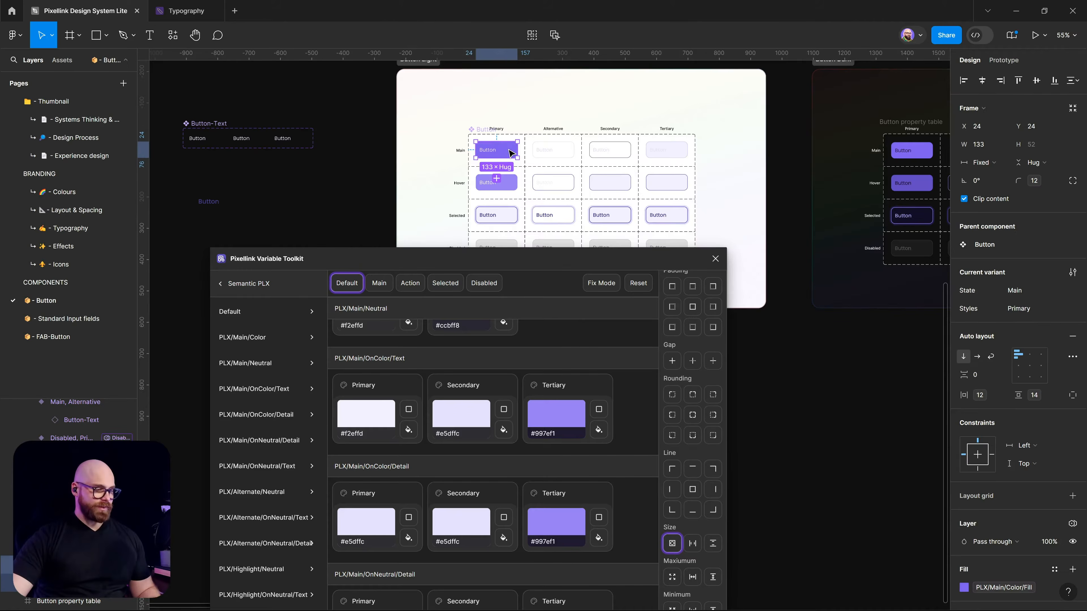
- Paste the chevron instance into all variants of the Button component at once and set their auto layout direction to horizontal
key(ctrl+alt+a)
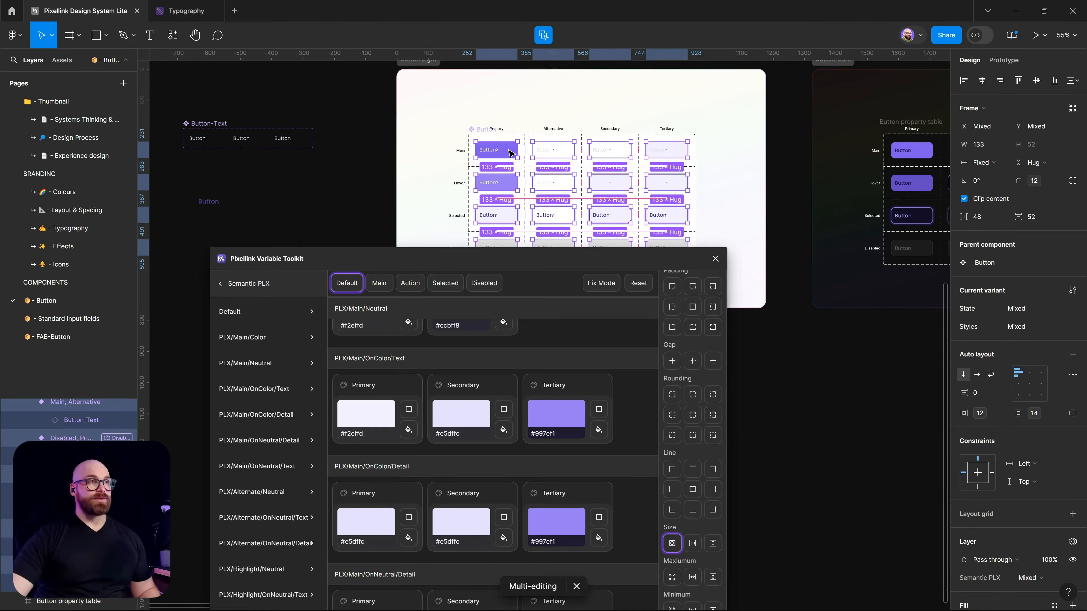
key(ctrl+v)
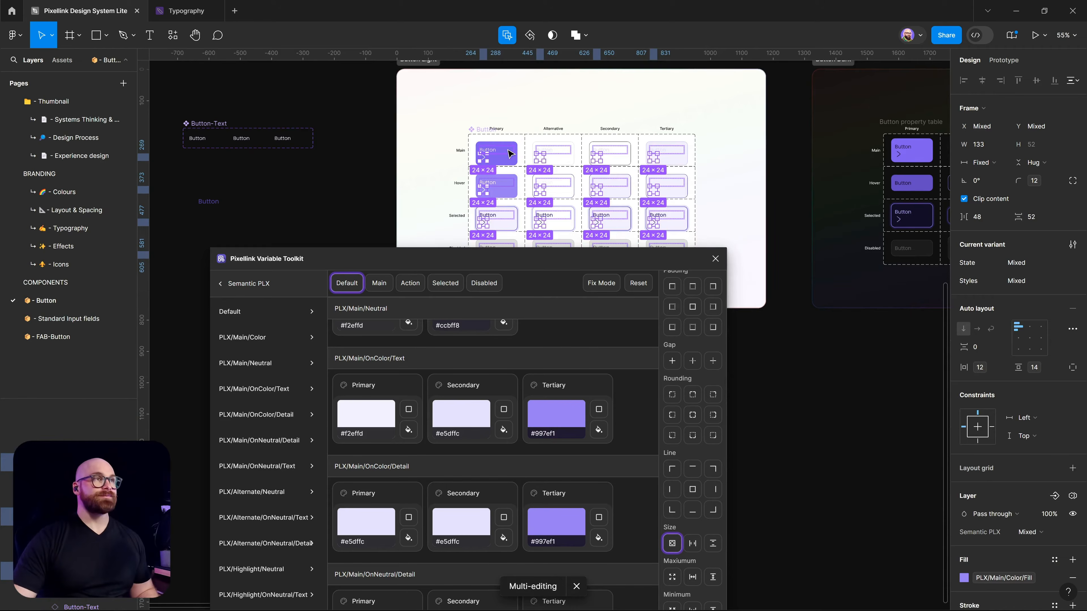
scroll(467, 130, up, 5)
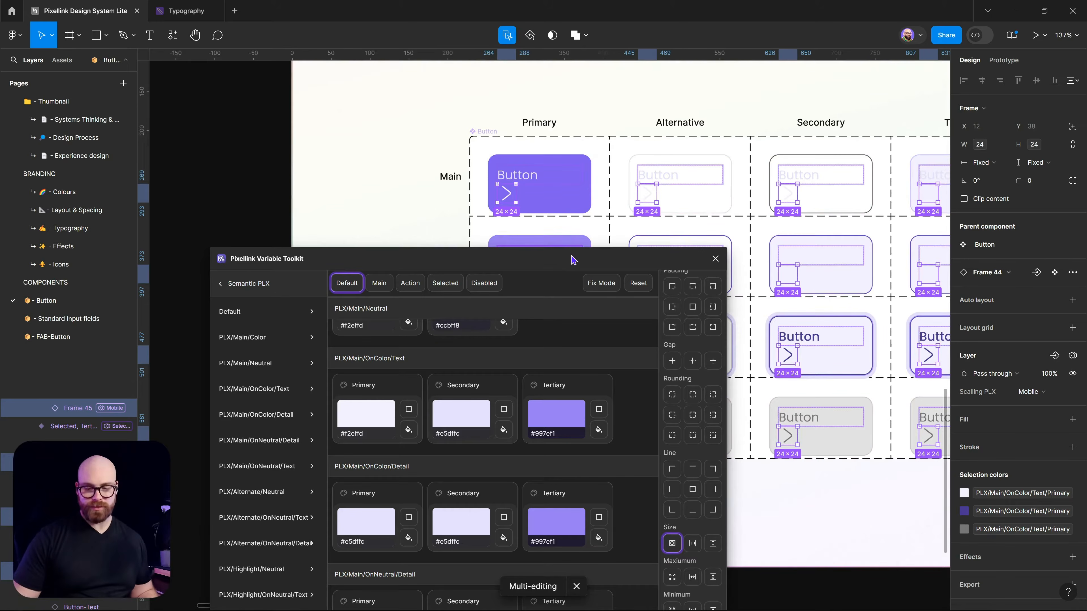
key(shift+Return)
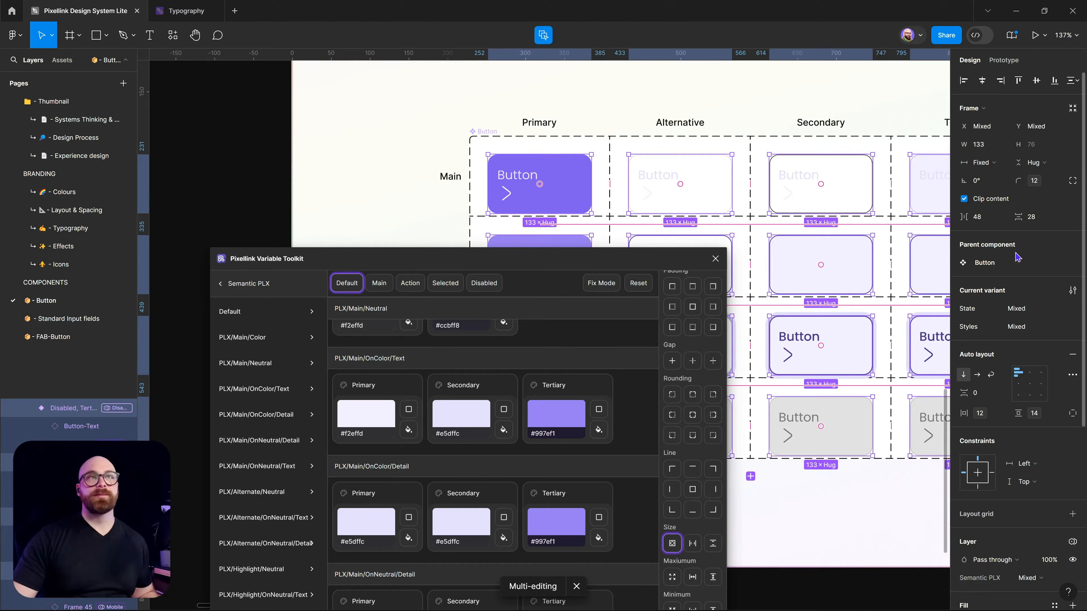
click(977, 375)
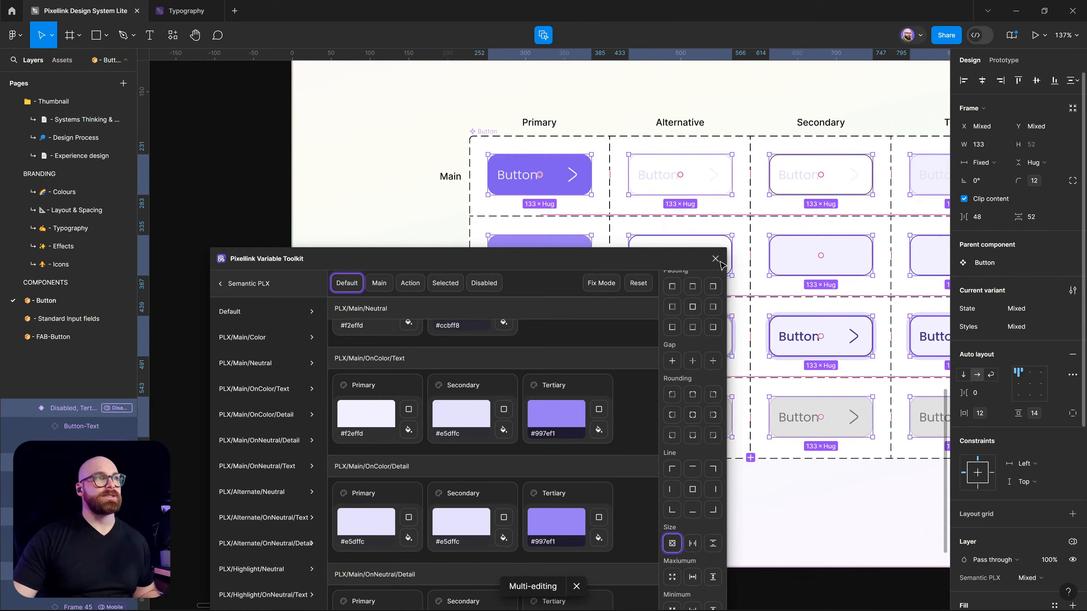
- Check the chevron in all Button variants and compare them with the chevron component and the separate button instance
scroll(902, 116, down, 3)
scroll(902, 116, right, 3)
scroll(543, 88, down, 3)
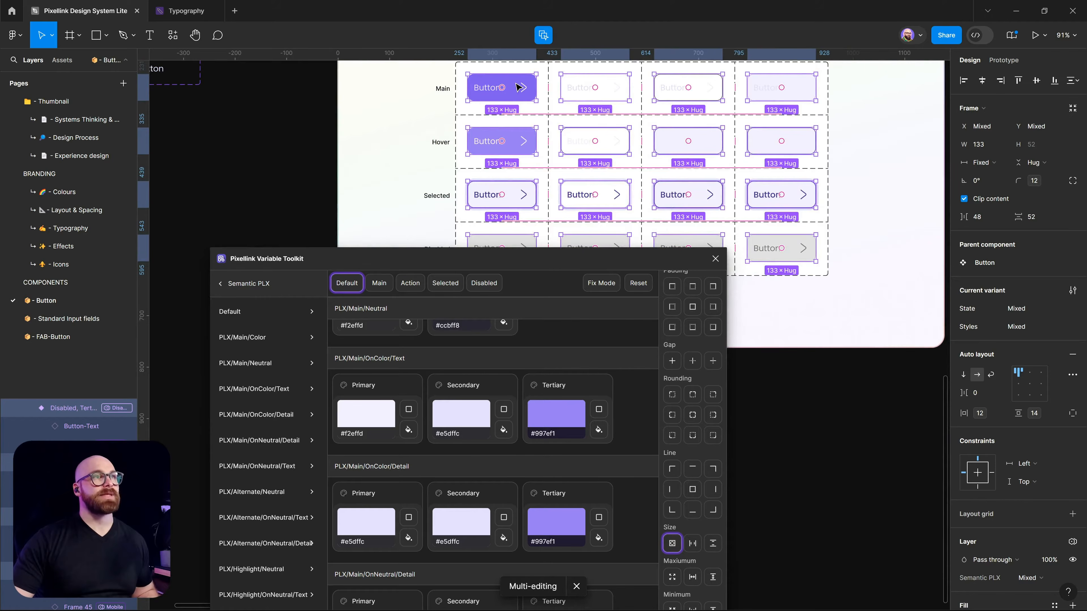
scroll(642, 185, left, 5)
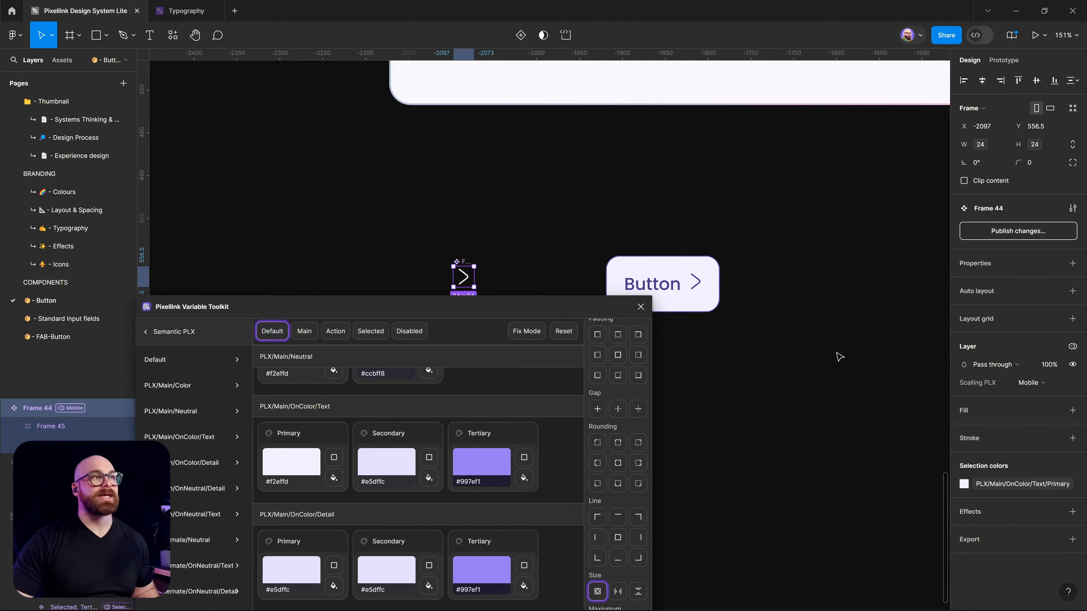
scroll(795, 208, down, 5)
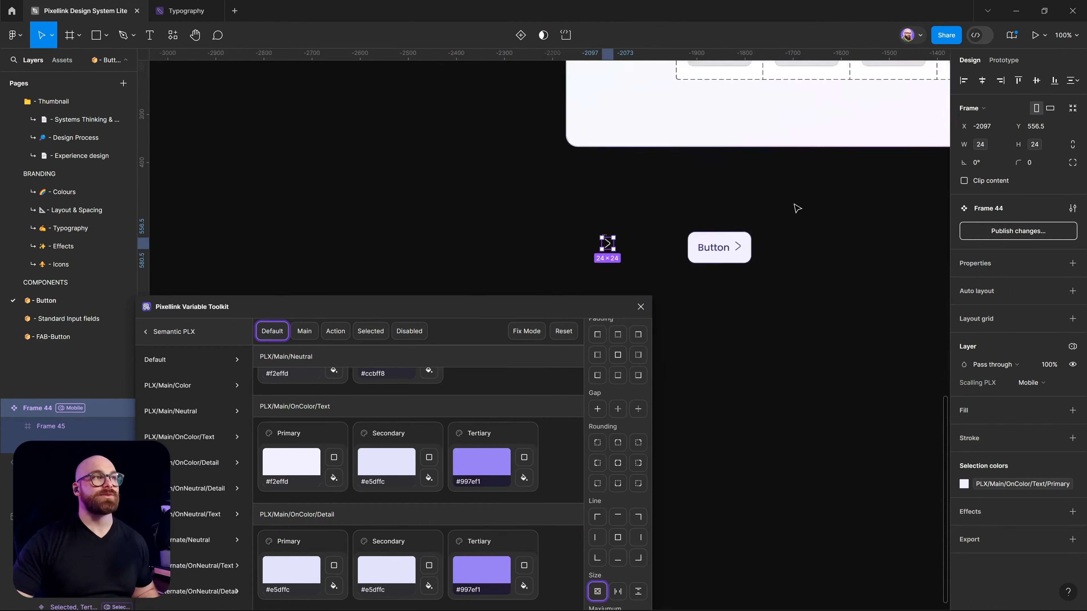
drag(794, 208, 682, 344)
ctrl+click(648, 128)
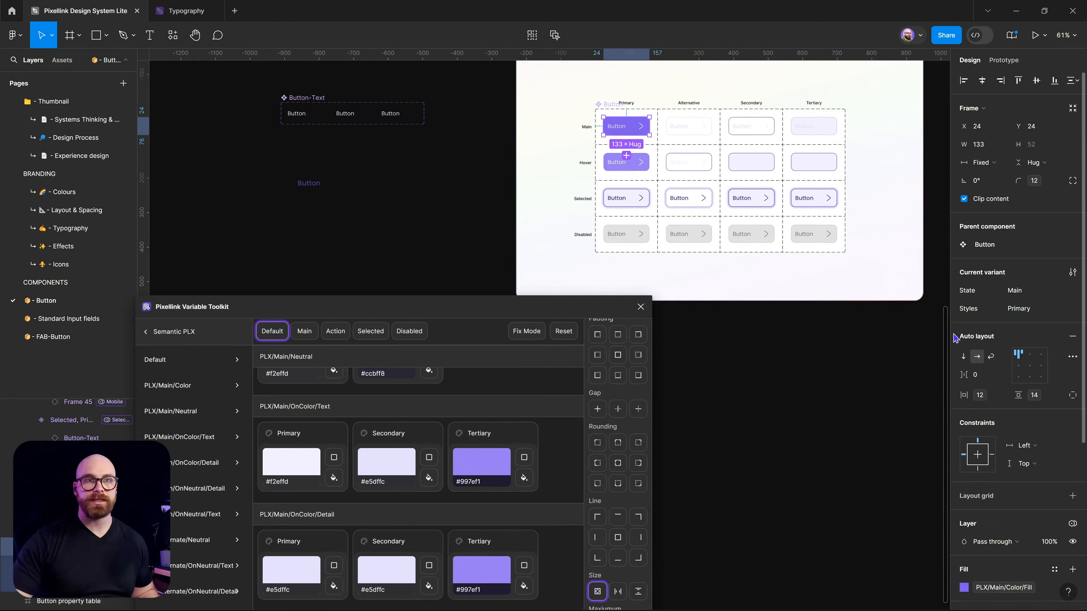
key(ctrl+alt+a)
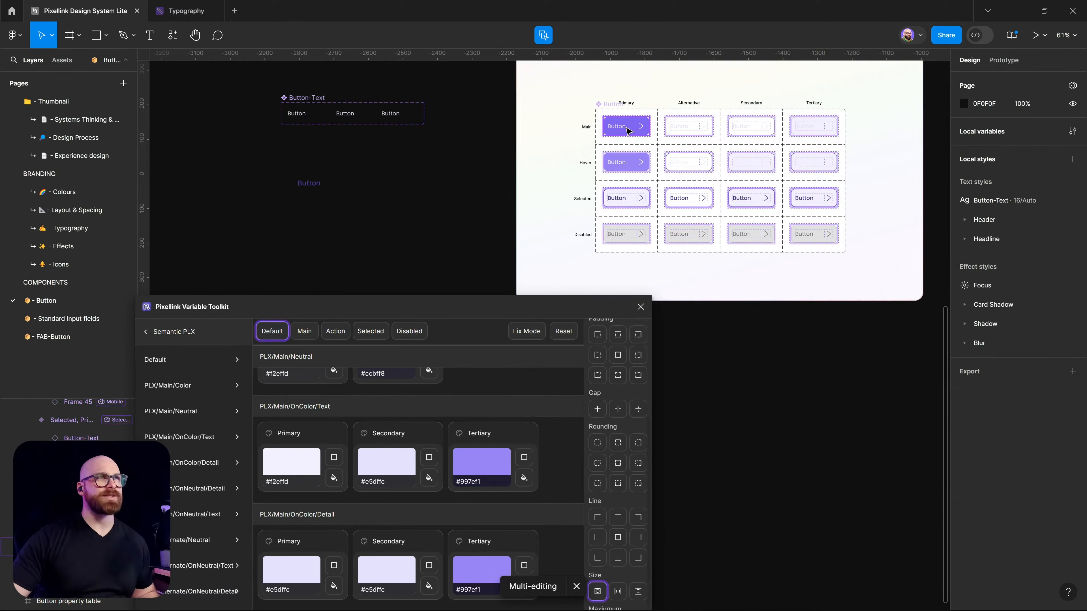
- Widen the separate button instance below the Button Light board to 253
drag(697, 312, 807, 239)
click(808, 154)
scroll(807, 243, up, 5)
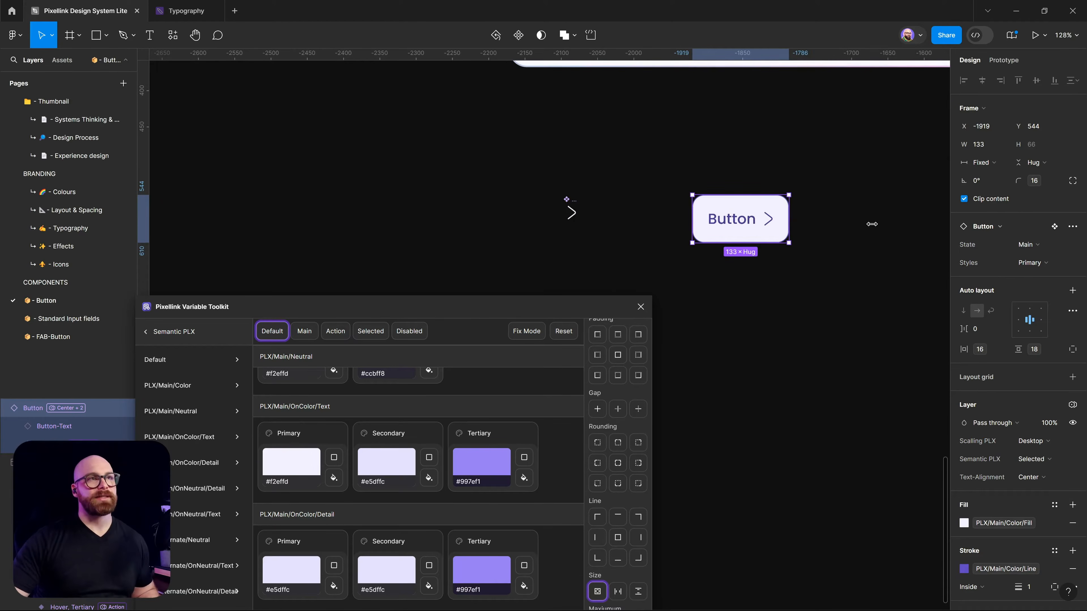
drag(872, 224, 876, 223)
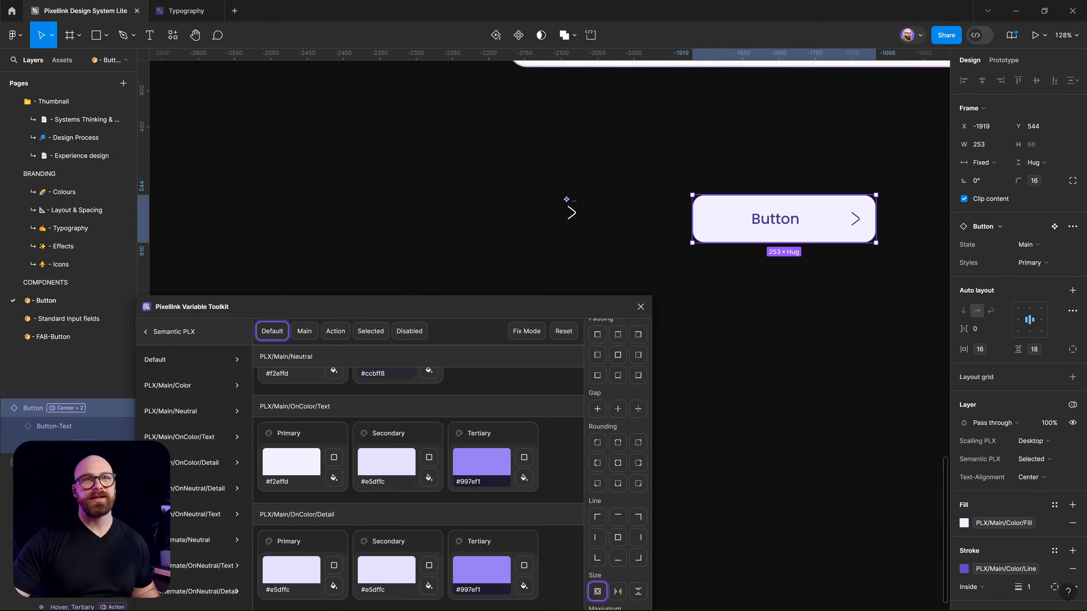
- Try the Scalling PLX mode Table on the button instance and set it to Mobile, keeping its Semantic PLX mode Selected
scroll(1054, 378, down, 3)
click(1038, 369)
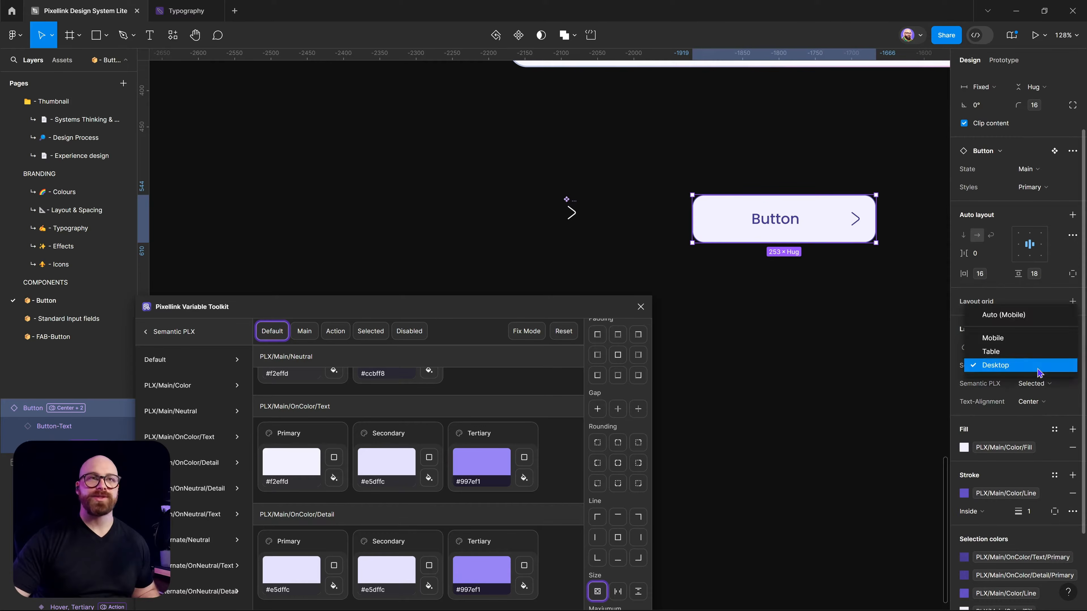
click(1019, 354)
click(1030, 366)
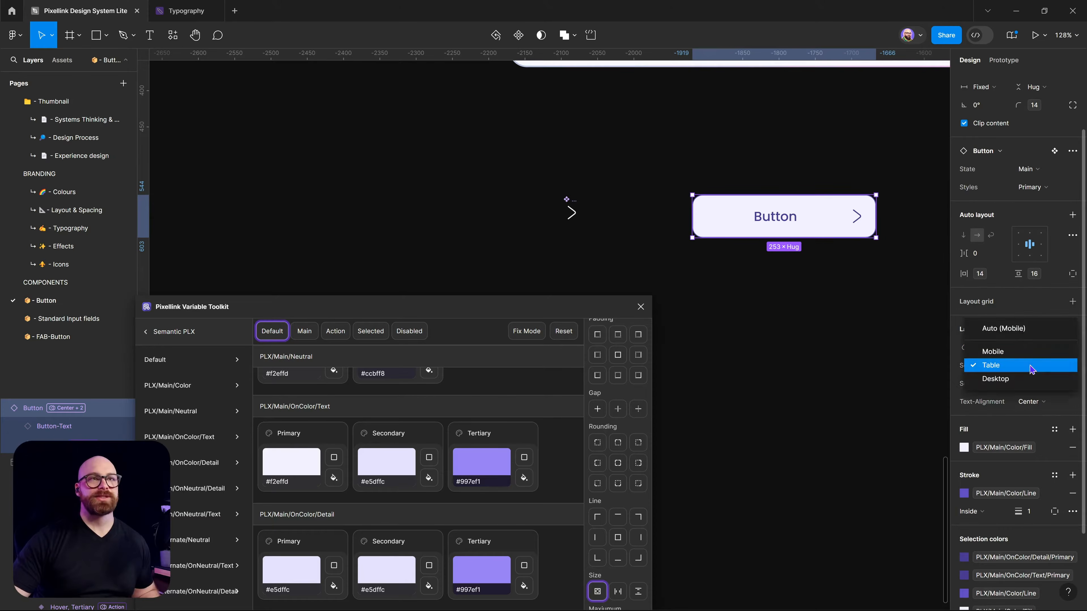
click(1021, 343)
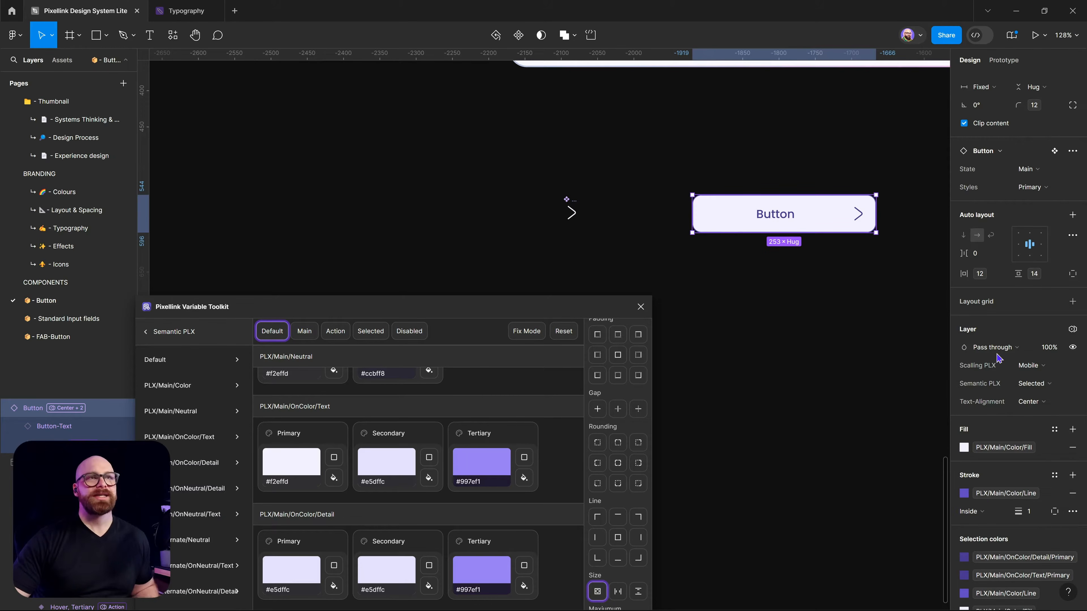
click(1047, 385)
click(1035, 387)
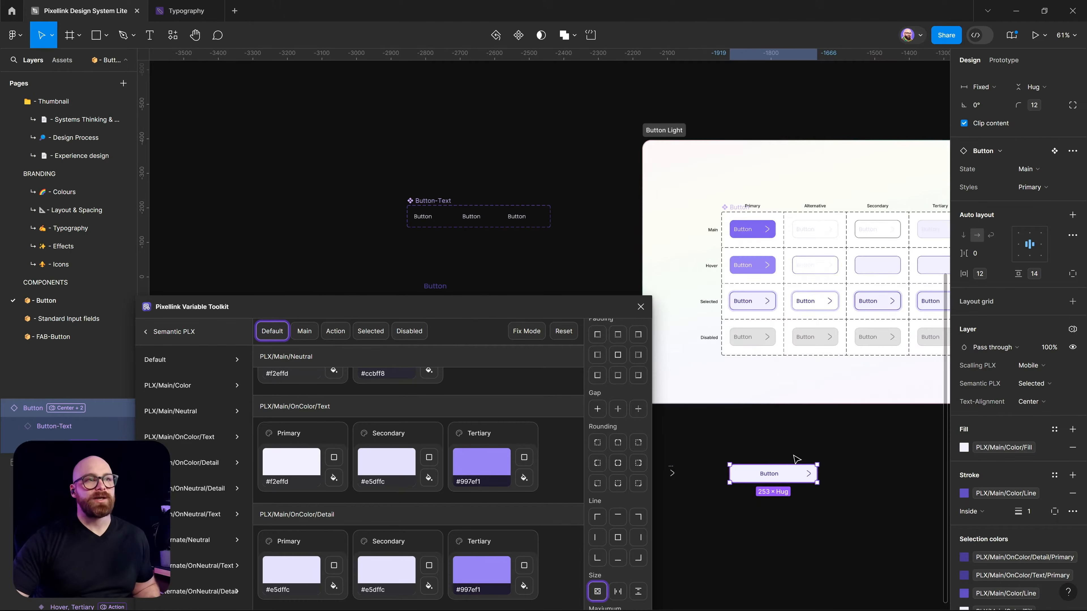
- Set the chevron component's Scalling PLX mode to Auto (Mobile)
scroll(796, 458, up, 5)
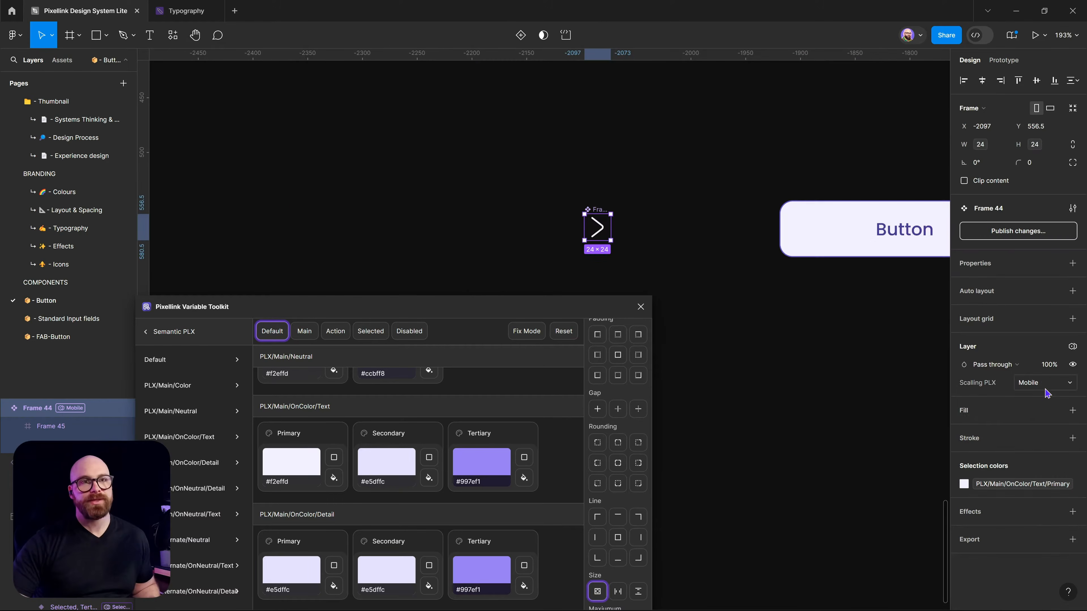
click(1039, 383)
click(1035, 354)
- Try the Semantic PLX mode Action on the separate button instance, set it to Main, and set its Scalling PLX mode to Desktop
scroll(764, 214, right, 5)
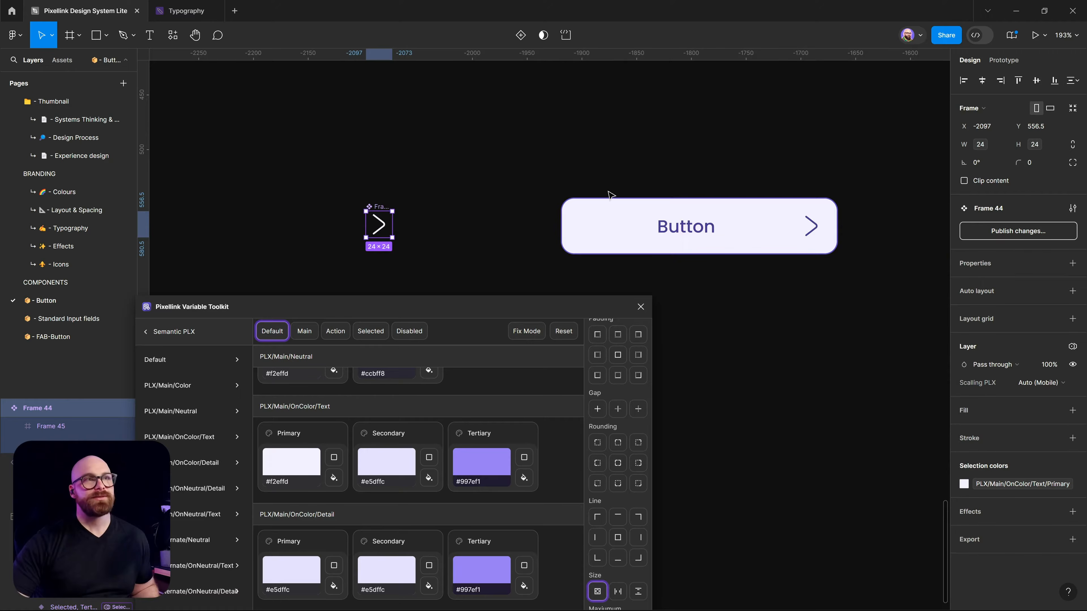
click(622, 207)
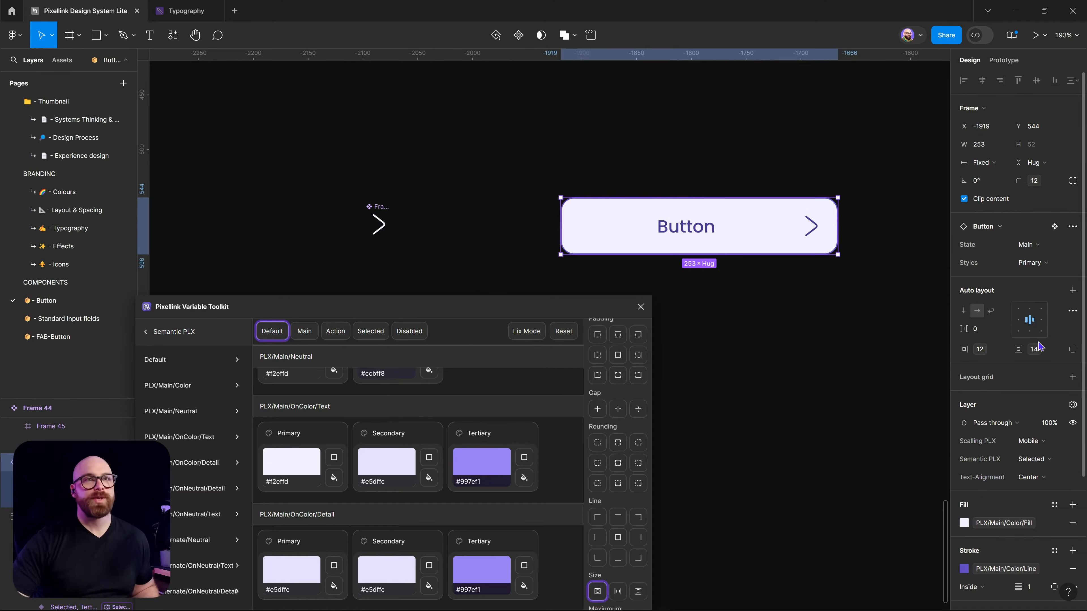
scroll(1044, 507, down, 4)
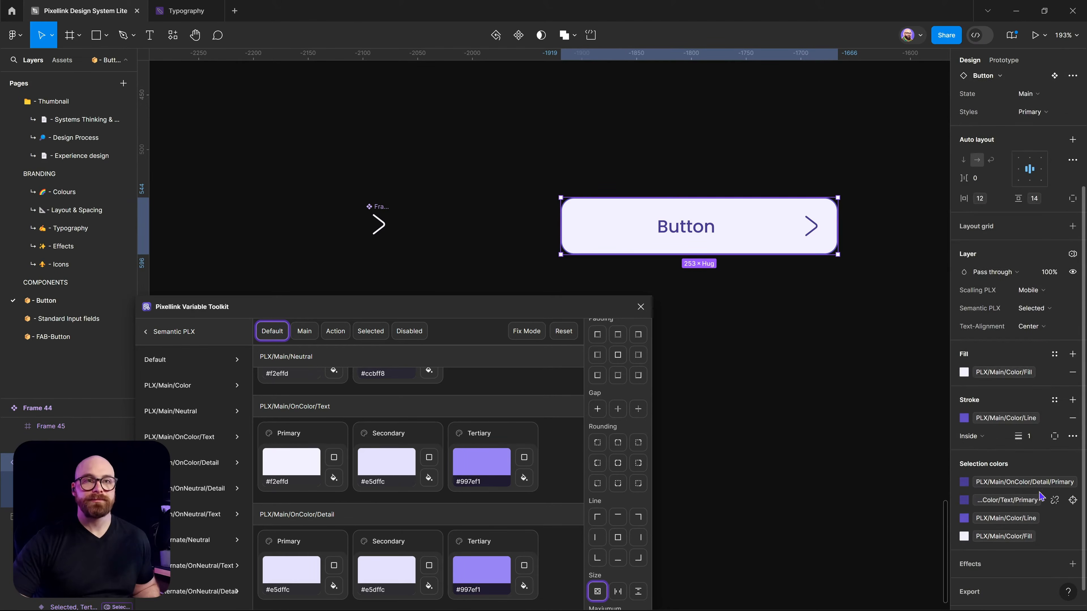
click(1037, 308)
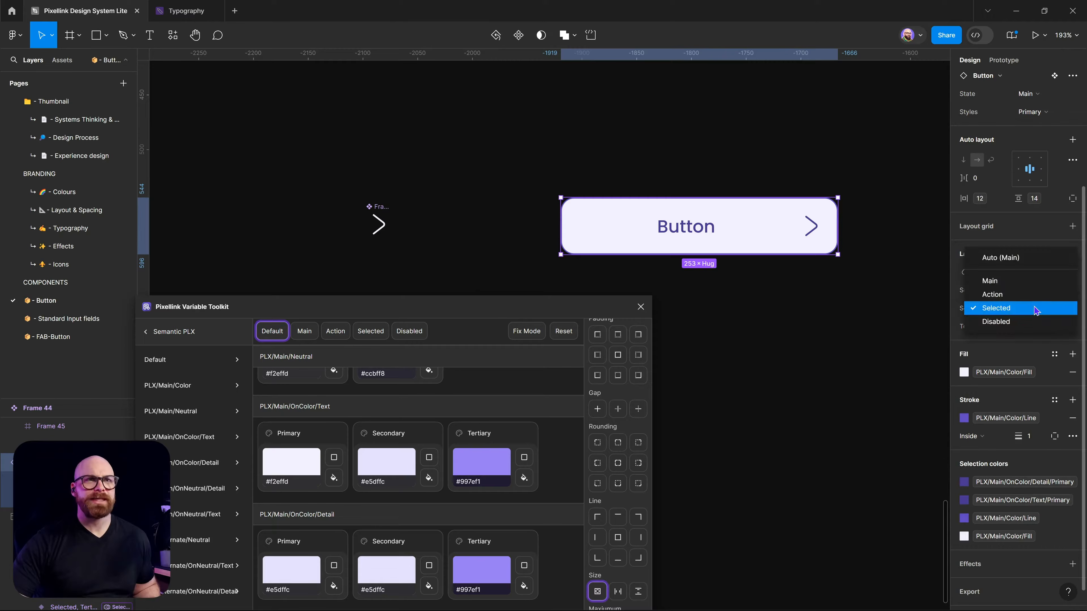
click(1031, 295)
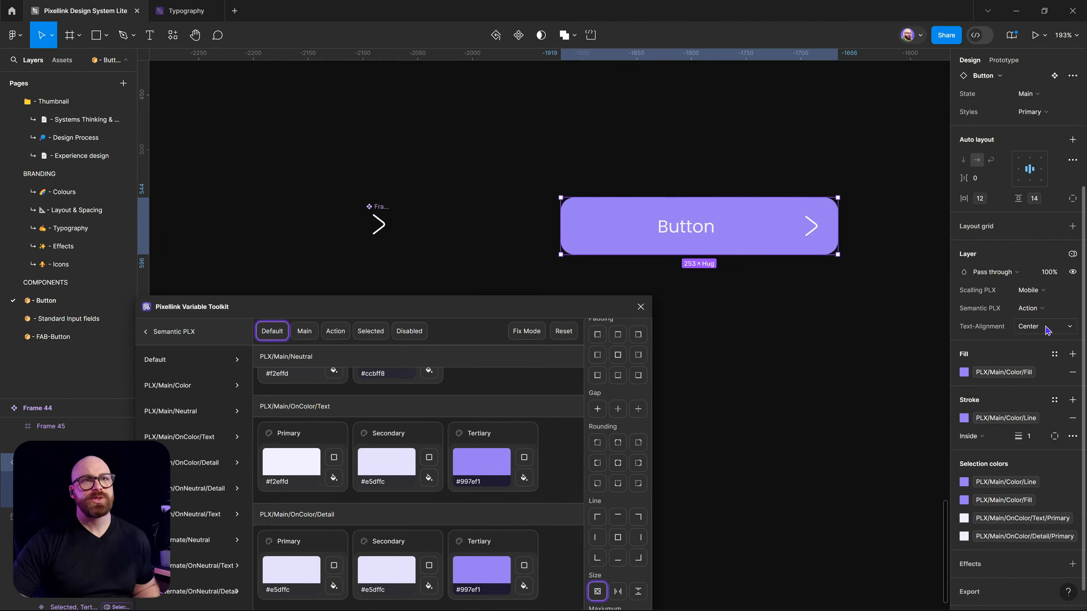
click(1031, 308)
click(1021, 295)
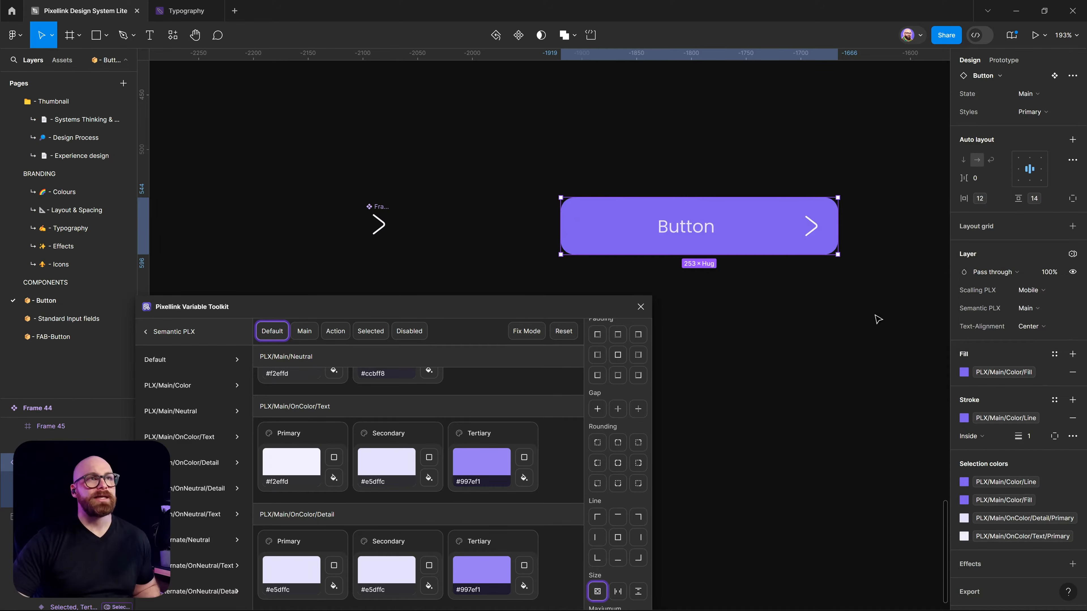
click(1031, 291)
click(1010, 317)
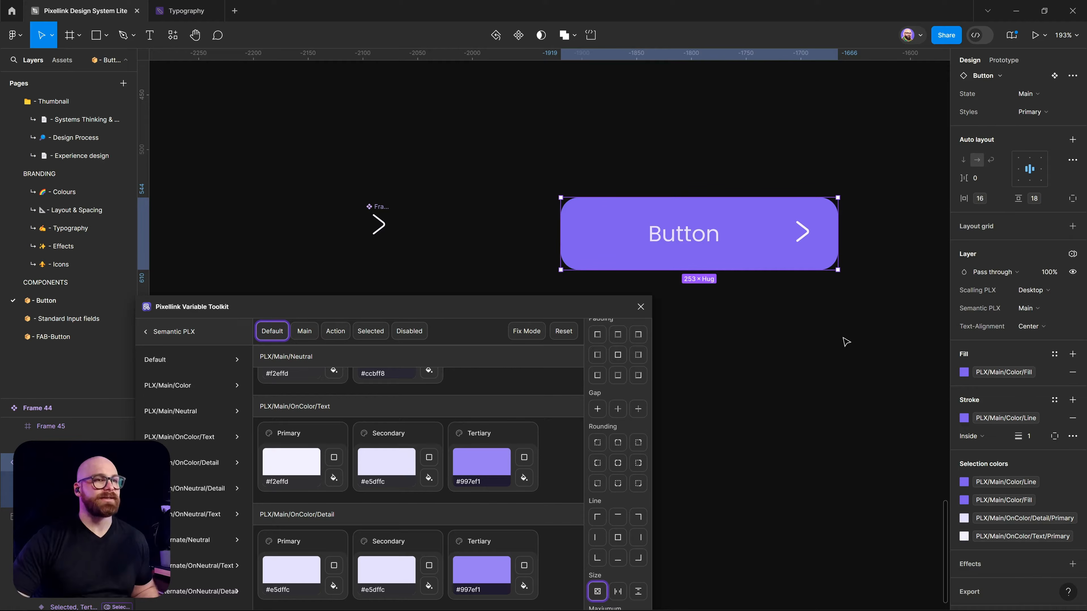
scroll(752, 309, down, 5)
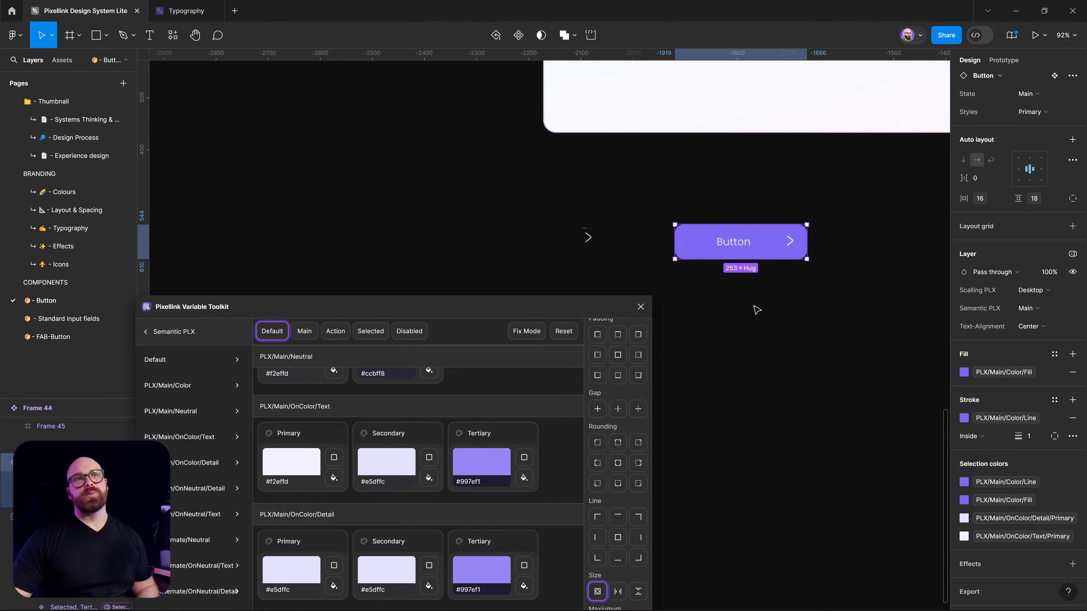
- Set the button instance's Colors PLX mode to Dark and its Semantic PLX mode to Selected
click(1073, 254)
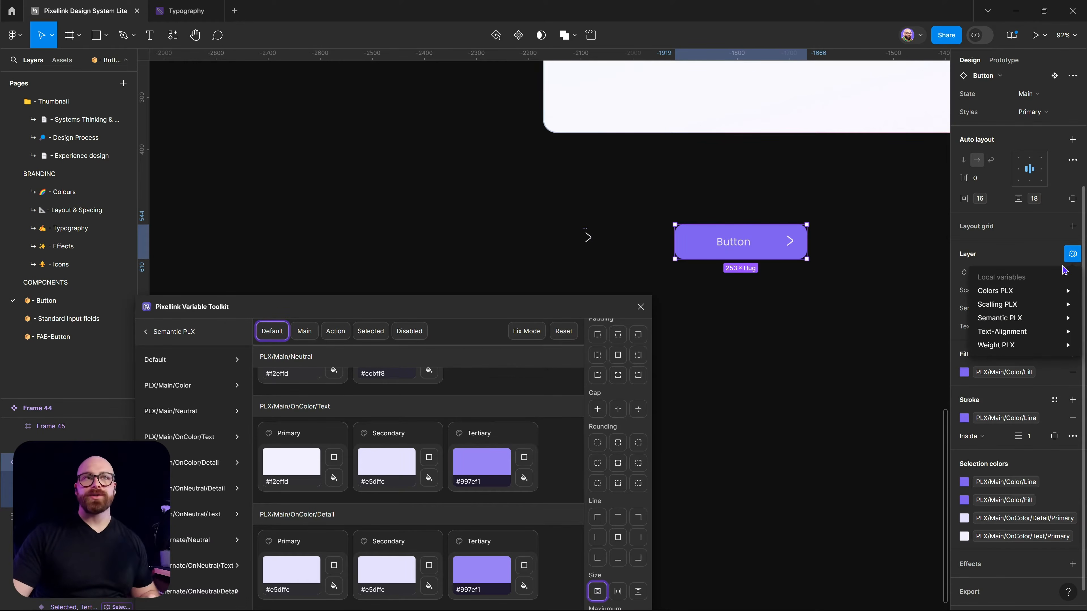
mouse_move(1032, 295)
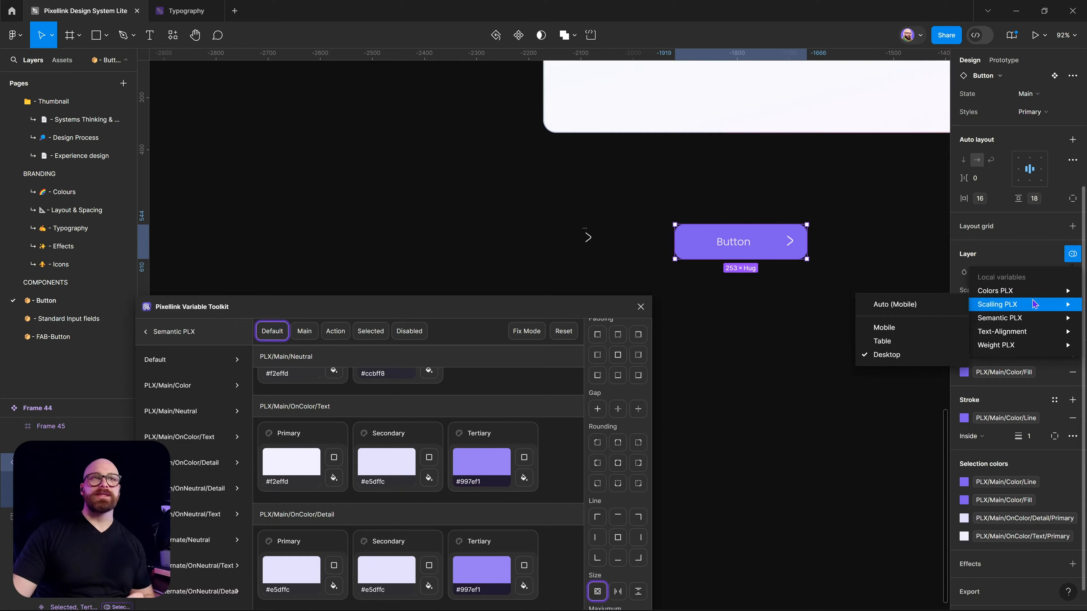
click(923, 329)
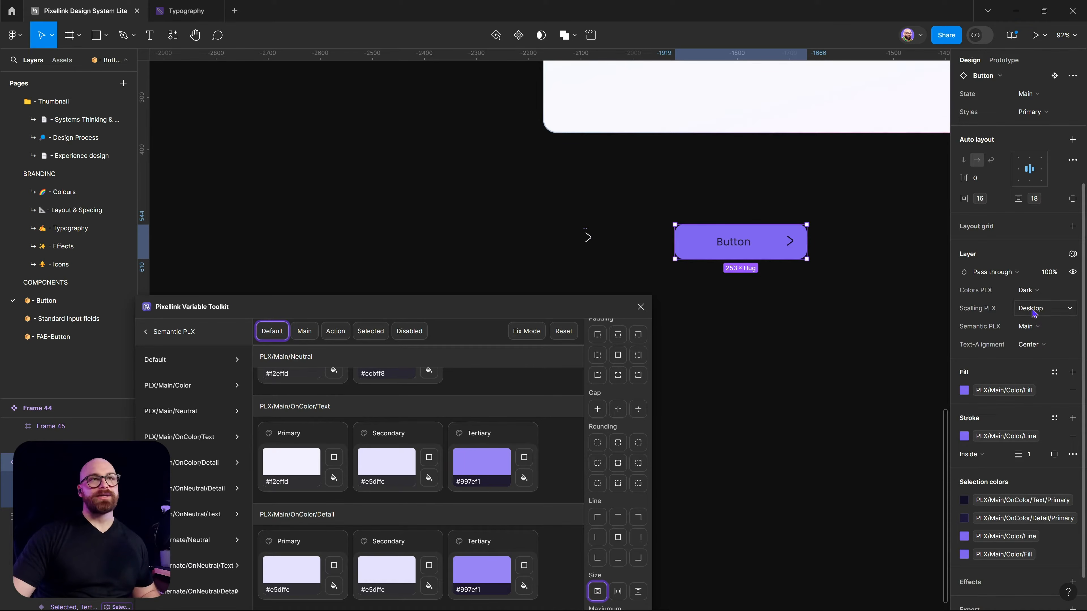
click(1037, 329)
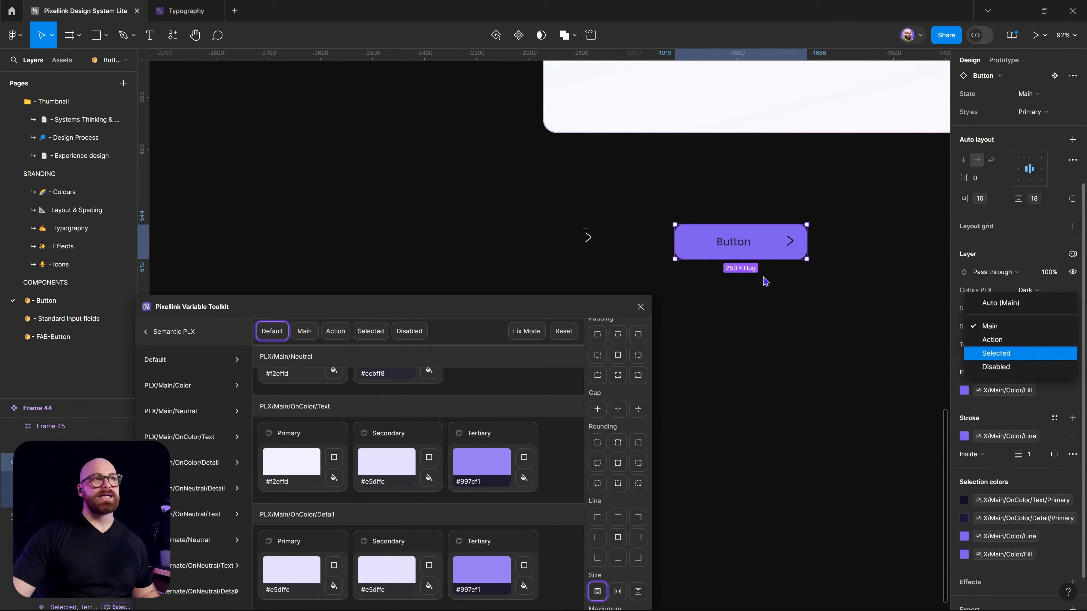
key(Return)
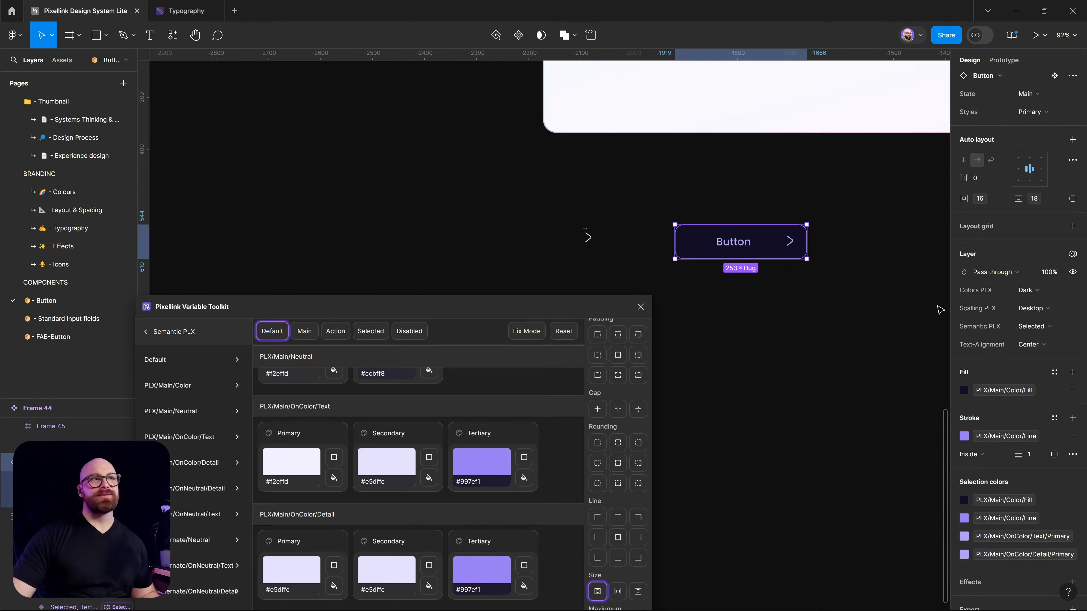
click(883, 325)
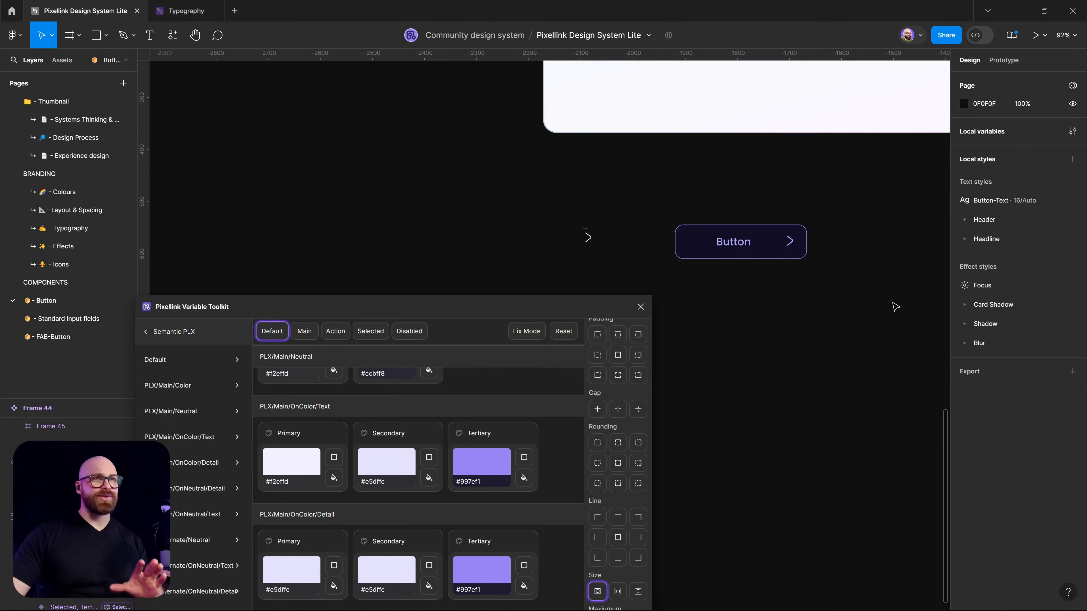
- Close the Pixellink Variable Toolkit and select the matching text layers in all three Button-Text variants for multi-editing
click(641, 306)
drag(745, 353, 590, 357)
ctrl+click(591, 248)
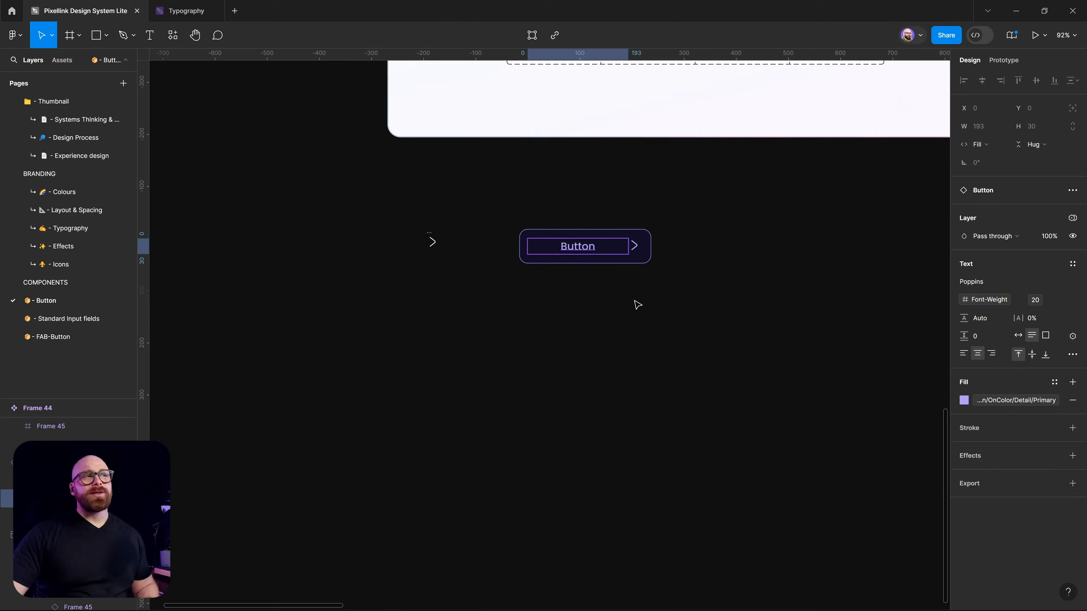
drag(629, 180, 751, 393)
drag(158, 64, 485, 307)
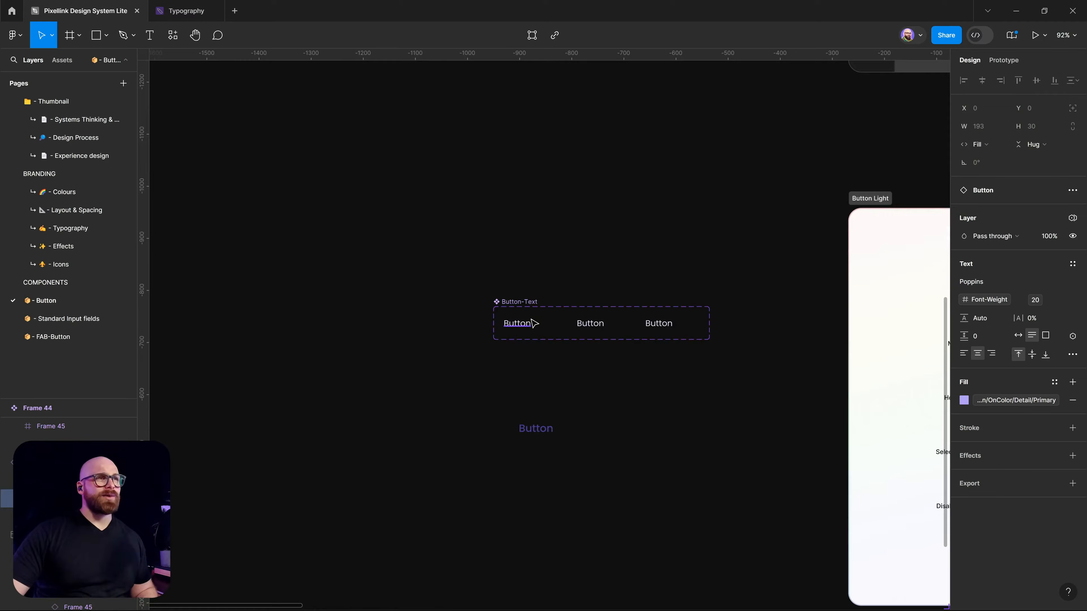
scroll(530, 319, up, 3)
click(519, 326)
double_click(521, 326)
key(ctrl+alt+a)
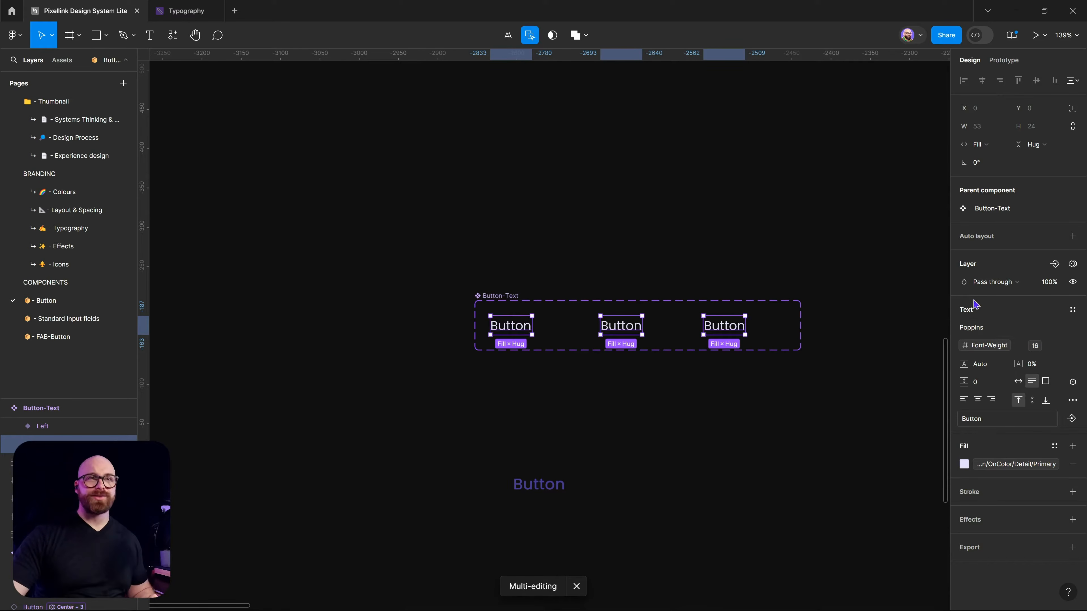
- Create a text style named Super-Text from the selected Button-Text layers and check their type settings
click(1072, 309)
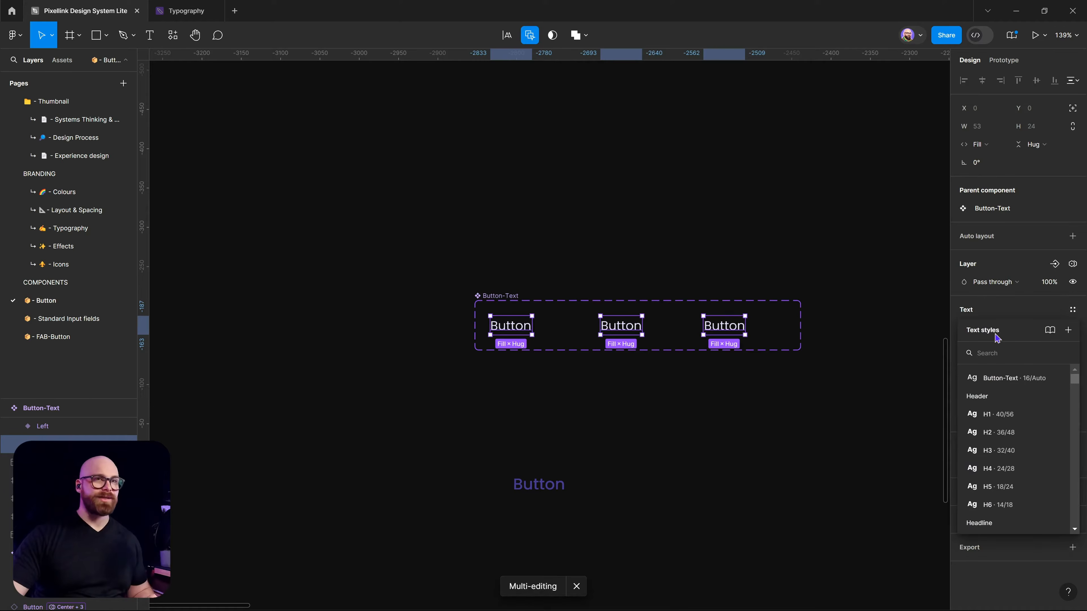
click(1068, 330)
text(Super-Text)
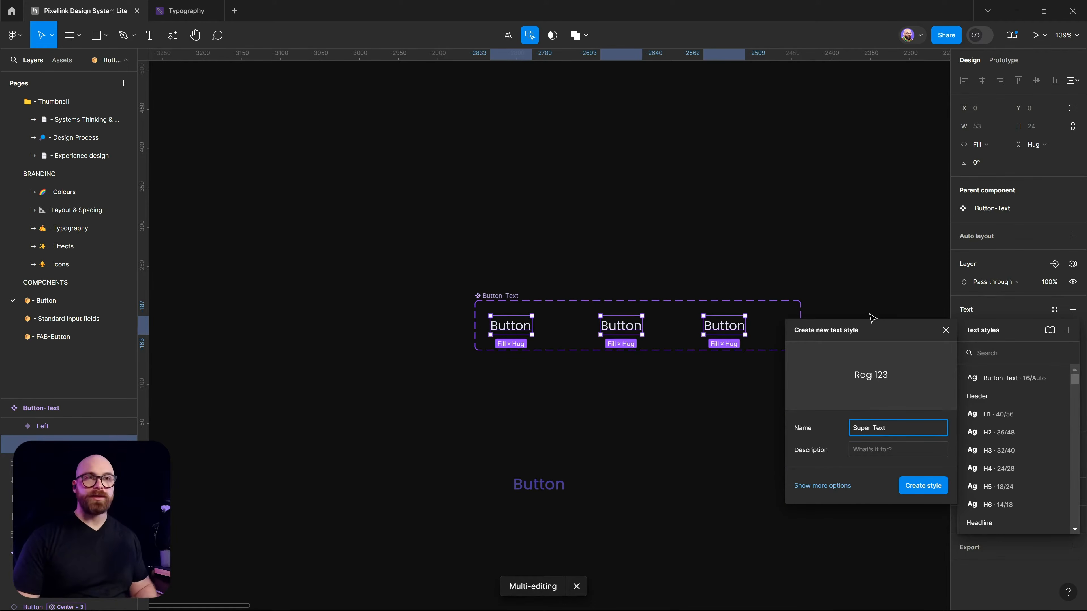
key(Return)
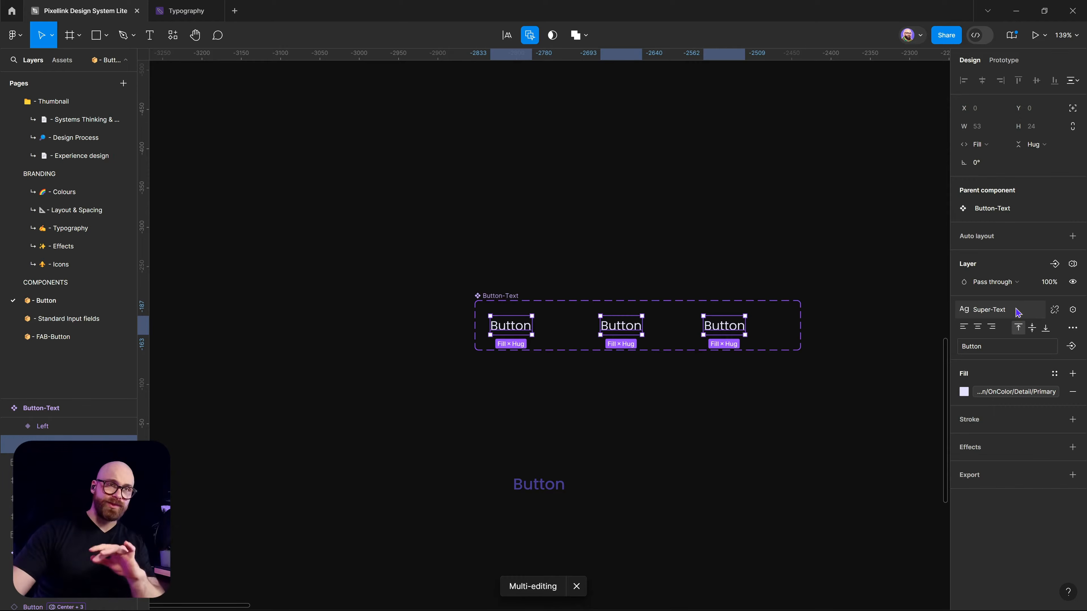
click(1073, 328)
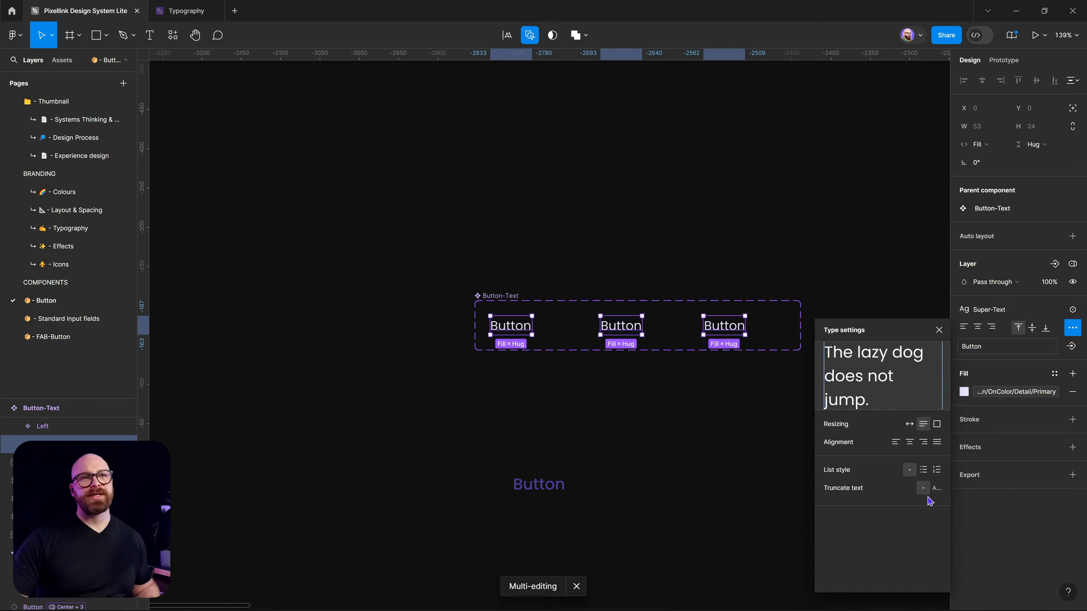
click(741, 229)
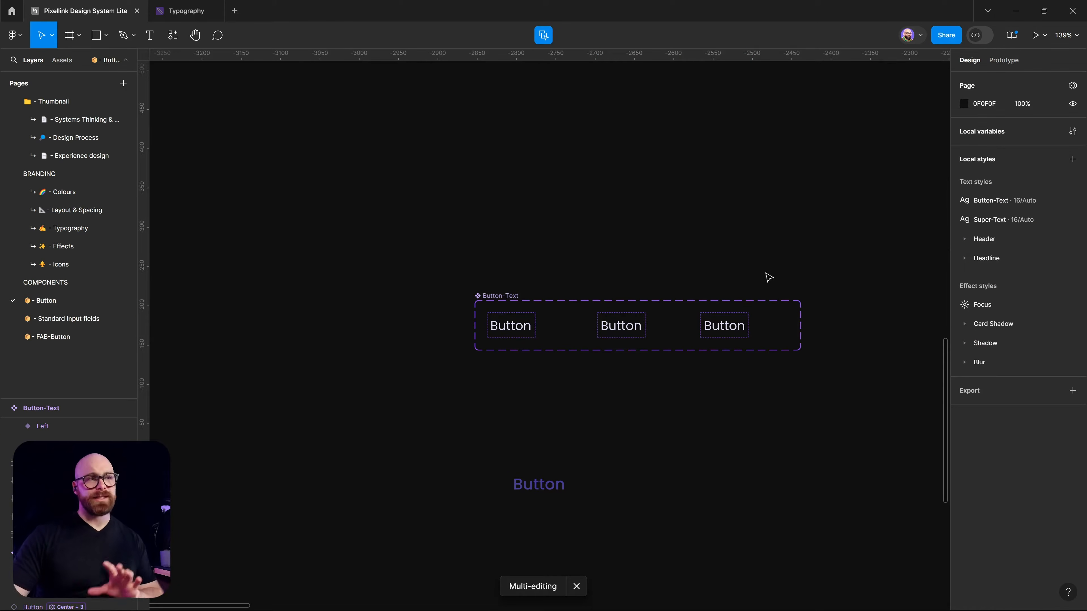
- Apply the Super-Text style to the three Label texts in the Label text section on the Standard Input fields page
scroll(693, 270, down, 5)
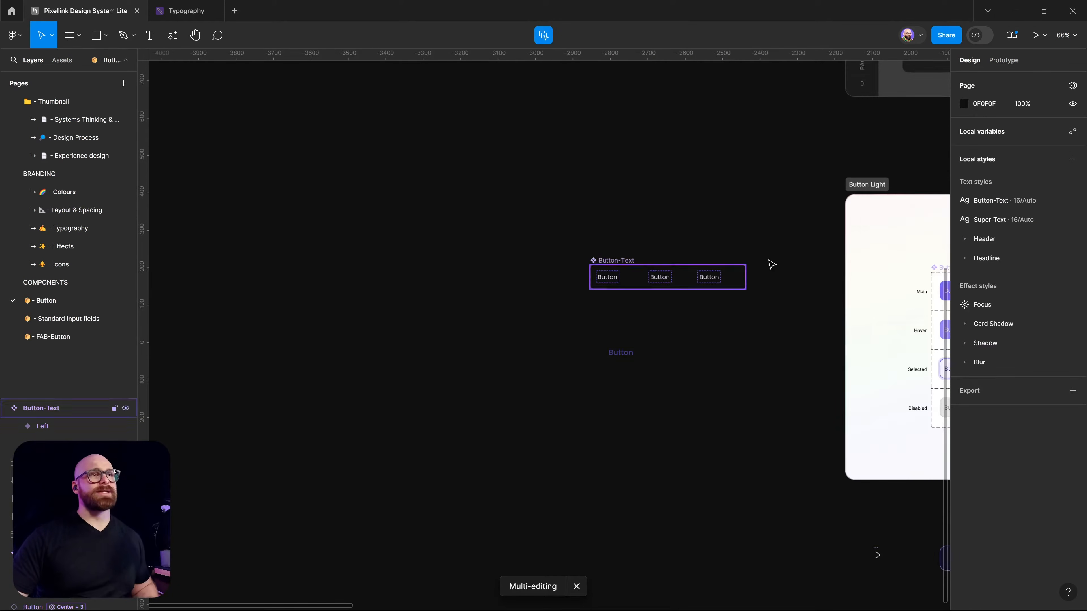
drag(772, 264, 427, 188)
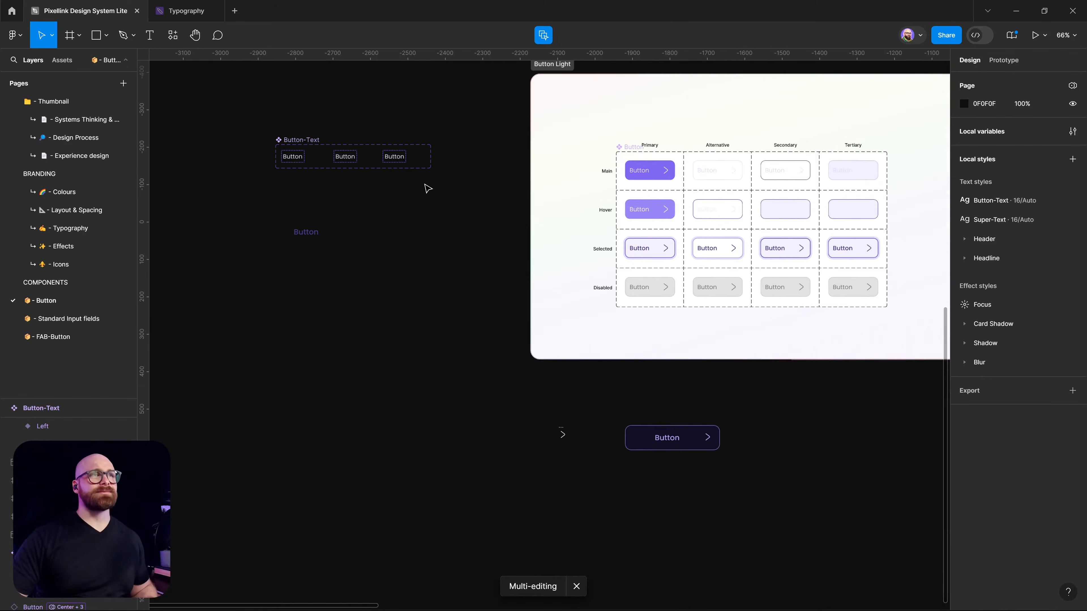
click(58, 320)
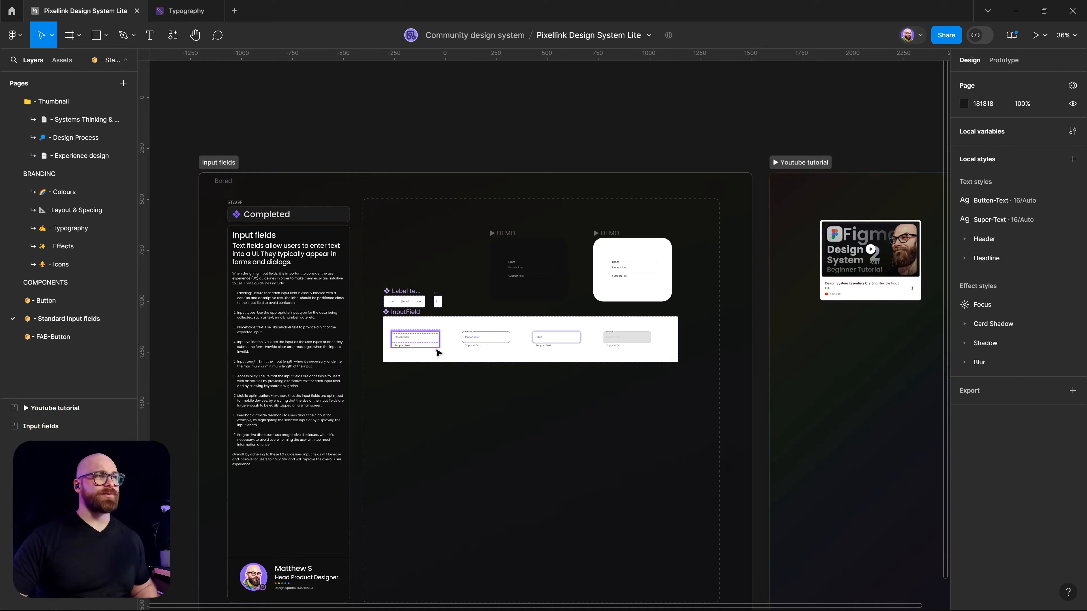
scroll(417, 352, up, 10)
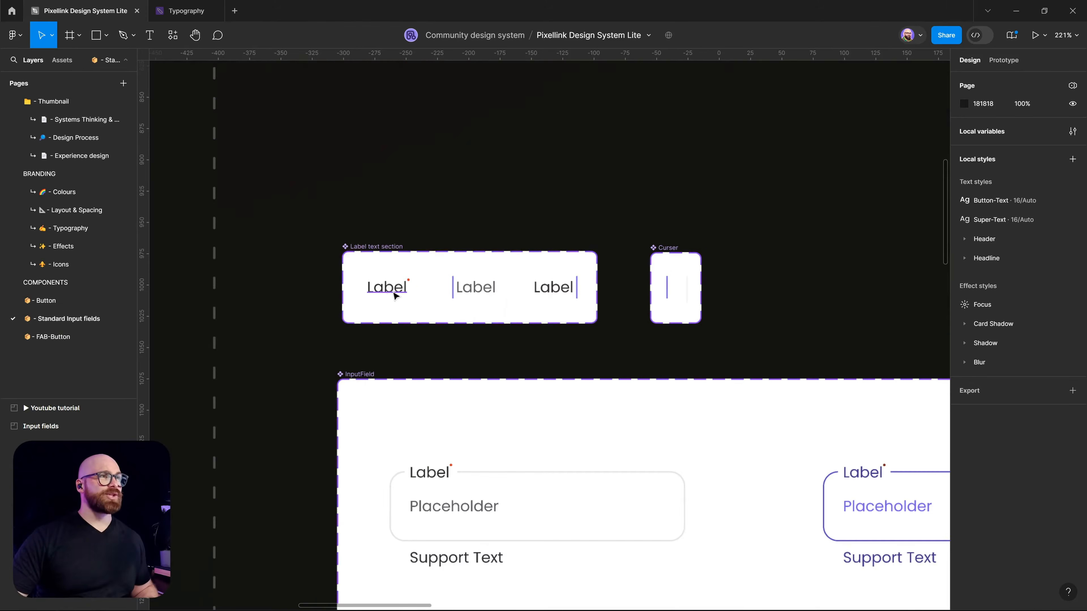
ctrl+click(558, 297)
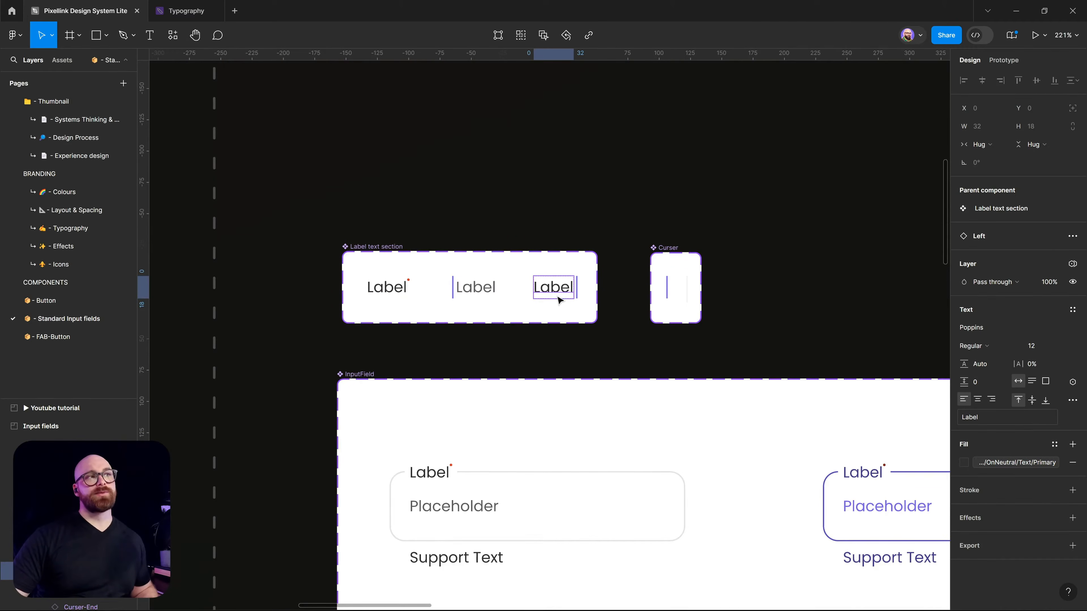
ctrl+shift+click(475, 287)
ctrl+shift+click(387, 287)
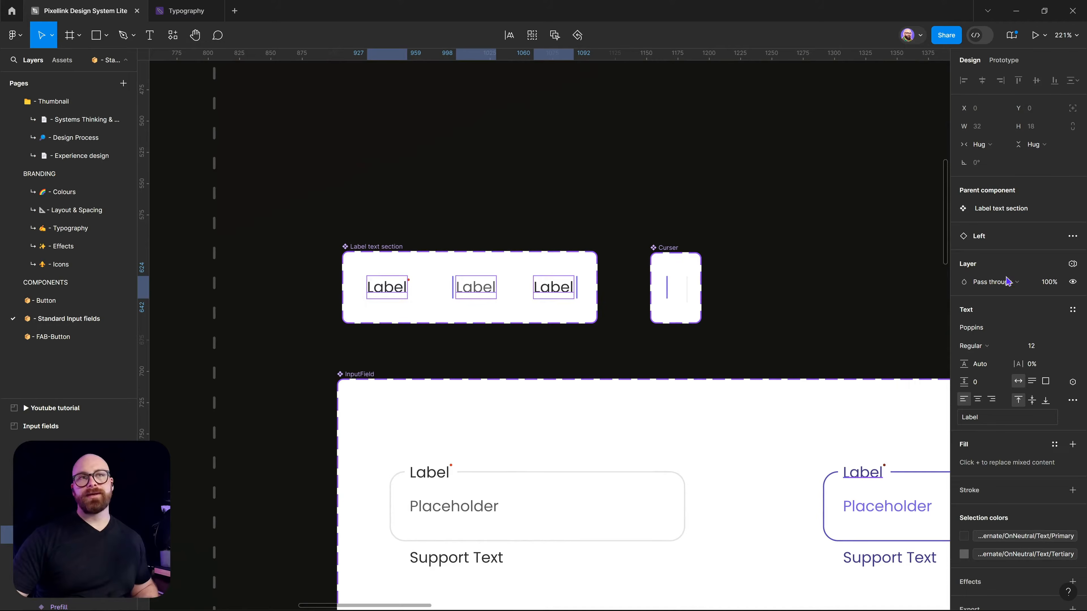
click(1072, 310)
click(1009, 404)
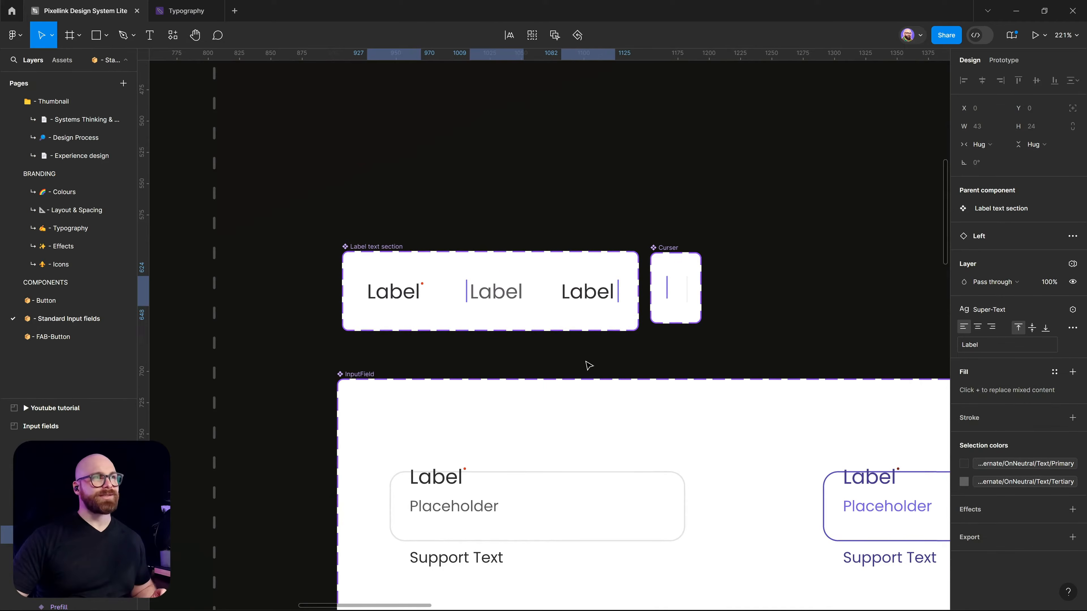
- Examine how the restyled labels sit in the InputField variants, especially the variant with the focus outline
drag(837, 341, 809, 328)
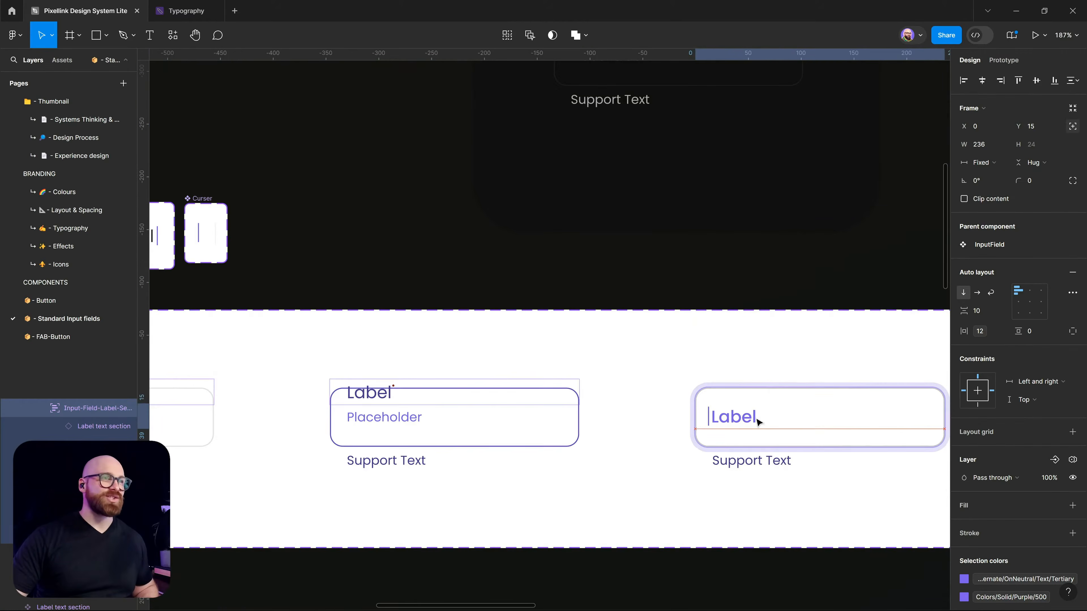
scroll(704, 427, up, 5)
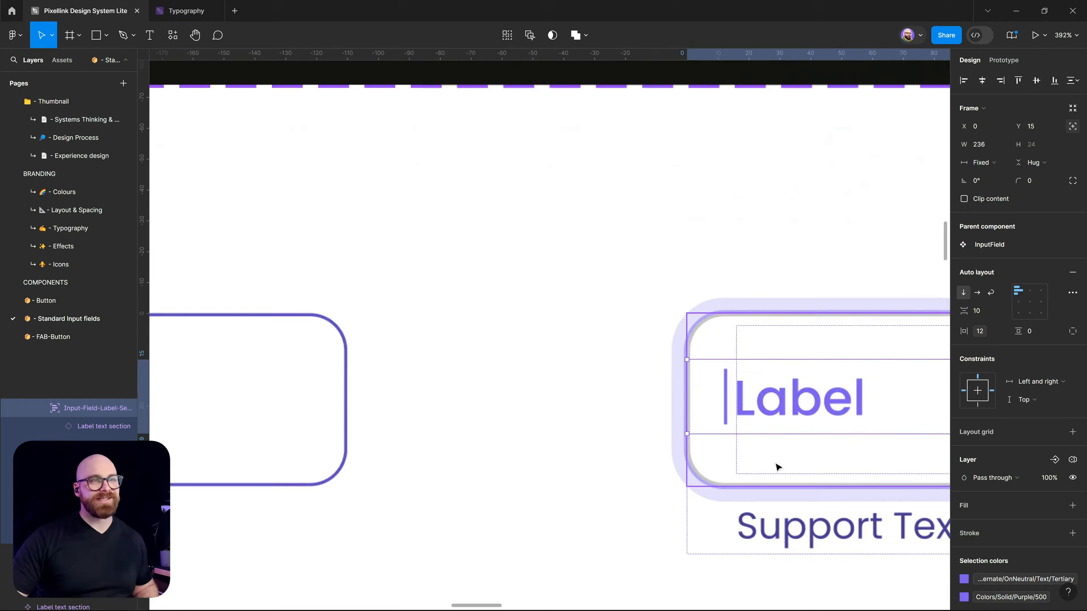
drag(813, 440, 433, 427)
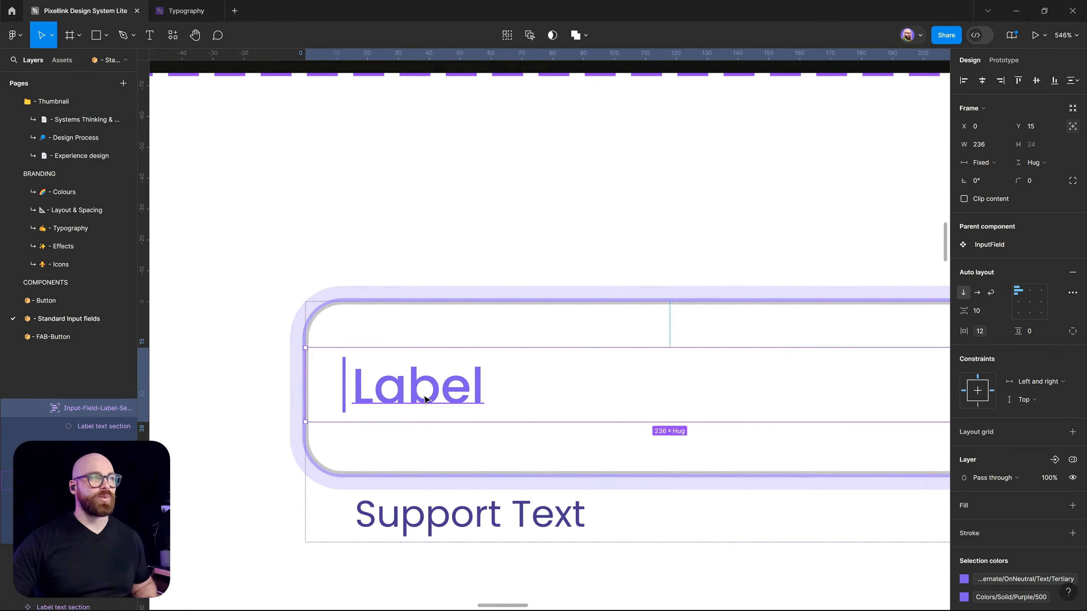
scroll(424, 400, down, 3)
scroll(507, 408, left, 5)
scroll(415, 332, right, 4)
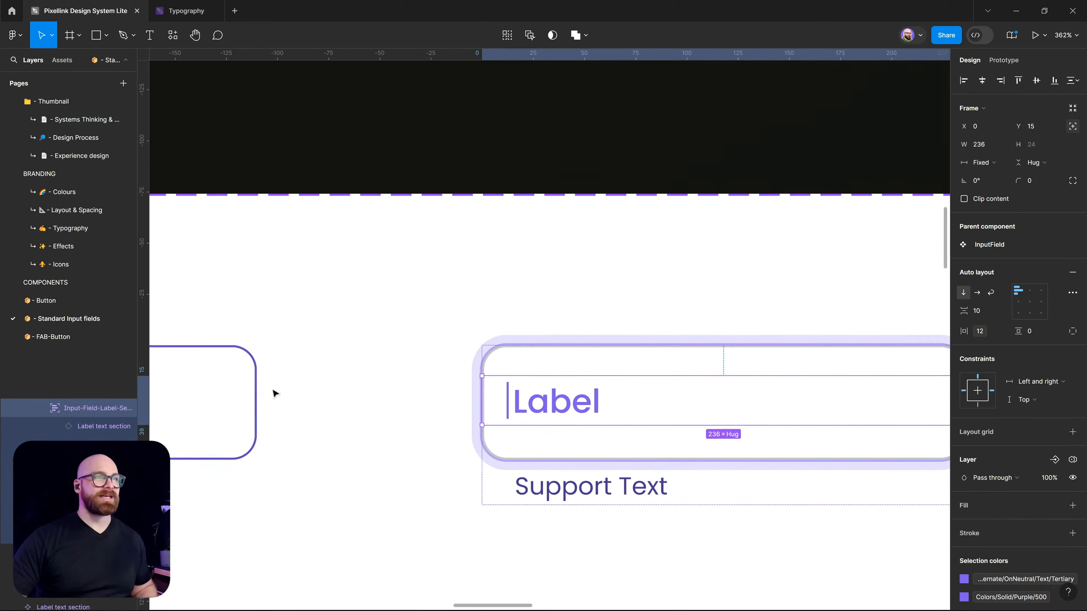
click(686, 364)
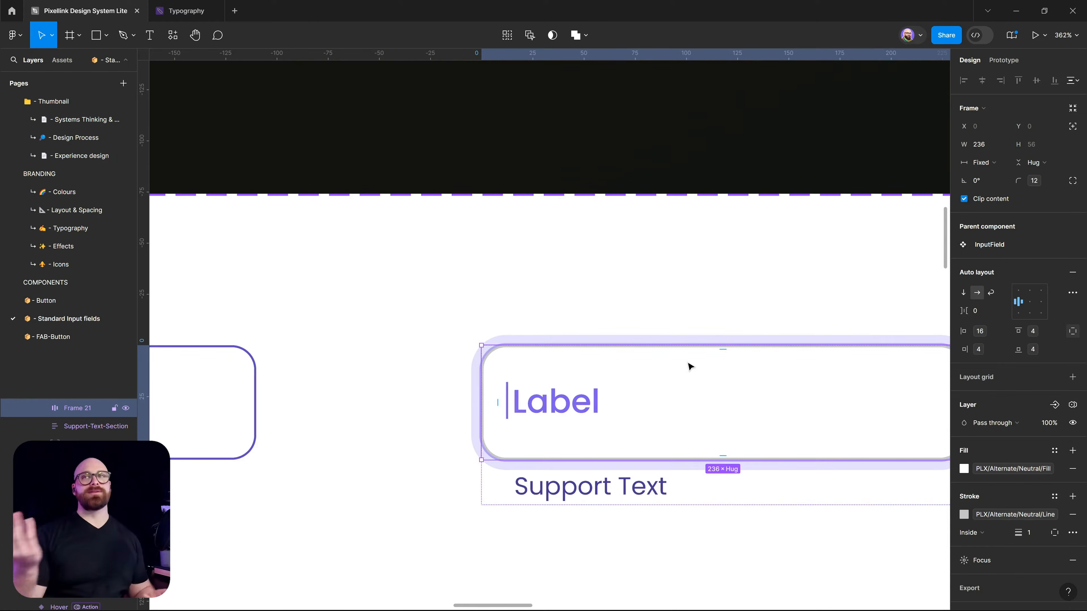
scroll(689, 367, down, 5)
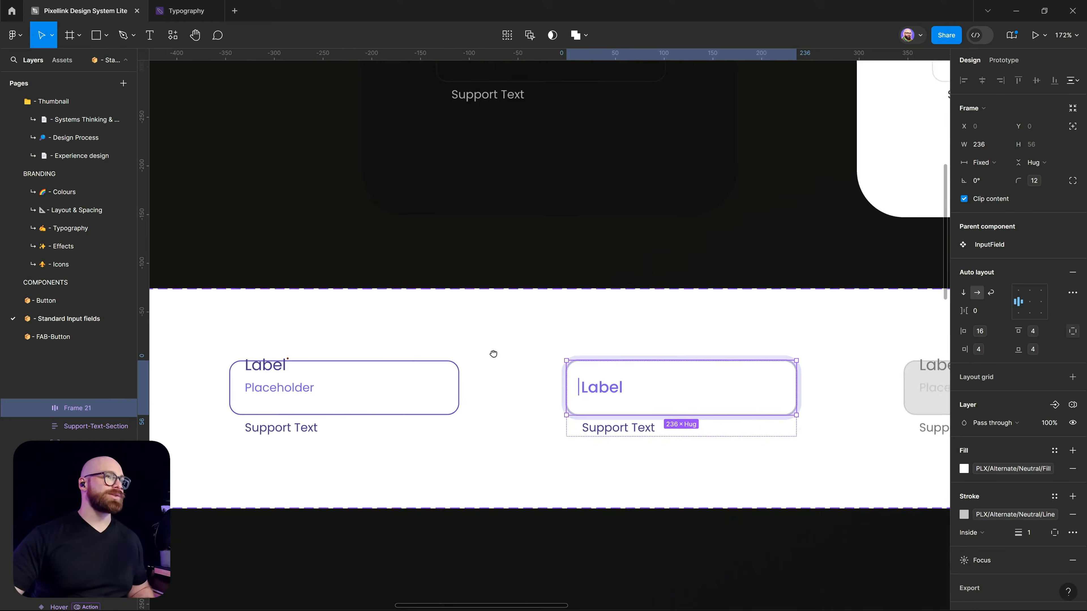
- Reposition the label sections of the first two InputField variants to Y -12 so they sit on the field's upper border
click(374, 385)
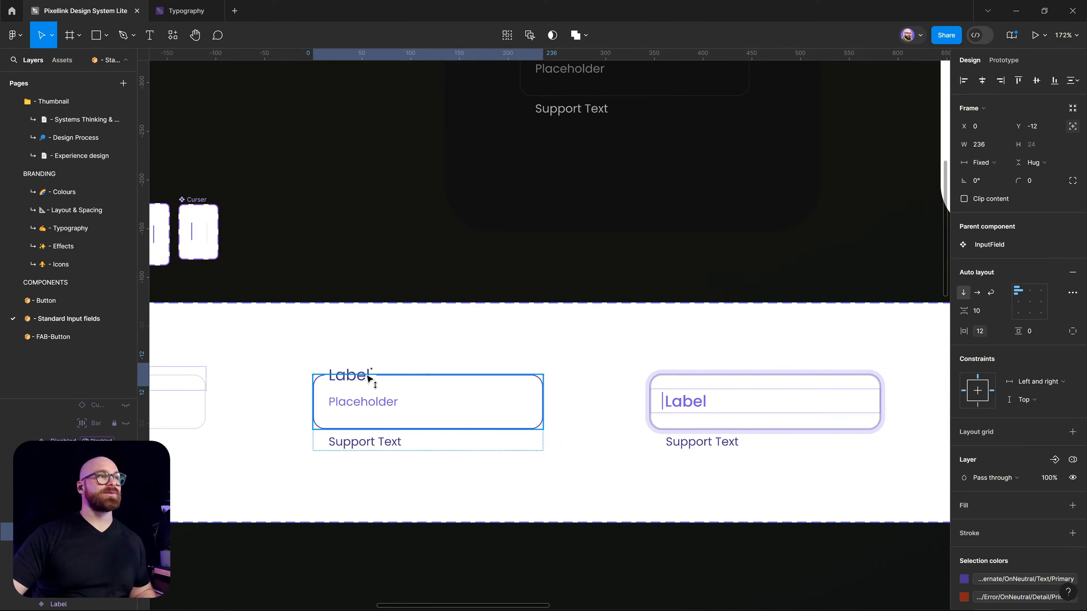
click(369, 337)
drag(369, 337, 604, 336)
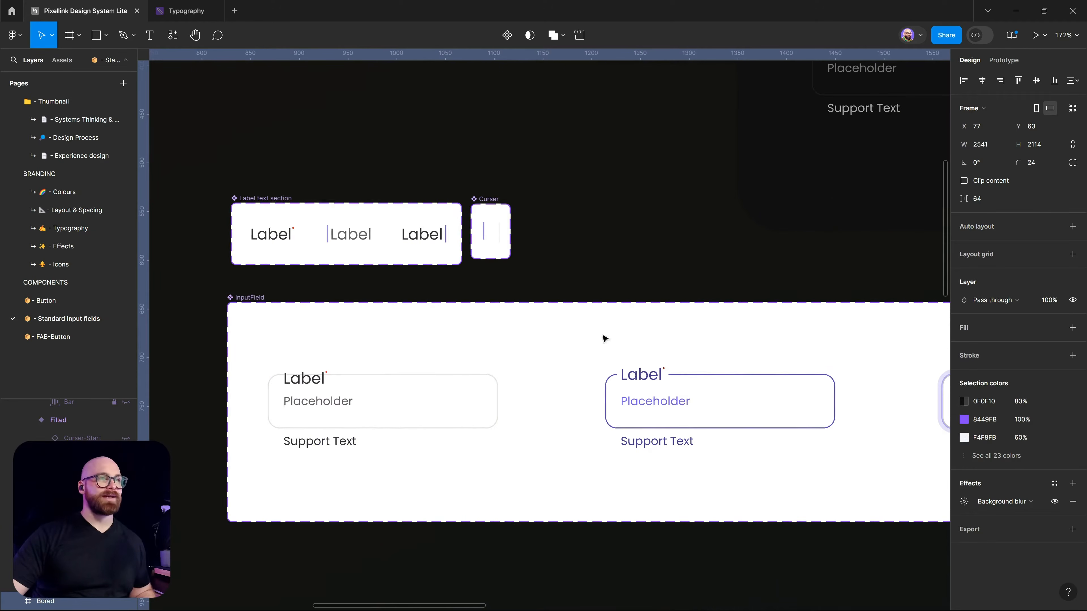
click(305, 380)
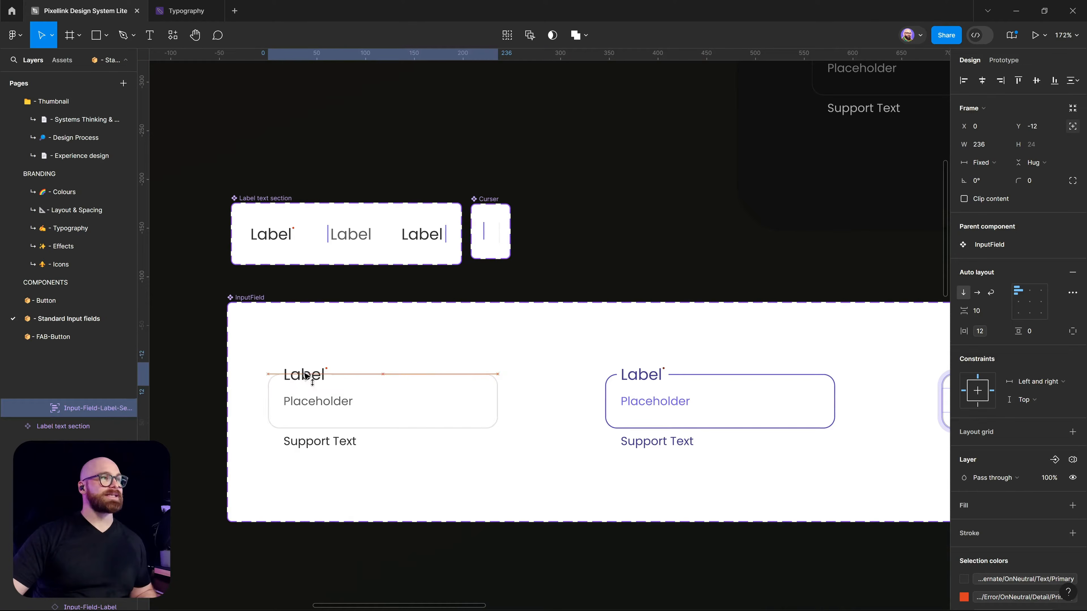
click(553, 220)
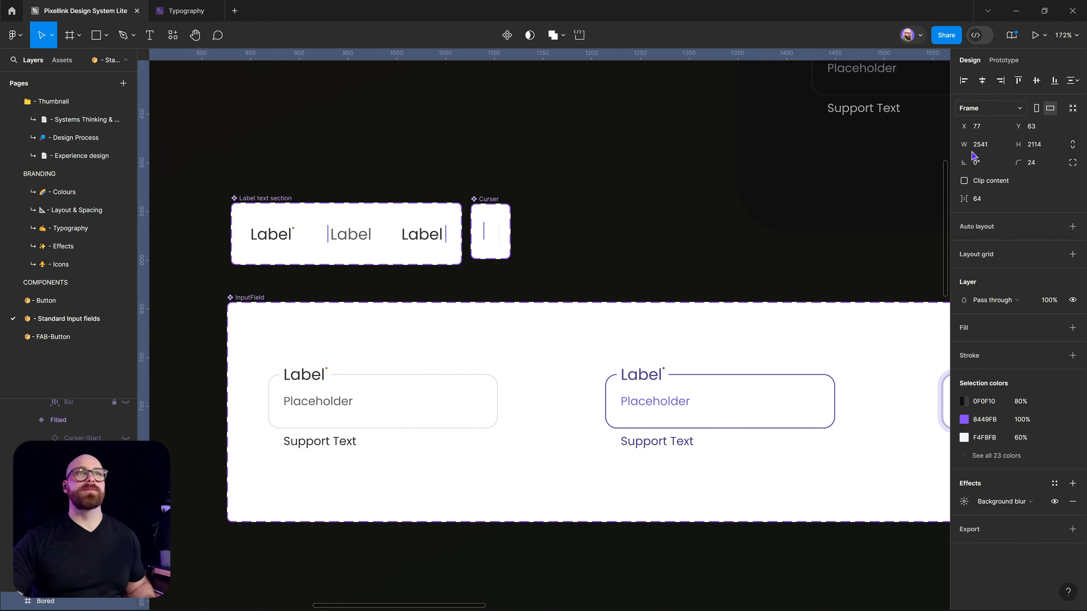
- Open the file's local variables and show the Typography PLX collection
scroll(629, 166, down, 4)
drag(641, 258, 631, 553)
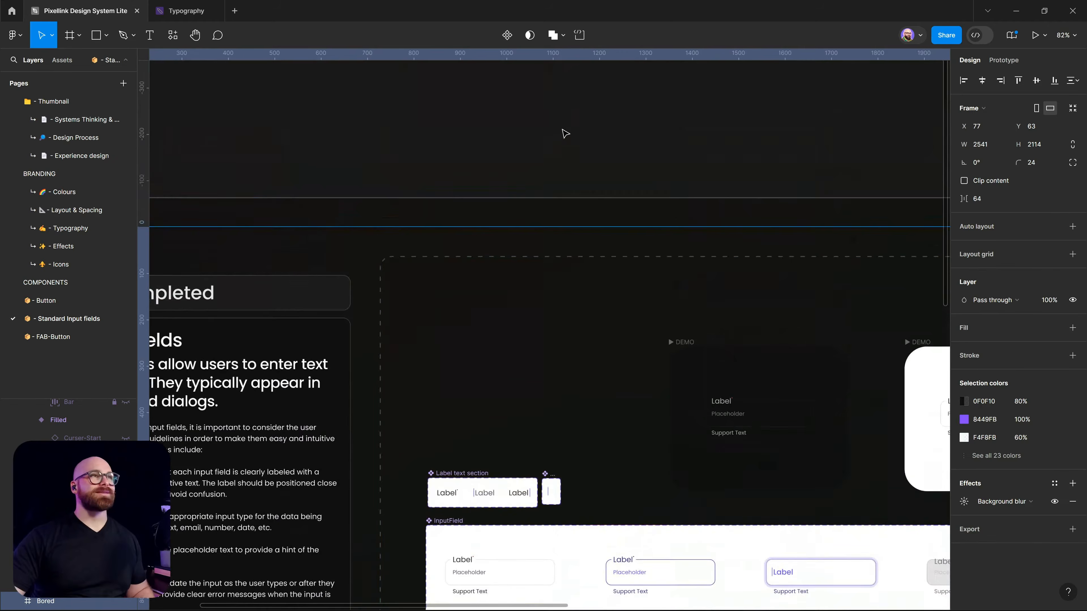
click(578, 142)
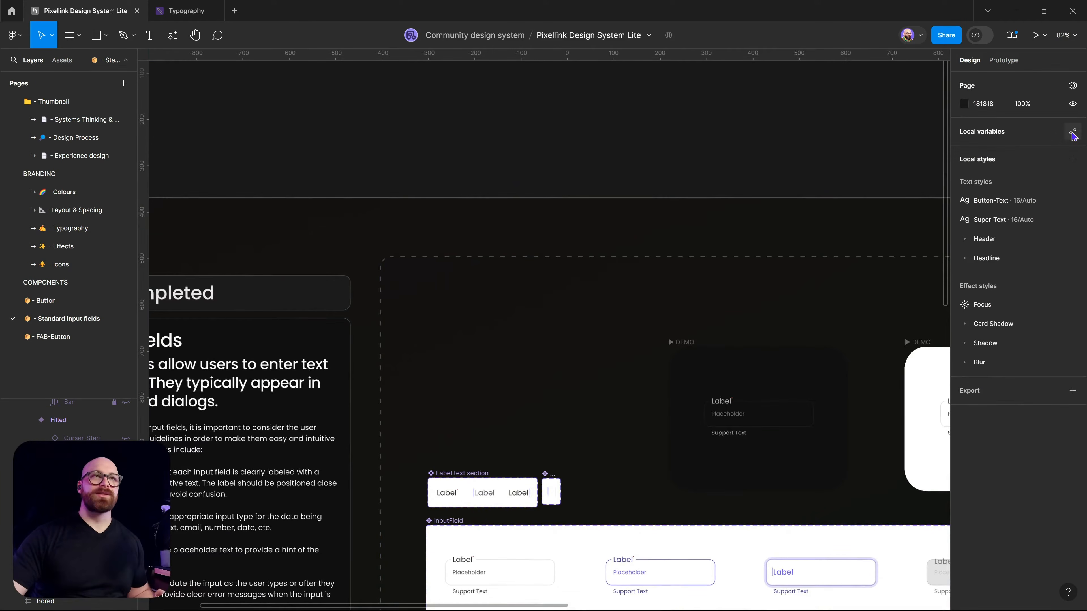
click(1072, 131)
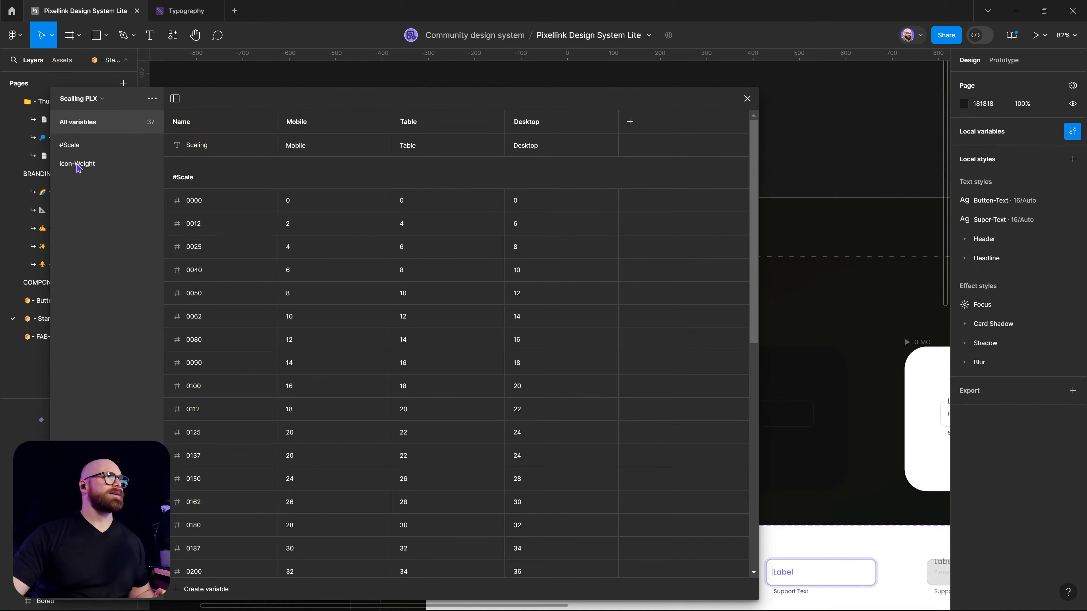
click(77, 105)
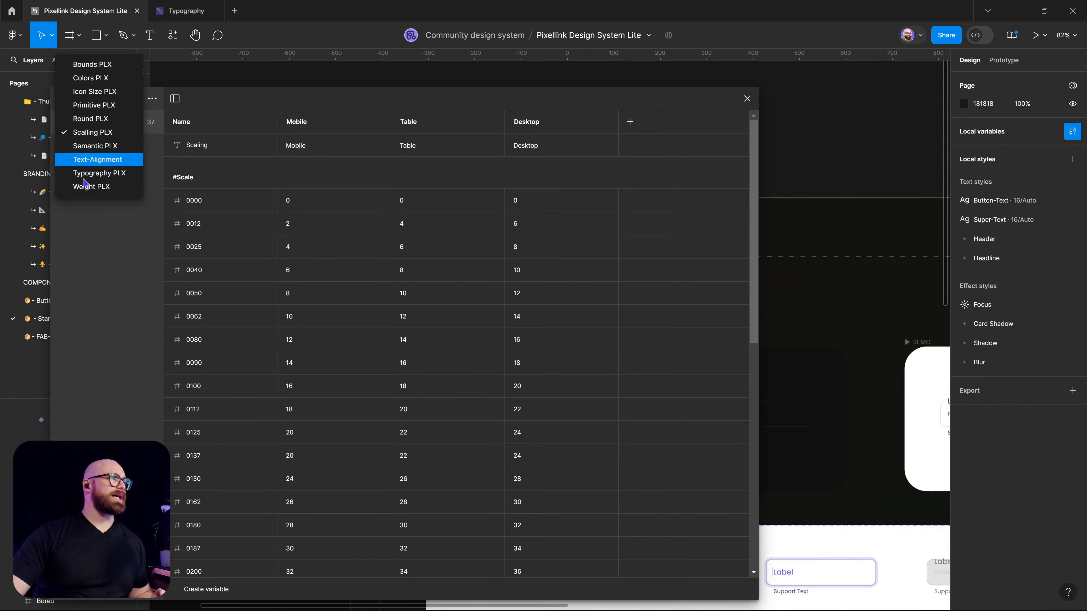
click(84, 177)
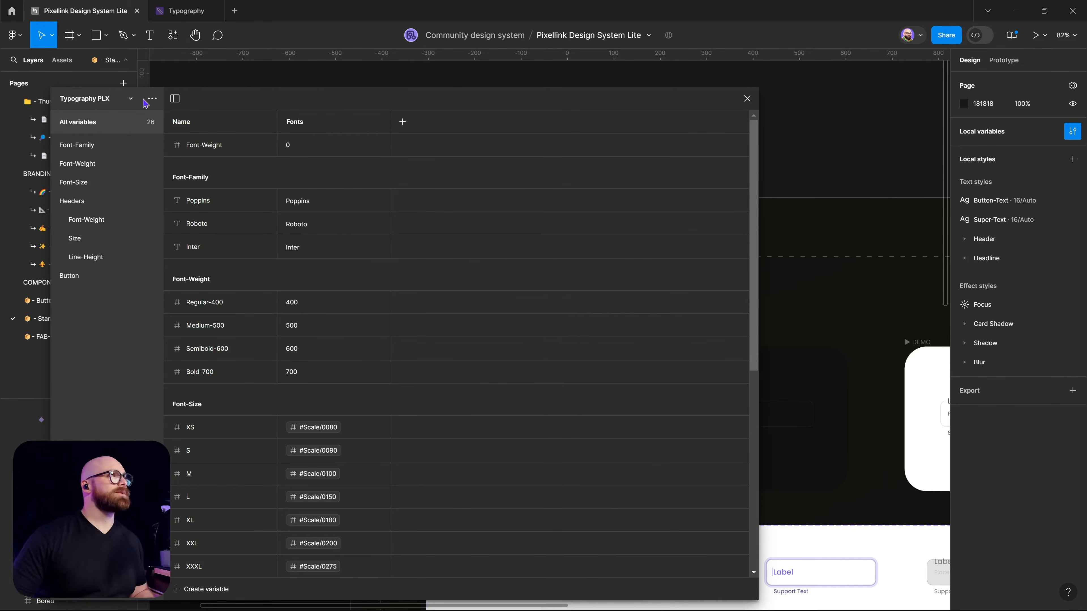
- Create a new variable collection named Brand-Sets
click(152, 101)
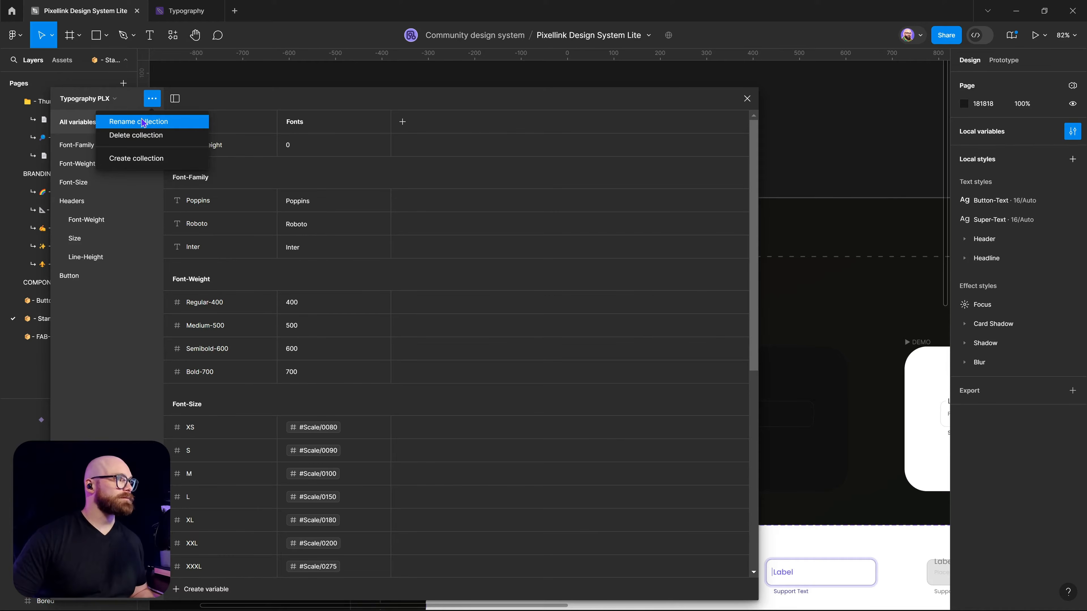
click(135, 158)
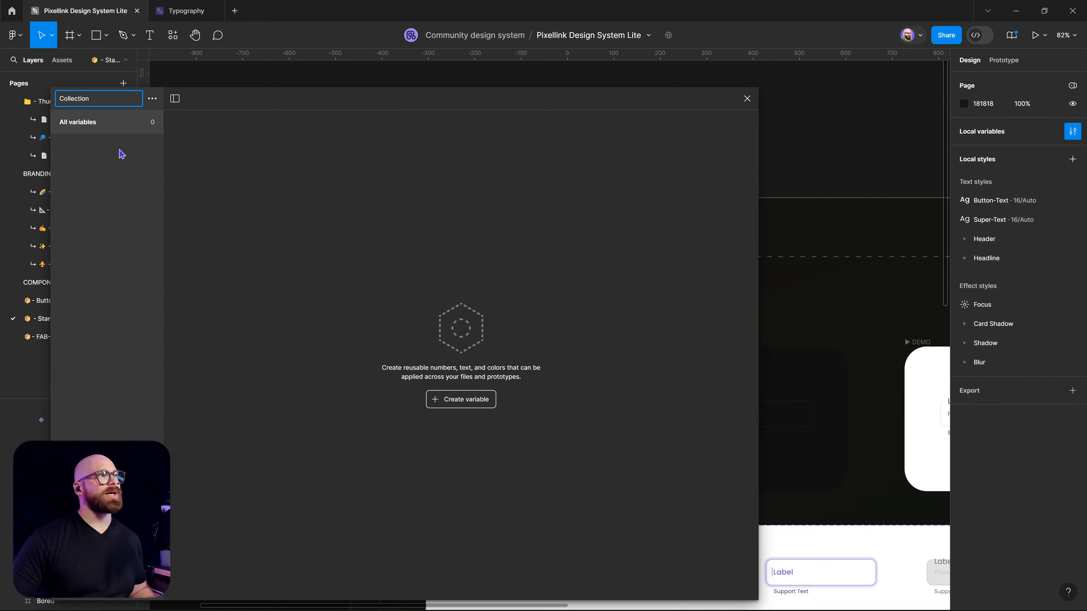
double_click(85, 102)
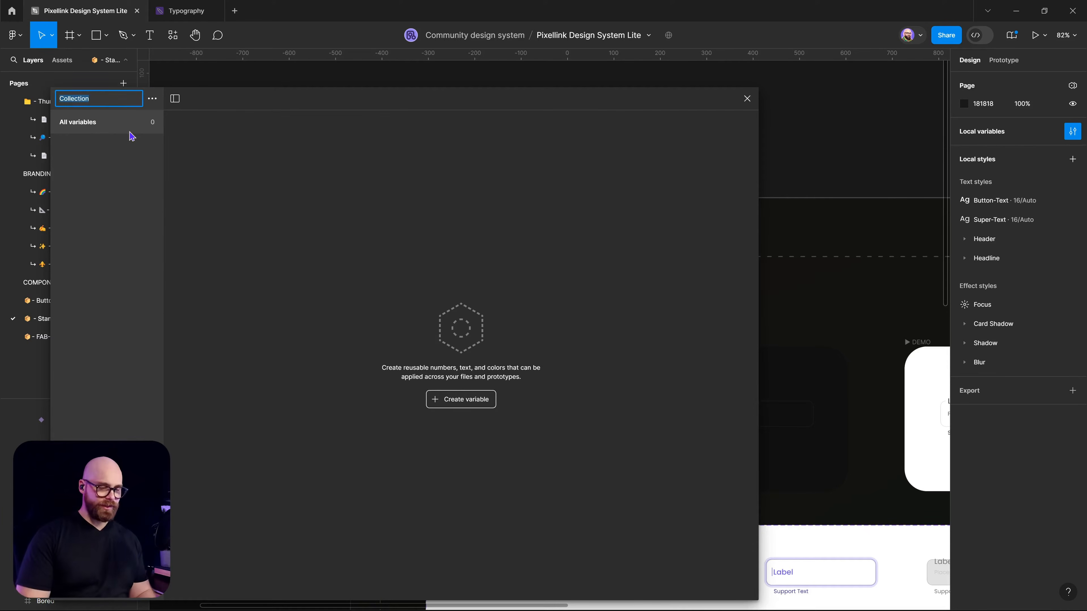
text(Brand-)
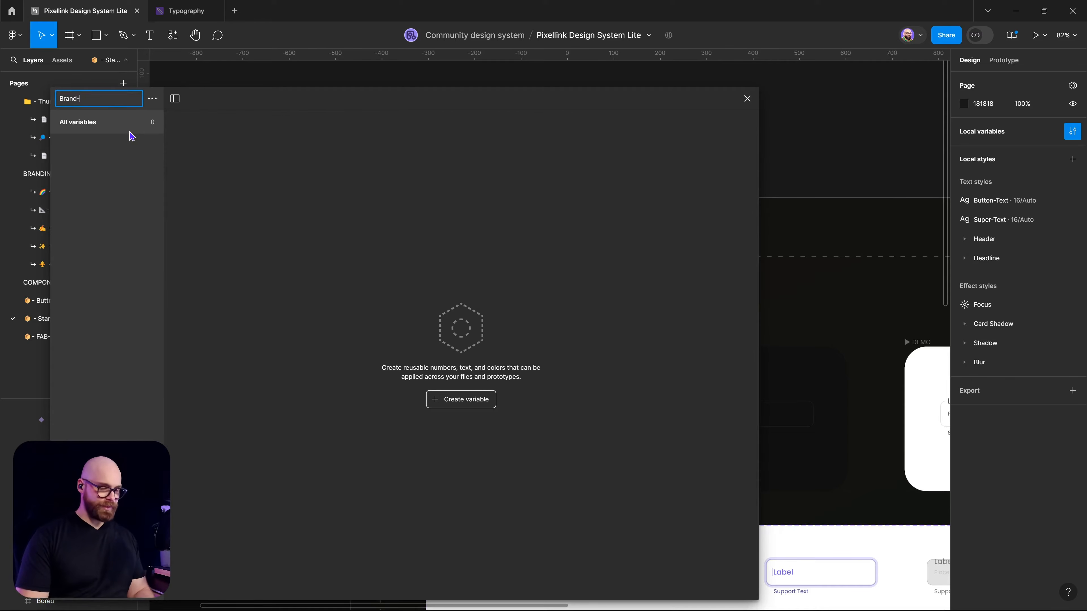
text(Sets)
- Create a string variable named Font-Family in Brand-Sets and link its value to the Font-Family/Poppins variable
click(461, 399)
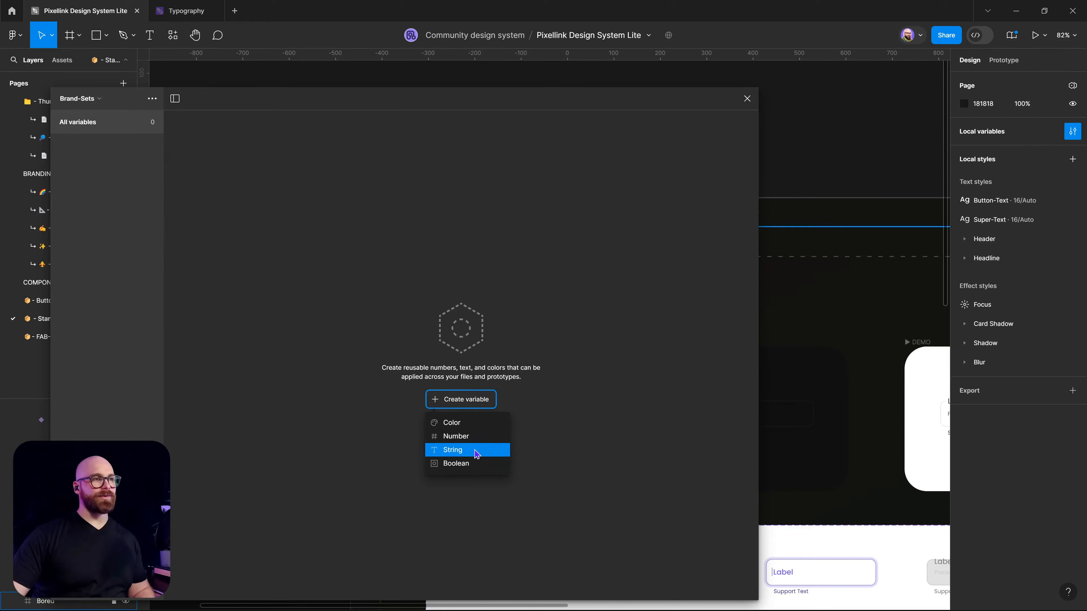
click(476, 454)
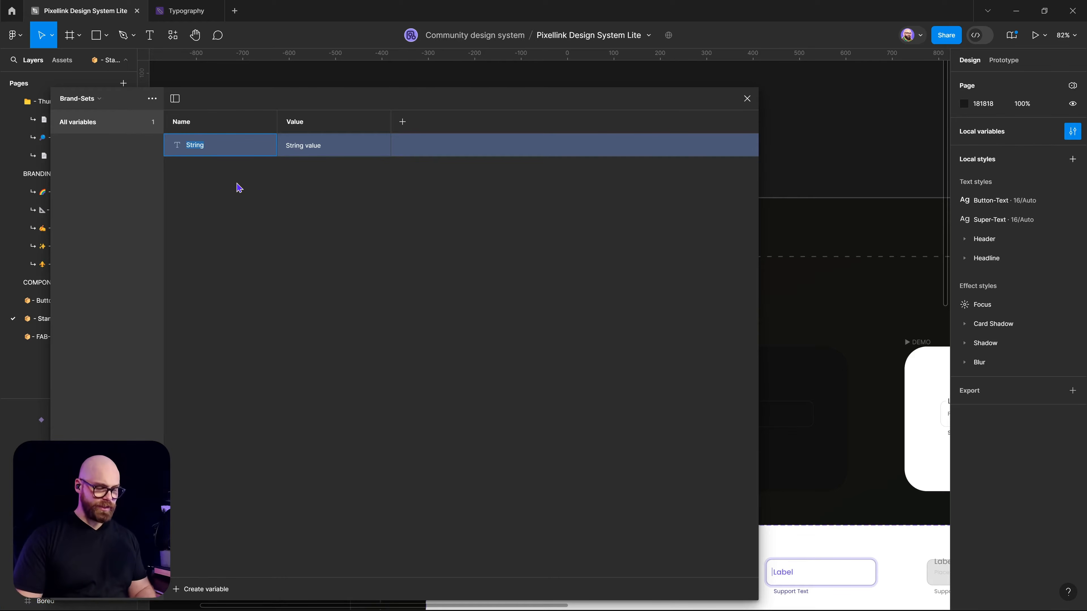
text(Font-F)
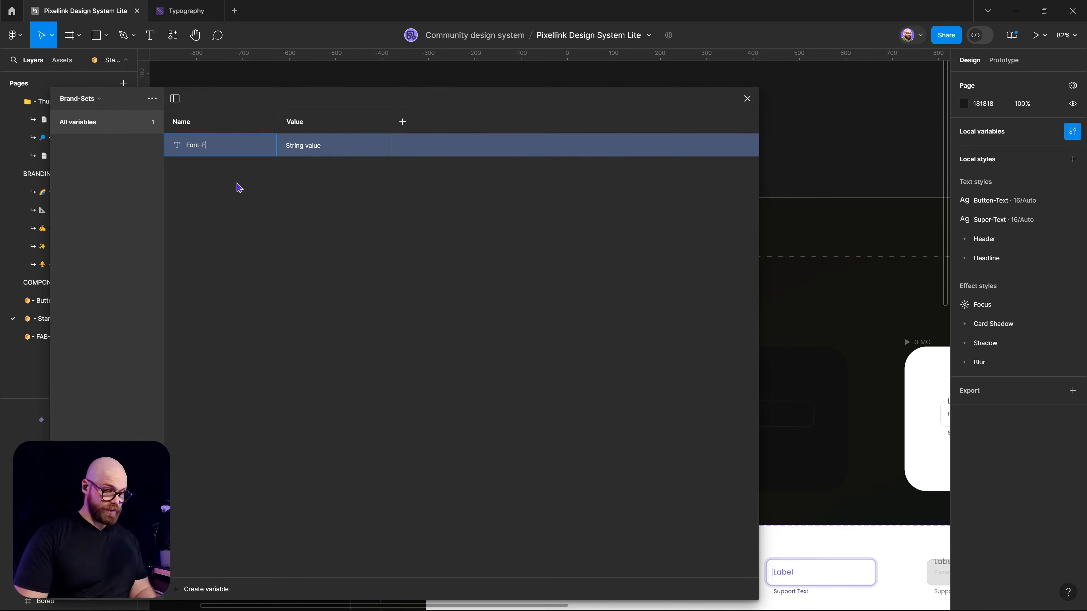
text(amily)
click(334, 145)
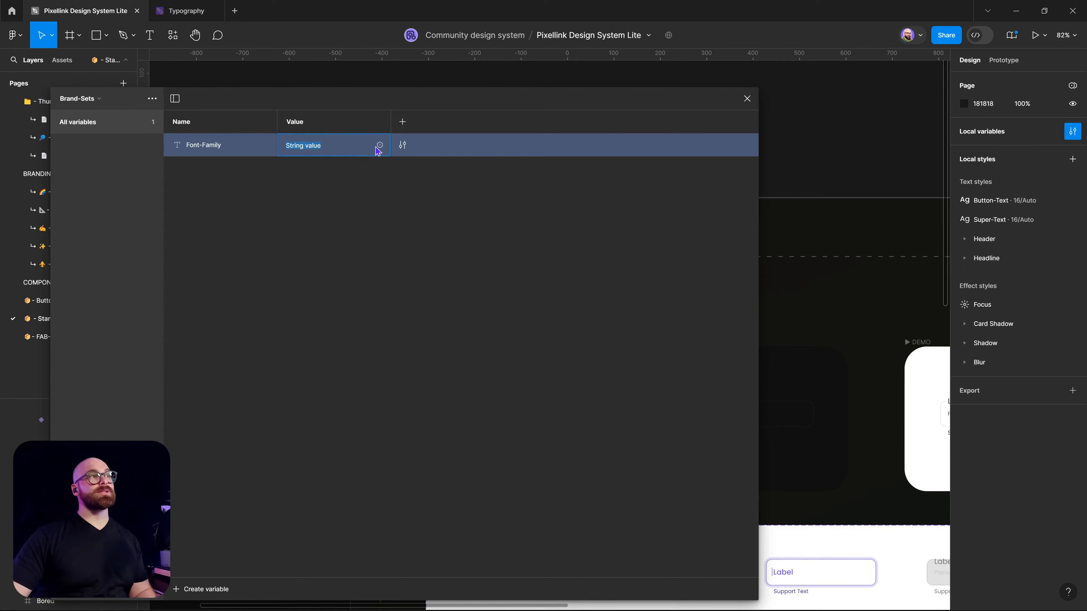
click(378, 145)
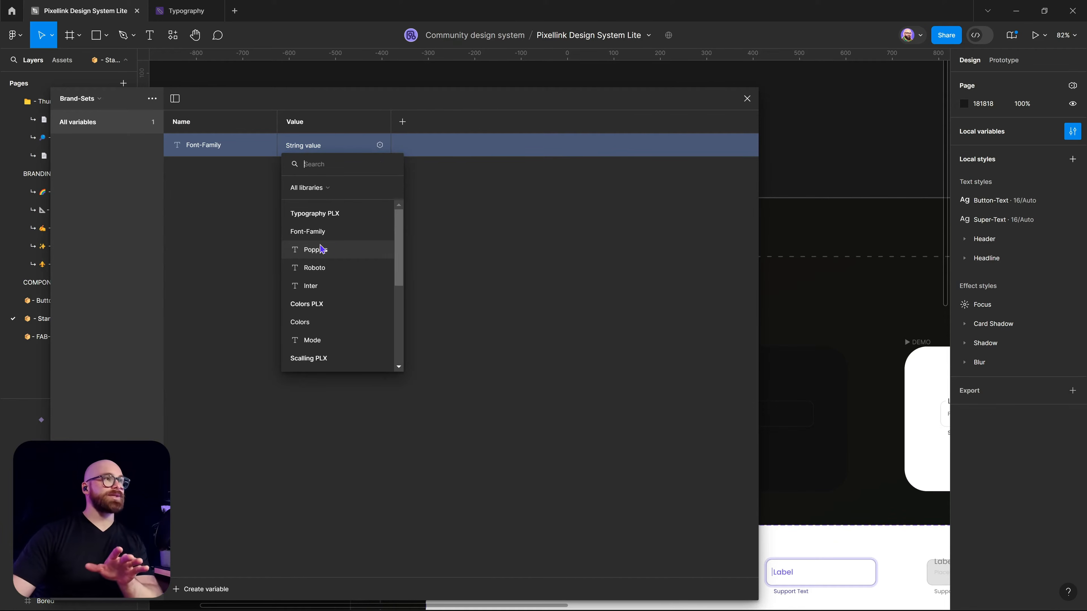
click(317, 250)
- Add two more modes to Brand-Sets, linking Font-Family to Font-Family/Roboto in the second and Font-Family/Inter in the third
click(403, 121)
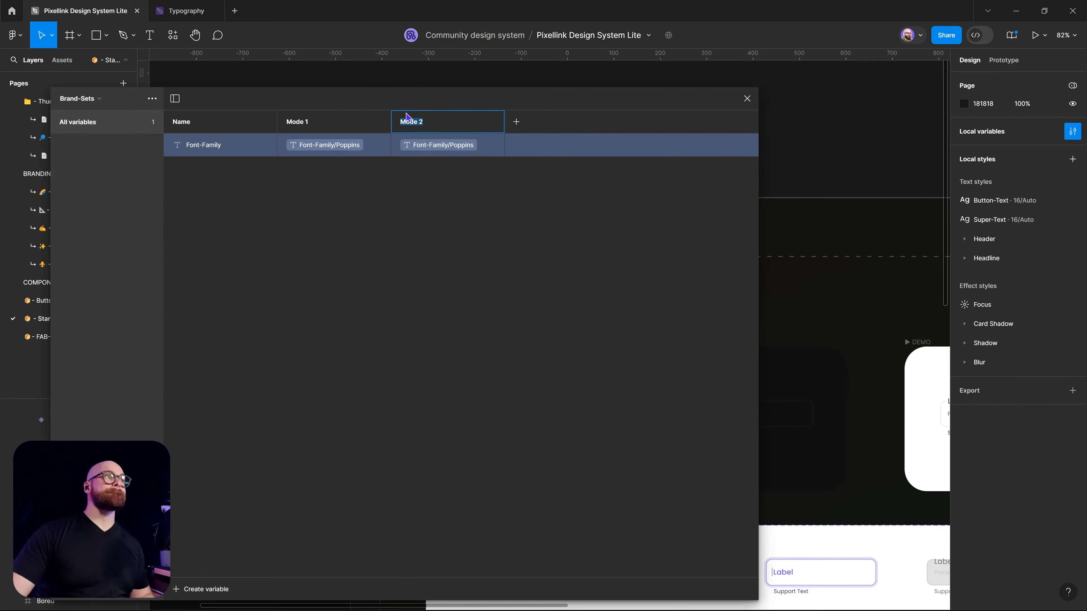
click(491, 145)
click(430, 270)
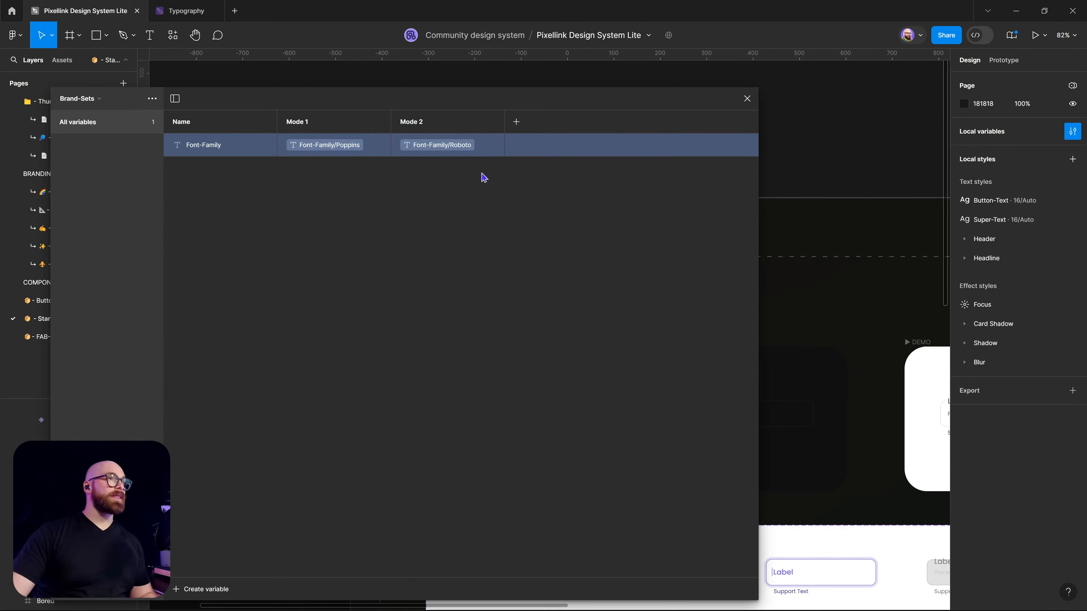
click(516, 122)
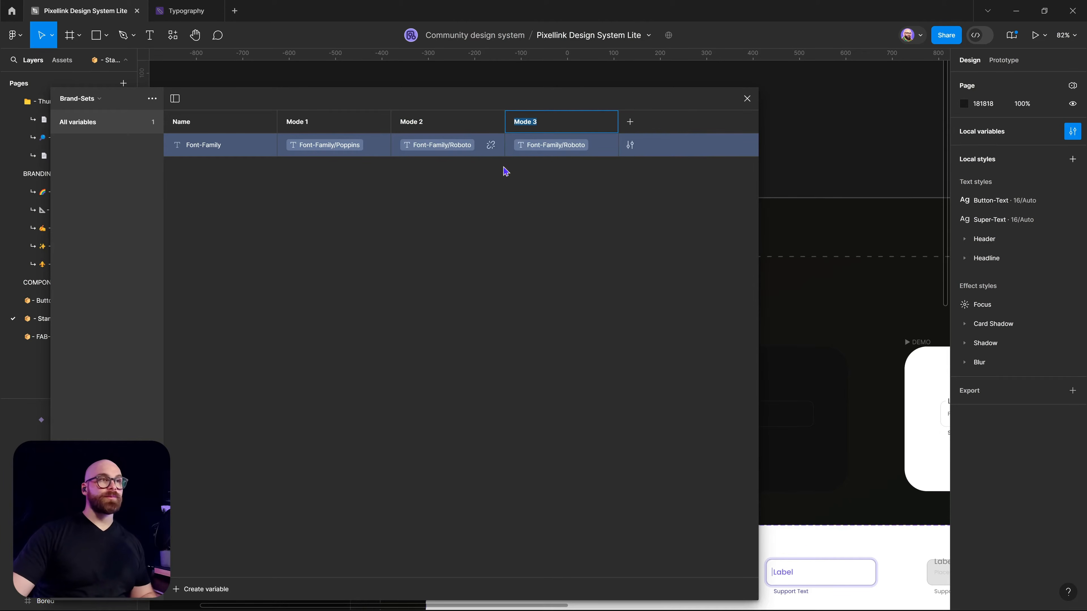
click(574, 147)
click(553, 287)
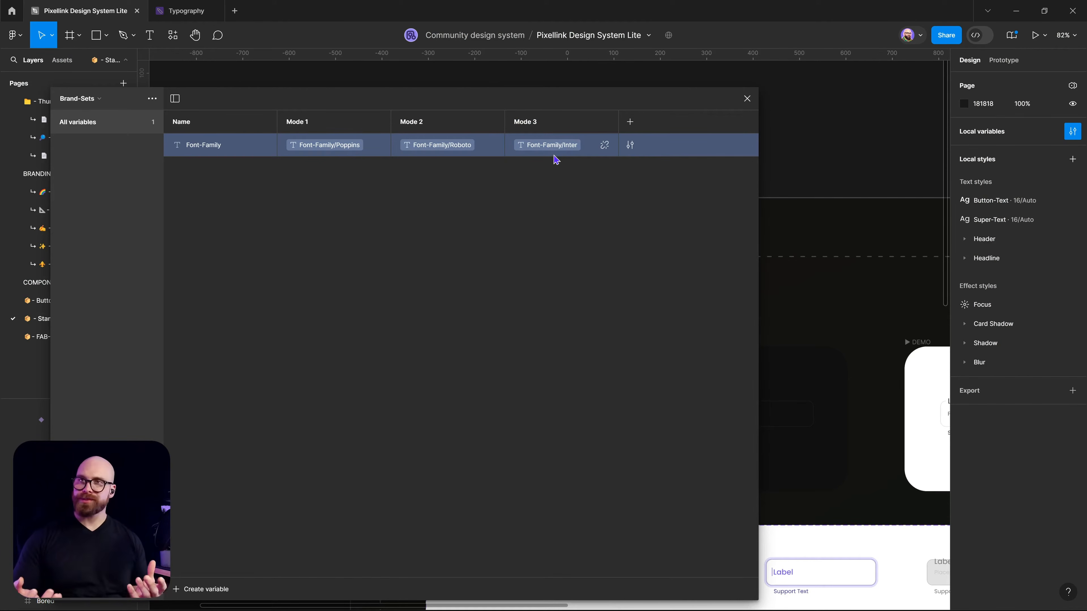
- Rename the three Brand-Sets modes Brand 1, Brand 2 and Brand 3
double_click(315, 124)
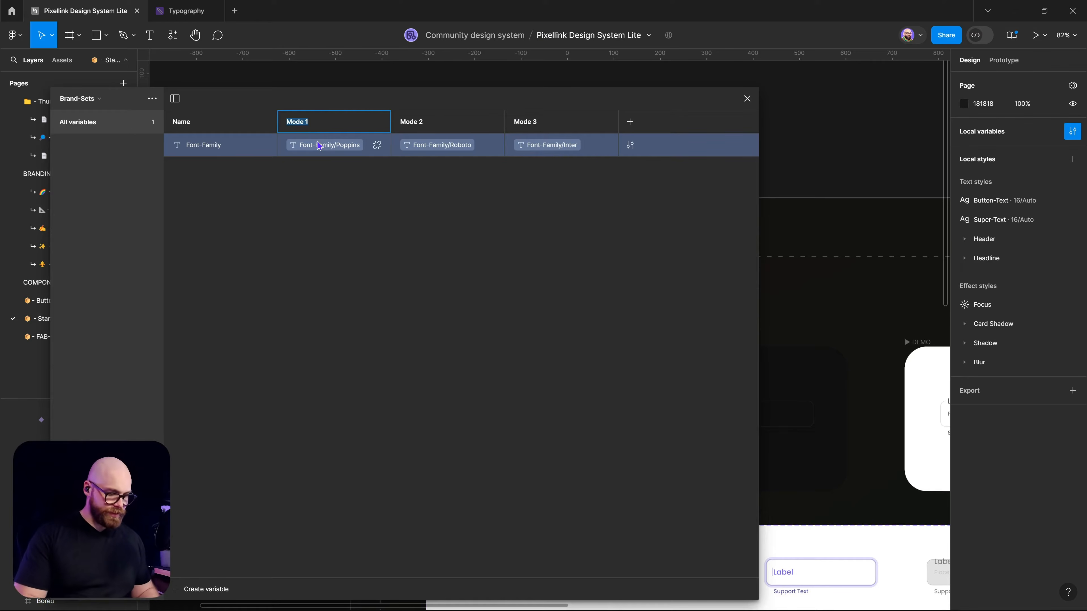
text(Brand 1)
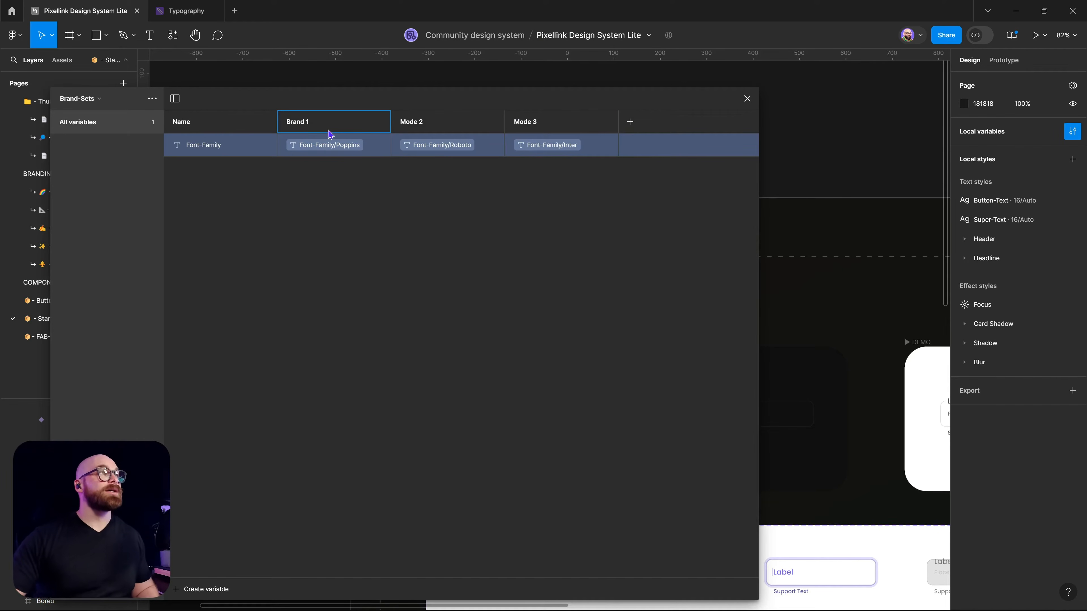
double_click(408, 123)
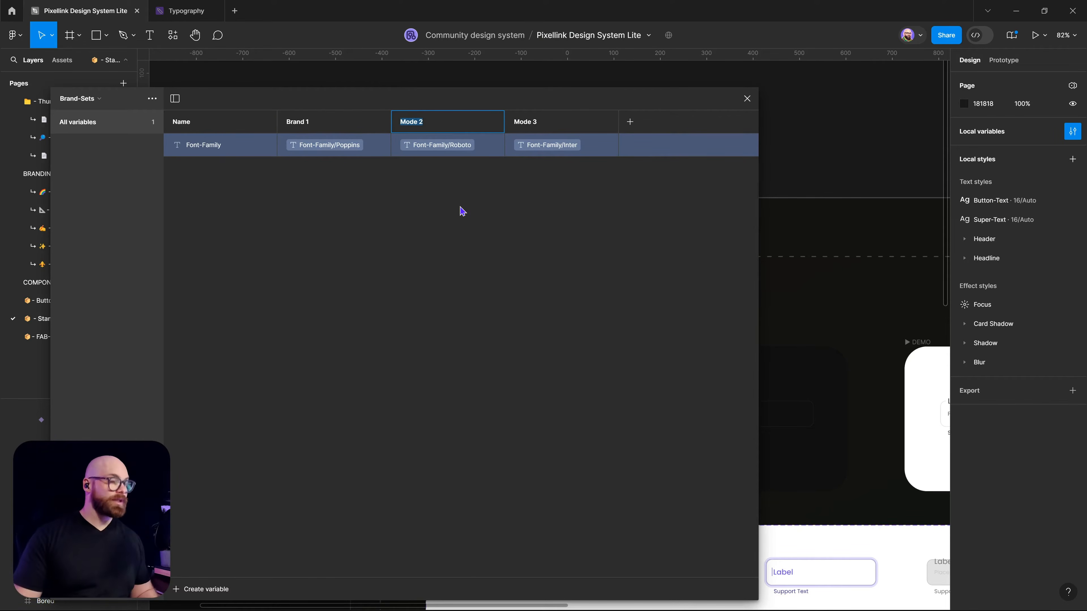
text(Brand 2)
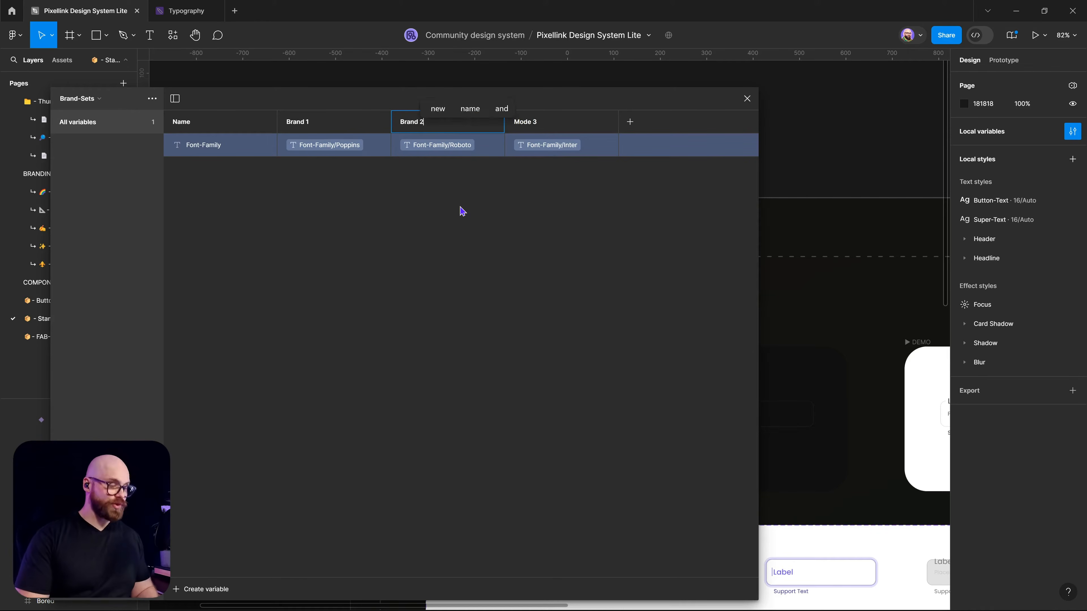
double_click(541, 126)
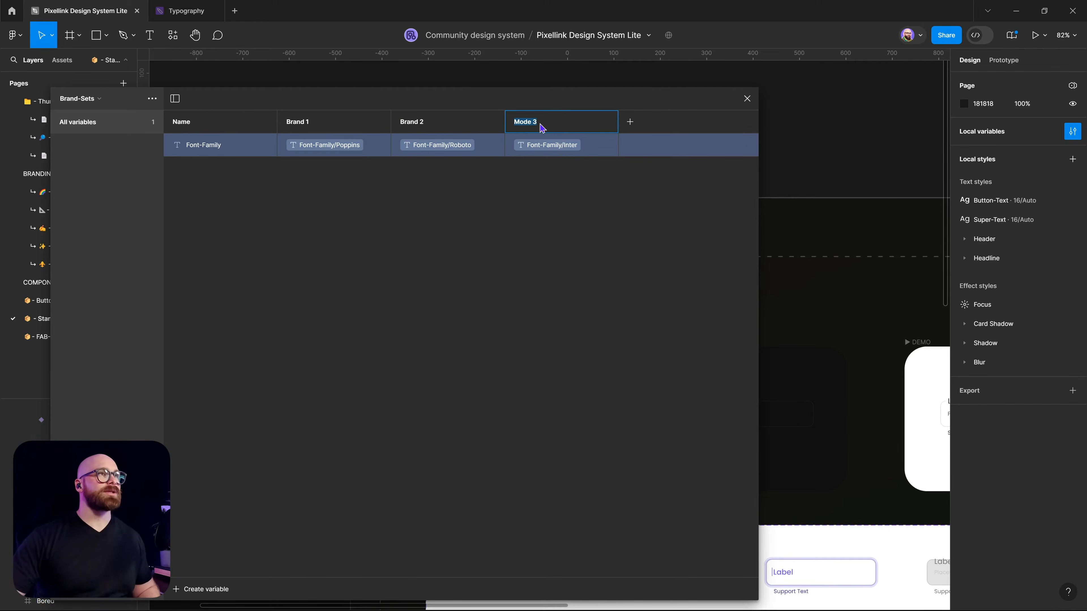
text(Brand 3)
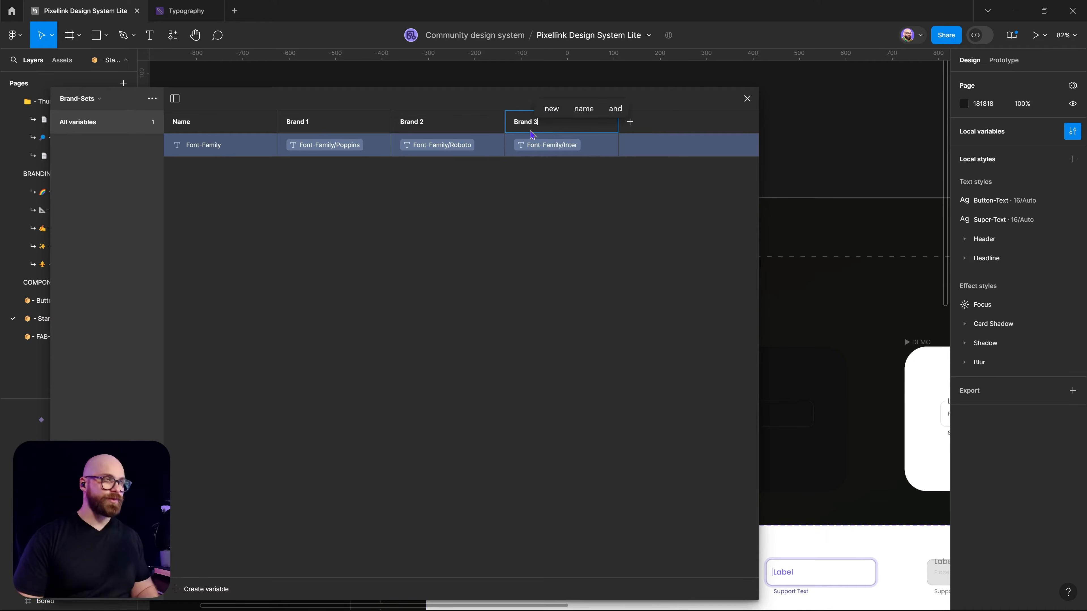
key(Return)
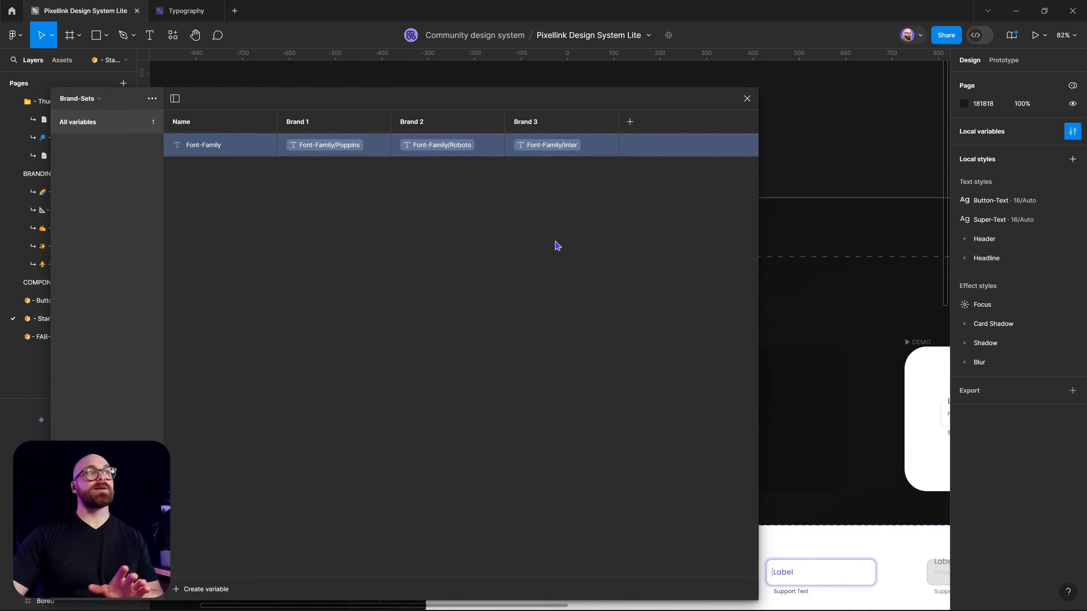
- Close the variables, open the first Label's Super-Text style for editing and search the available variables for Font-Family
double_click(248, 146)
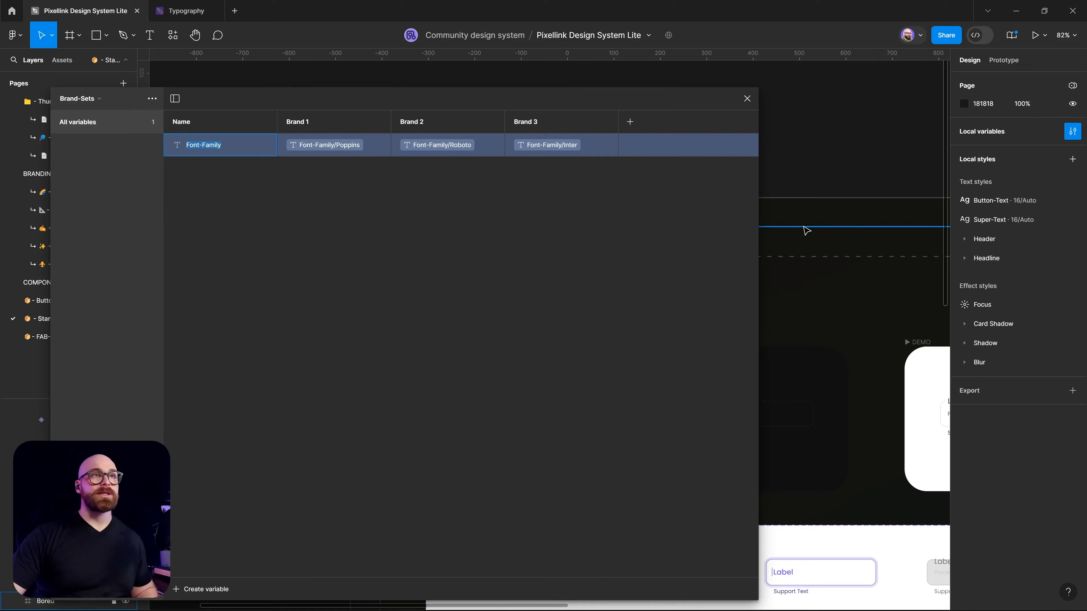
click(805, 229)
click(748, 101)
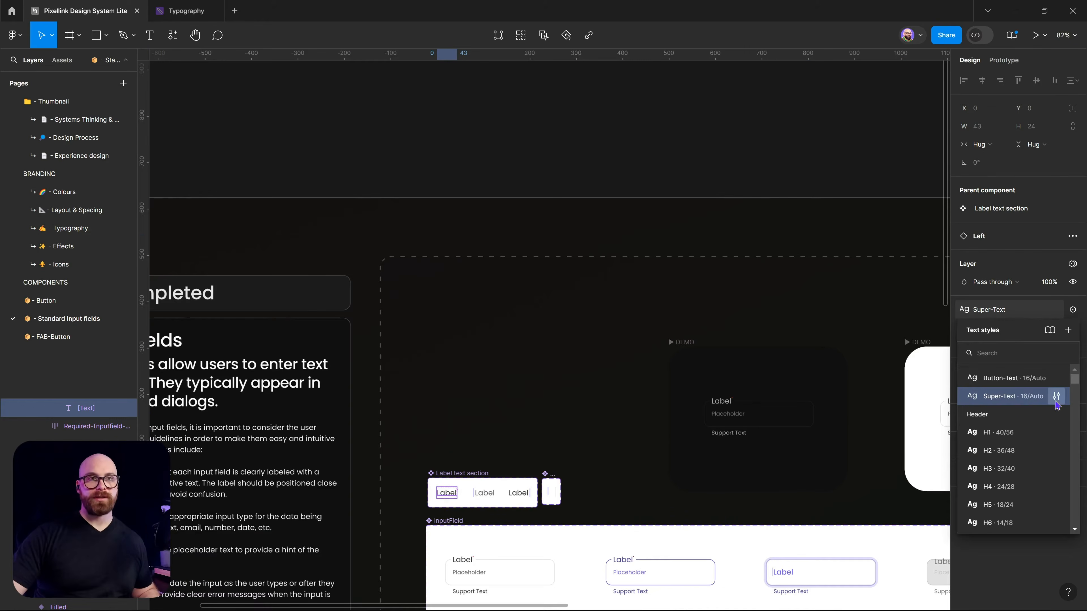
click(1056, 396)
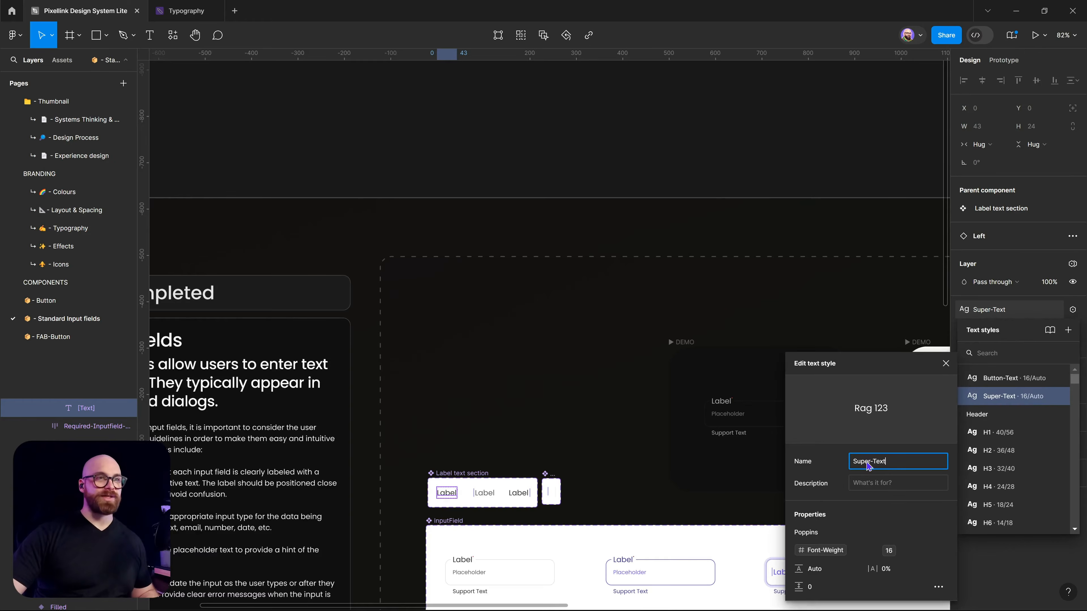
click(836, 553)
text(Font-Family)
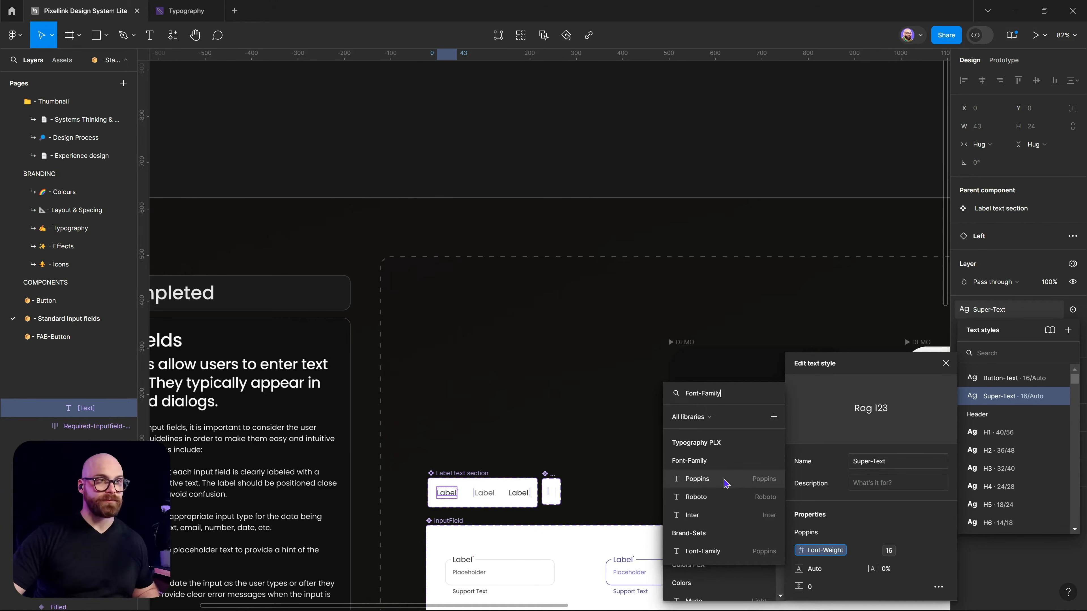
click(609, 453)
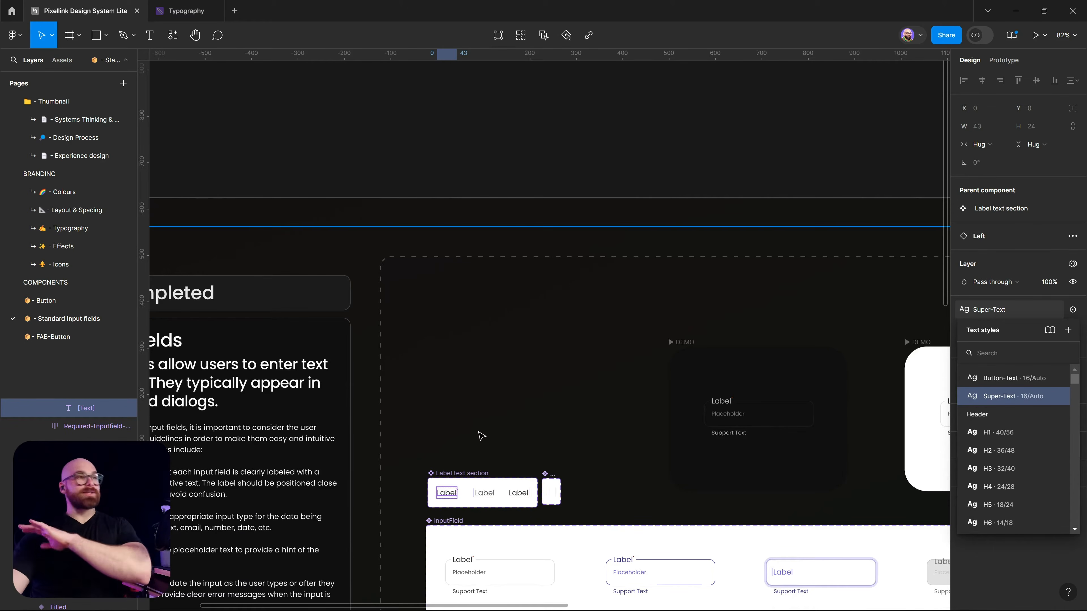
scroll(481, 436, down, 8)
scroll(481, 435, right, 3)
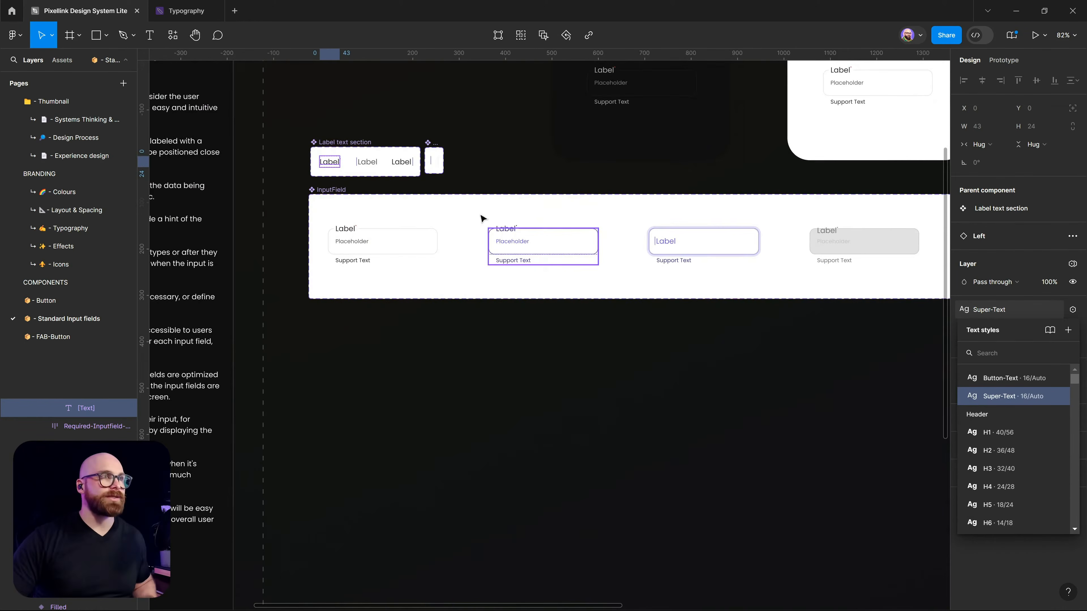
- Set the Brand-Sets variable mode of the InputField component set to Brand 3
click(327, 191)
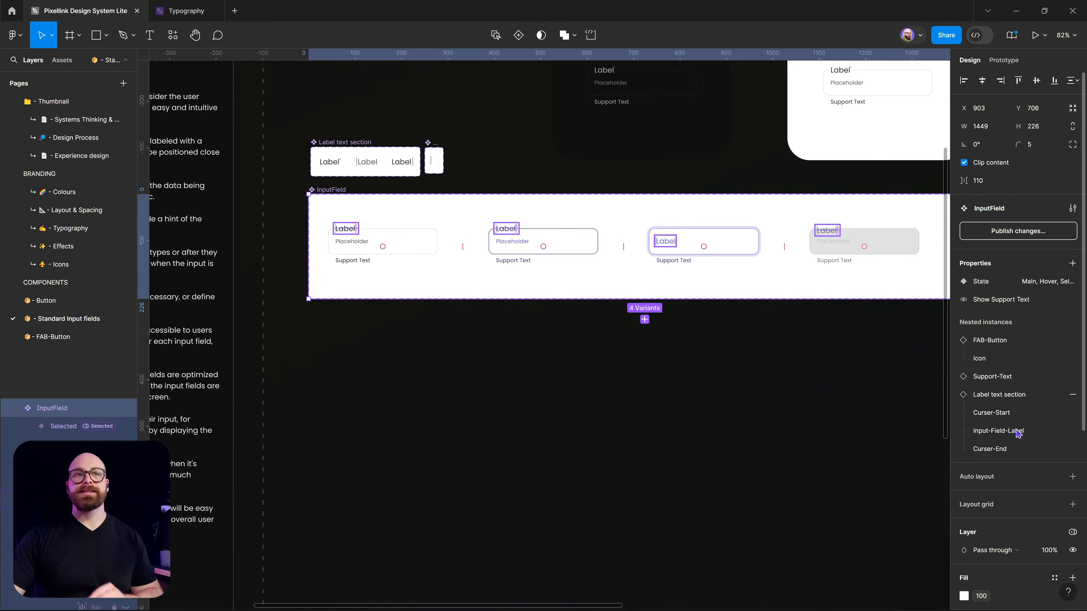
scroll(1036, 449, down, 3)
click(1072, 456)
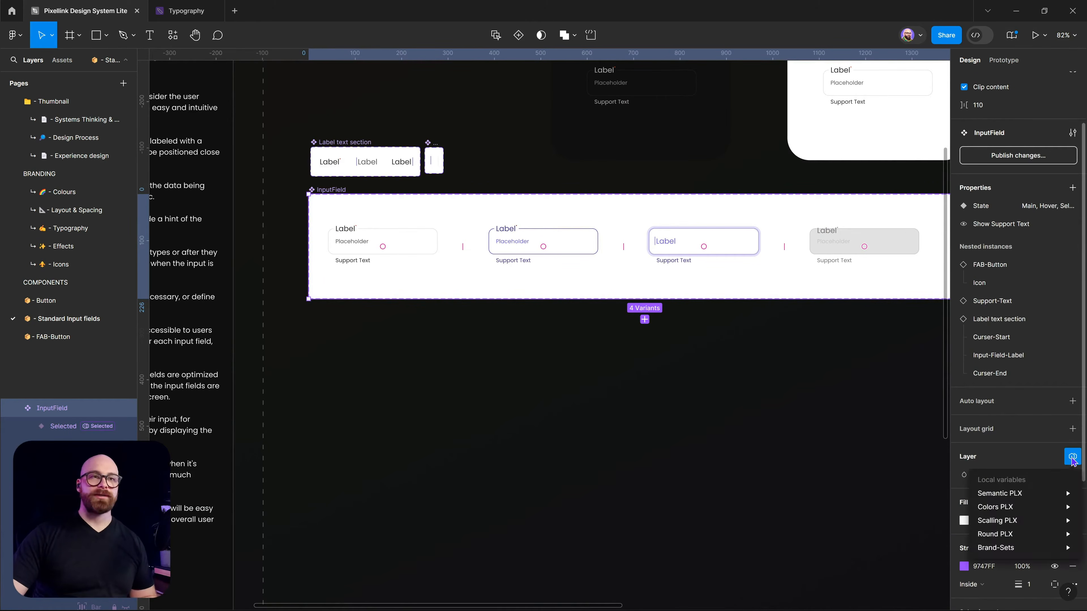
mouse_move(1030, 549)
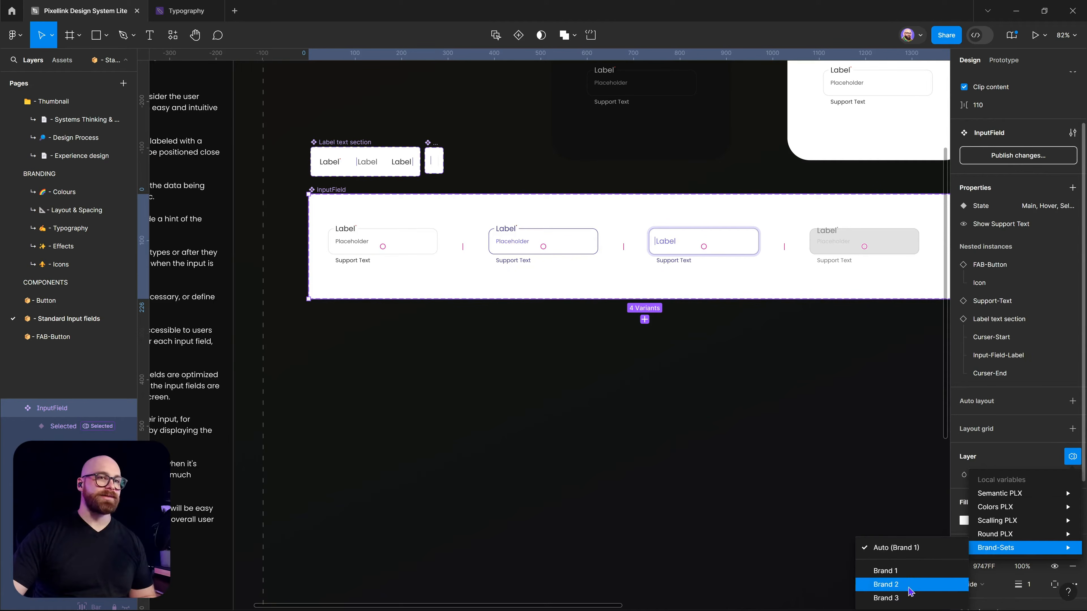
click(910, 598)
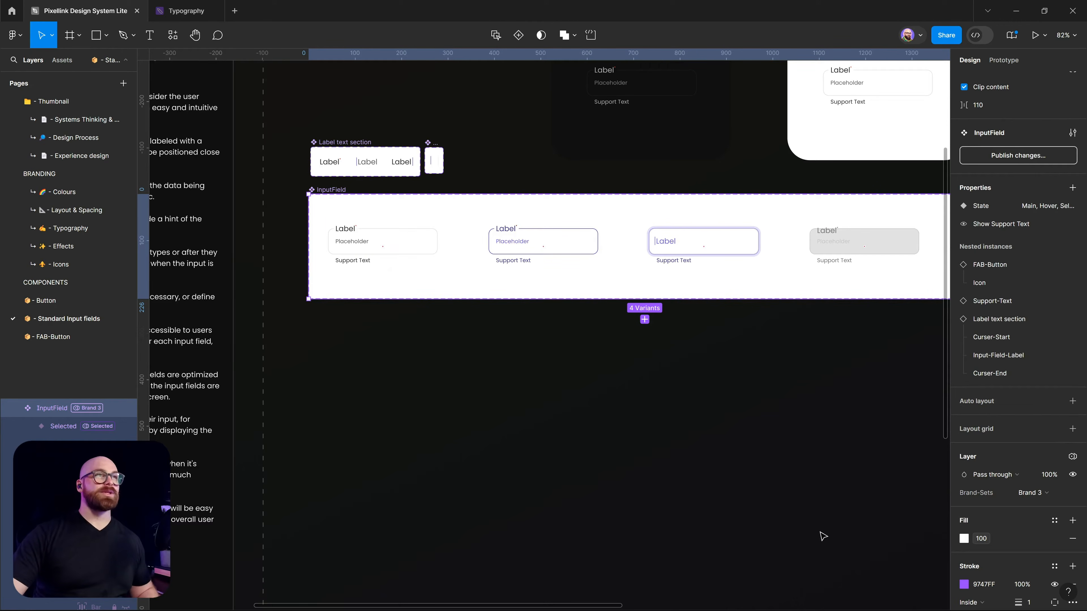
scroll(295, 118, up, 2)
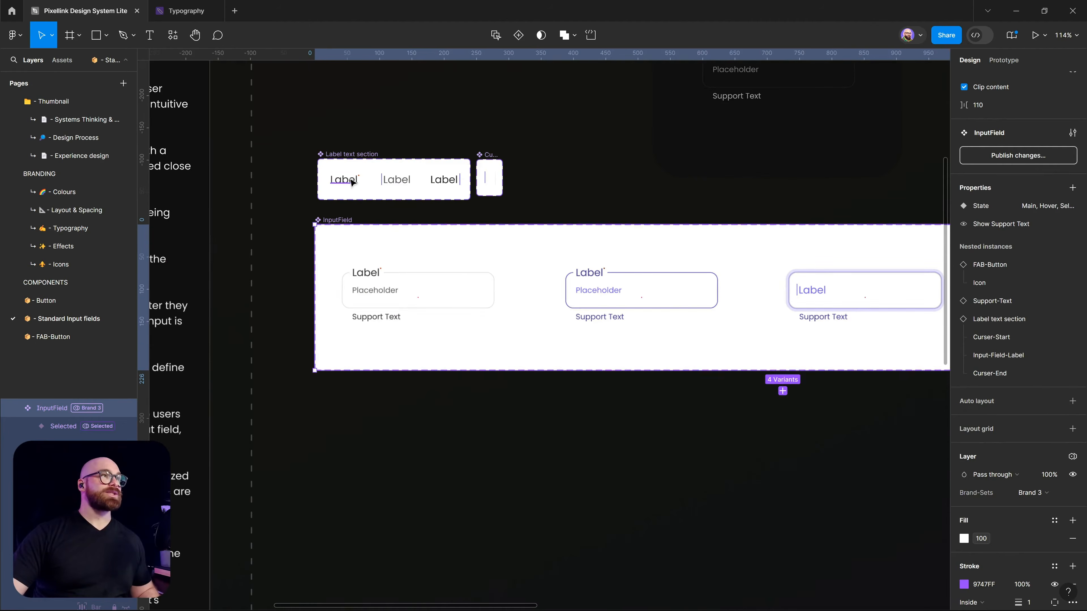
- Select the three Label texts in the Label text section and check which text style they use
ctrl+click(349, 179)
shift+click(397, 180)
shift+click(443, 181)
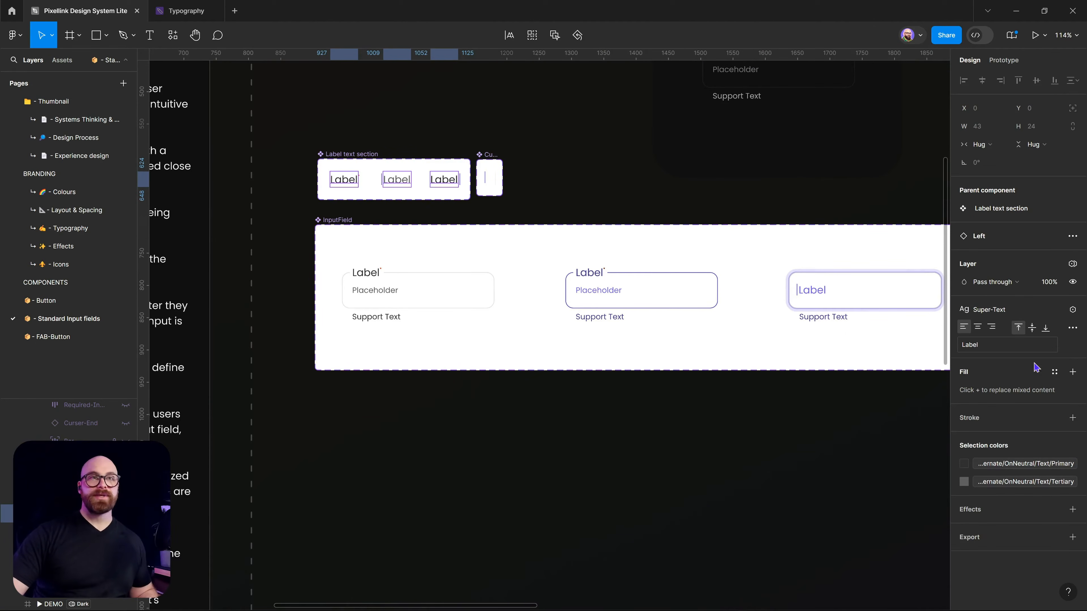
click(1018, 327)
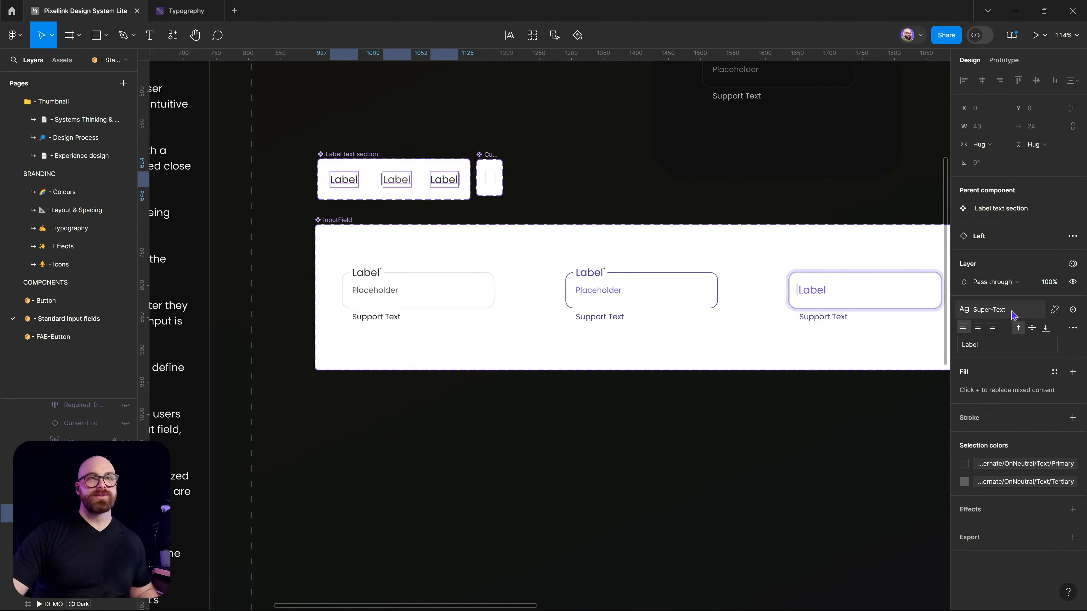
scroll(384, 295, down, 5)
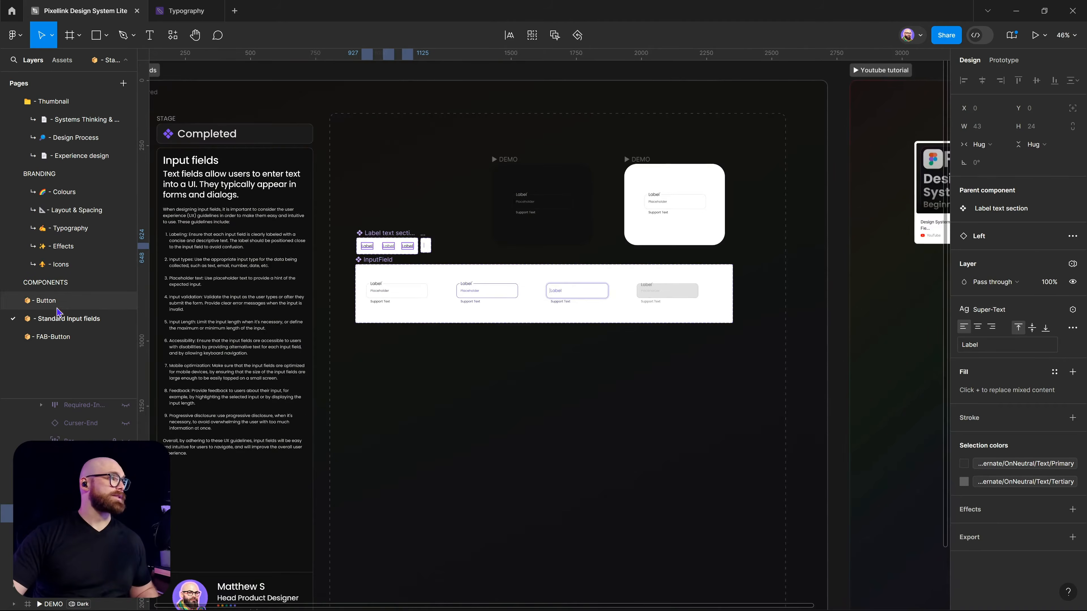
- On the Button page, edit the button text's Super-Text style and link its font to the Brand-Sets Font-Family variable
click(57, 307)
scroll(665, 454, up, 5)
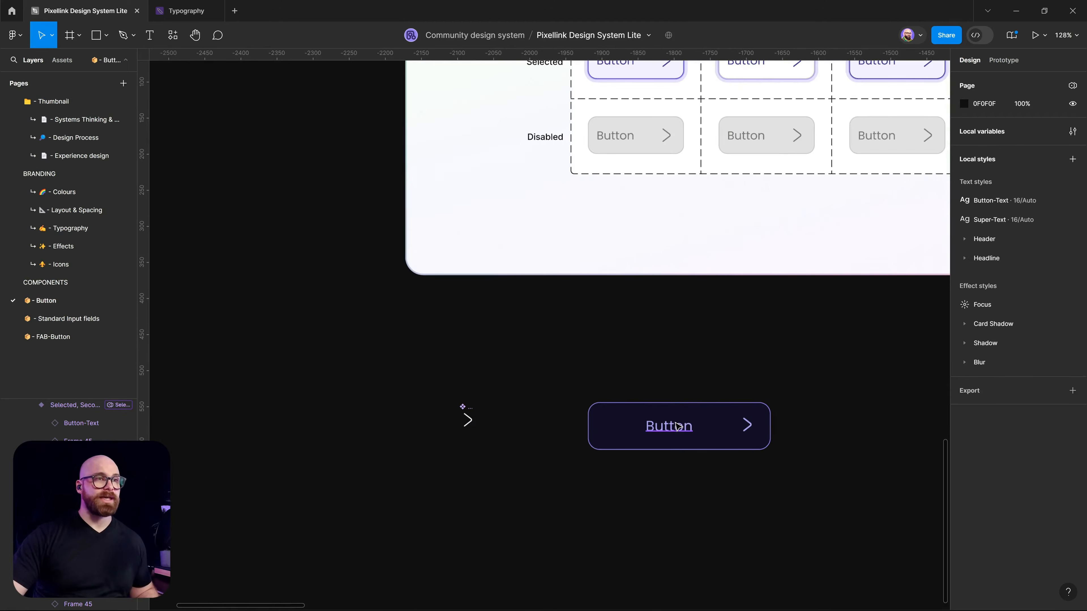
ctrl+click(678, 428)
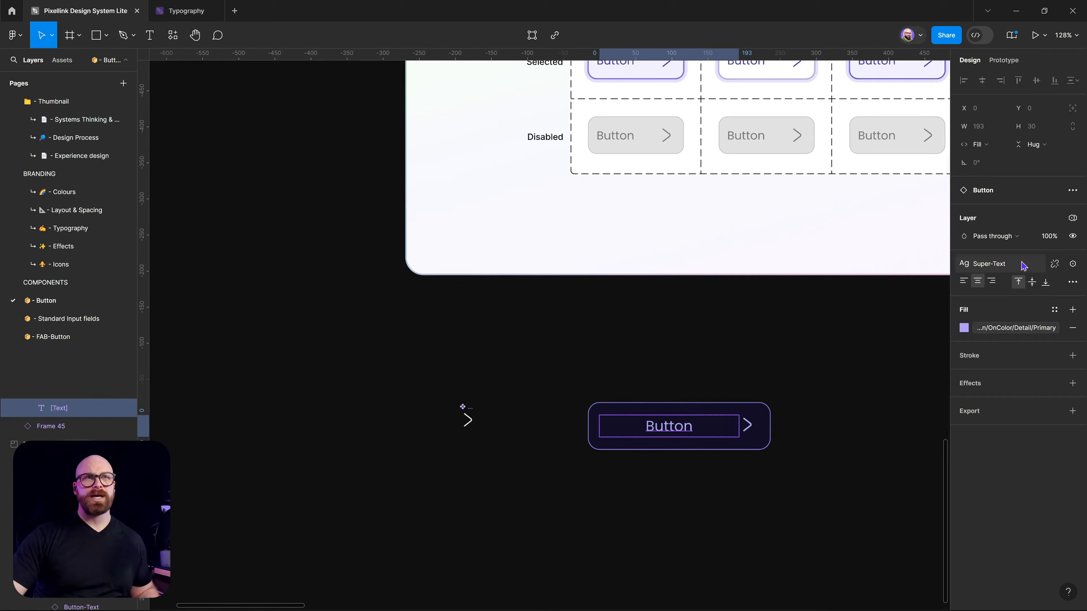
click(1011, 268)
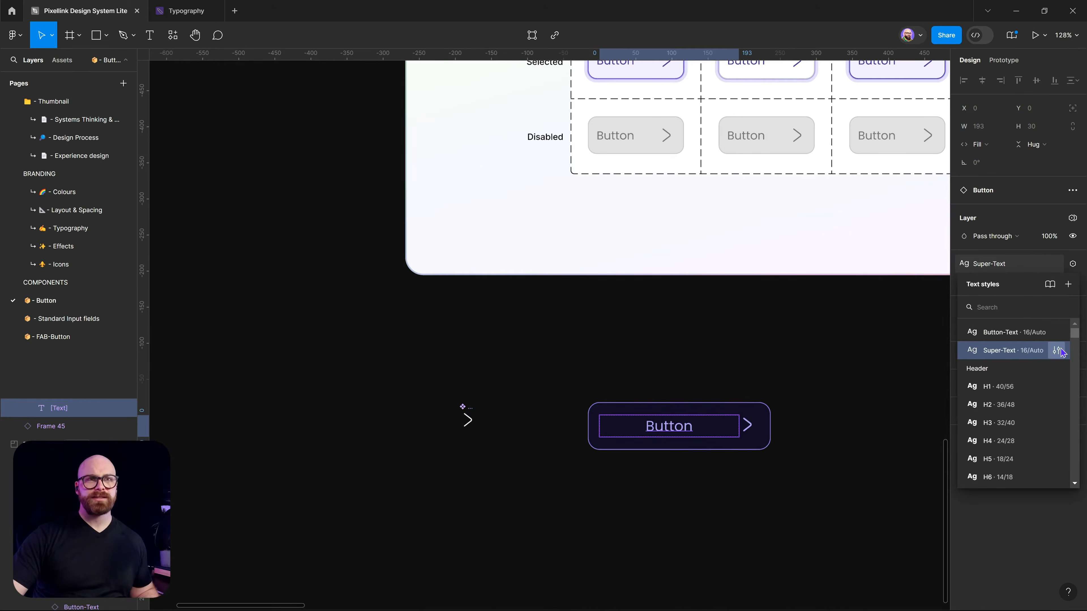
click(1058, 351)
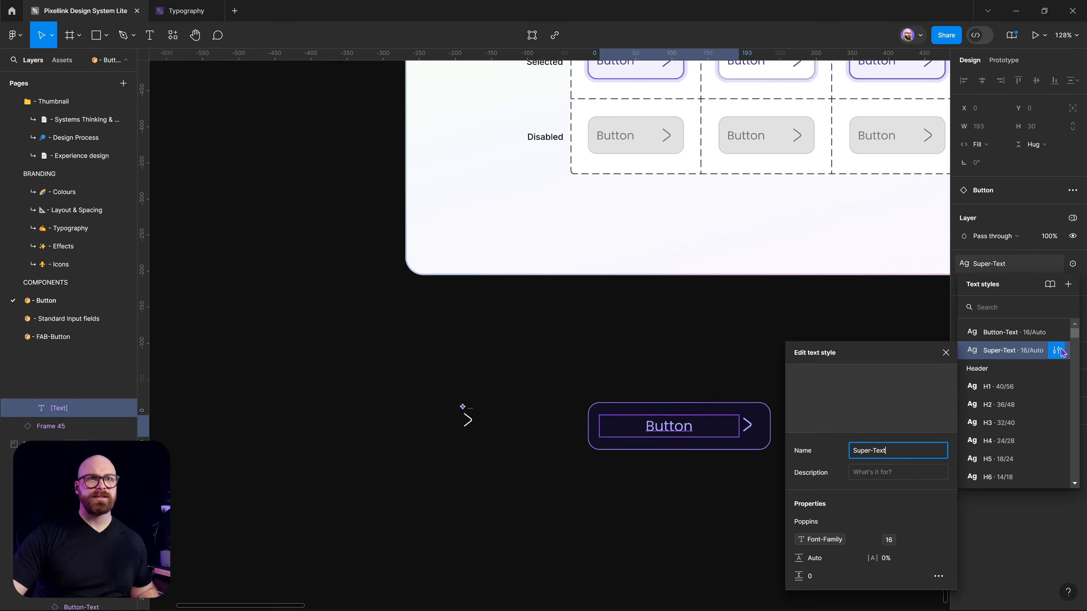
click(816, 540)
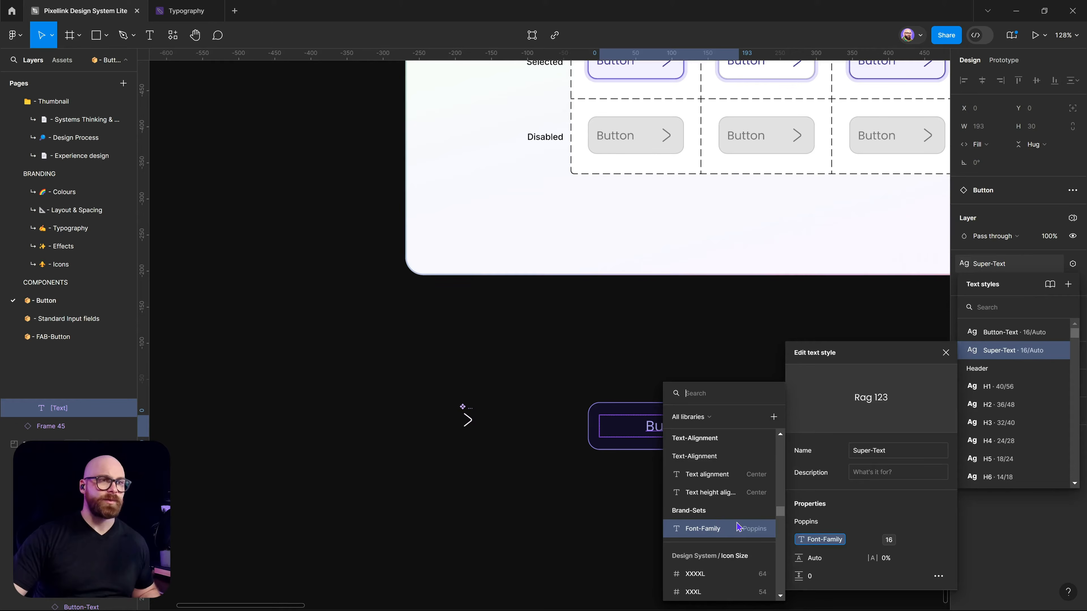
click(735, 531)
click(688, 411)
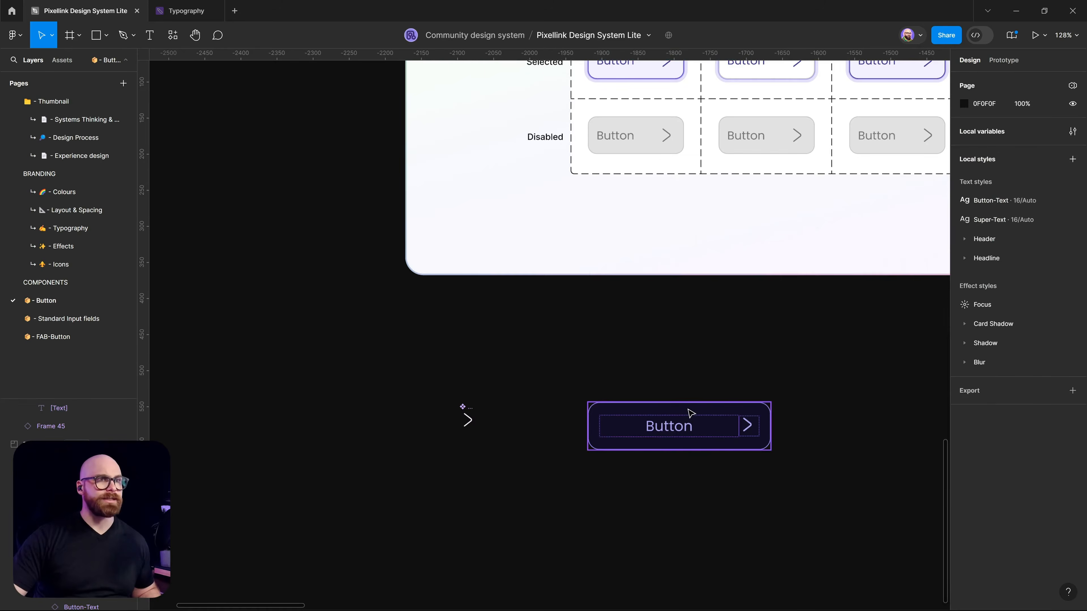
- Set the Brand-Sets variable mode of the button instance below the variants to Brand 2
click(687, 409)
click(1072, 254)
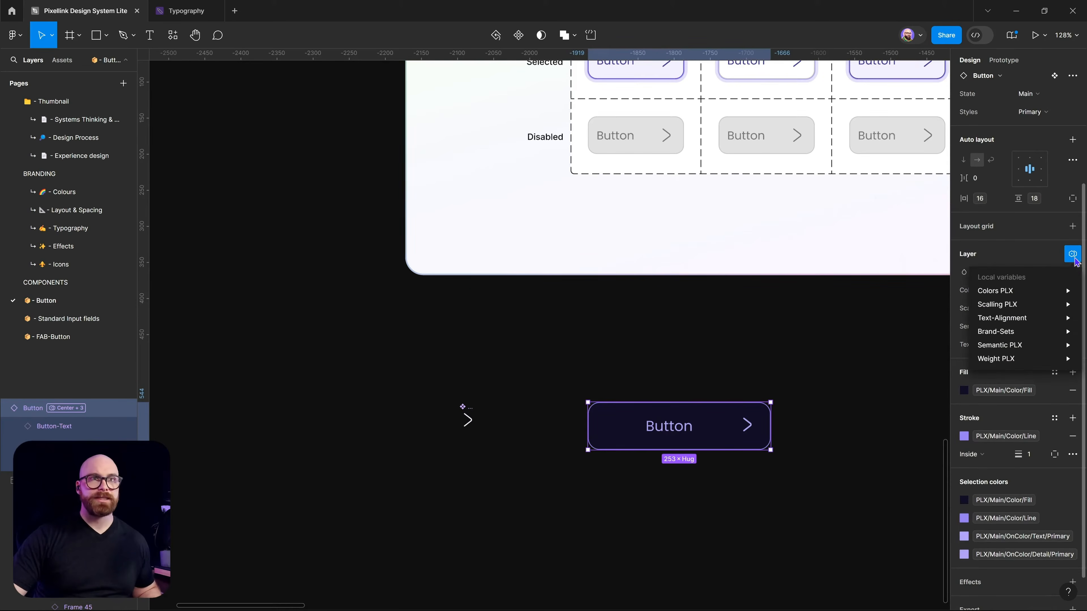
mouse_move(1023, 339)
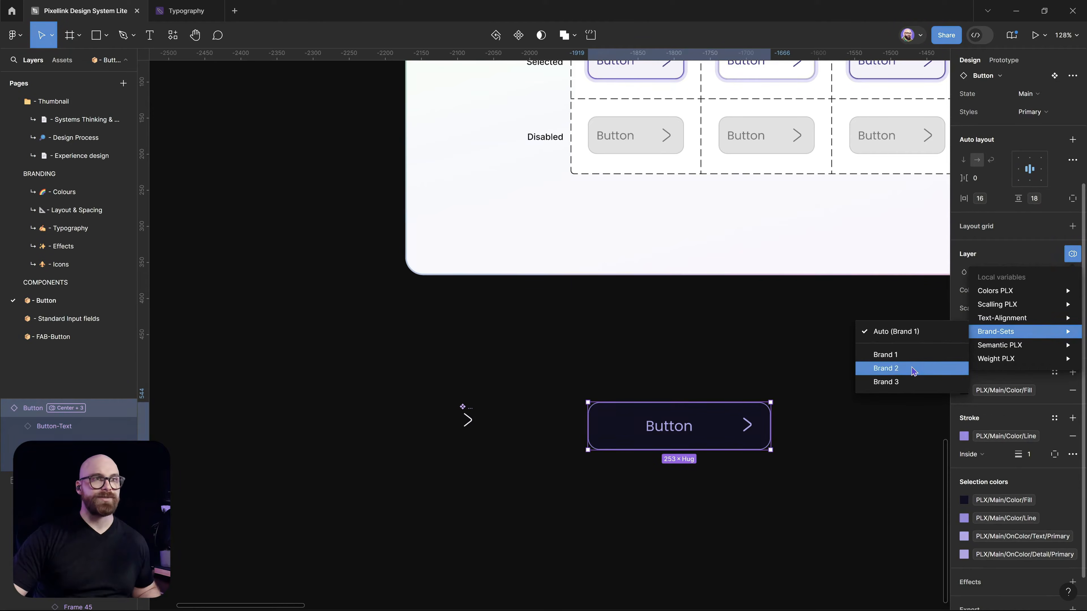
click(886, 368)
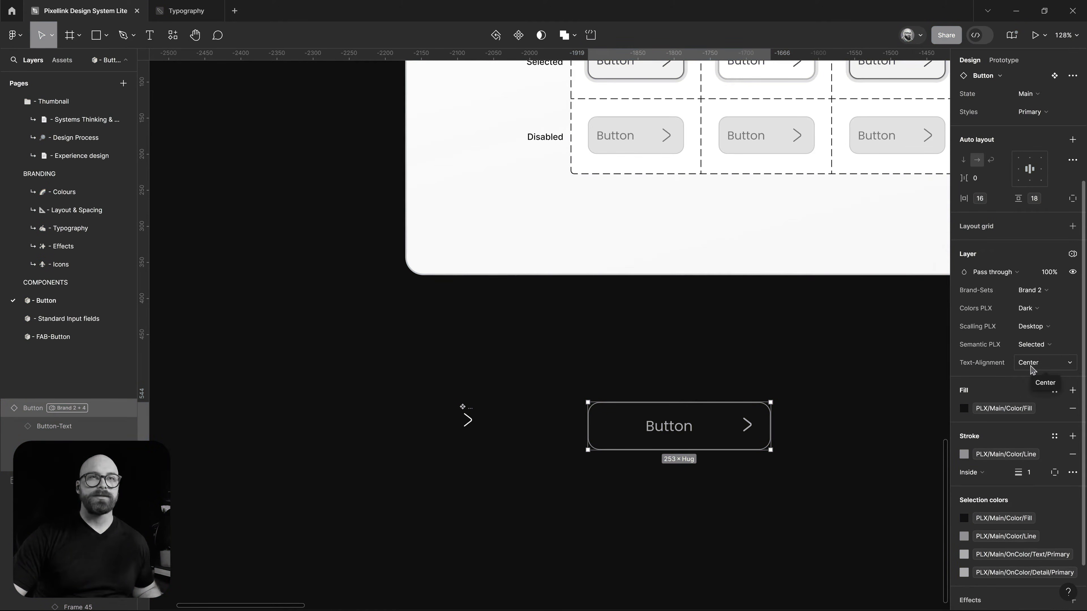
- Switch the button instance's Brand-Sets mode to Brand 3, to Brand 1 and back to Brand 2
click(1039, 292)
click(1031, 308)
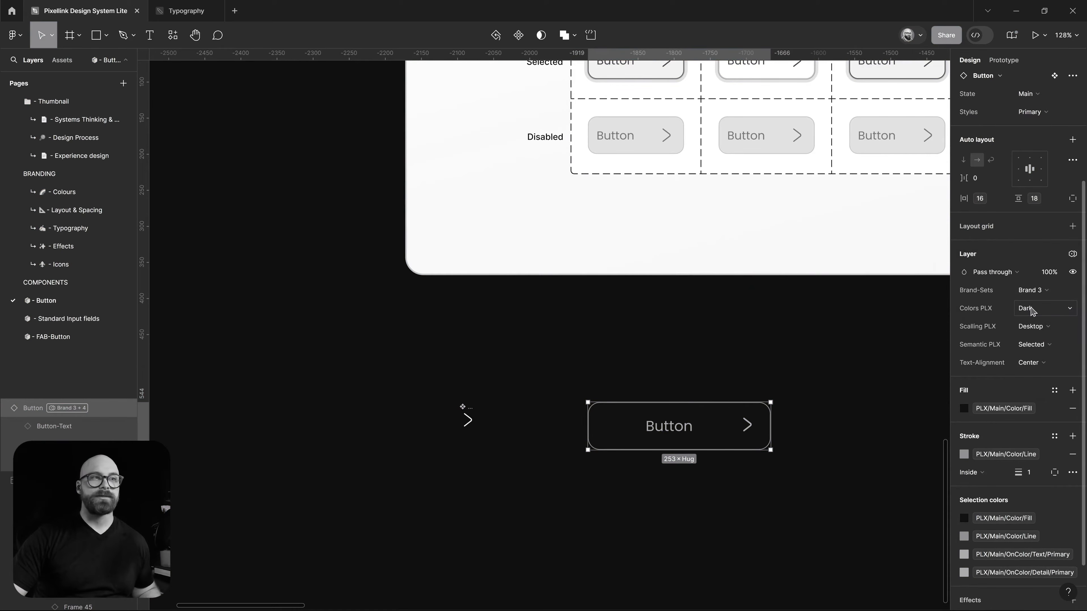
click(1027, 296)
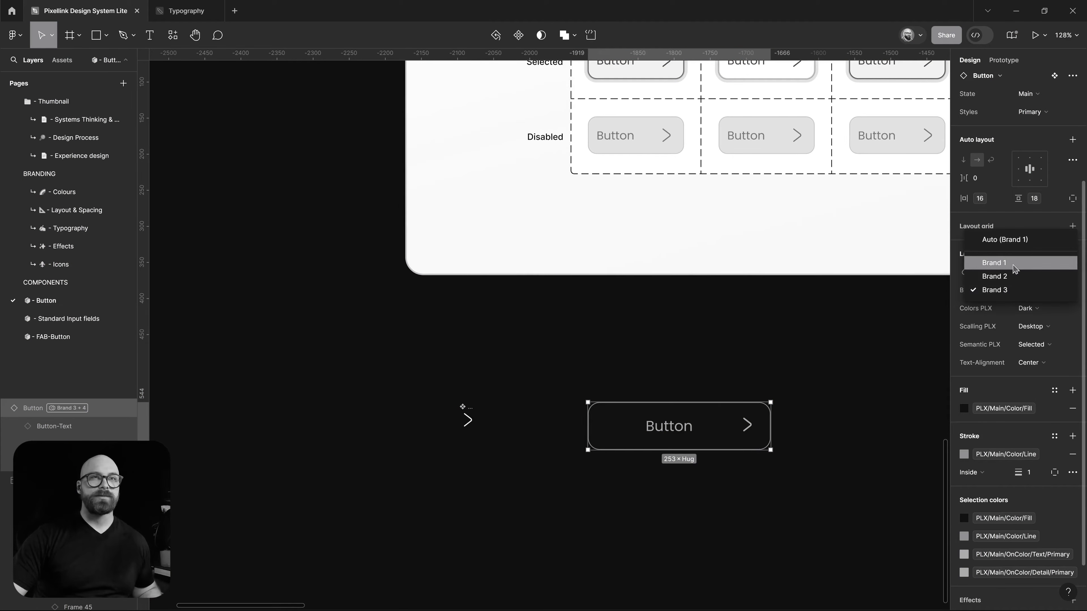
click(1014, 266)
click(1029, 296)
click(1029, 305)
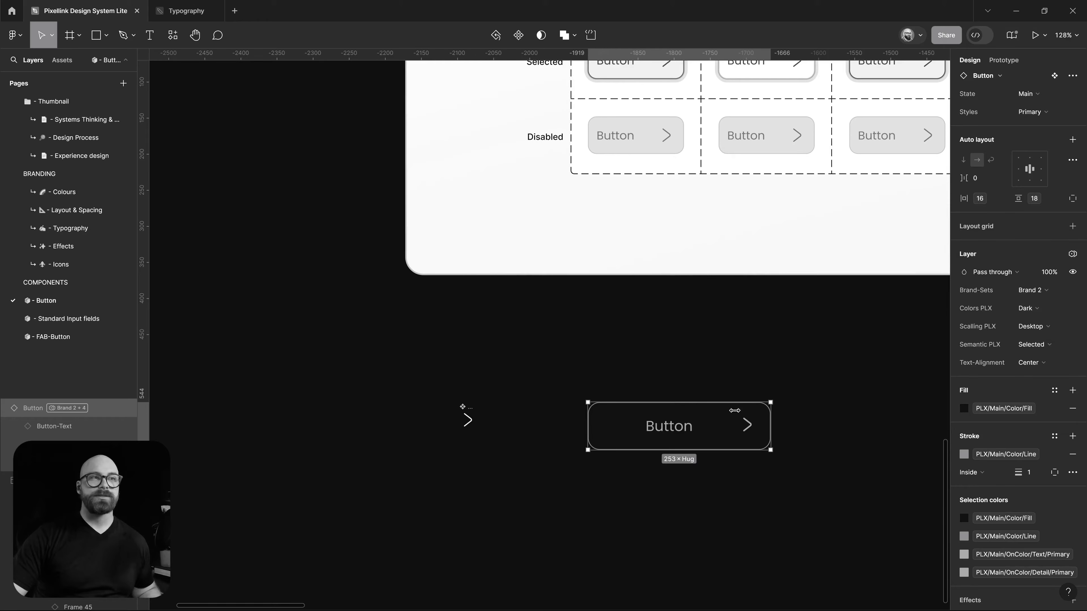
- Open the local variables and review the Font-Family variable across the three Brand-Sets modes
double_click(700, 429)
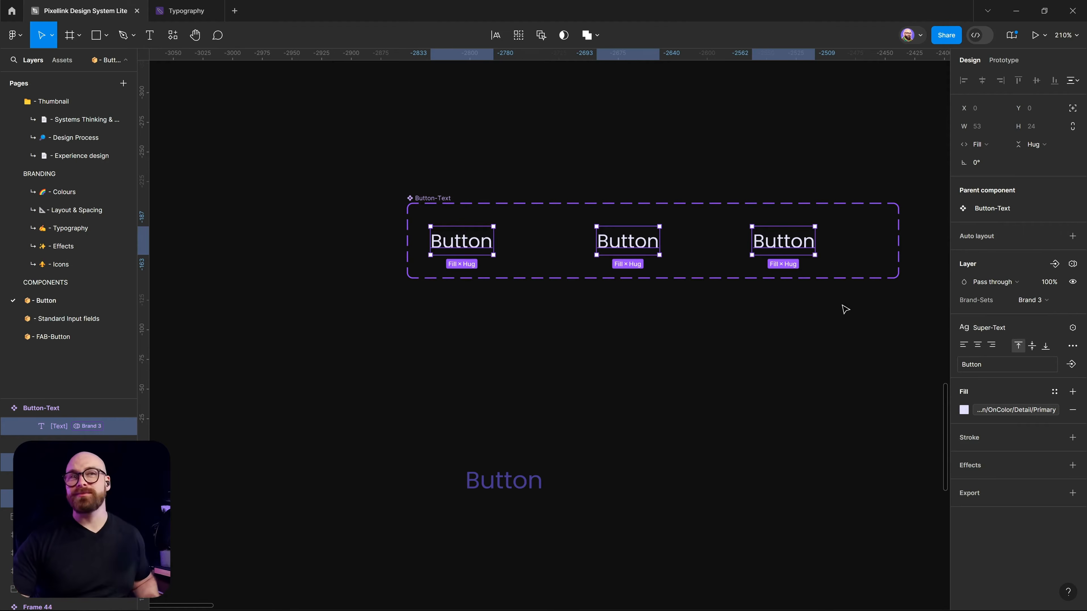
click(895, 282)
click(1072, 132)
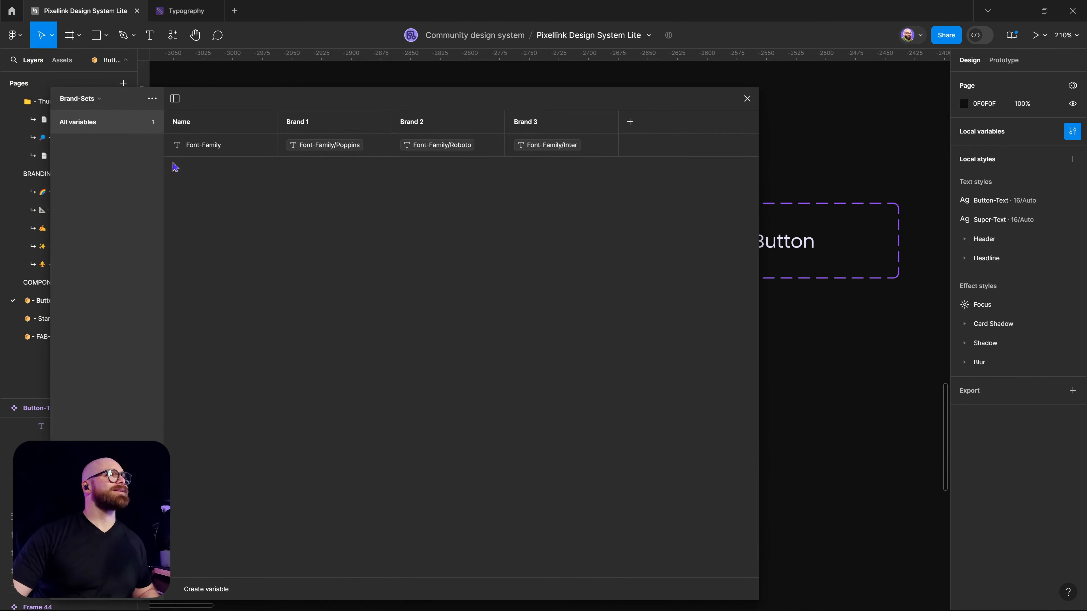
click(205, 144)
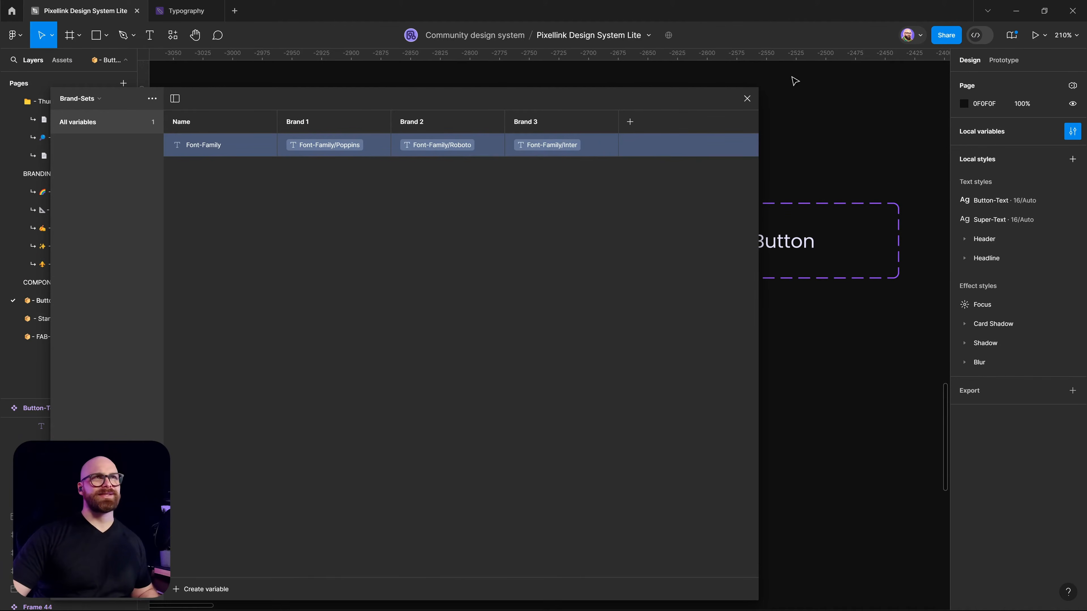
click(747, 98)
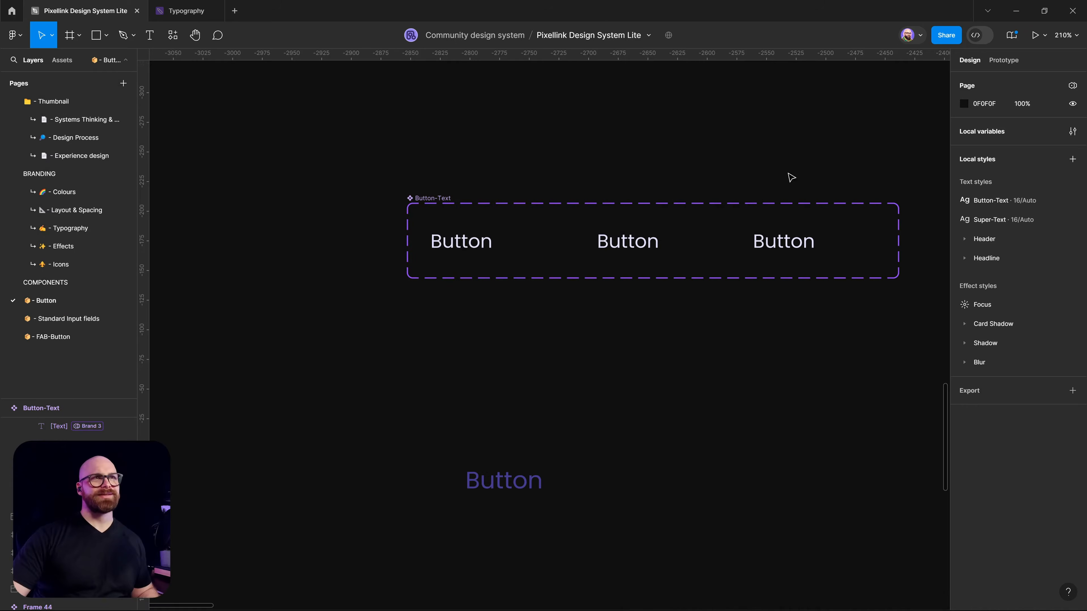
- Select all three Button texts in the Button-Text component set and detach the Super-Text style from them
click(809, 257)
click(976, 305)
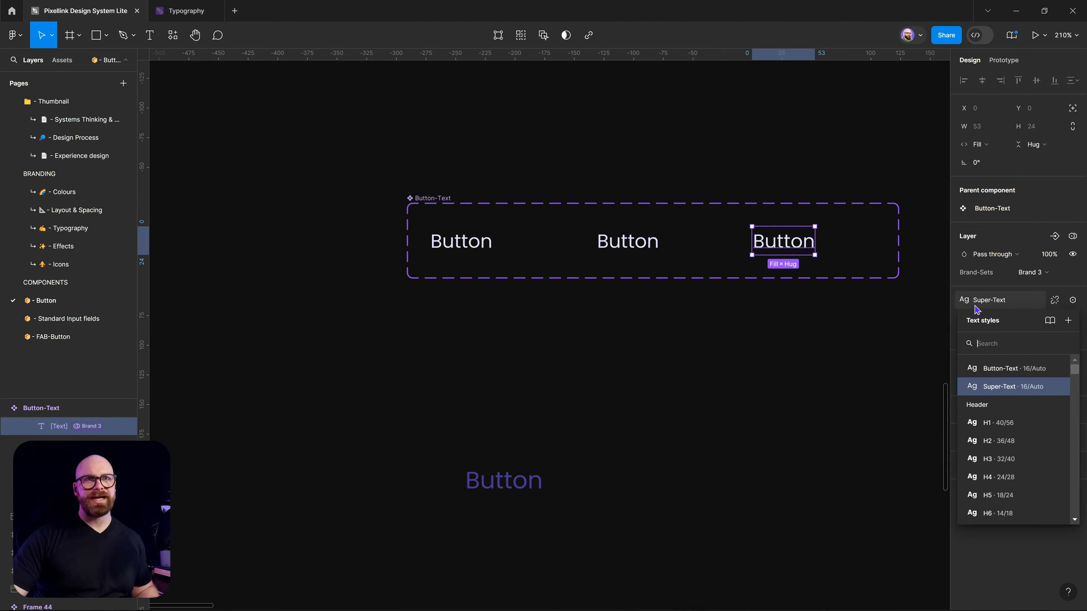
shift+click(650, 246)
shift+click(488, 243)
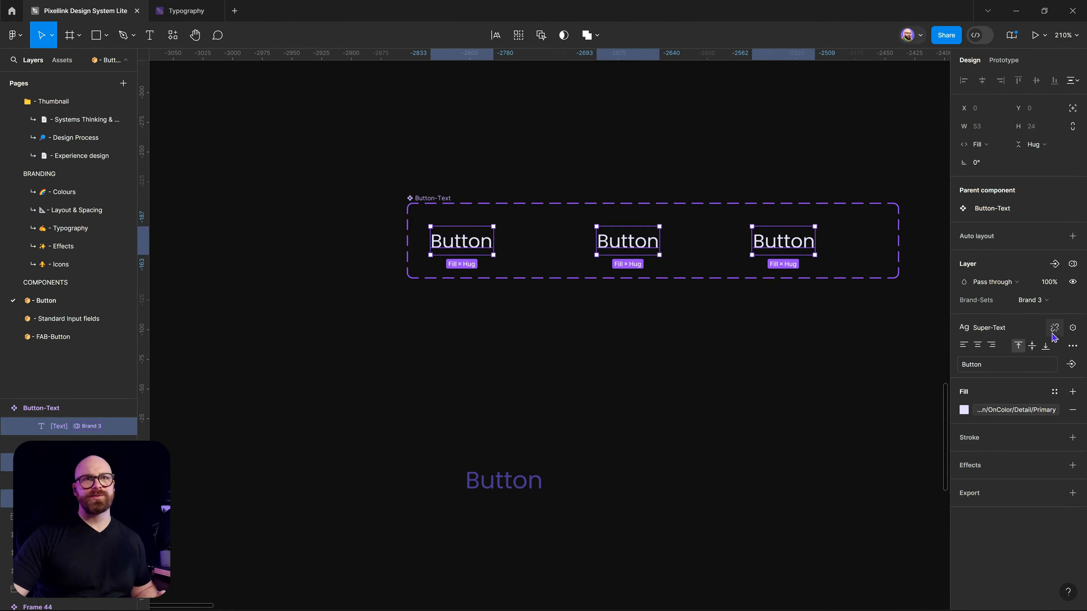
click(1055, 329)
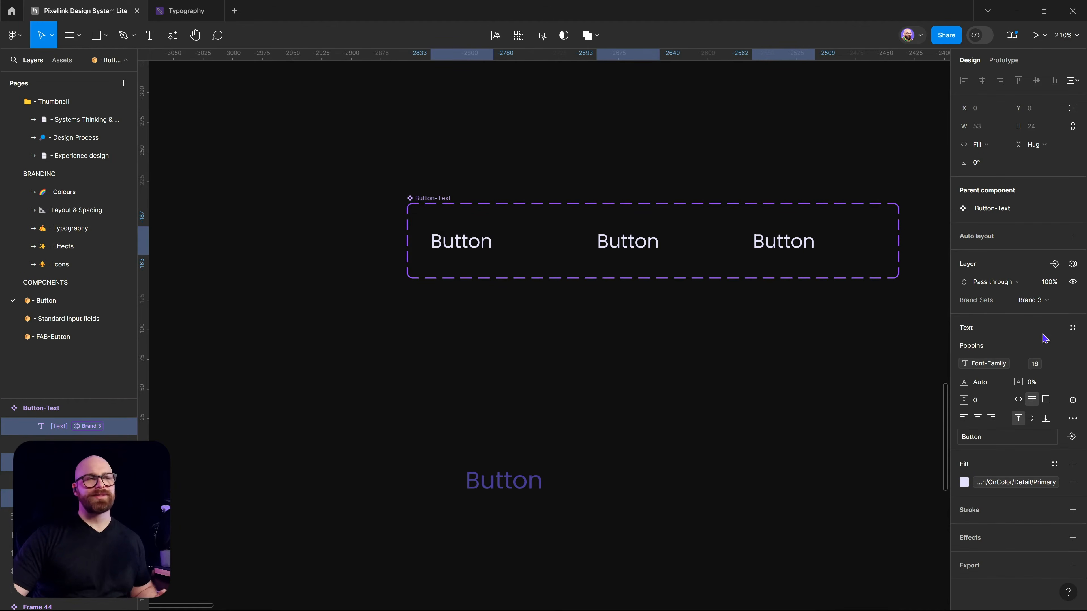
- Set the Brand-Sets variable mode of the whole Button-Text component set to Brand 3
key(Escape)
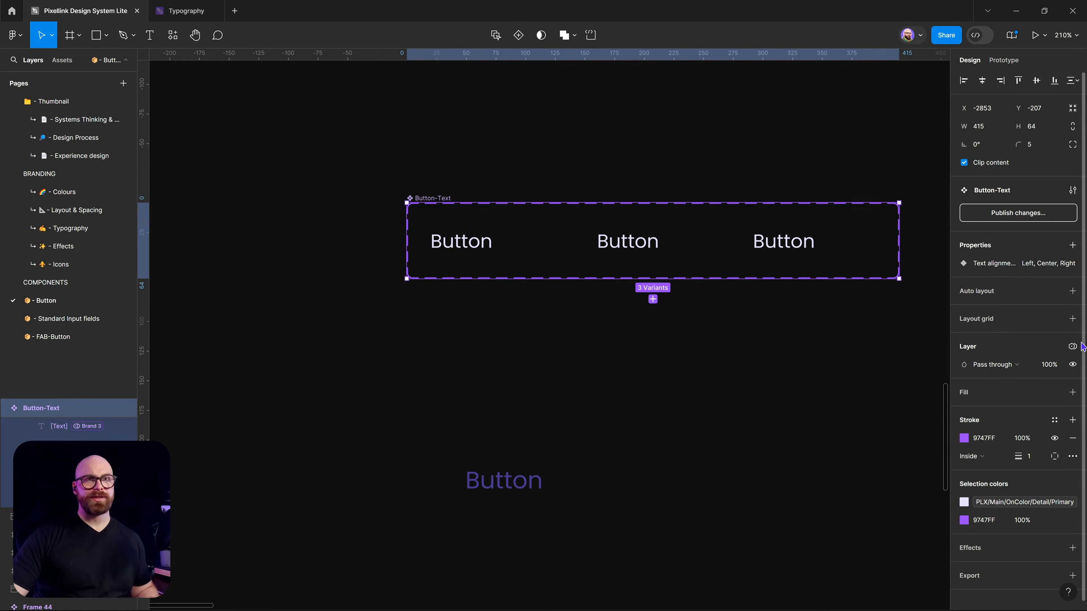
click(1072, 346)
mouse_move(1009, 425)
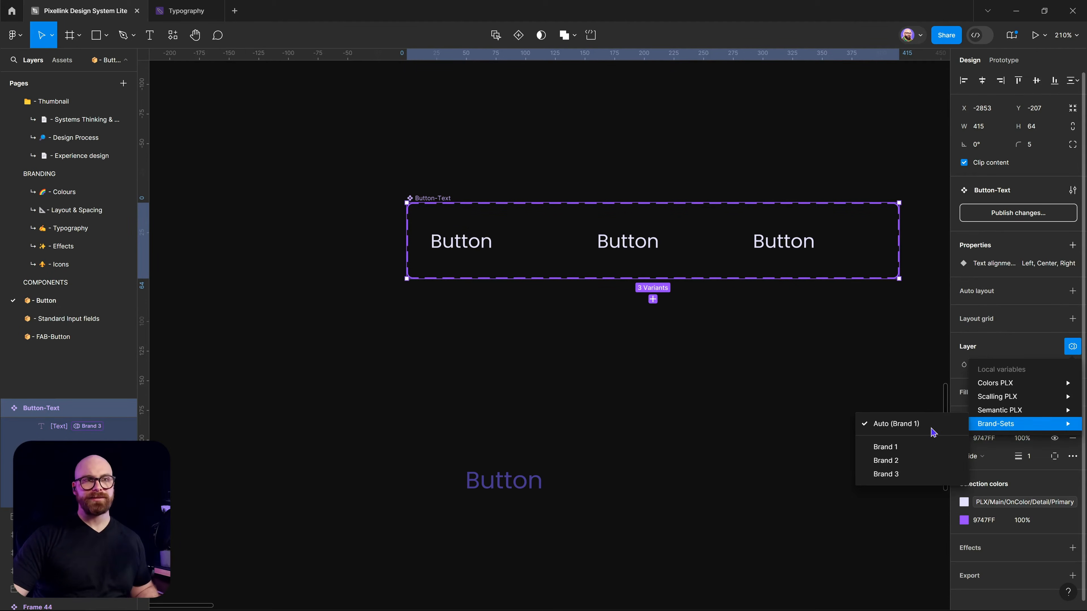
click(911, 473)
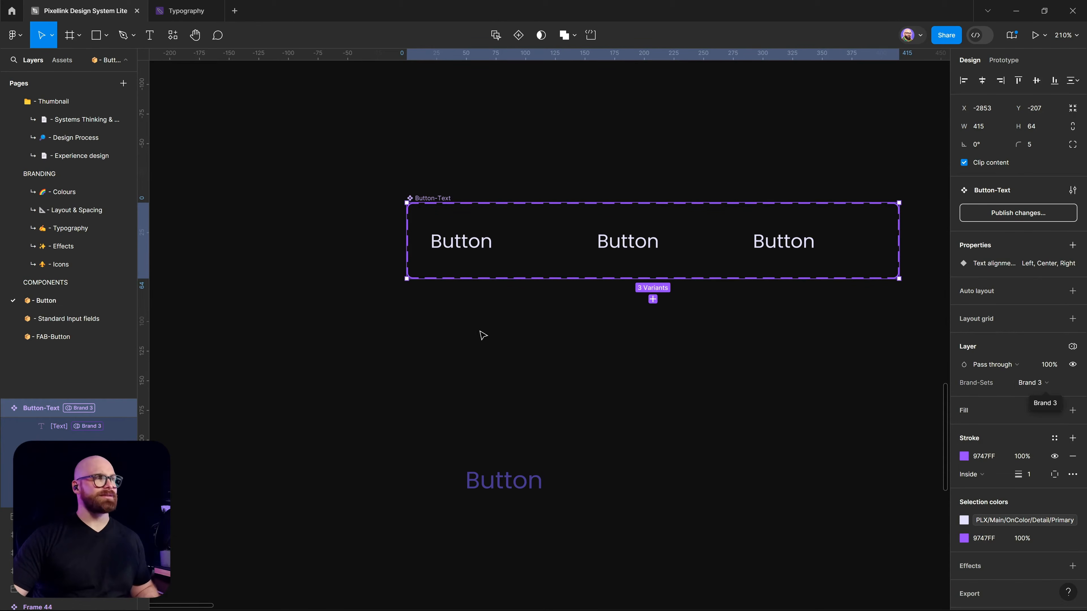
click(498, 330)
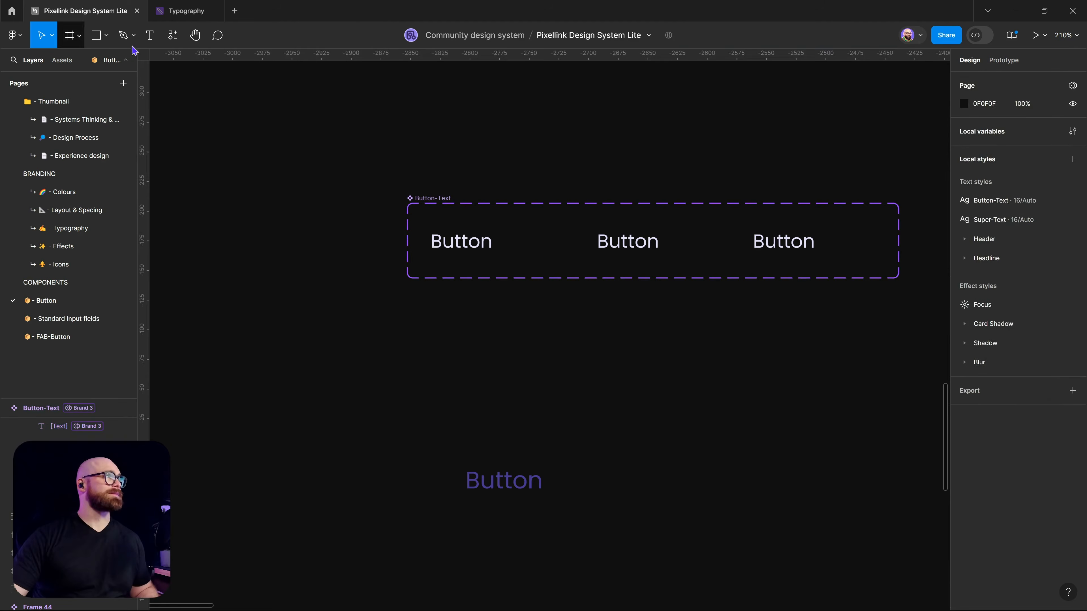
- Add a new text layer reading "Text" between the Button-Text component set and the Button instance below it
click(526, 483)
click(150, 35)
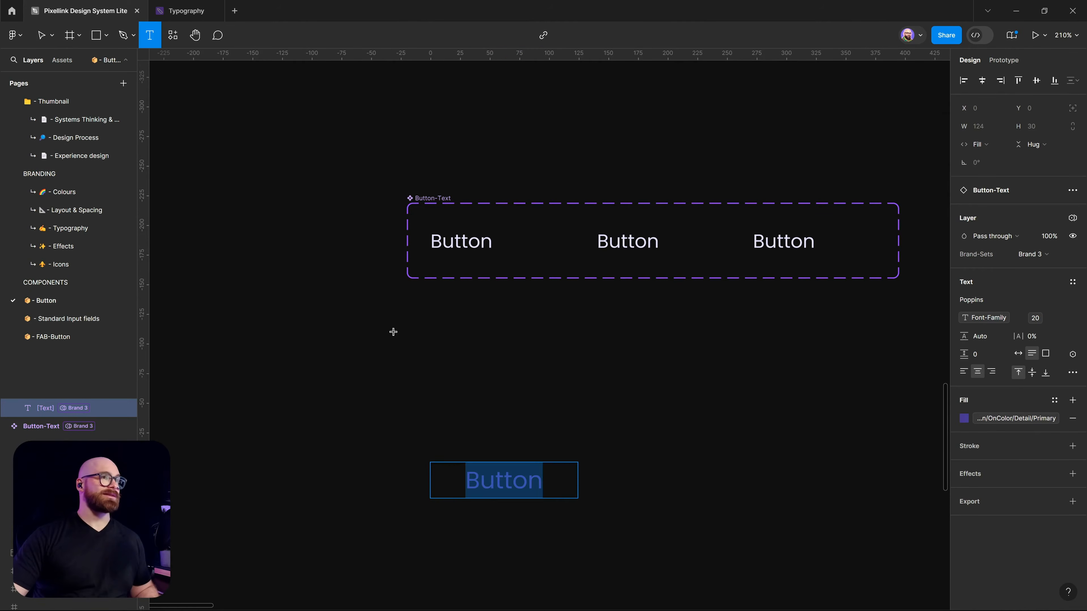
click(459, 380)
text(Text)
key(Escape)
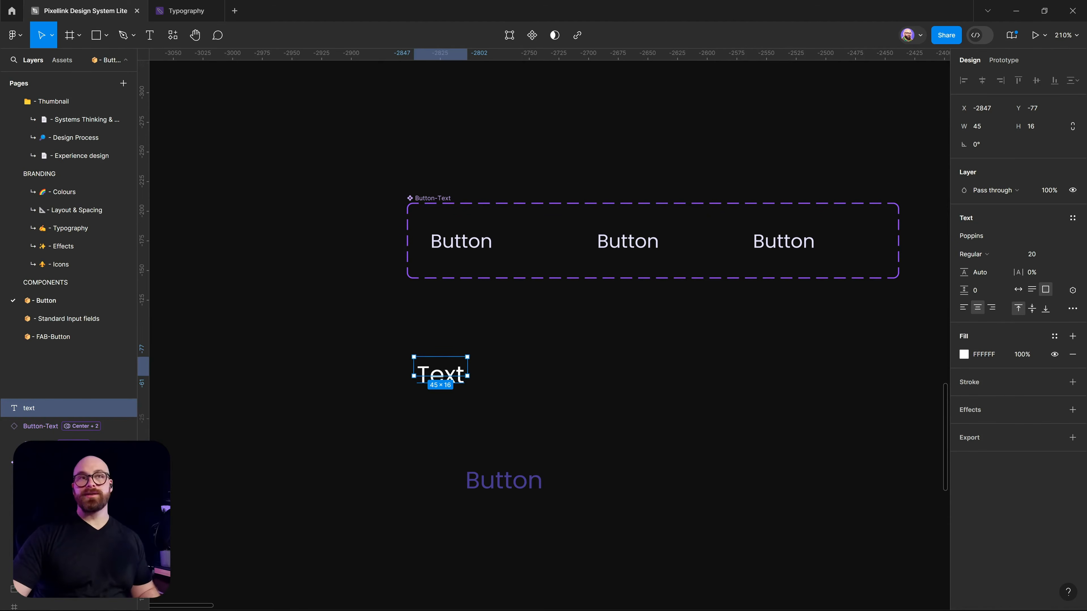
- Bind the font family of the test "Text" layer to the Font-Family/Inter variable and set its box height to 23
click(1005, 256)
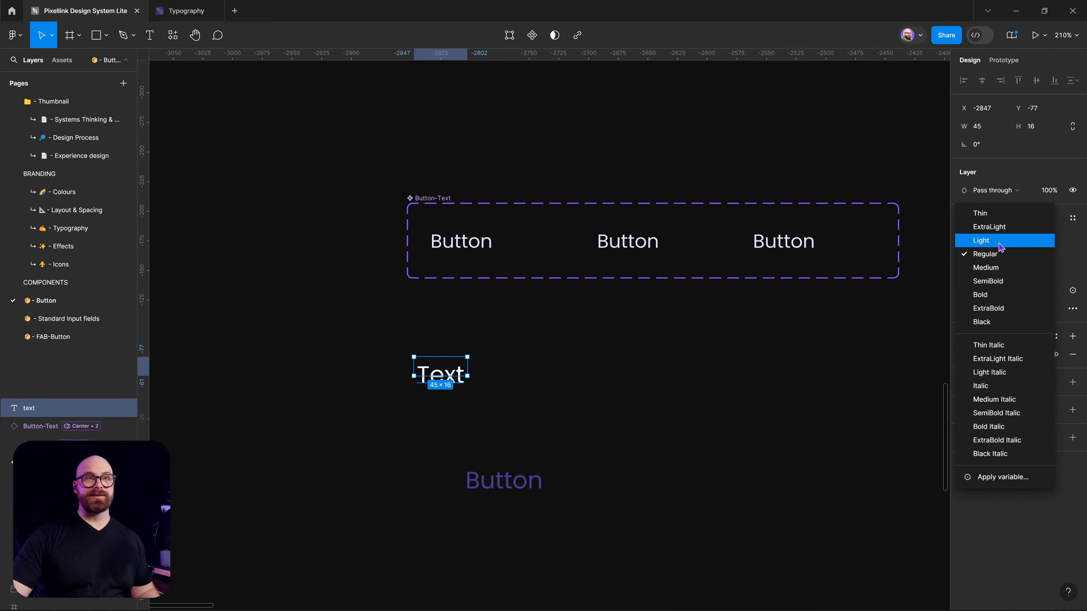
click(1062, 250)
click(1010, 234)
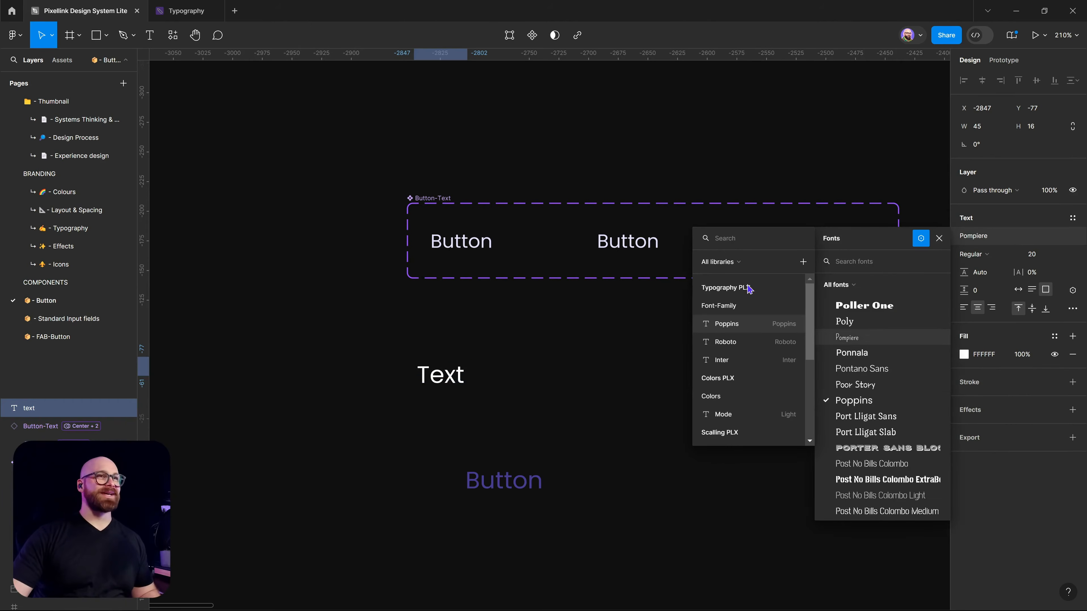
click(746, 326)
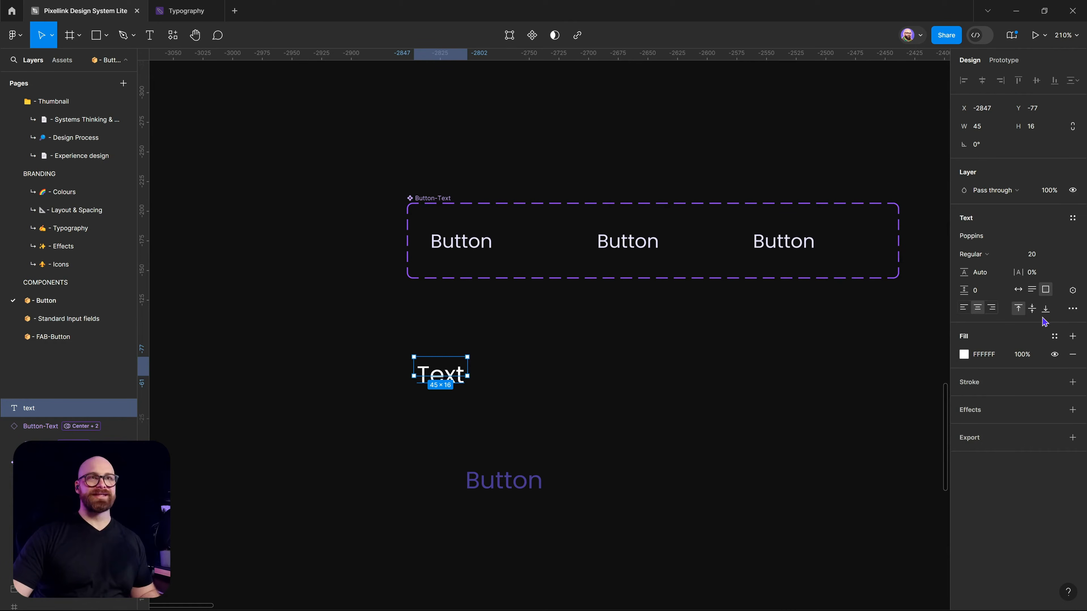
click(979, 236)
click(921, 237)
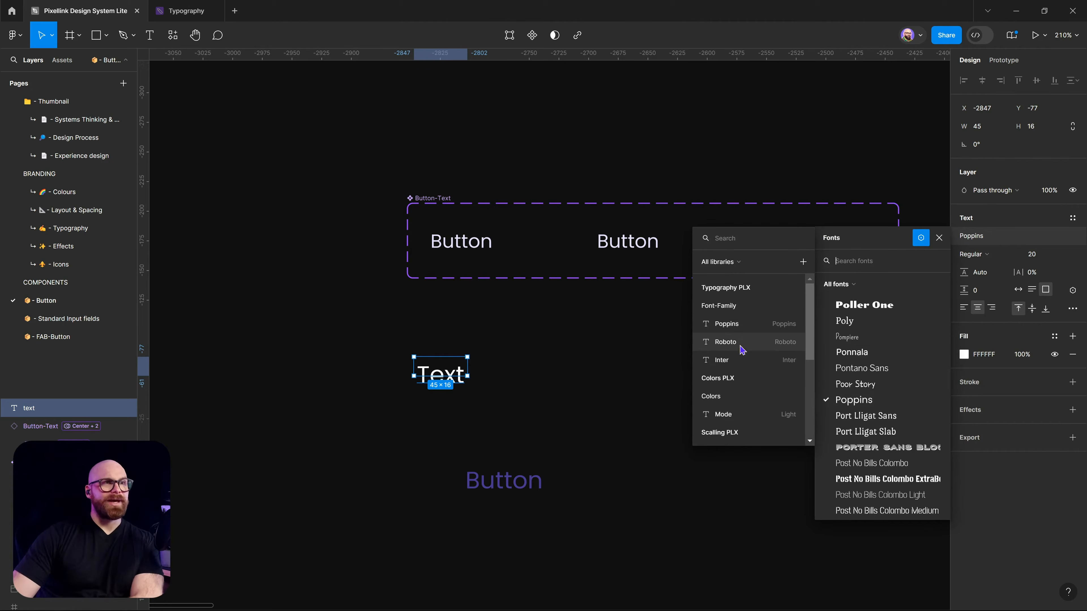
click(741, 362)
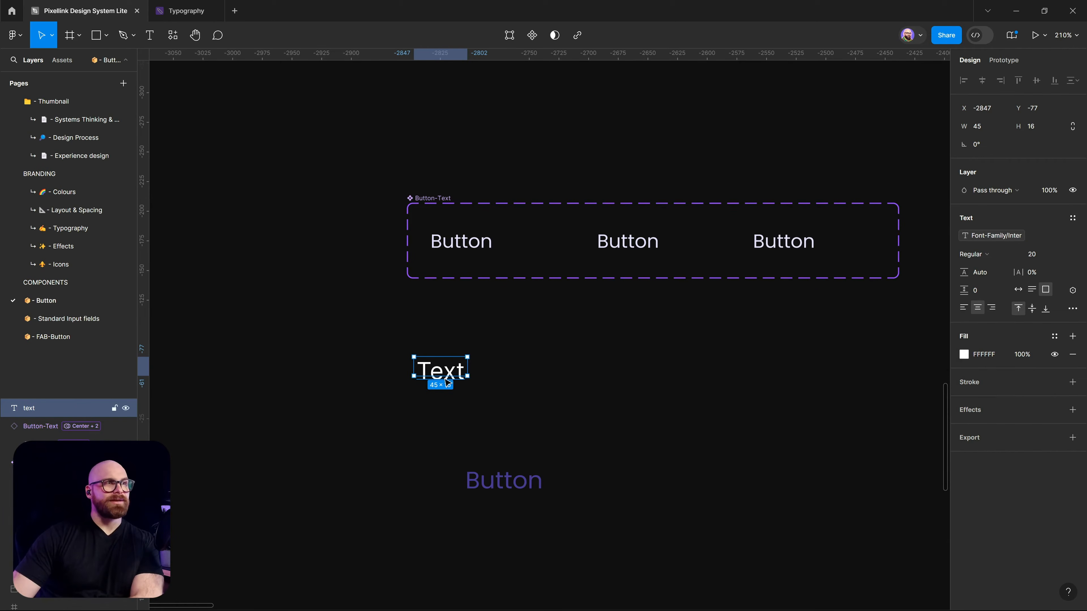
drag(446, 387, 446, 387)
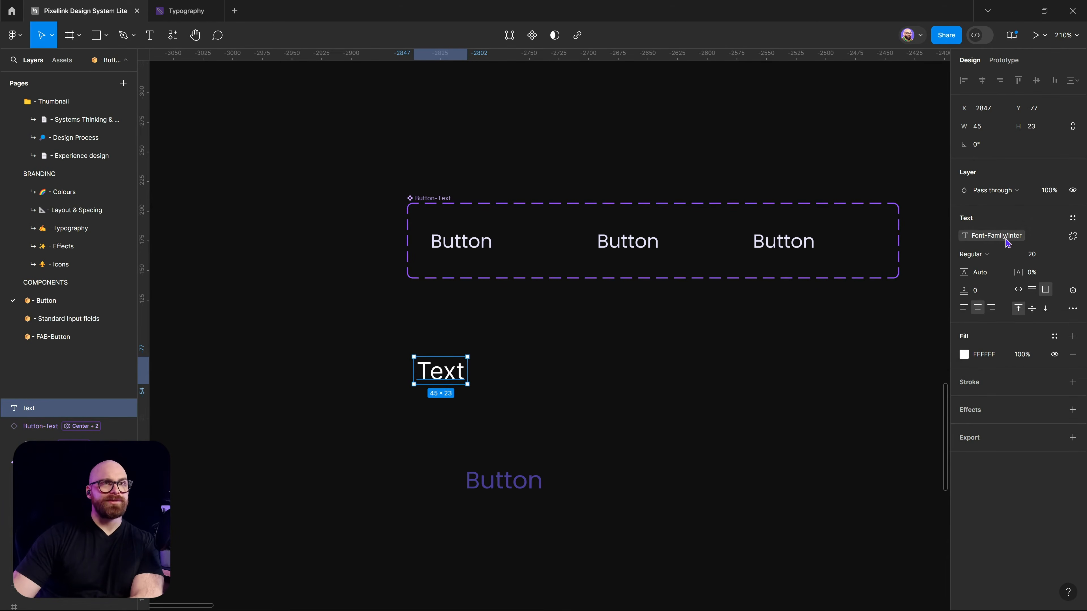
- Look through the variables offered for the test text's font family to find the Brand-Sets one
click(993, 238)
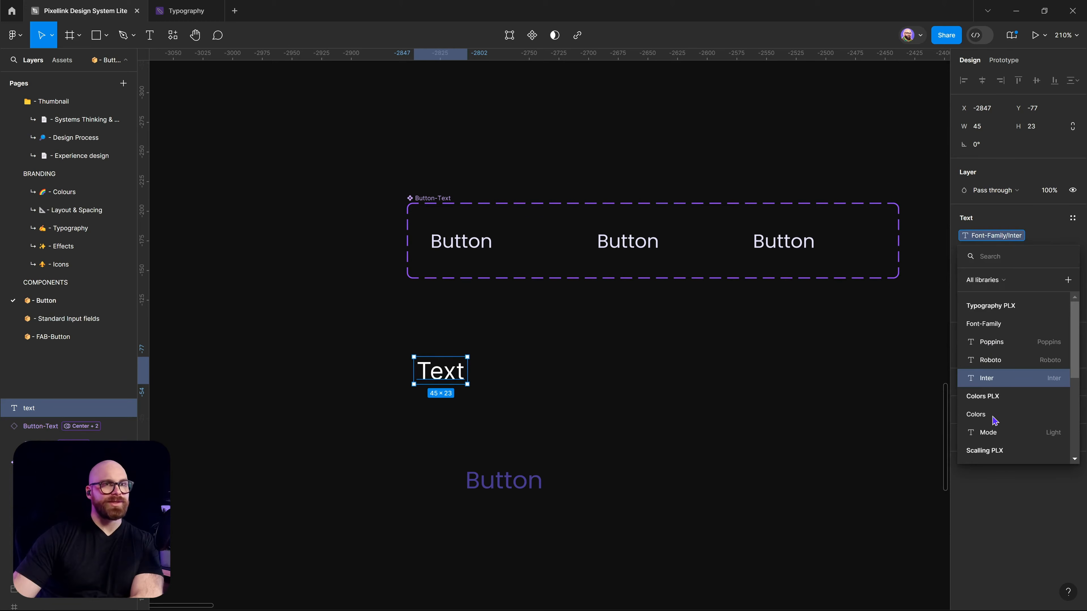
scroll(991, 417, down, 4)
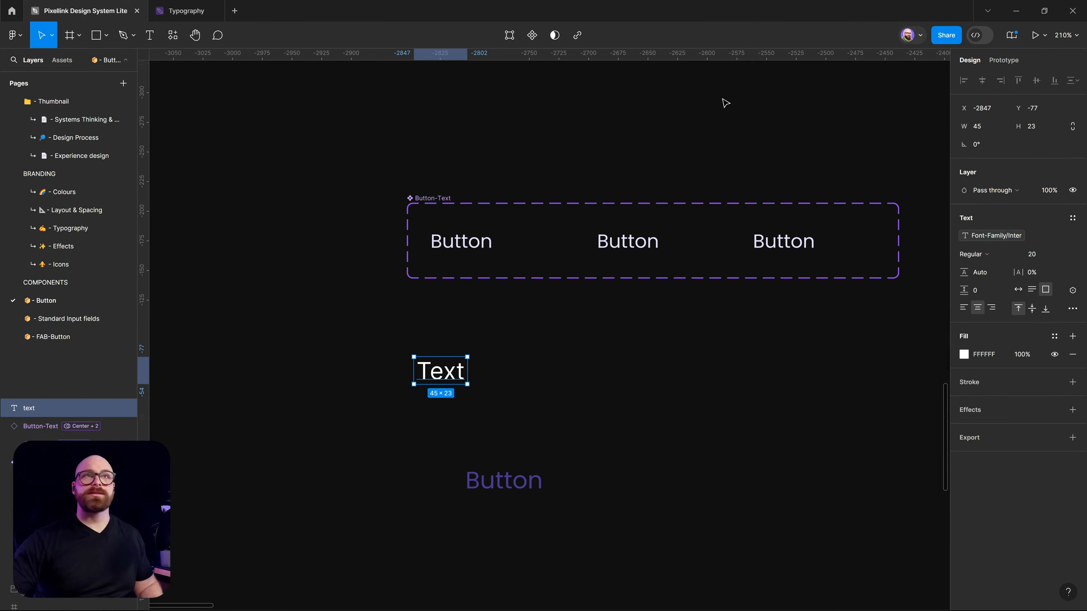
click(725, 103)
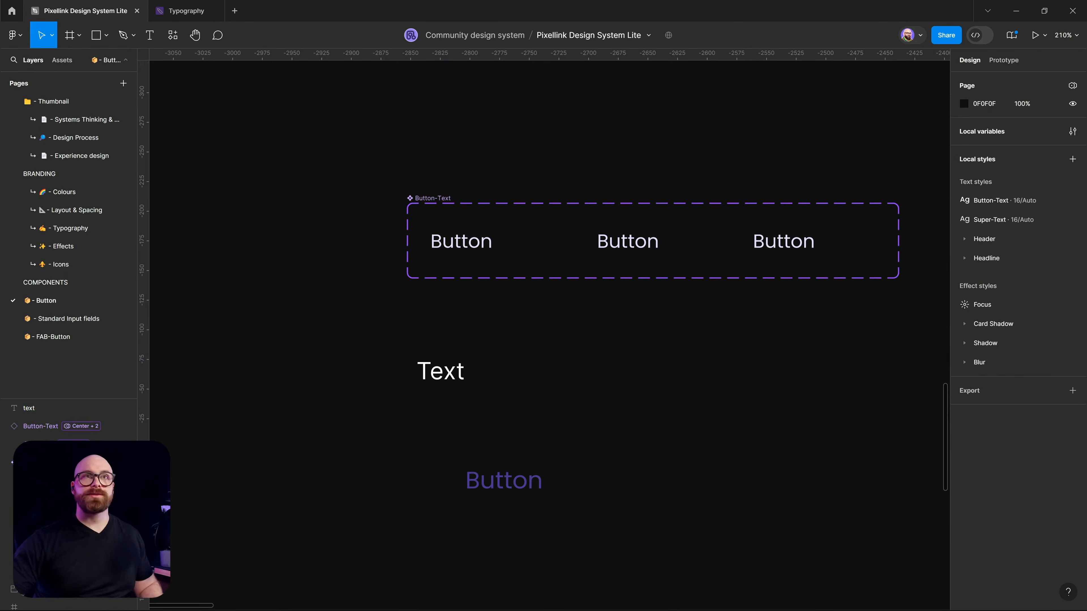
- Put the Font-Family variable of the Brand-Sets collection into a new group named Brand-Type-Set
click(1072, 131)
click(212, 153)
right_click(226, 151)
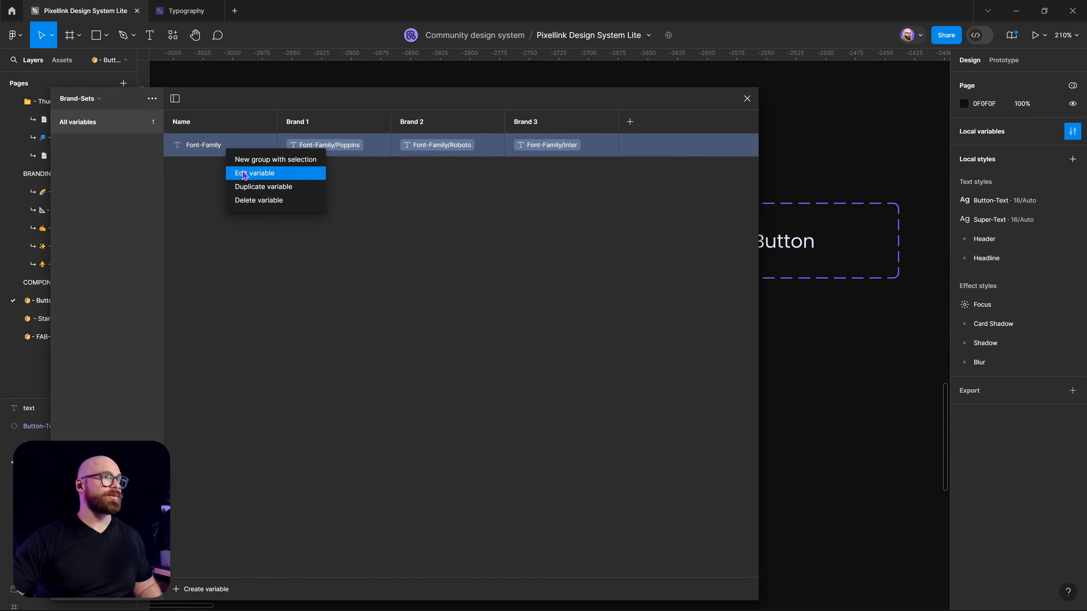
click(231, 160)
double_click(85, 147)
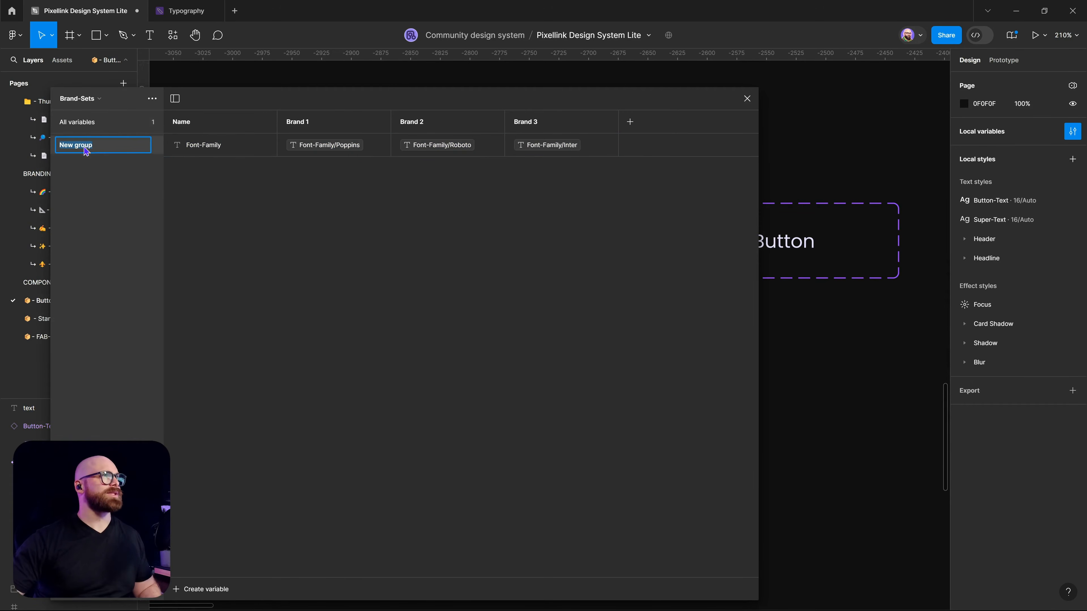
key(BackSpace)
text(Bran)
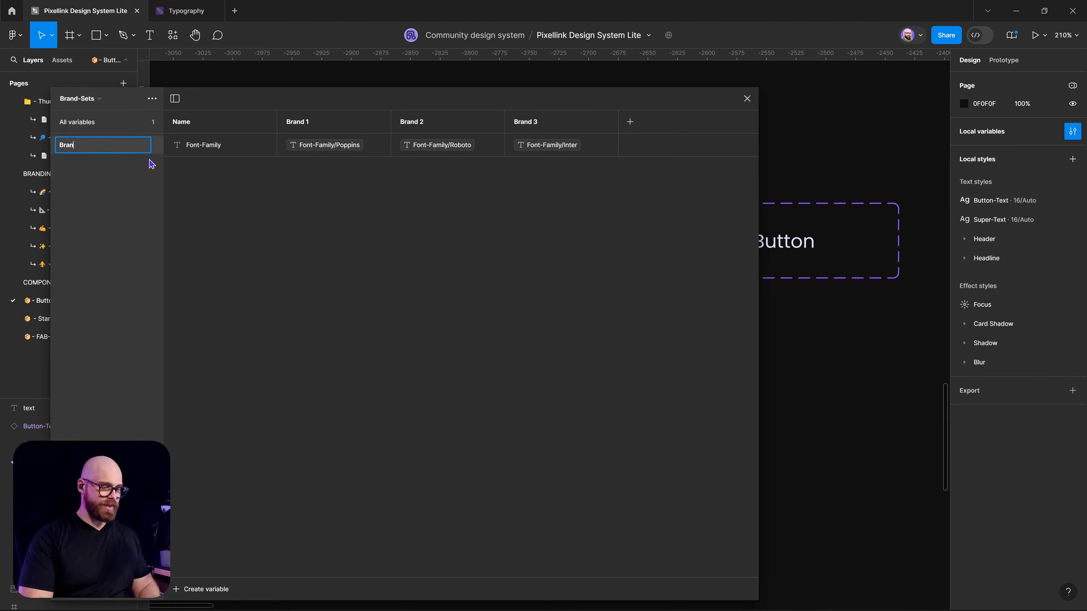
text(d-)
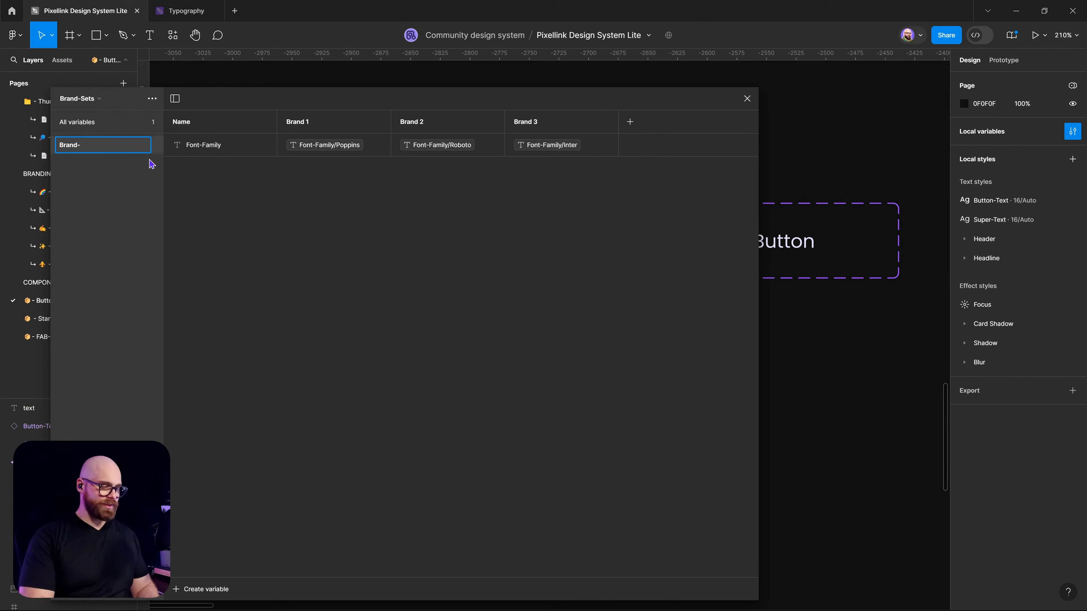
text(Tepe-Set)
key(Return)
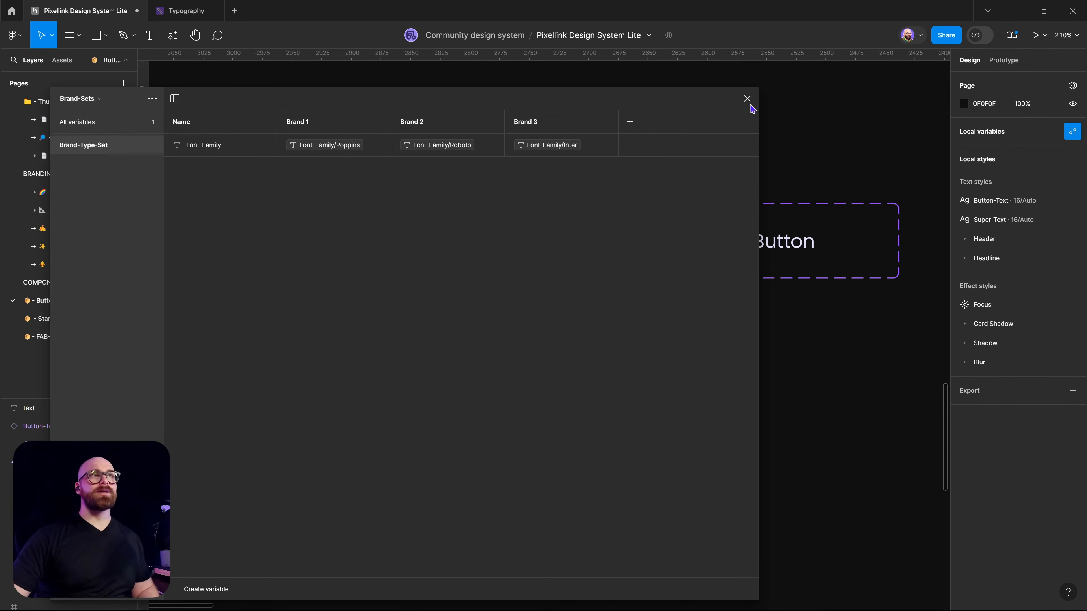
click(747, 98)
- Find the Brand-Type-Set/Font-Family variable and bind it to the test text's font family
click(450, 373)
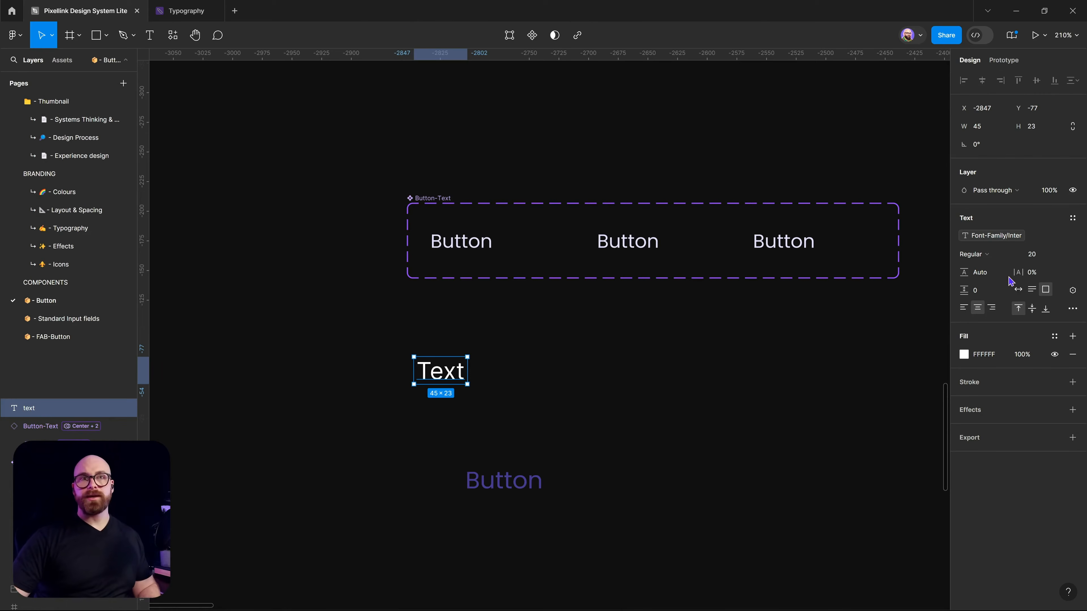
click(996, 239)
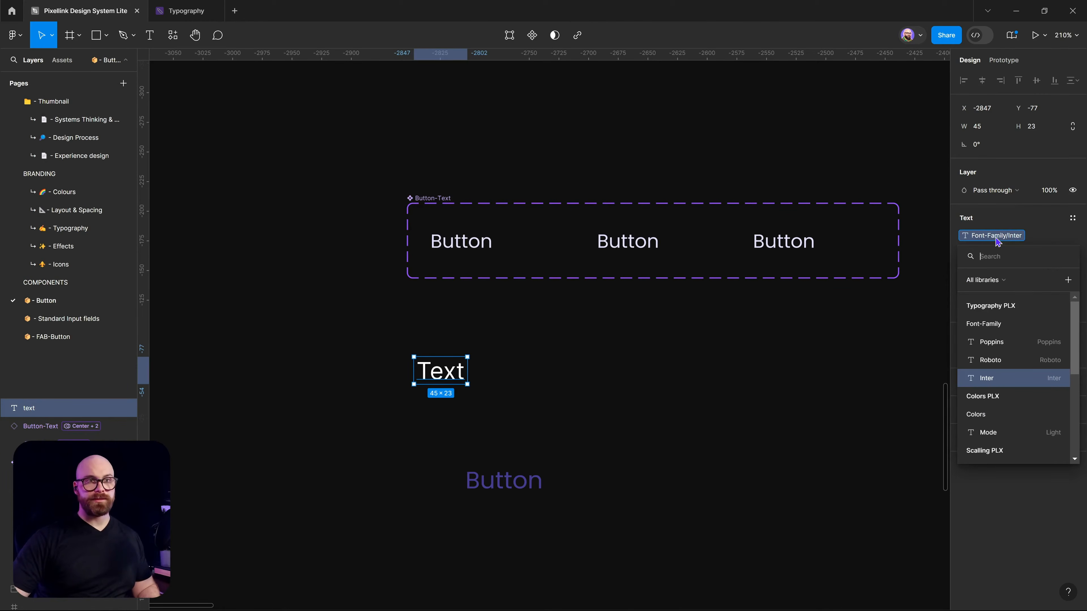
text(bran)
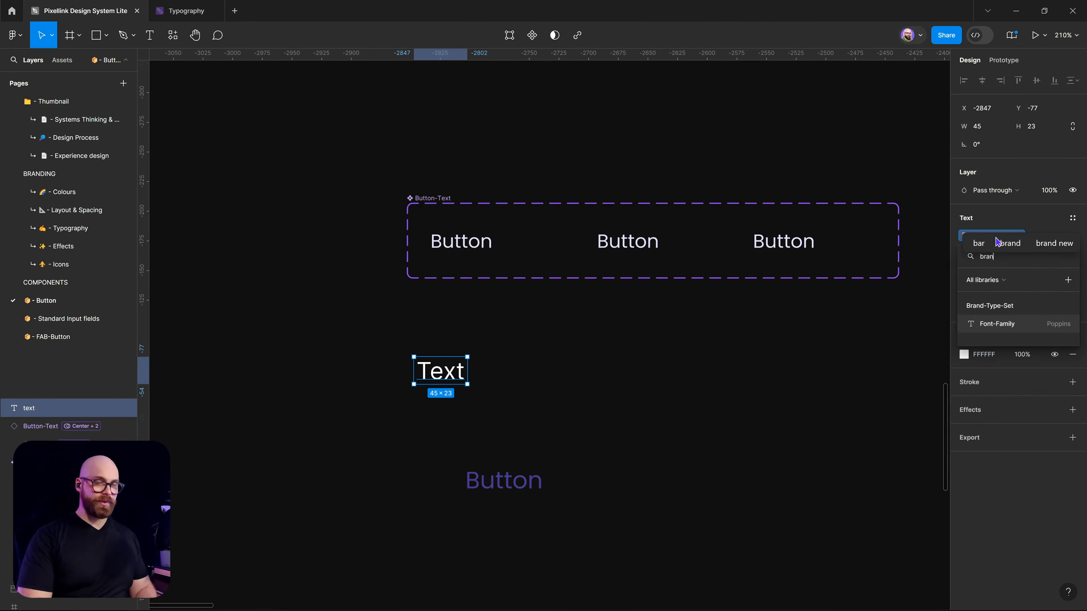
click(997, 324)
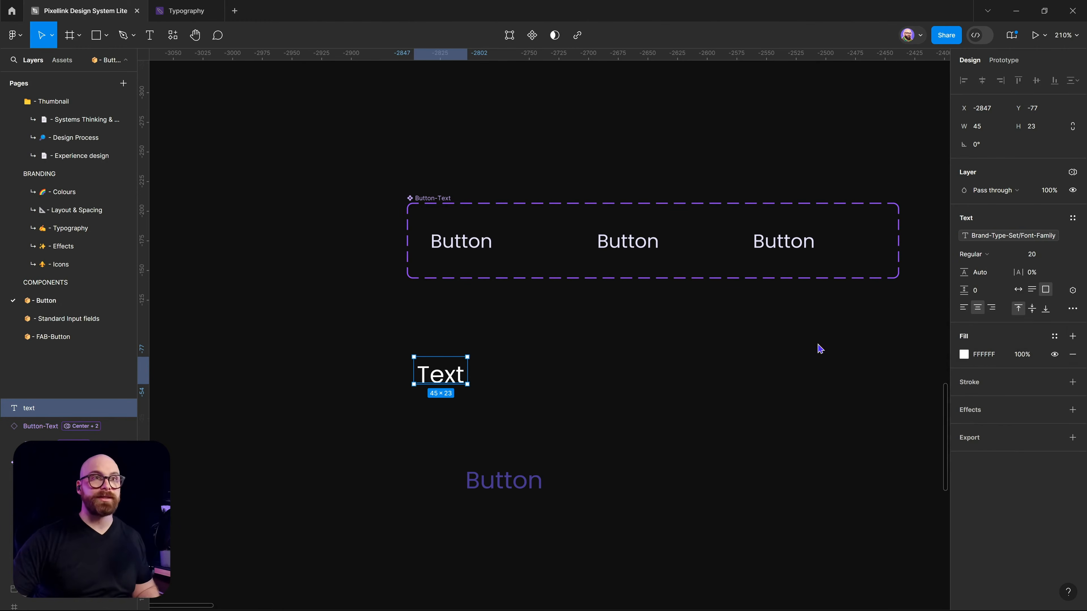
click(487, 387)
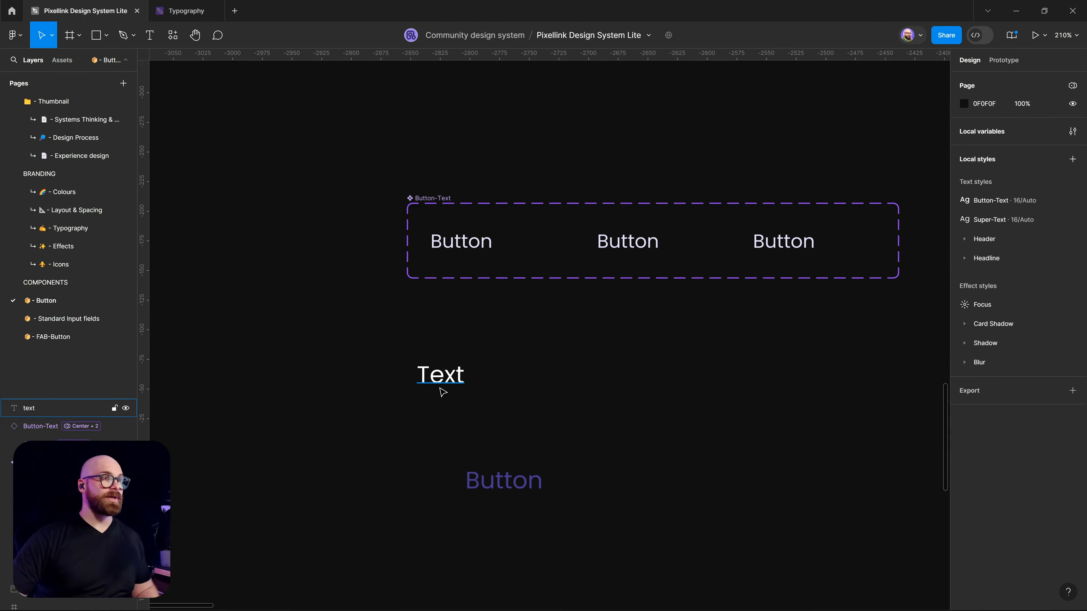
- Test the text layer's font switching by setting its Brand-Sets mode to Brand 3, Brand 2 and finally Brand 1
click(439, 386)
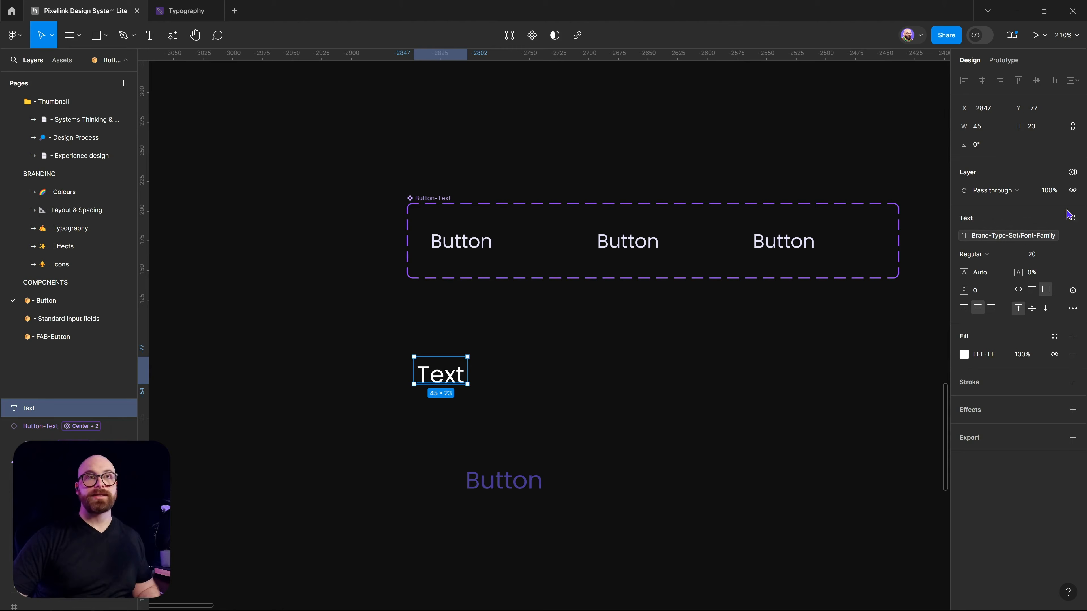
click(1072, 173)
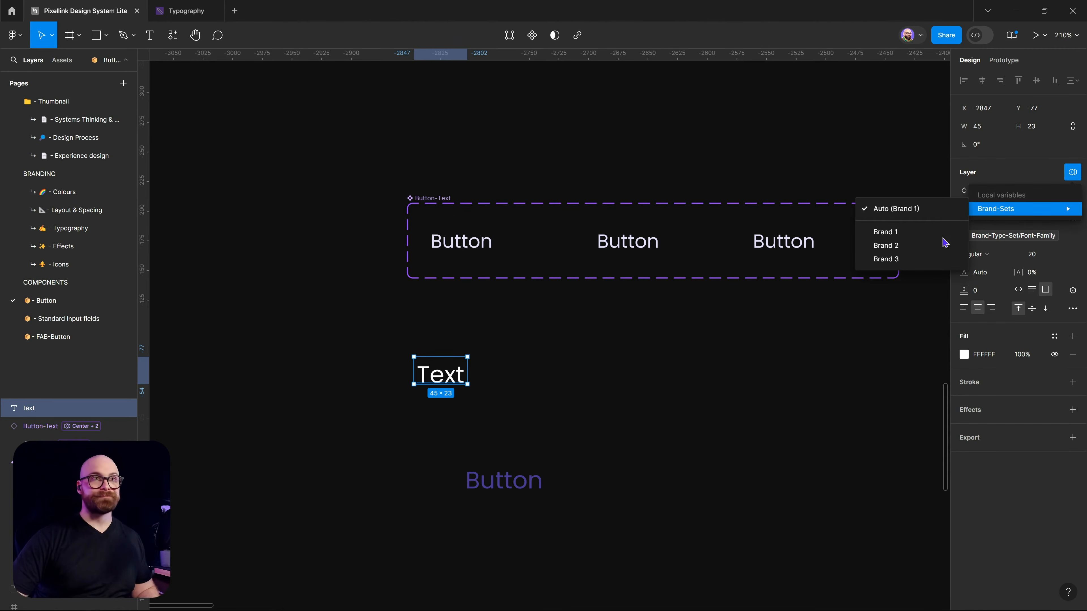
click(936, 257)
click(989, 191)
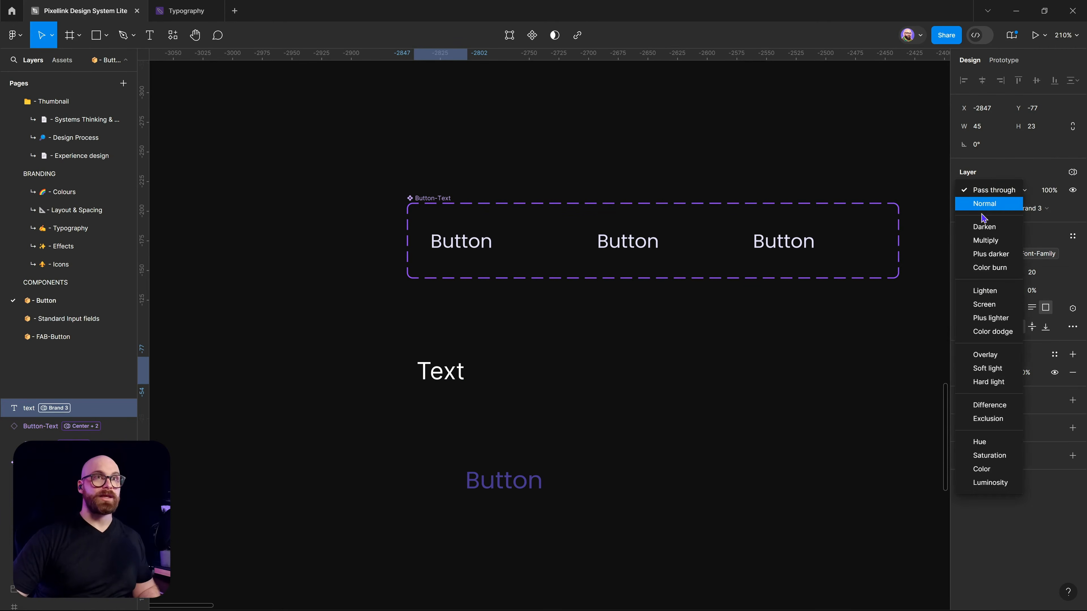
click(457, 385)
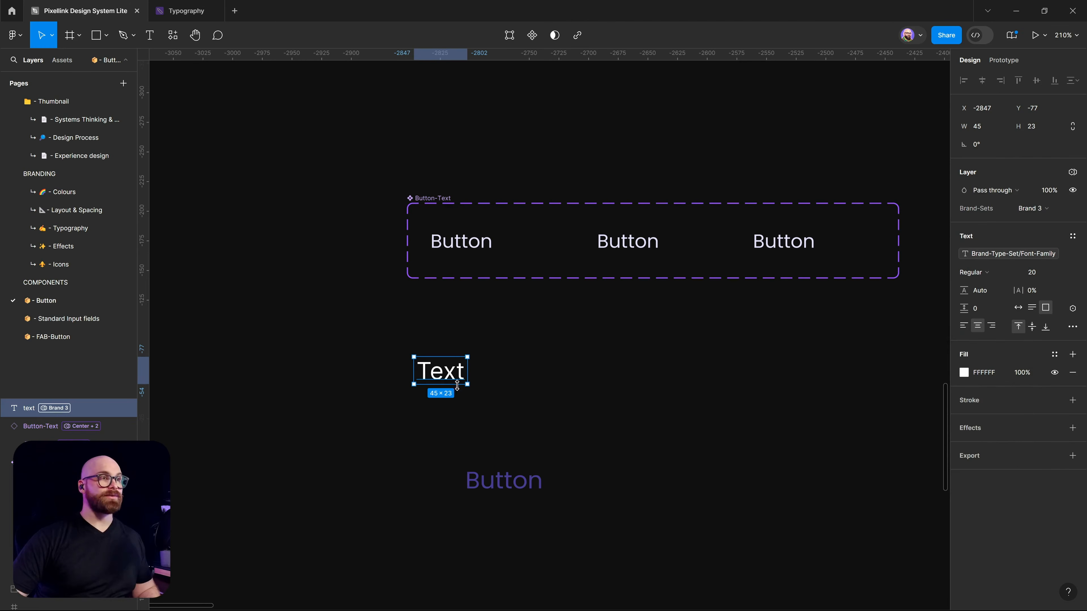
click(1054, 207)
click(1018, 195)
click(1045, 211)
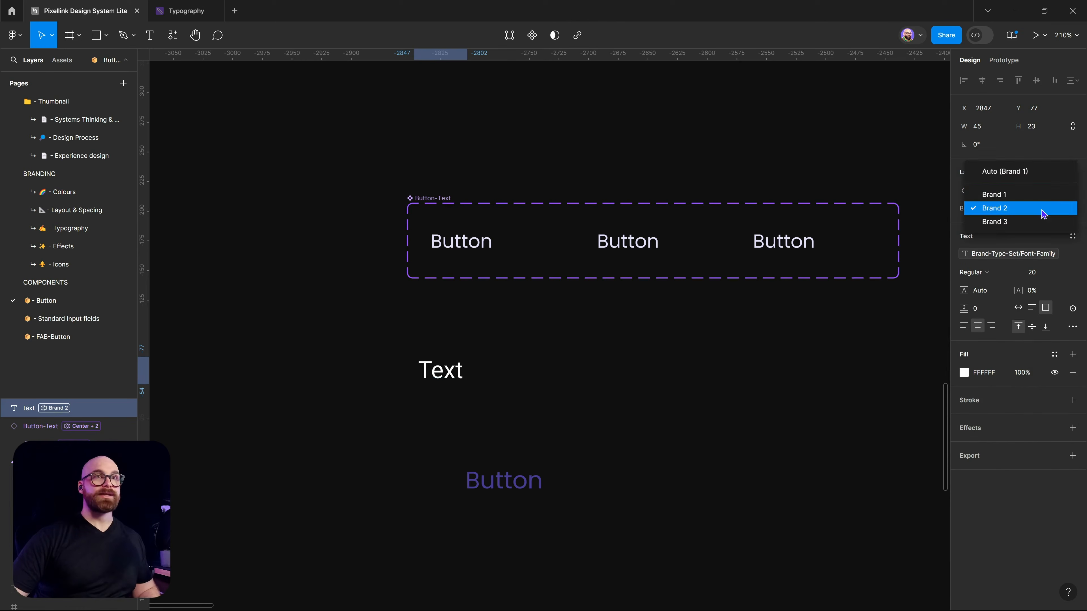
click(1036, 195)
click(712, 457)
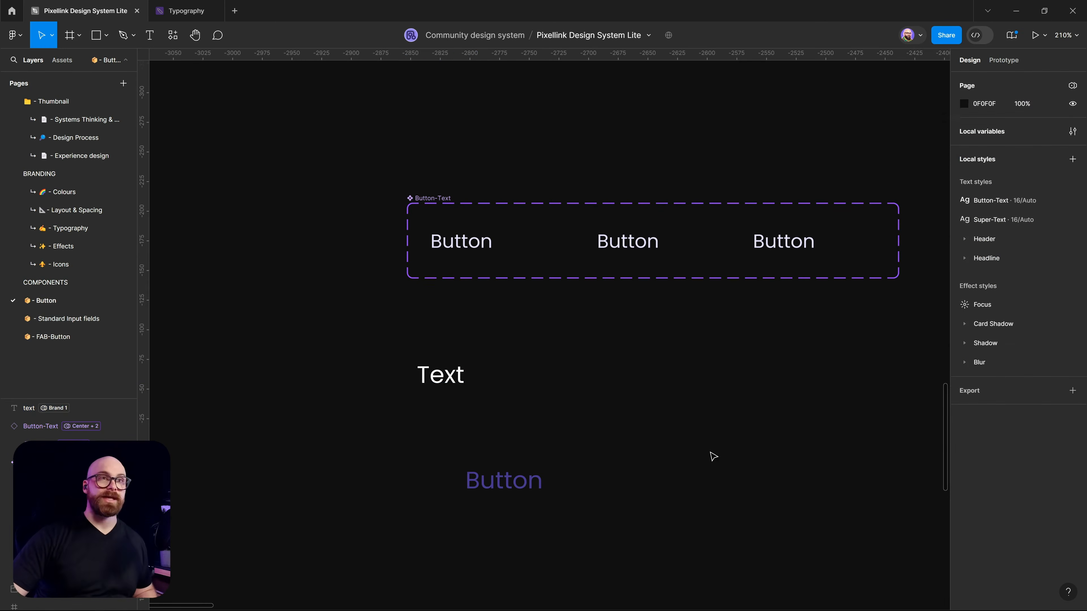
- Try other Brand-Sets modes, including Brand 2, on the first Button text in the Button-Text component set
click(448, 382)
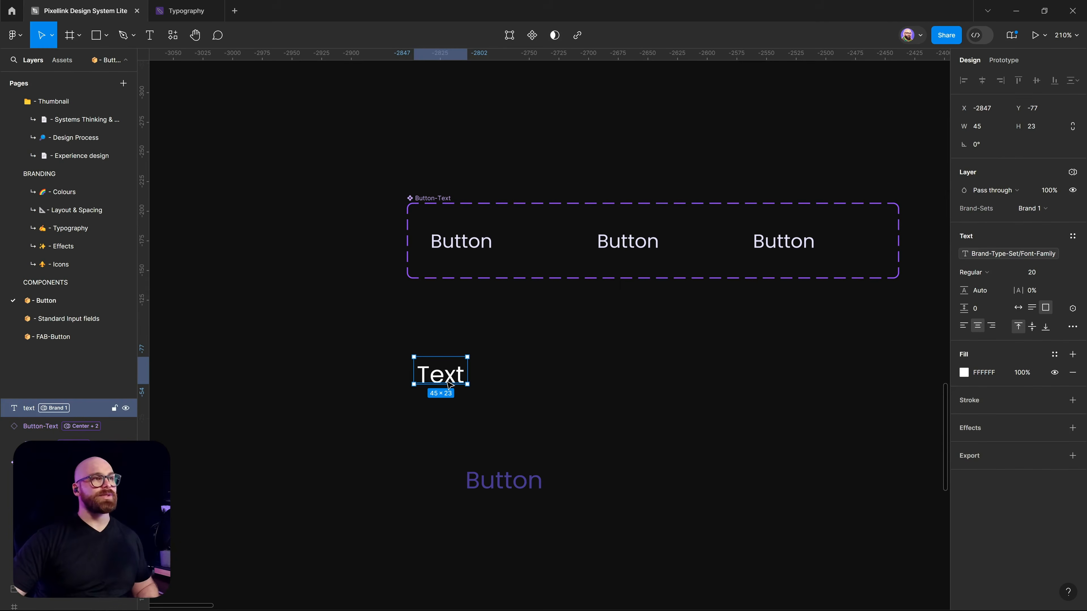
double_click(452, 242)
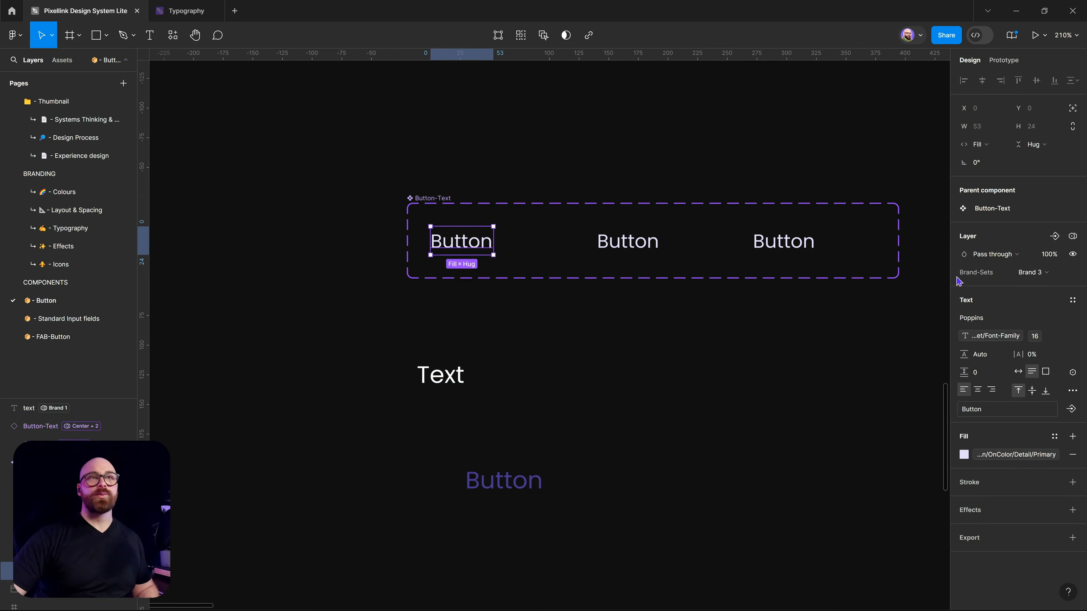
click(1031, 273)
click(1019, 258)
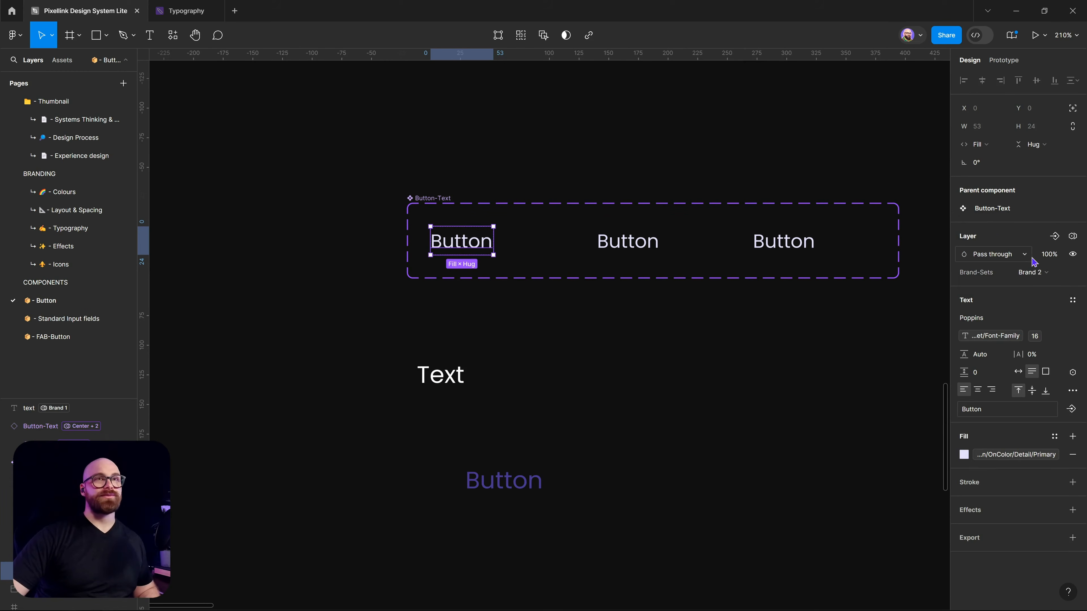
click(1035, 273)
click(1026, 259)
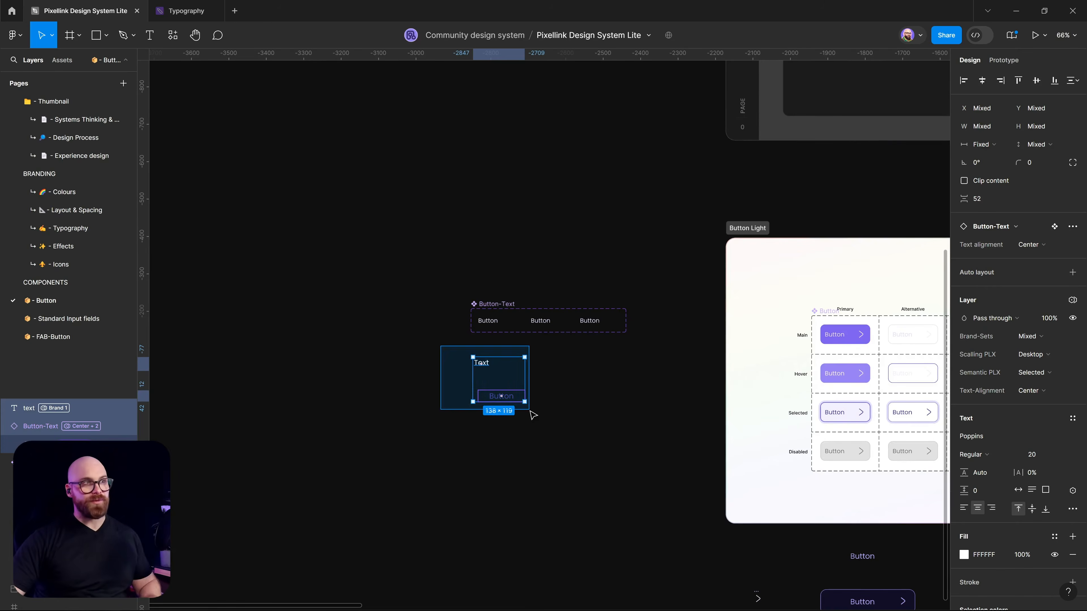
- Delete the test text layer and the Button instance below the Button-Text component set
key(Delete)
drag(686, 434, 497, 303)
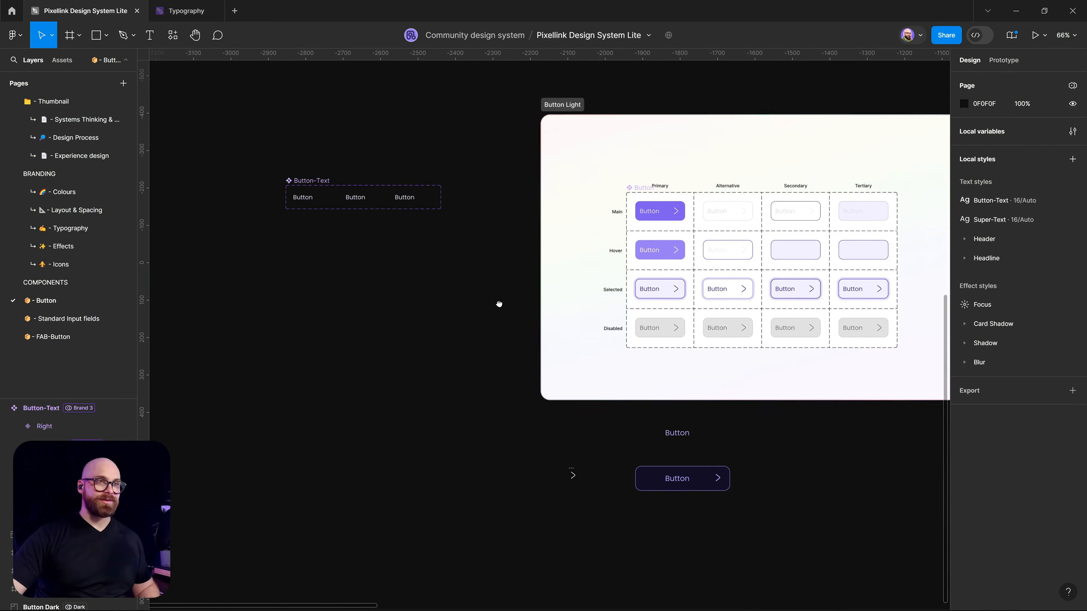